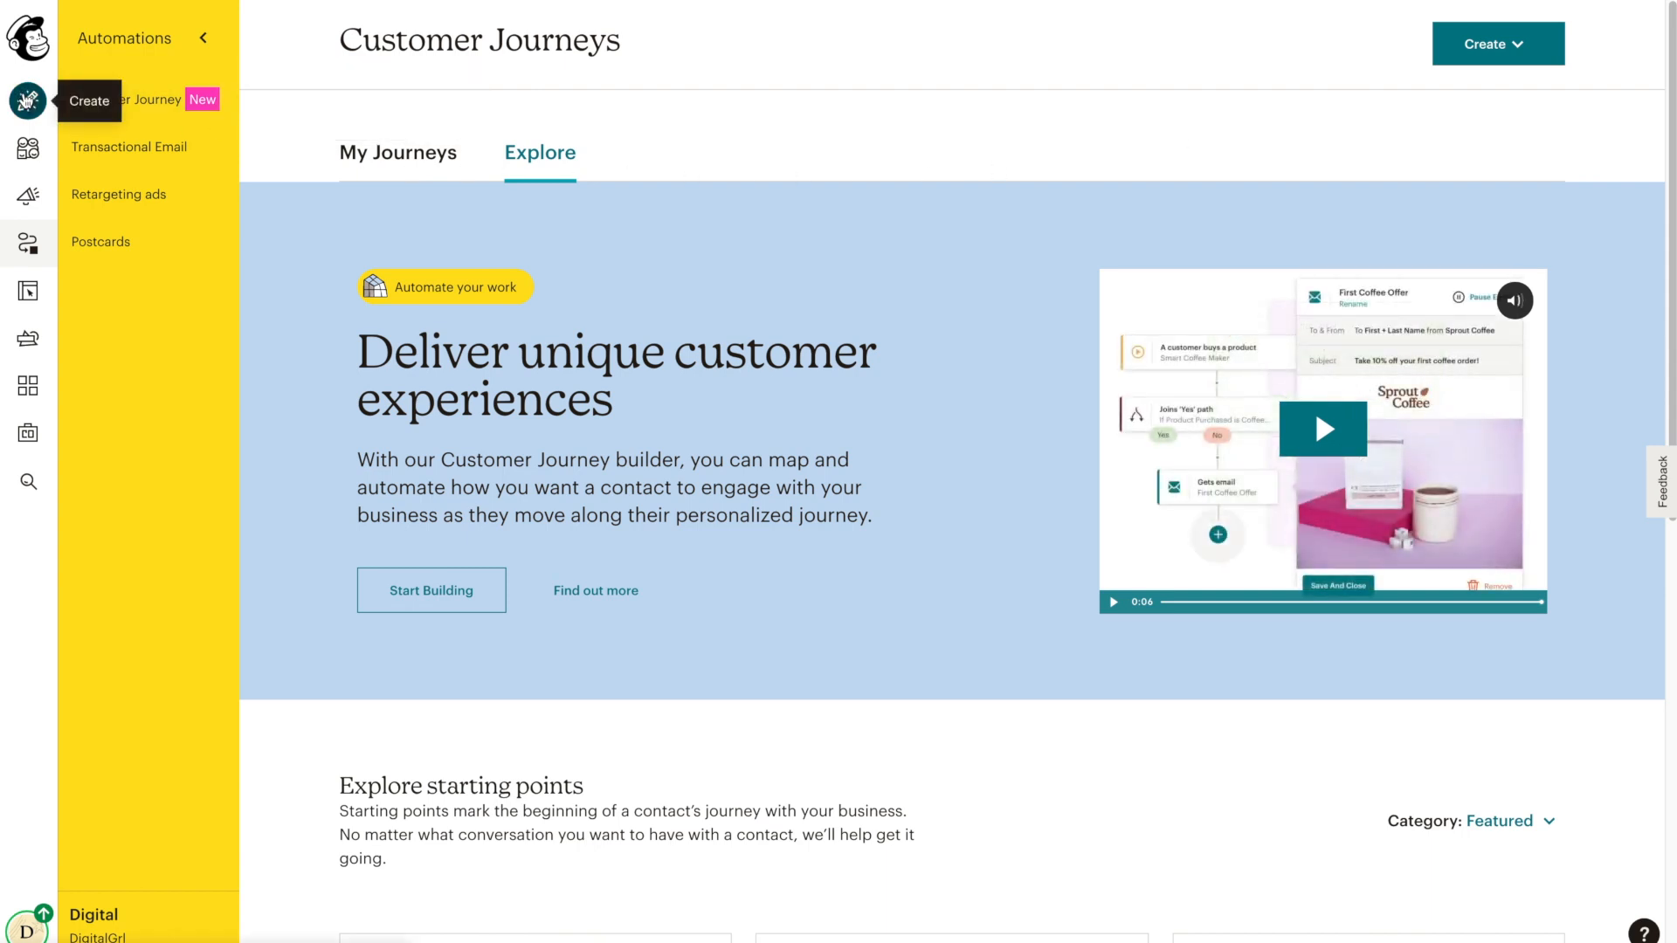
Start a new automated email from the Subscriber Activity type for welcoming new subscribers
{"action": "left_click", "coordinate": [28, 101]}
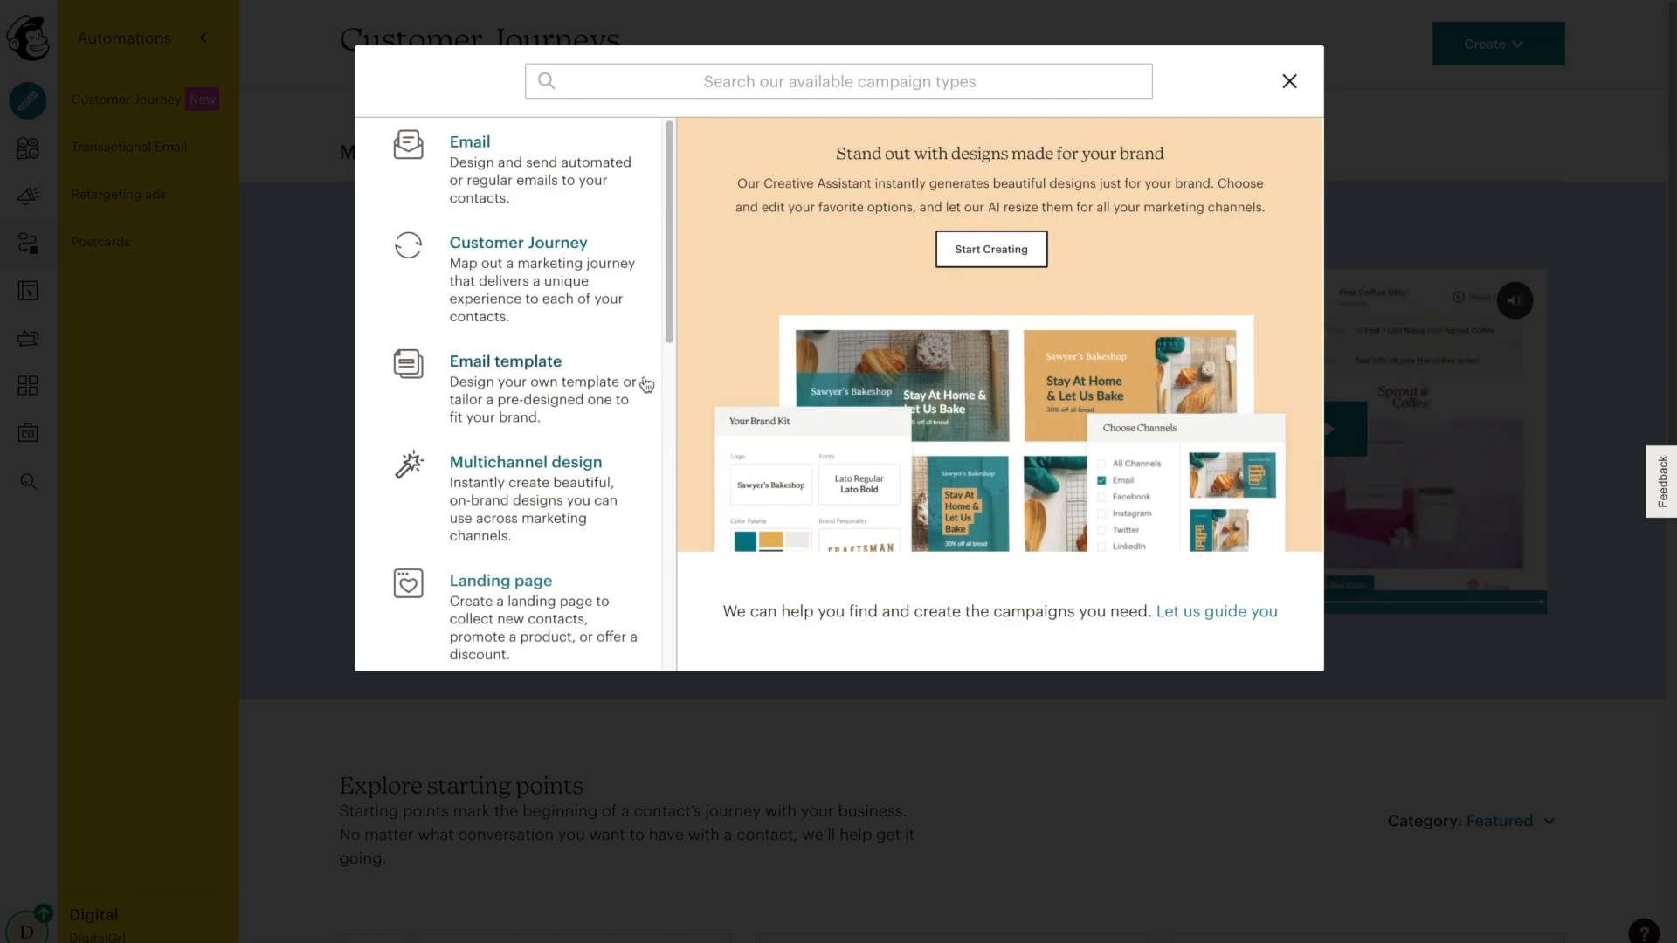
{"action": "left_click", "coordinate": [511, 182]}
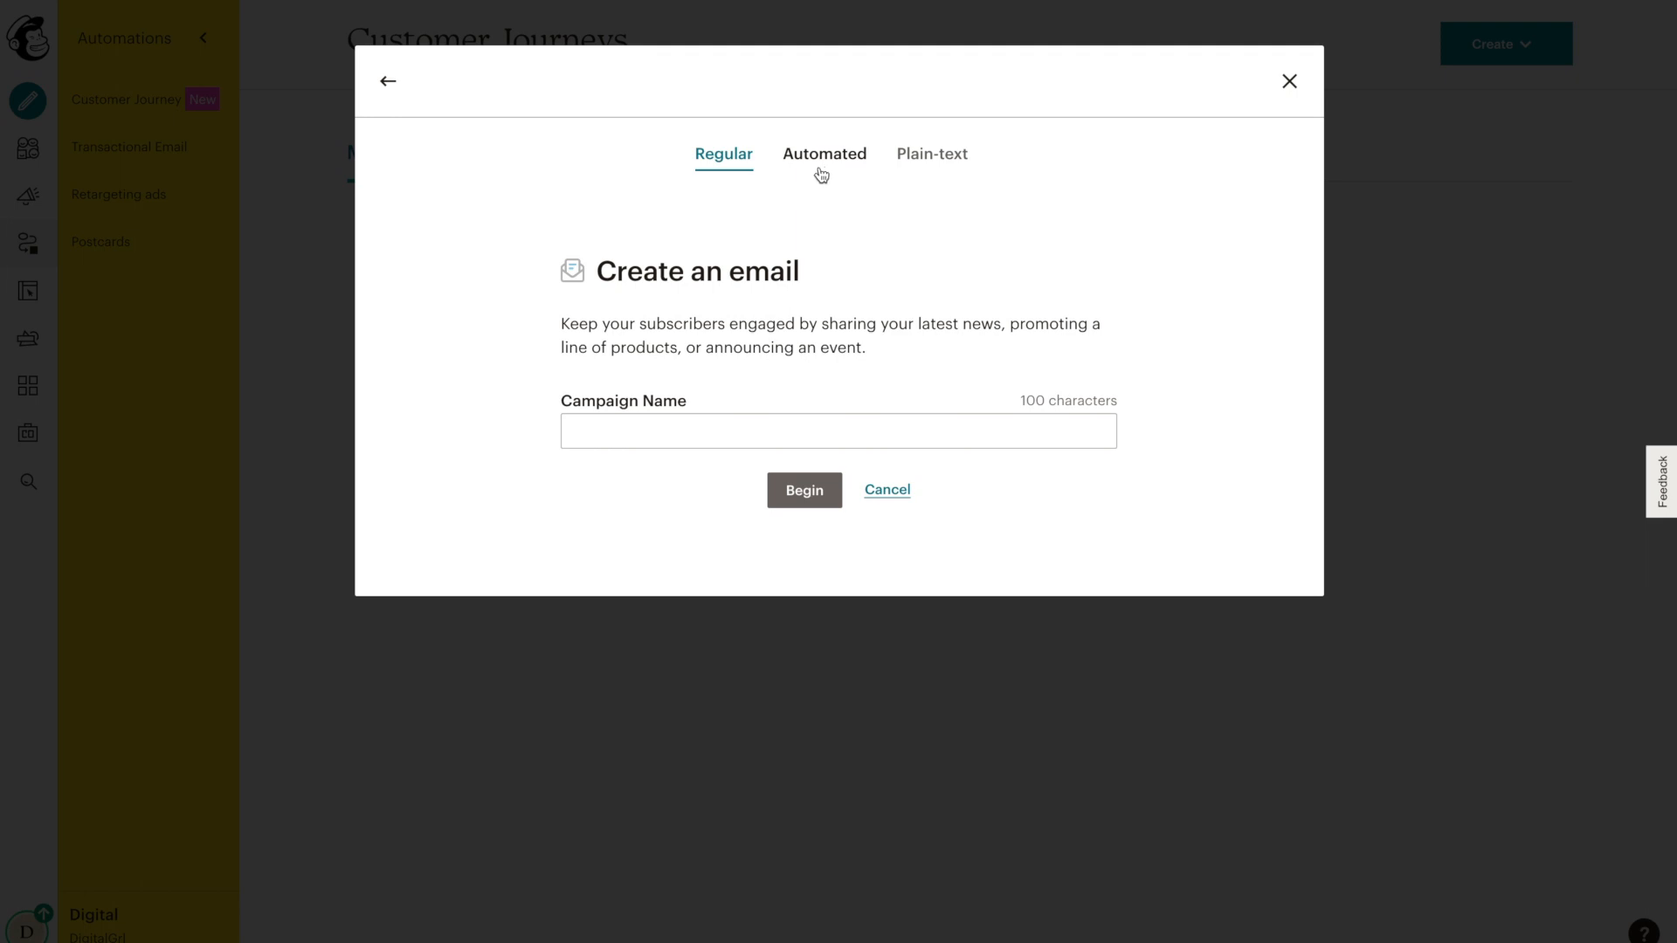
{"action": "left_click", "coordinate": [821, 166]}
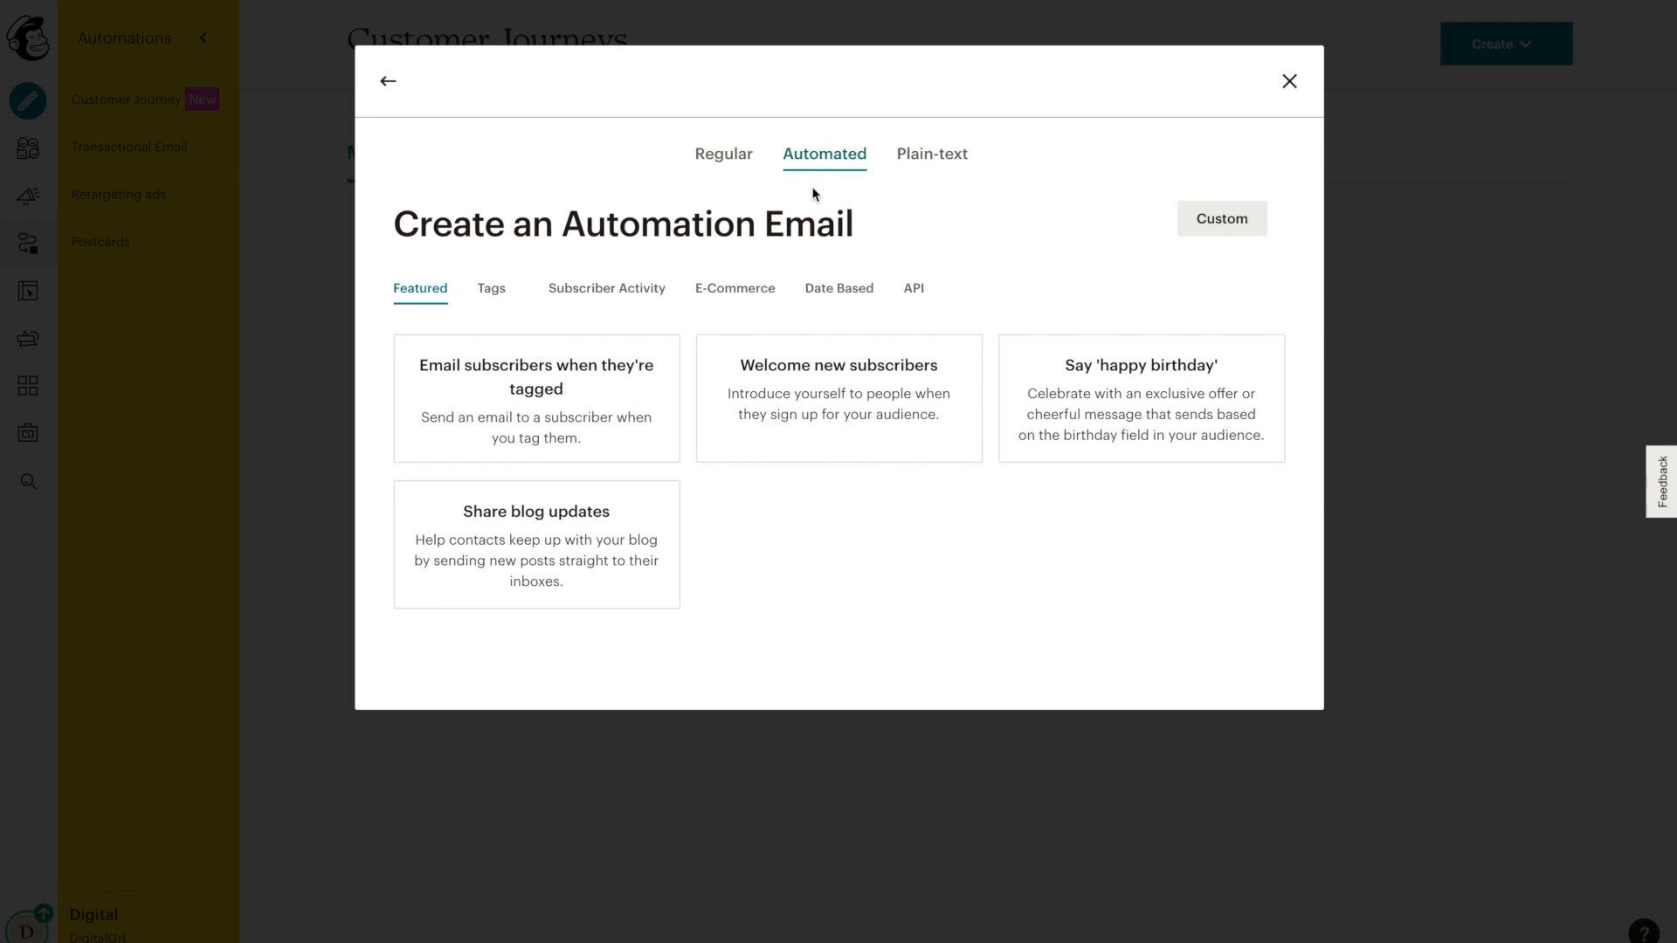
{"action": "left_click", "coordinate": [637, 301]}
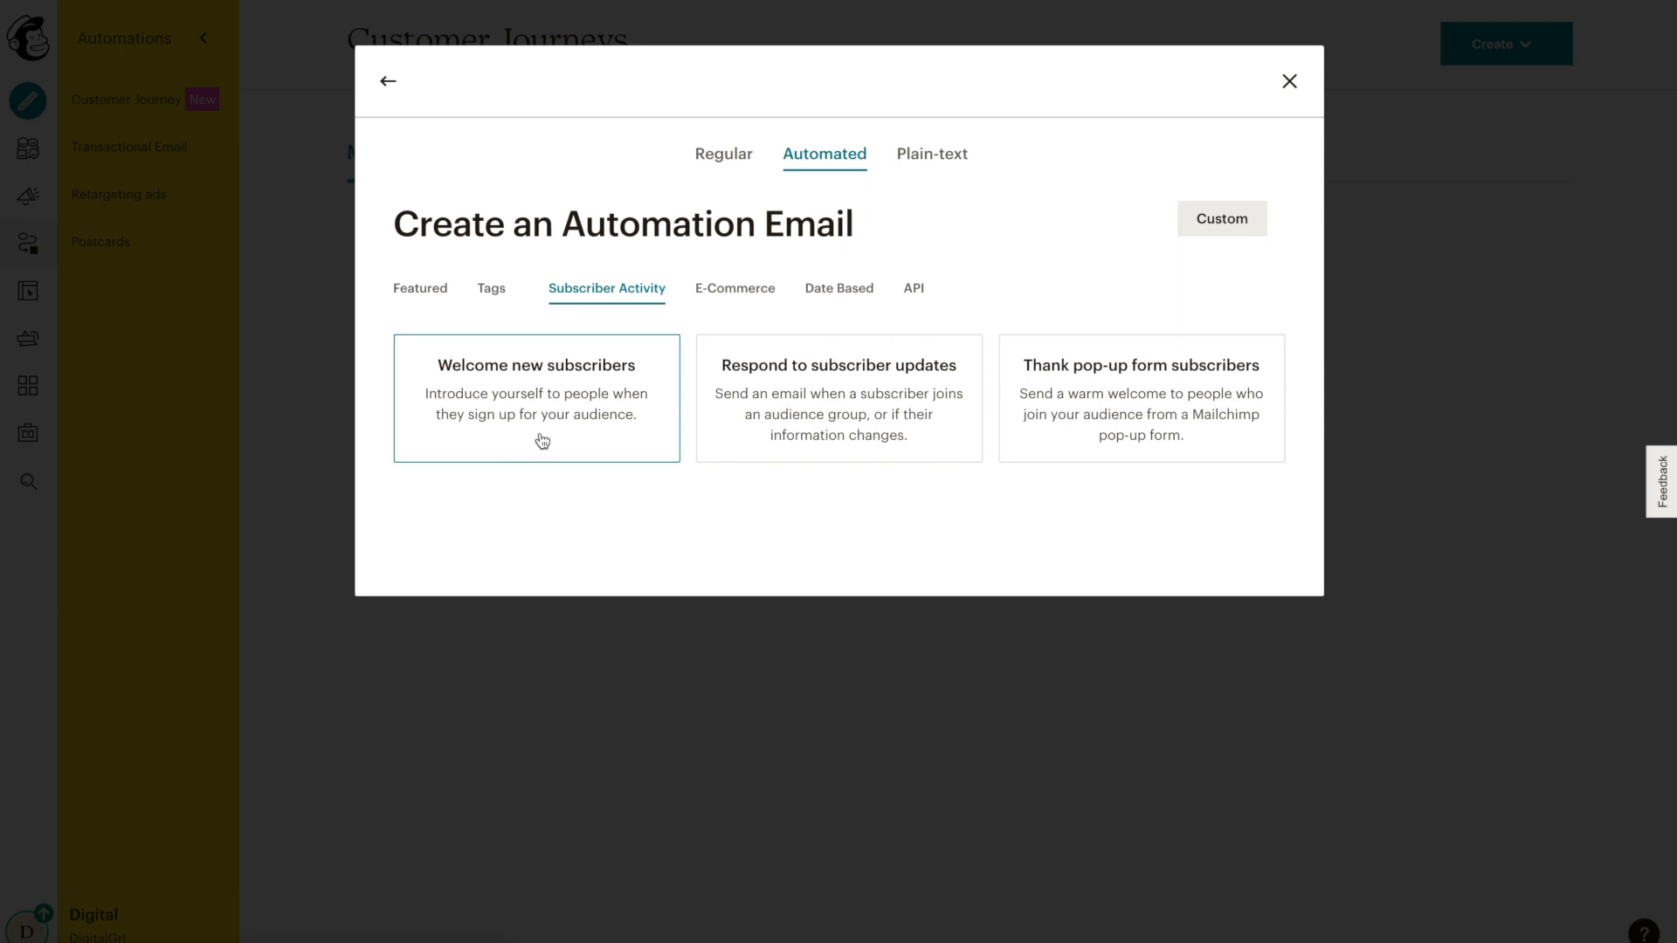
{"action": "left_click", "coordinate": [555, 389]}
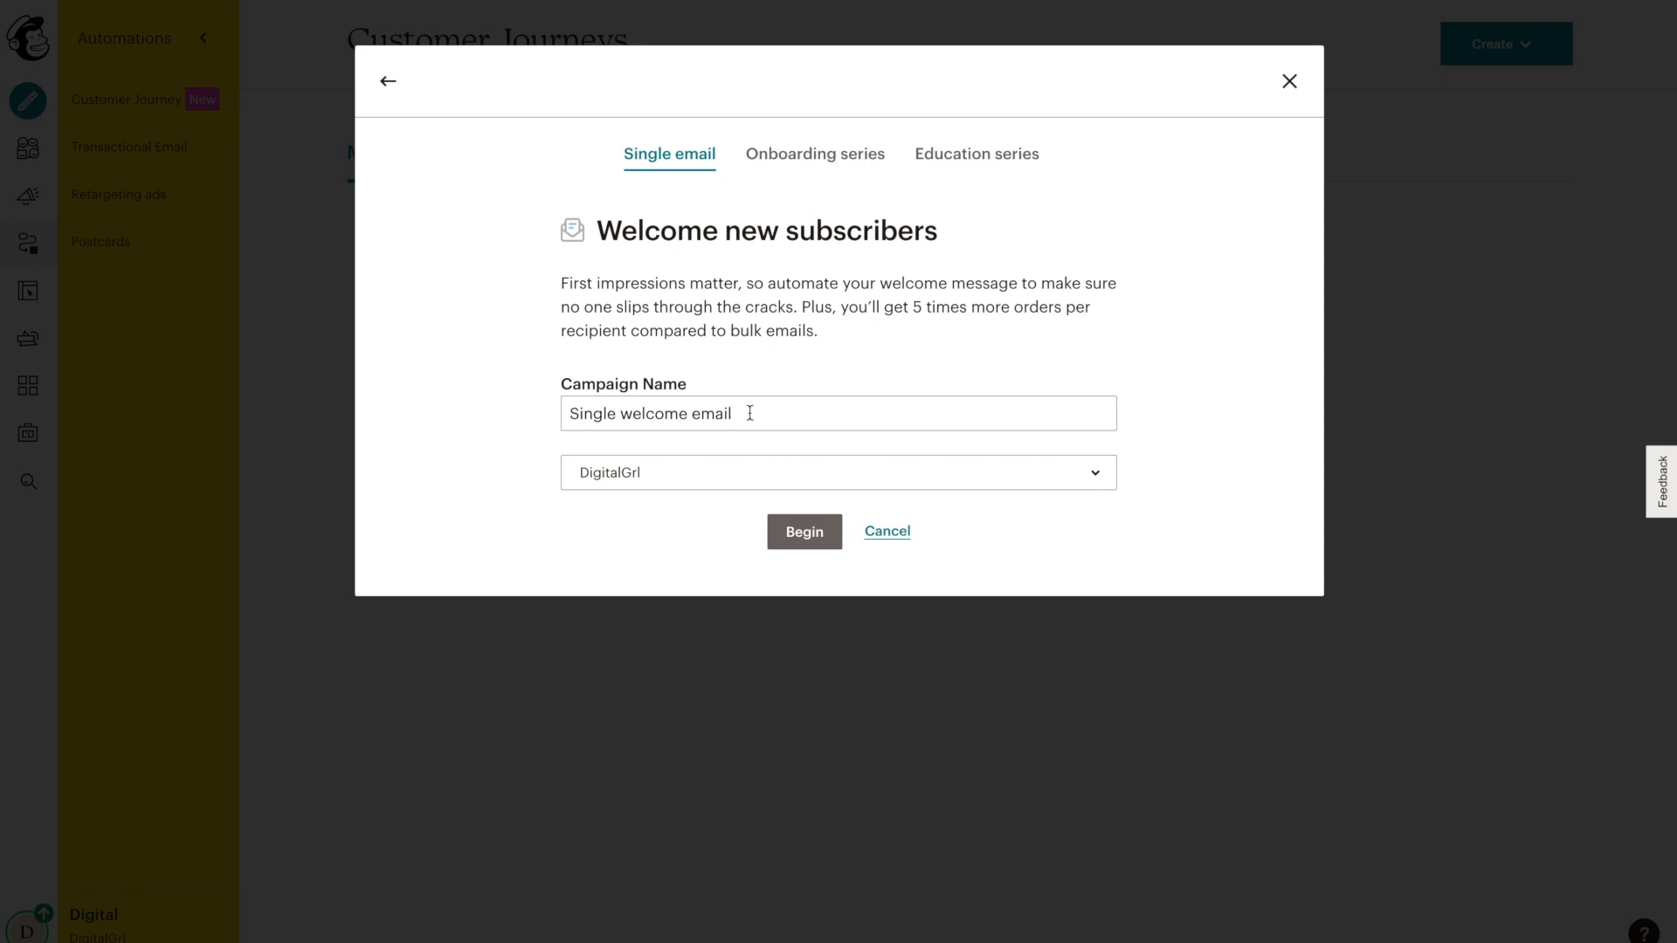
Name the single-email campaign "Welcome Email" and create it for the DigitalGrl audience
{"action": "triple_click", "coordinate": [708, 413]}
{"action": "type", "text": "Welcome Email"}
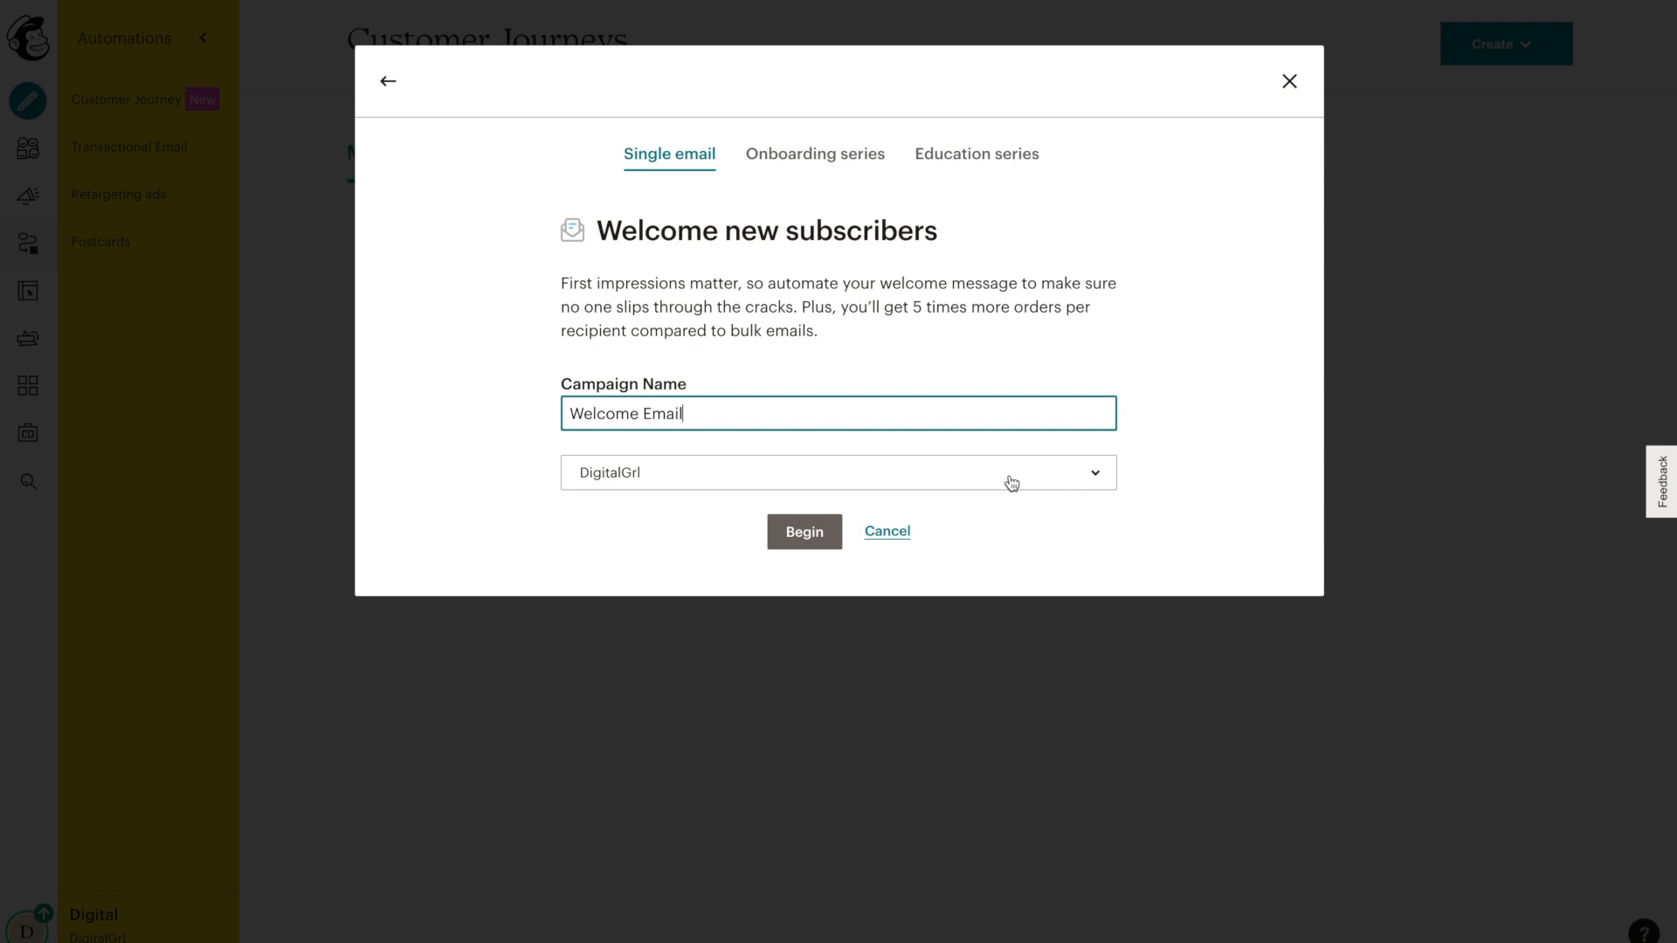
{"action": "left_click", "coordinate": [804, 533]}
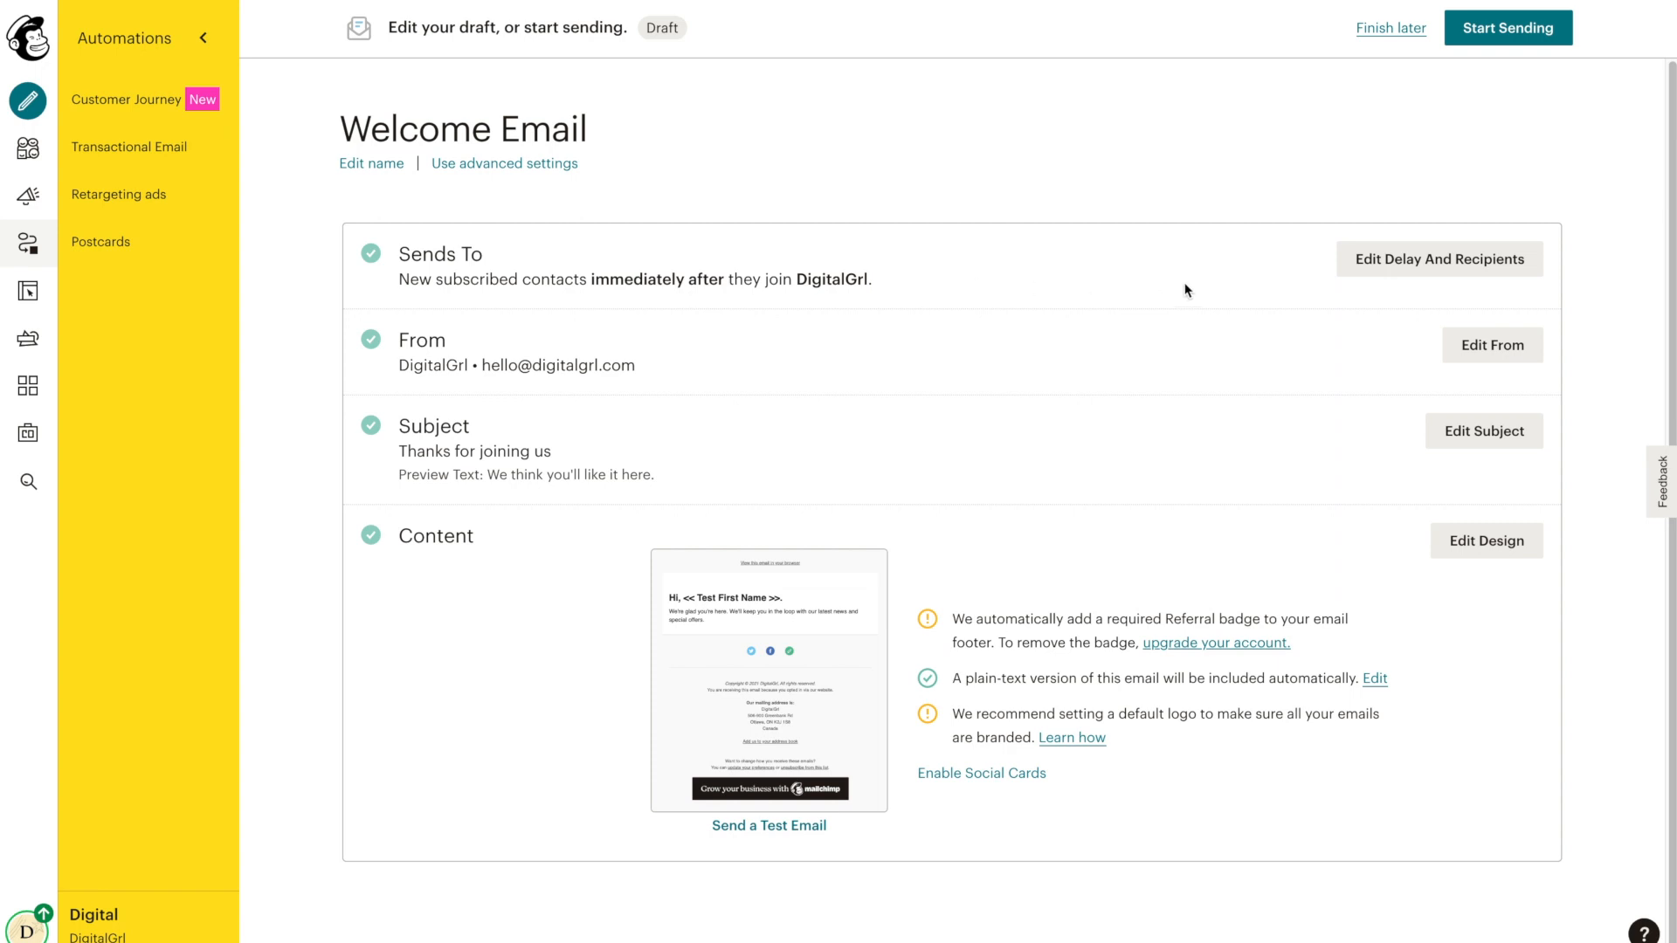
Set the welcome email to send immediately and also trigger when subscribed contacts are imported, then save the recipient settings
{"action": "left_click", "coordinate": [1353, 273]}
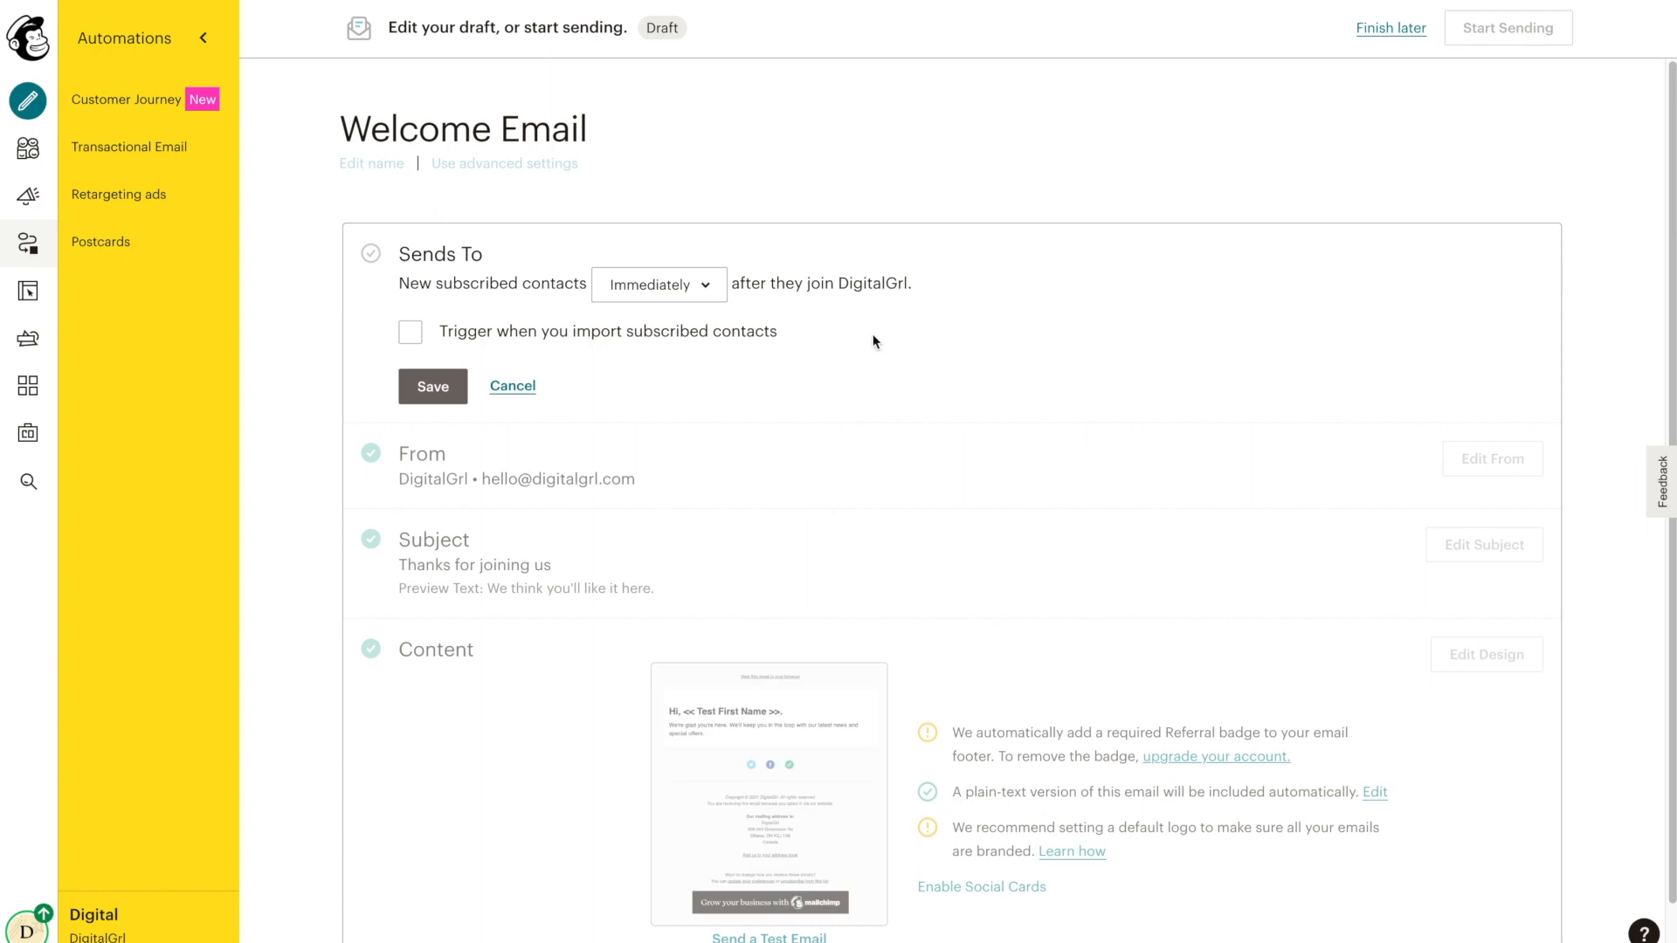
{"action": "left_click", "coordinate": [702, 297]}
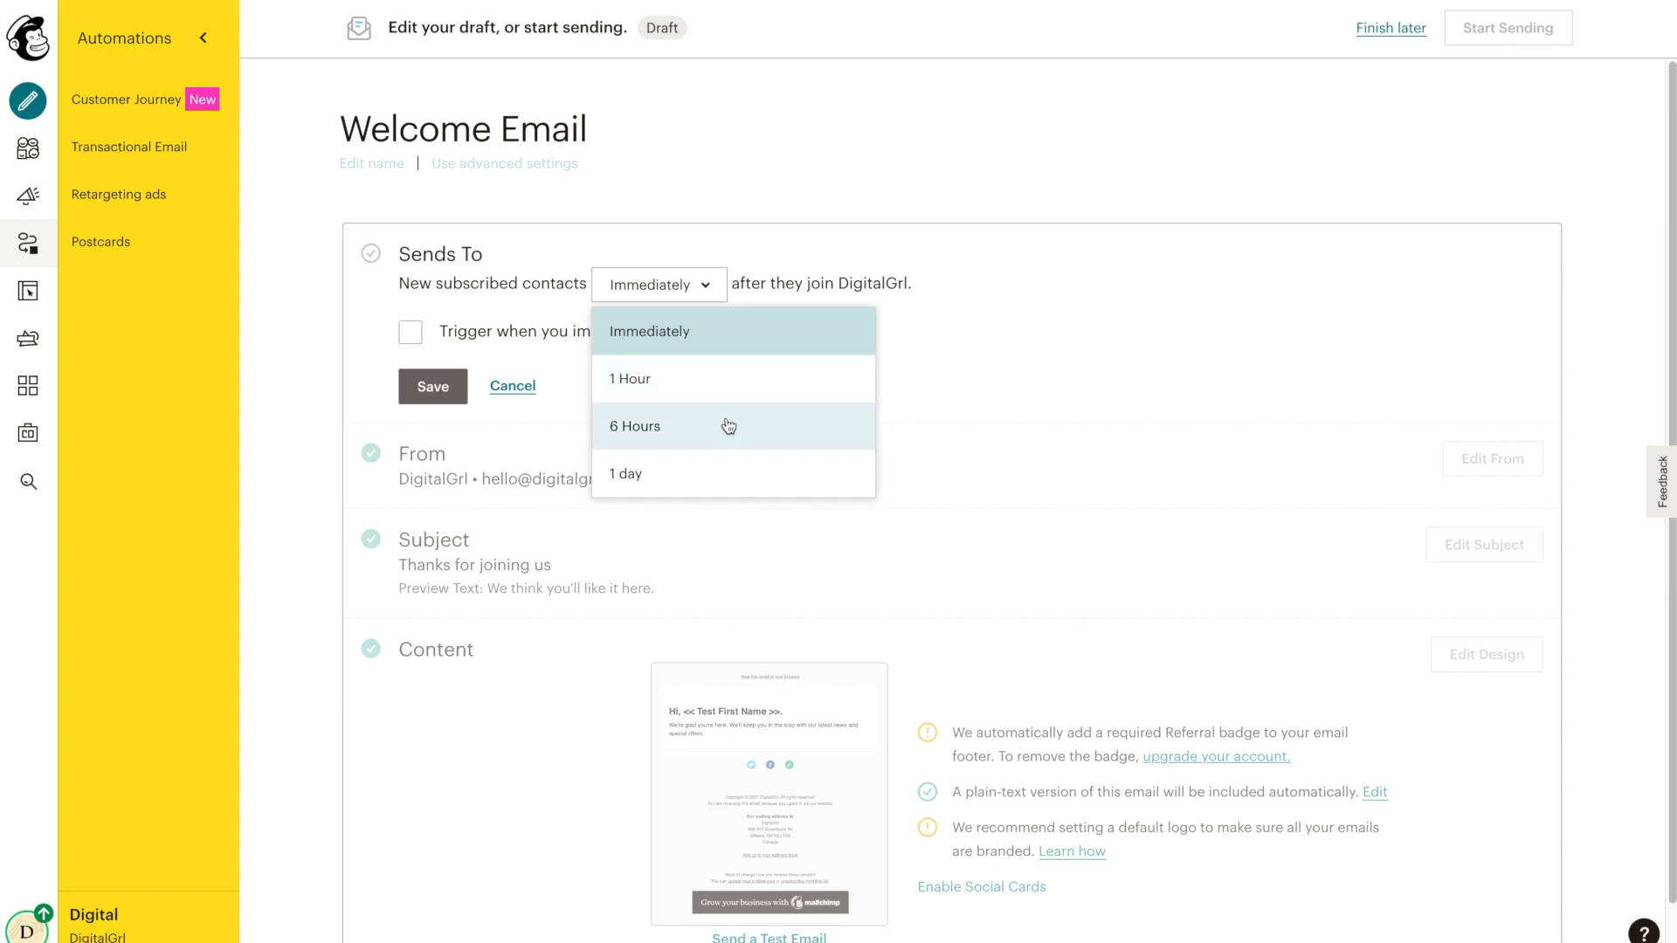
{"action": "left_click", "coordinate": [732, 337]}
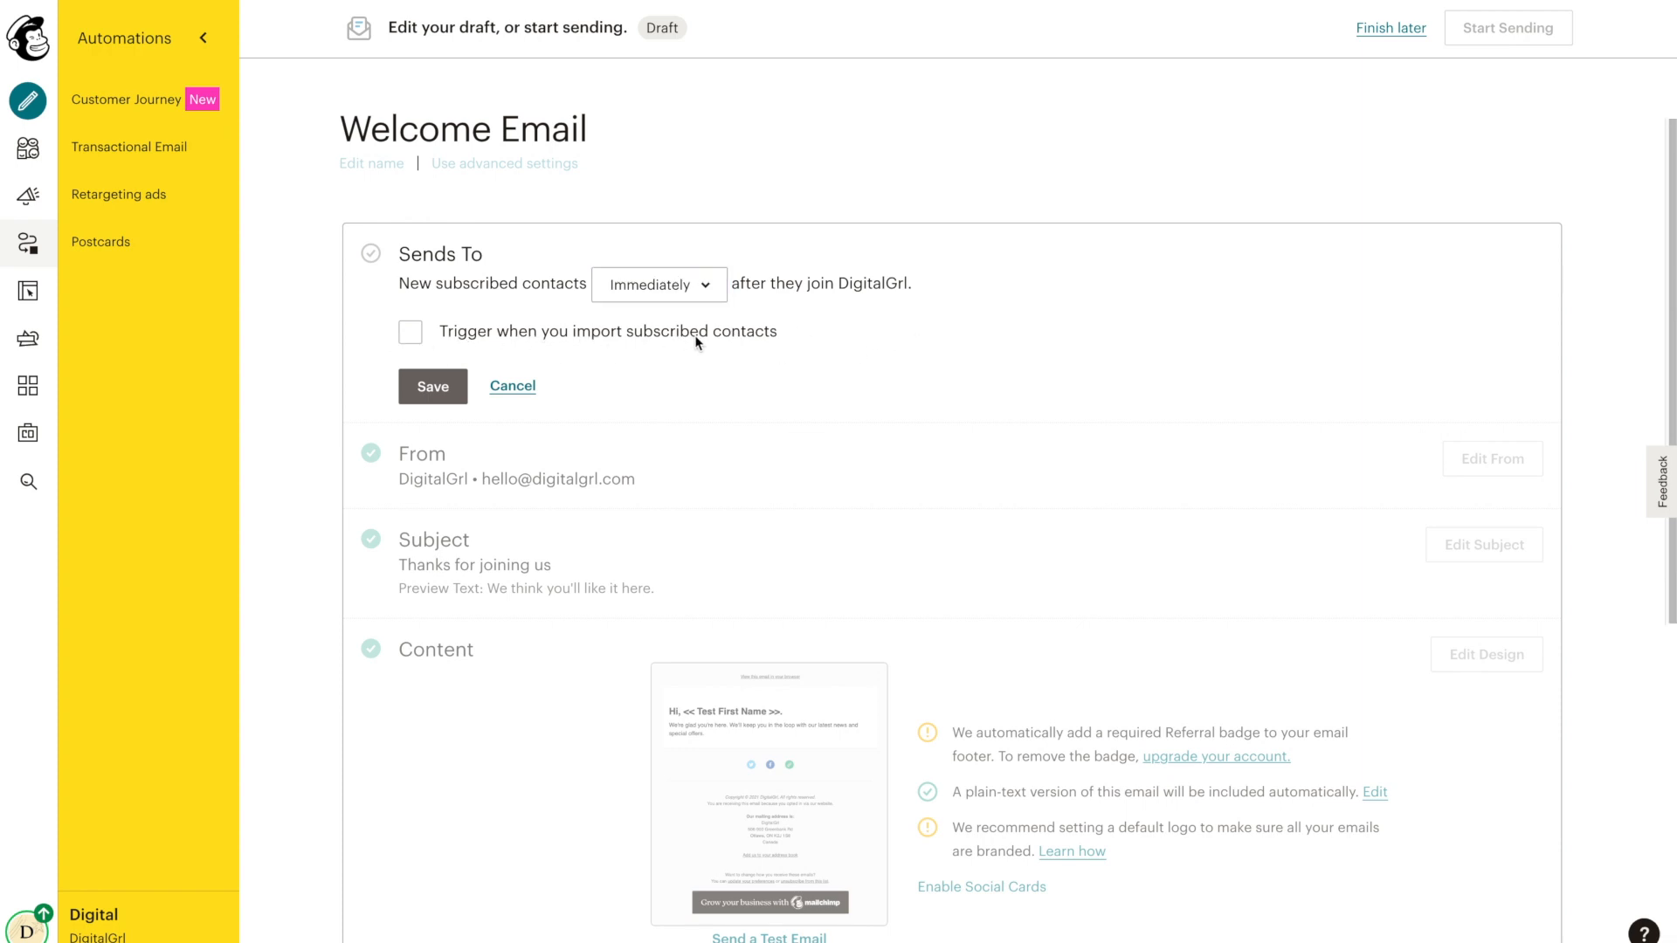
{"action": "left_click", "coordinate": [412, 333]}
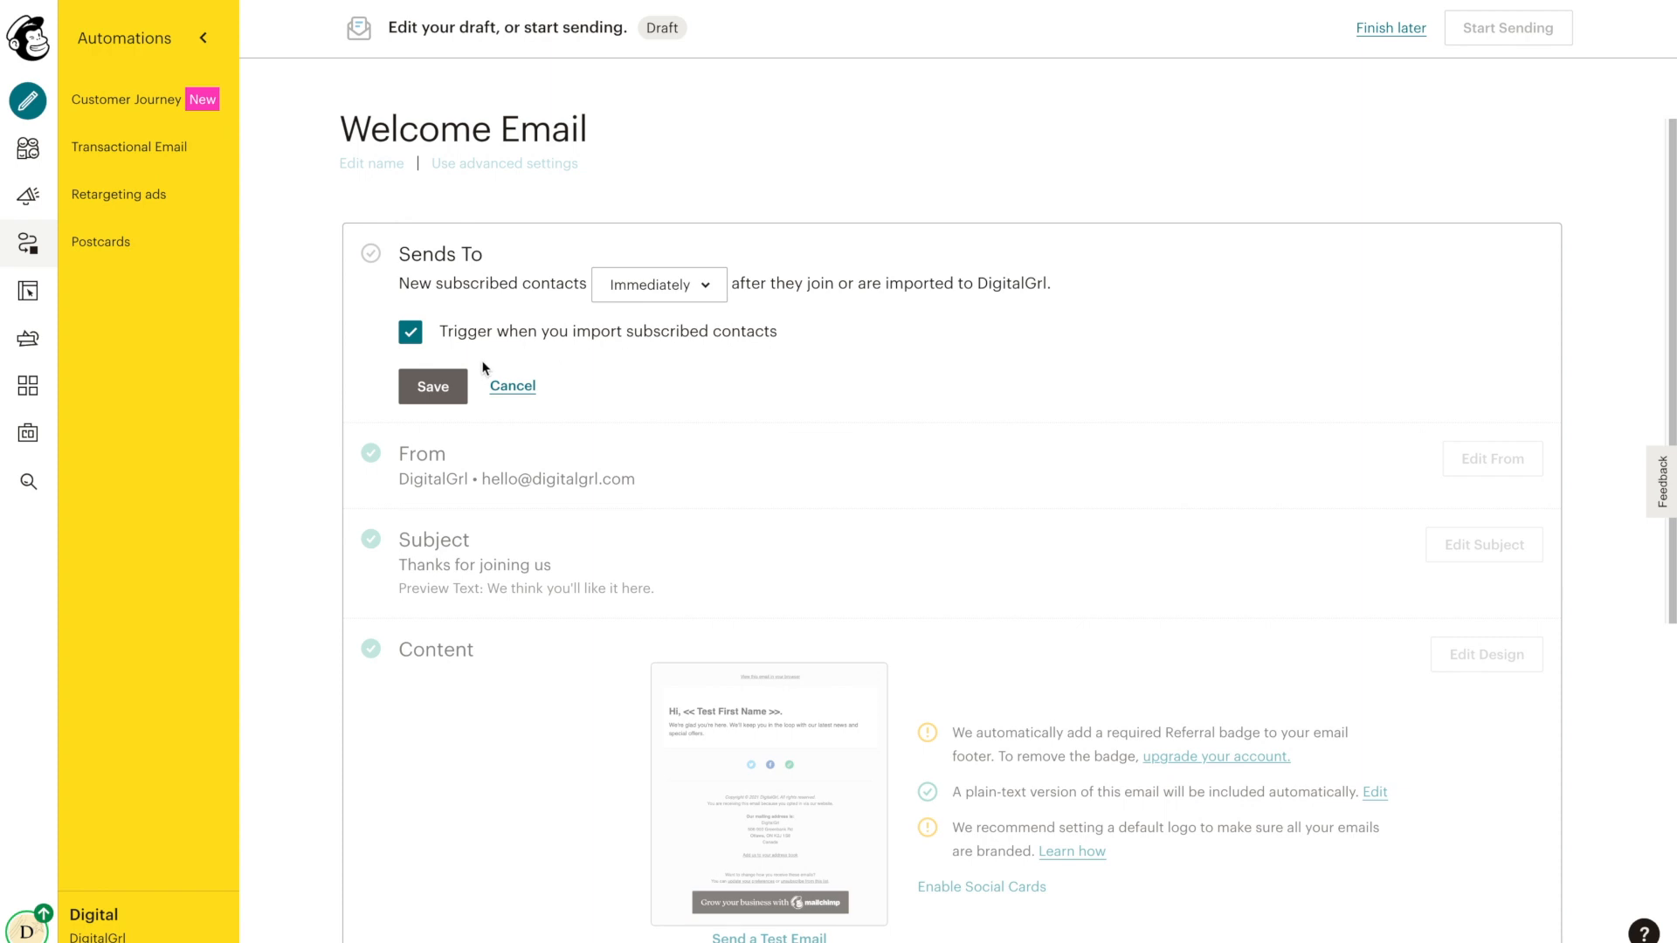
{"action": "left_click", "coordinate": [441, 394]}
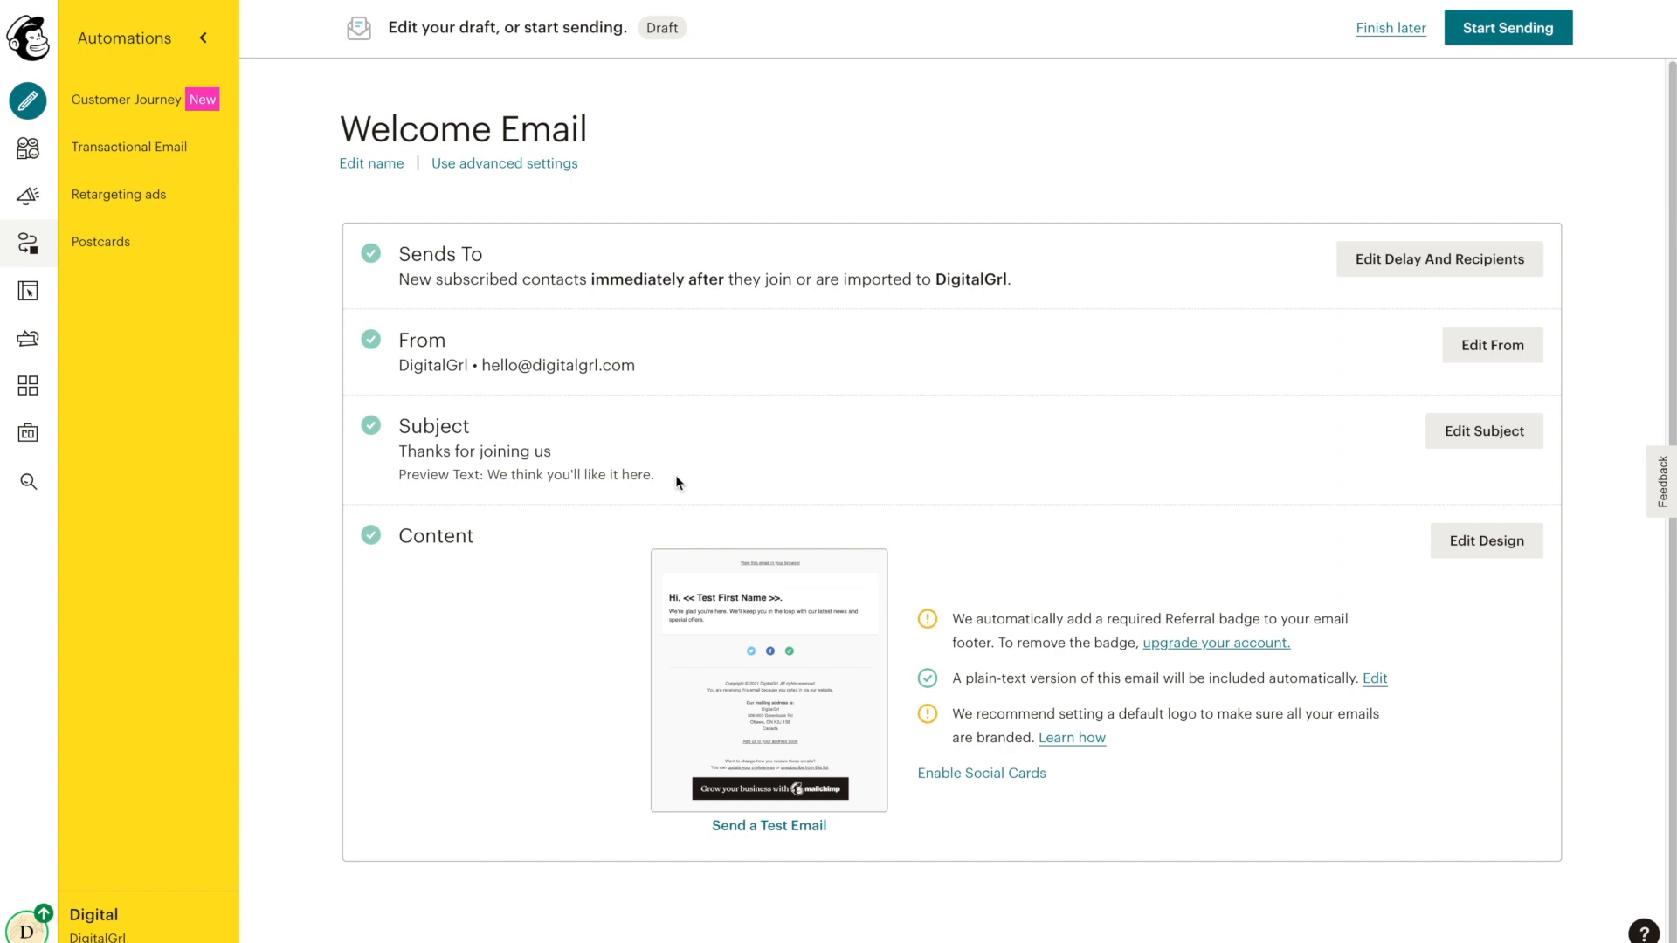
Change the email's subject to "Welcome to the DigitalGrl Newsletter!" and save it
{"action": "left_click", "coordinate": [1456, 437]}
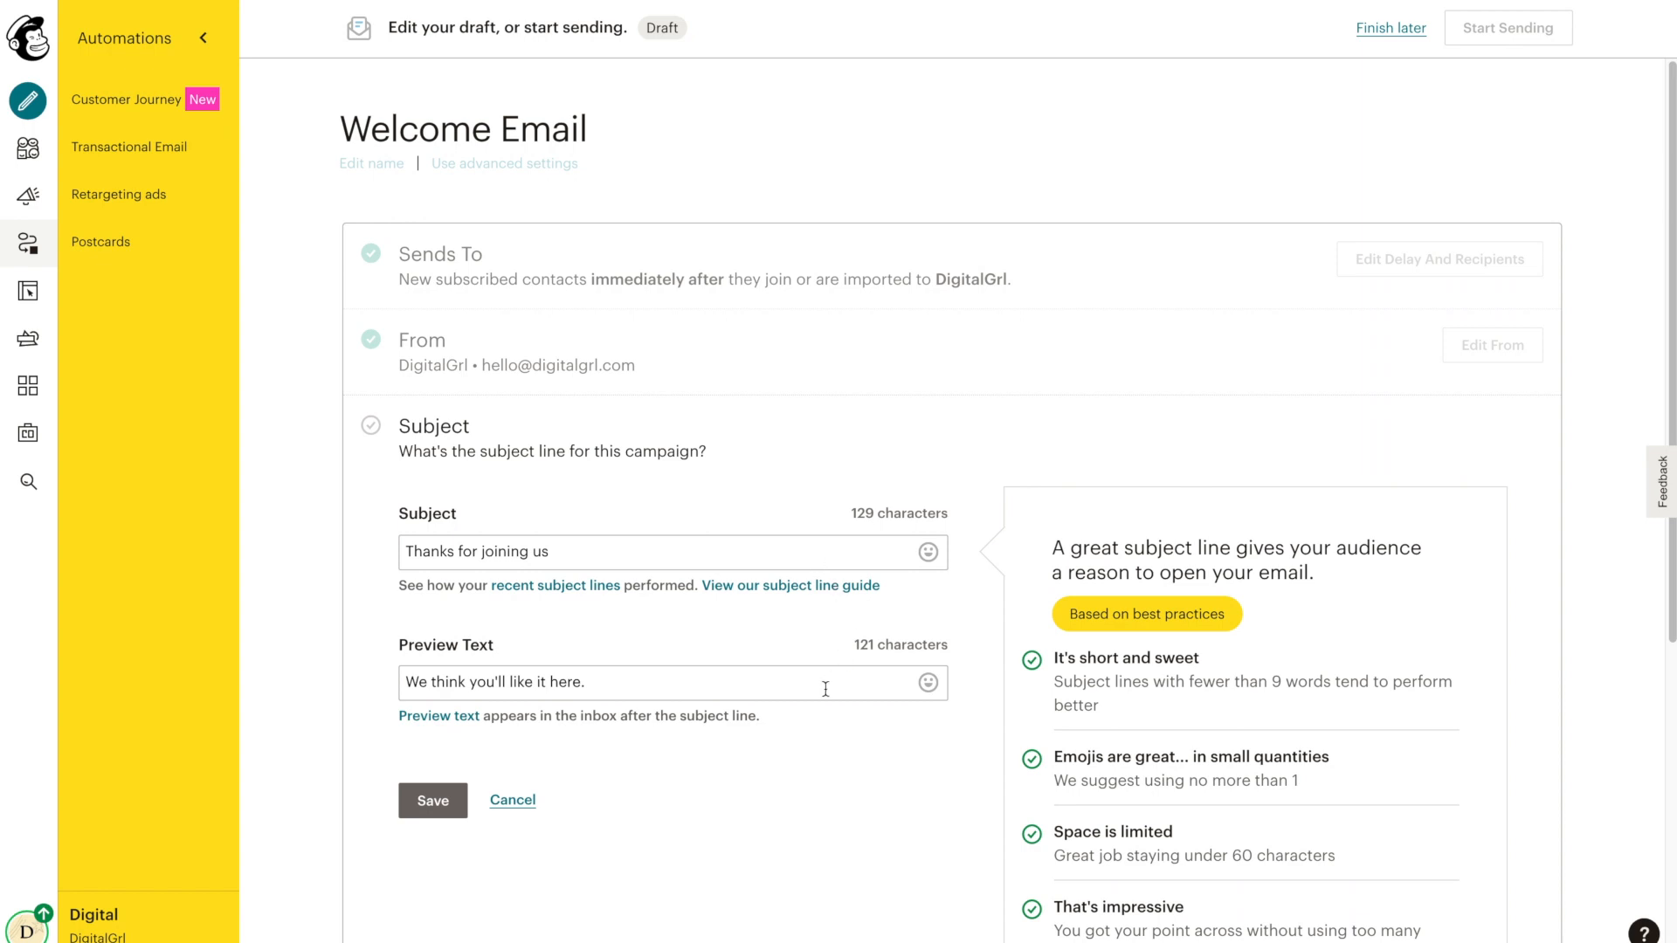
{"action": "triple_click", "coordinate": [809, 560]}
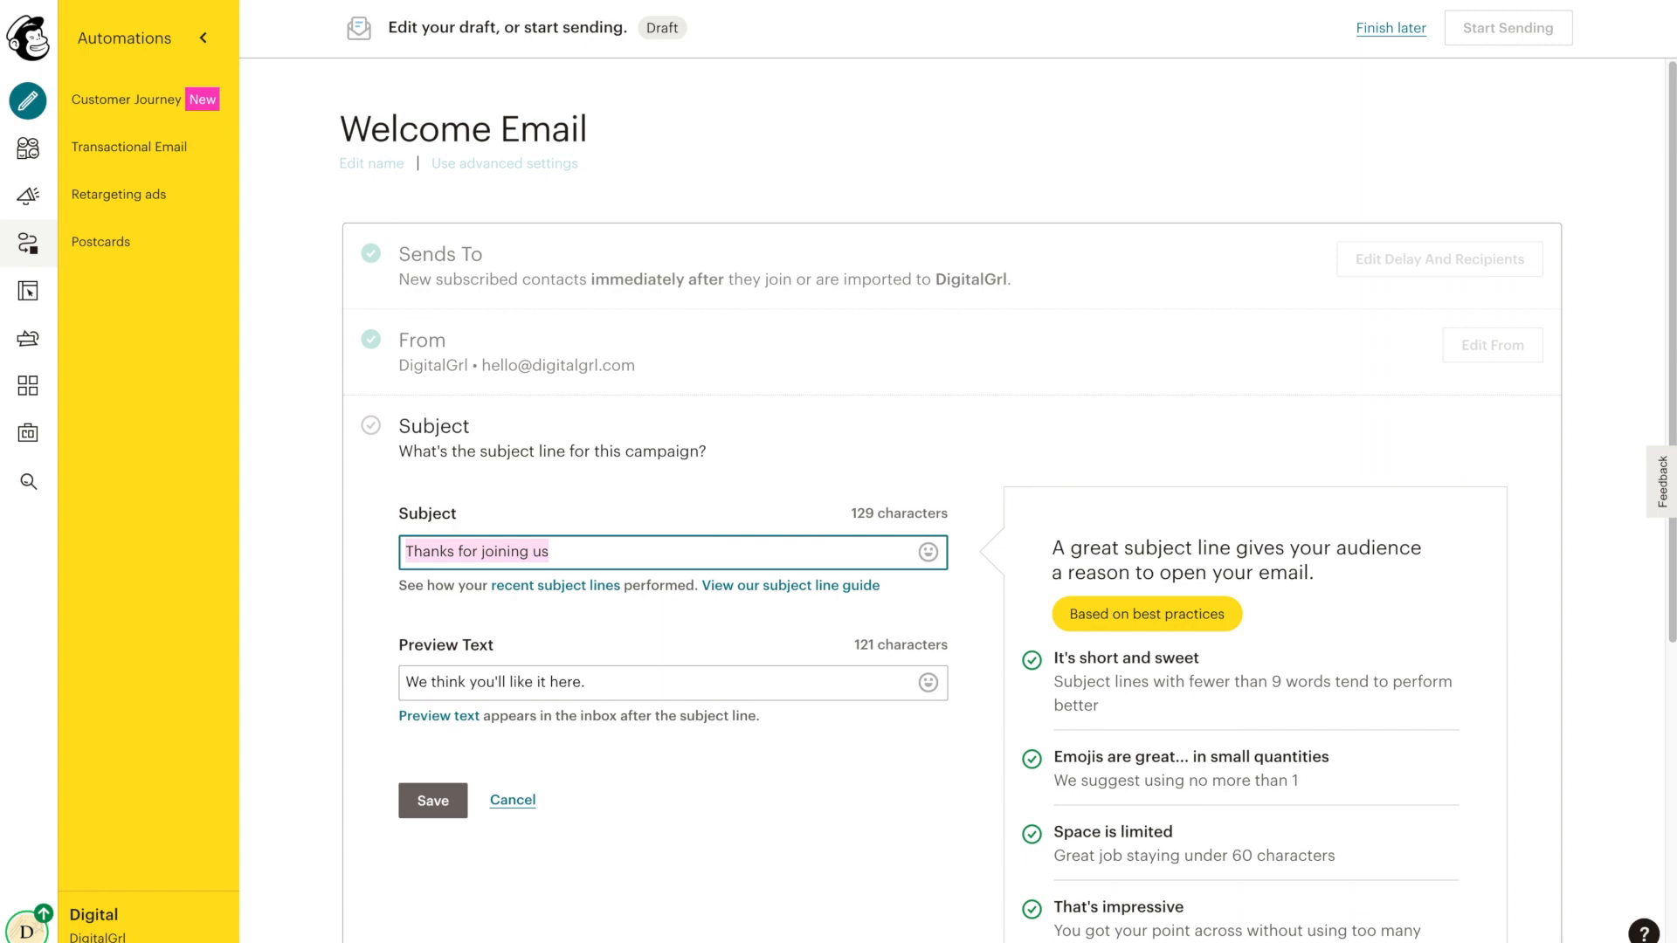
{"action": "type", "text": "Welcome to the DigitalGrl"}
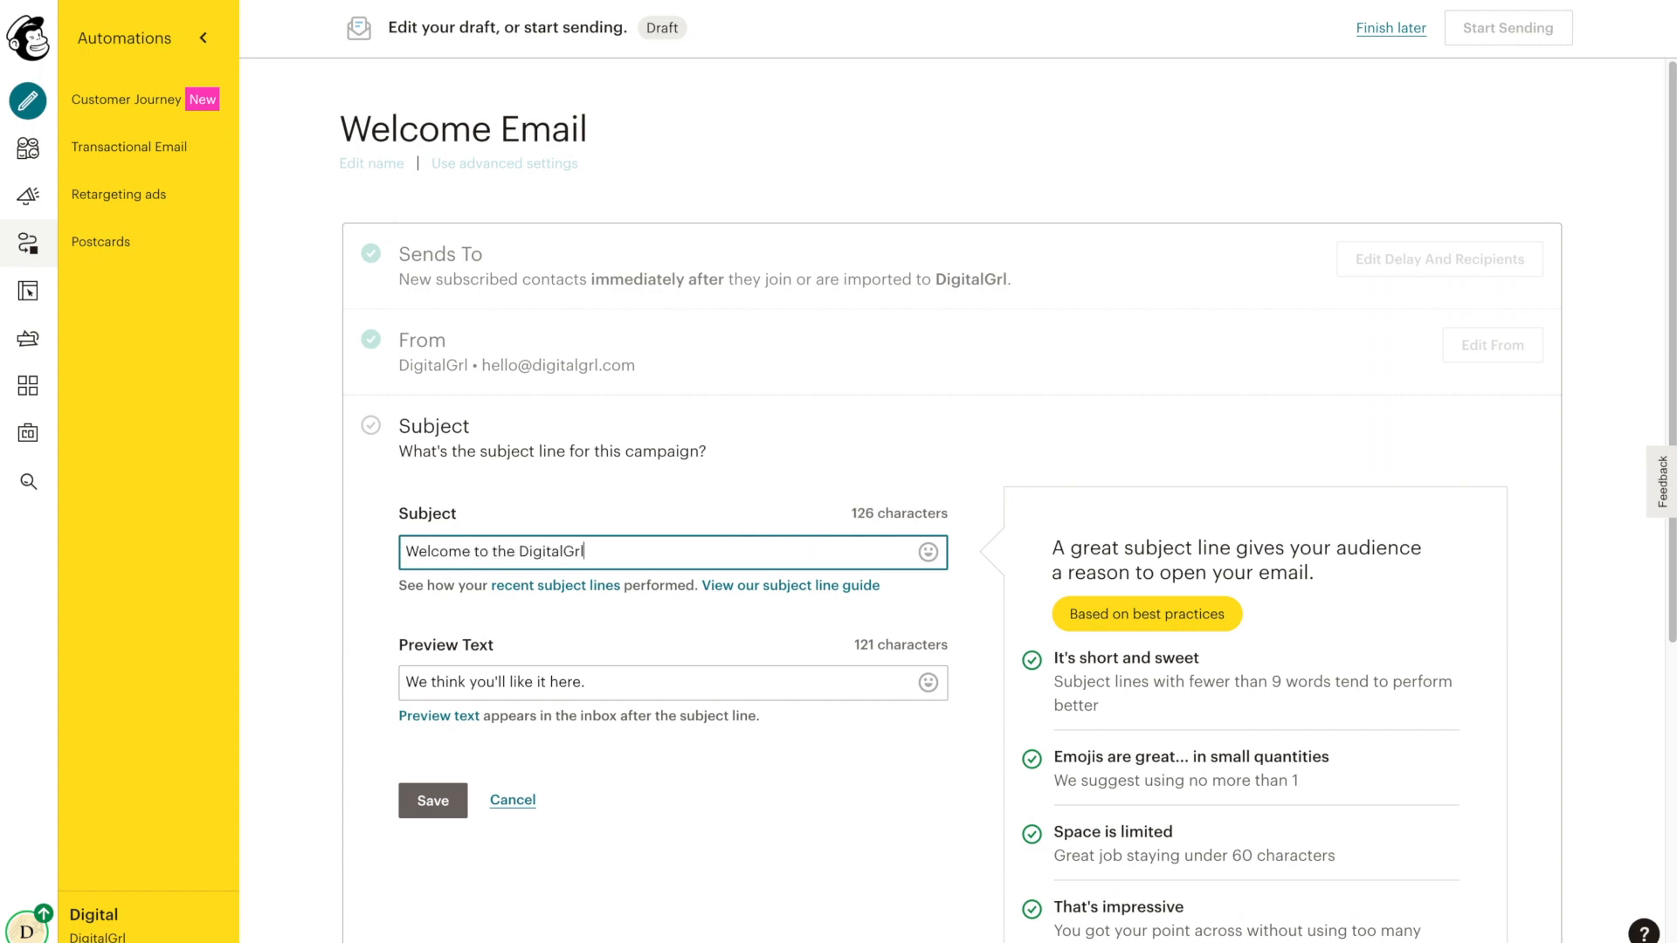
{"action": "type", "text": " Newsletter!"}
{"action": "left_click", "coordinate": [855, 772]}
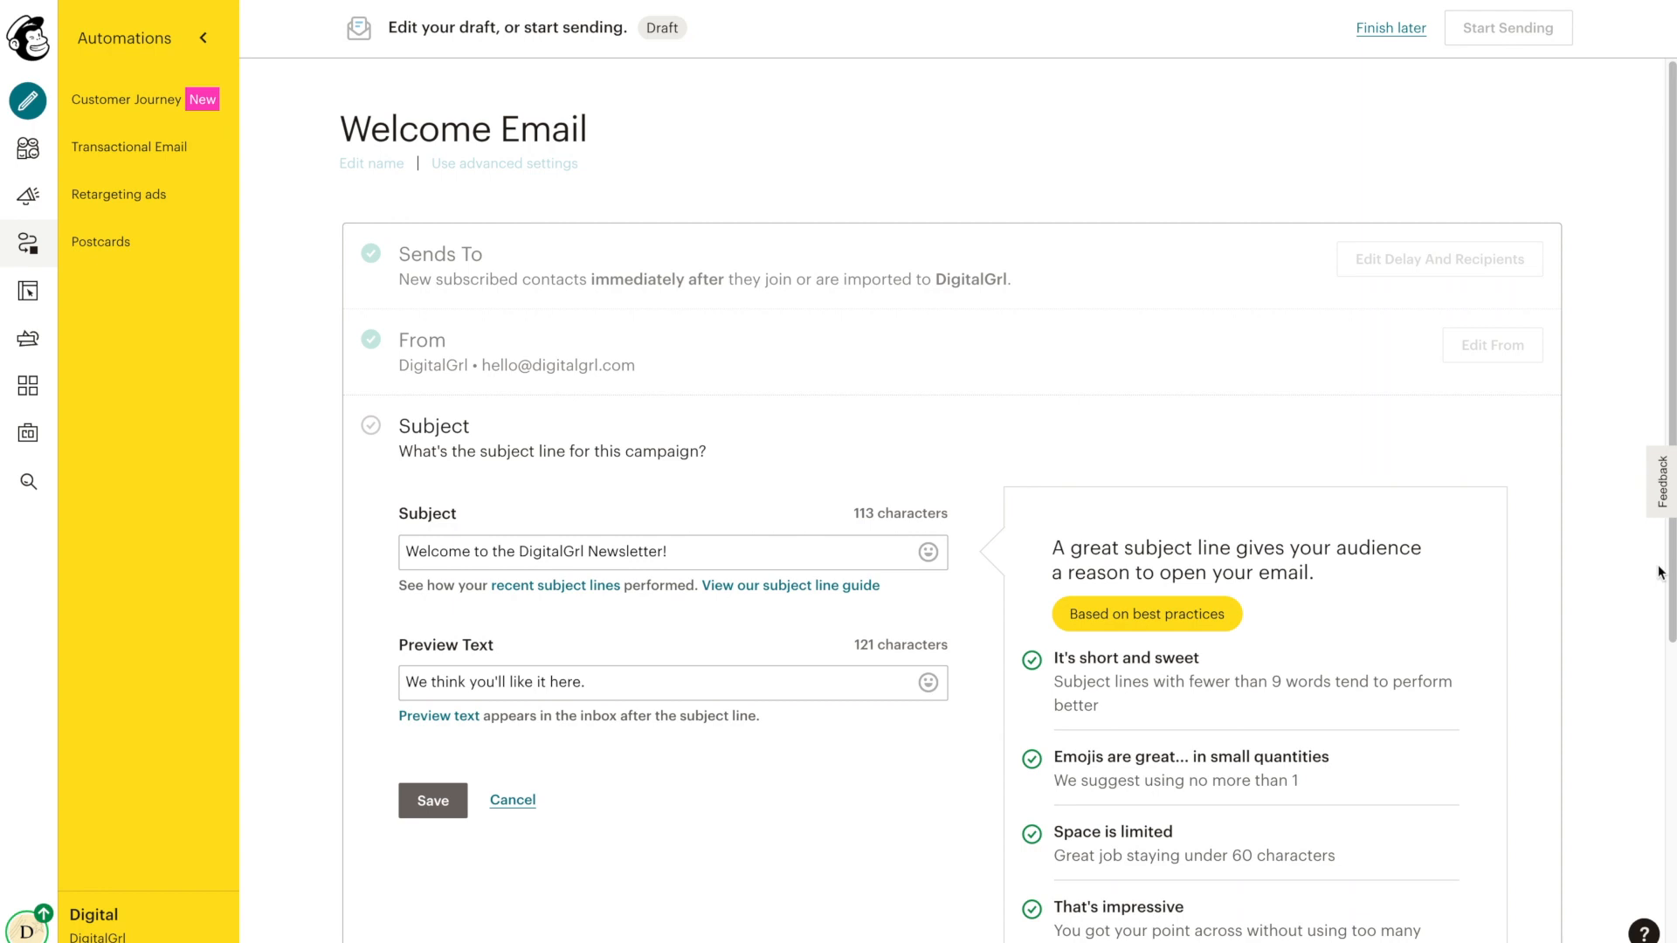
{"action": "left_click_drag", "start_coordinate": [1670, 566], "coordinate": [1669, 673]}
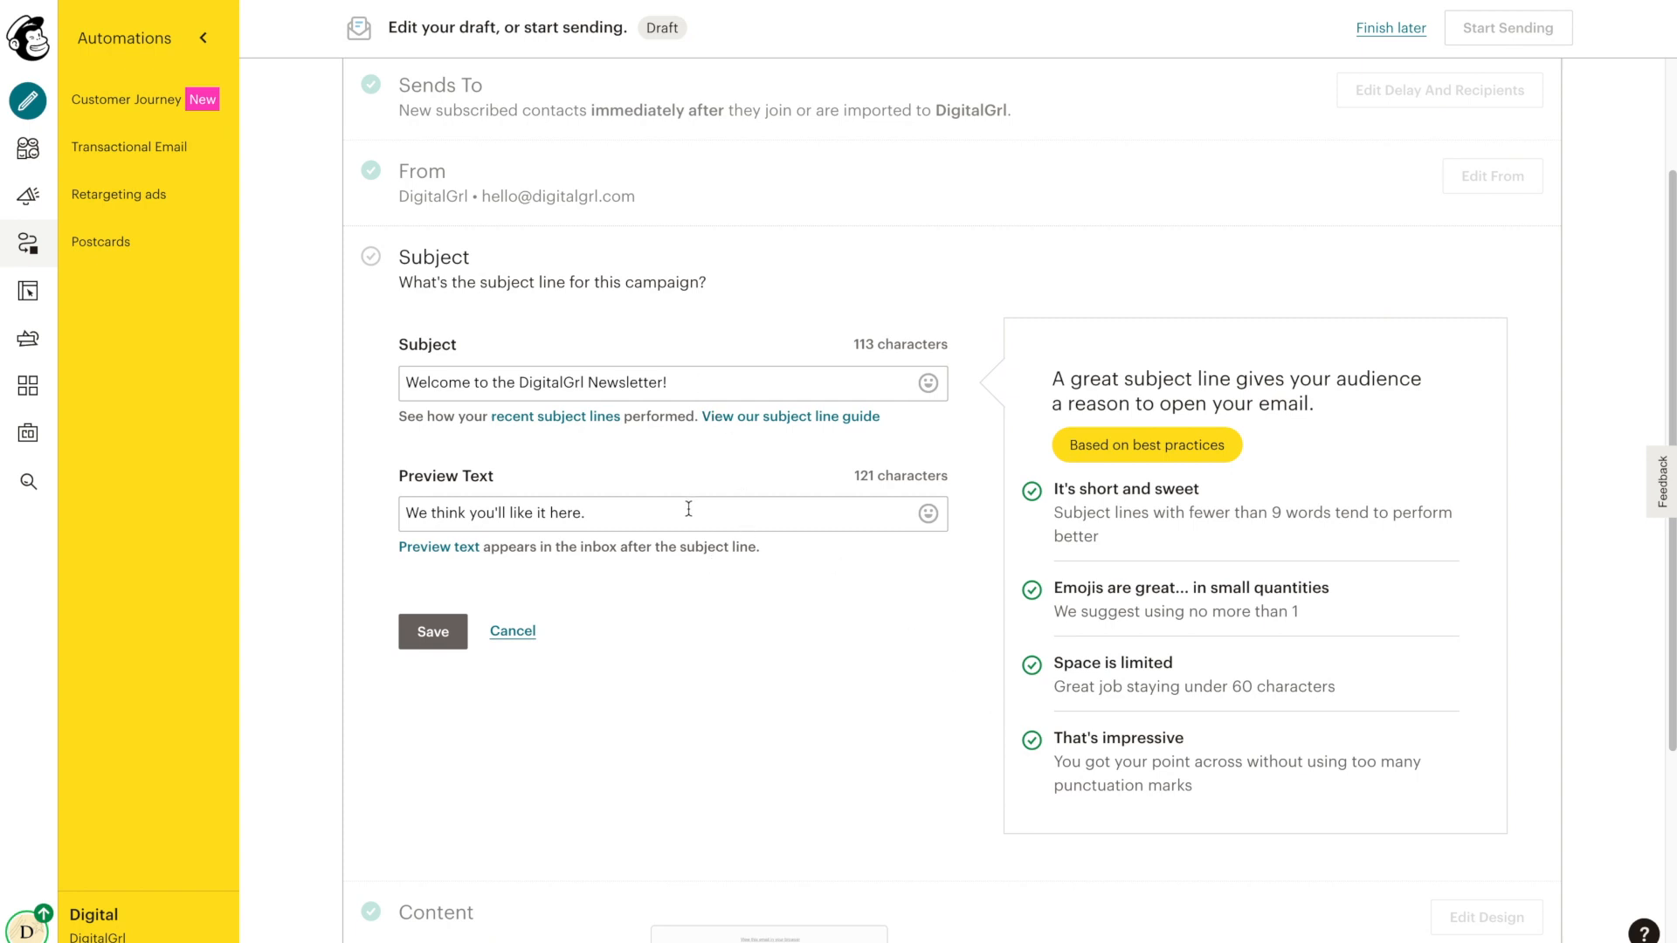
{"action": "left_click", "coordinate": [415, 646]}
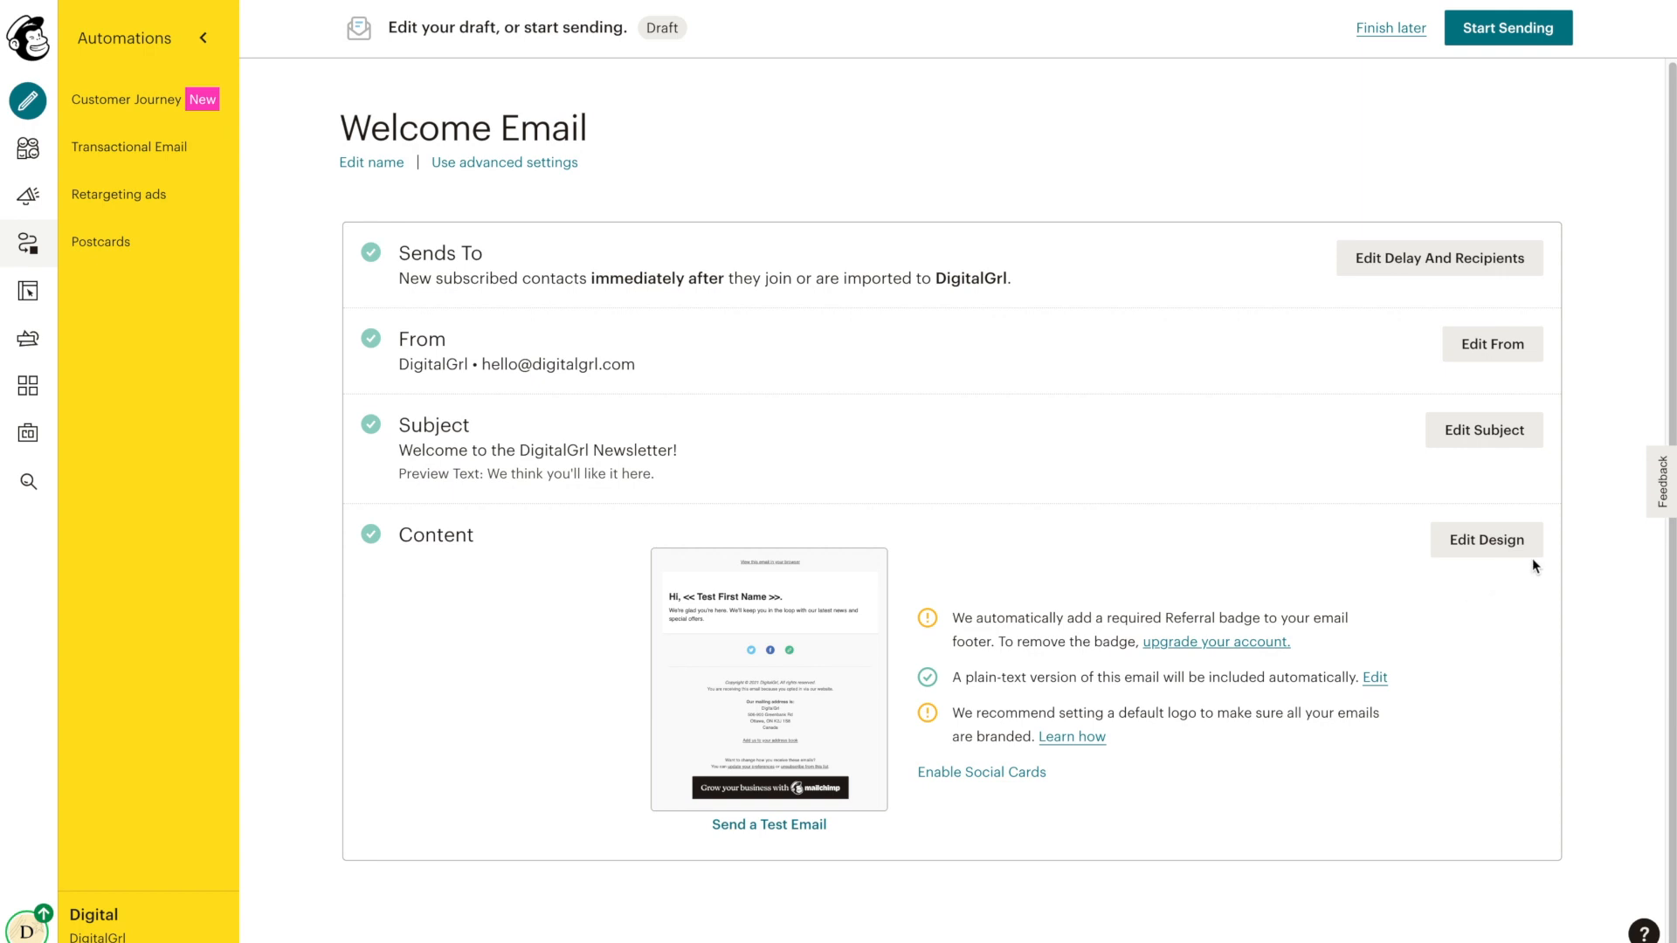
Open the email's design, check the greeting text block without editing it, and skip the guidance messages
{"action": "left_click", "coordinate": [1486, 550]}
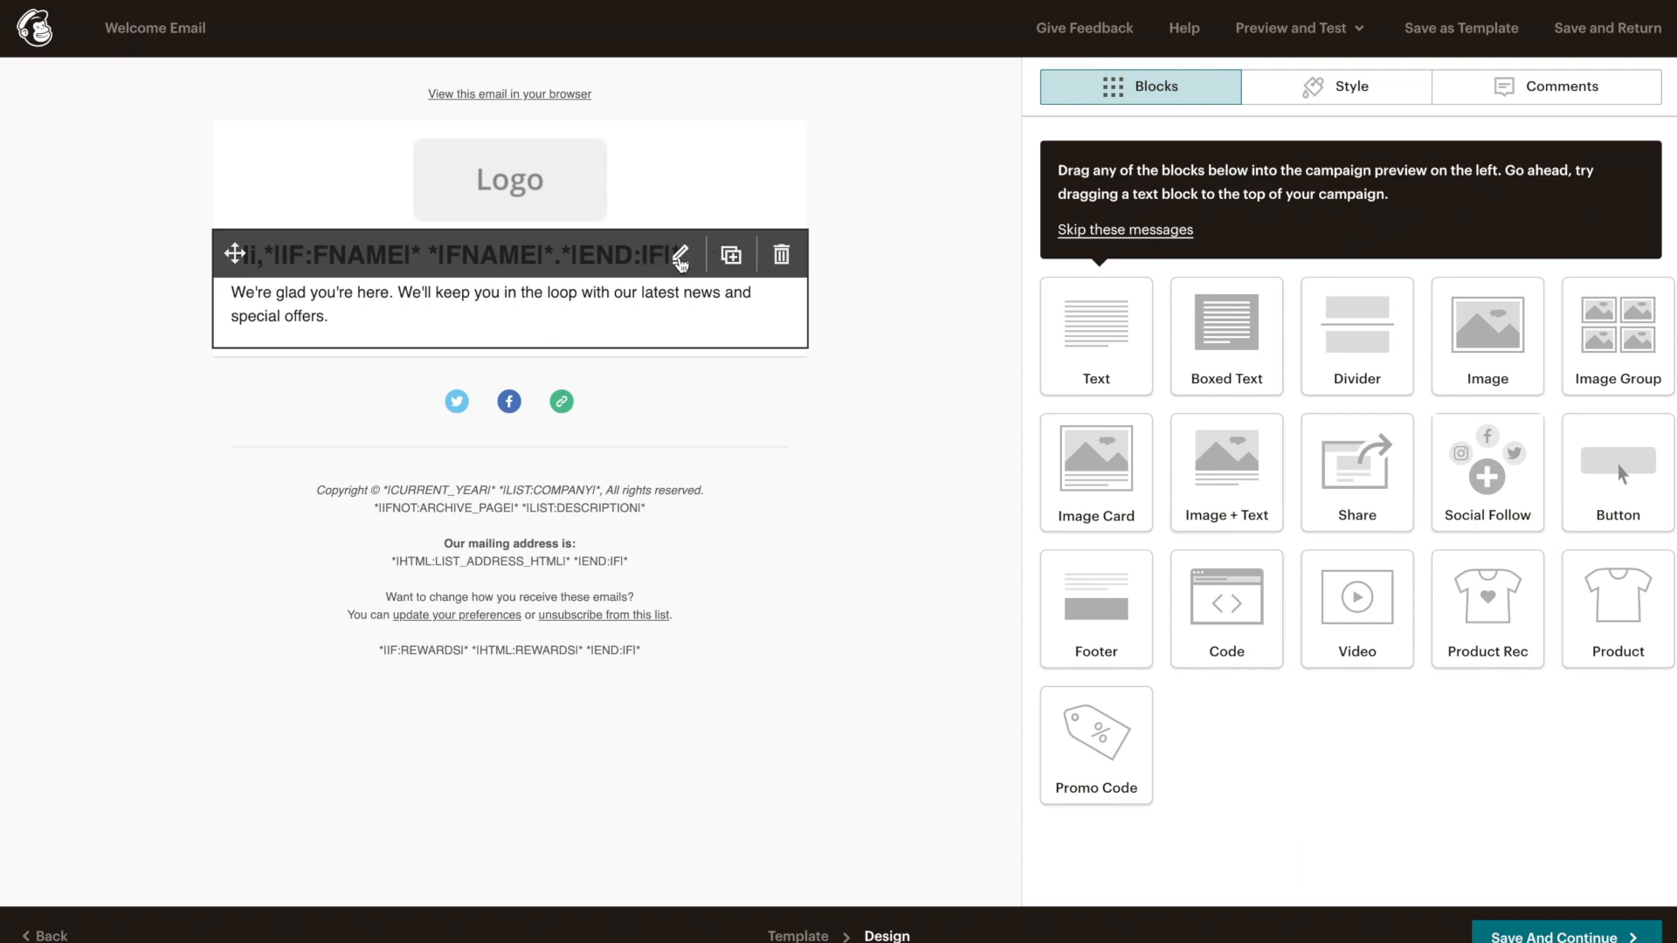
{"action": "left_click", "coordinate": [681, 258]}
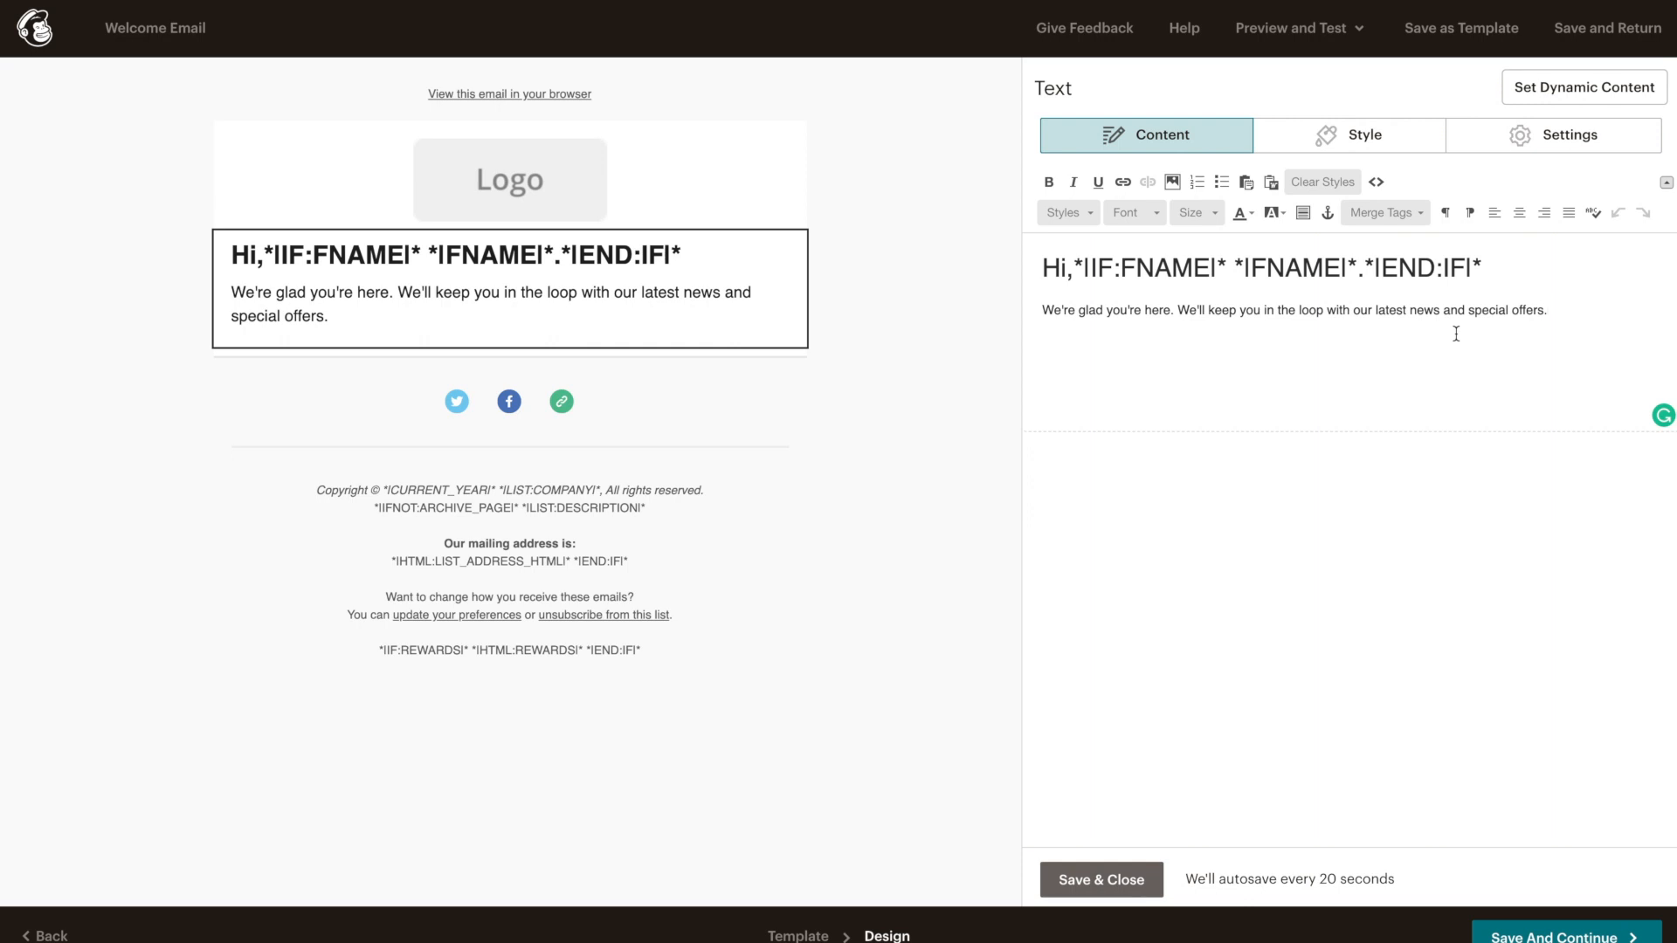
{"action": "left_click", "coordinate": [1104, 879]}
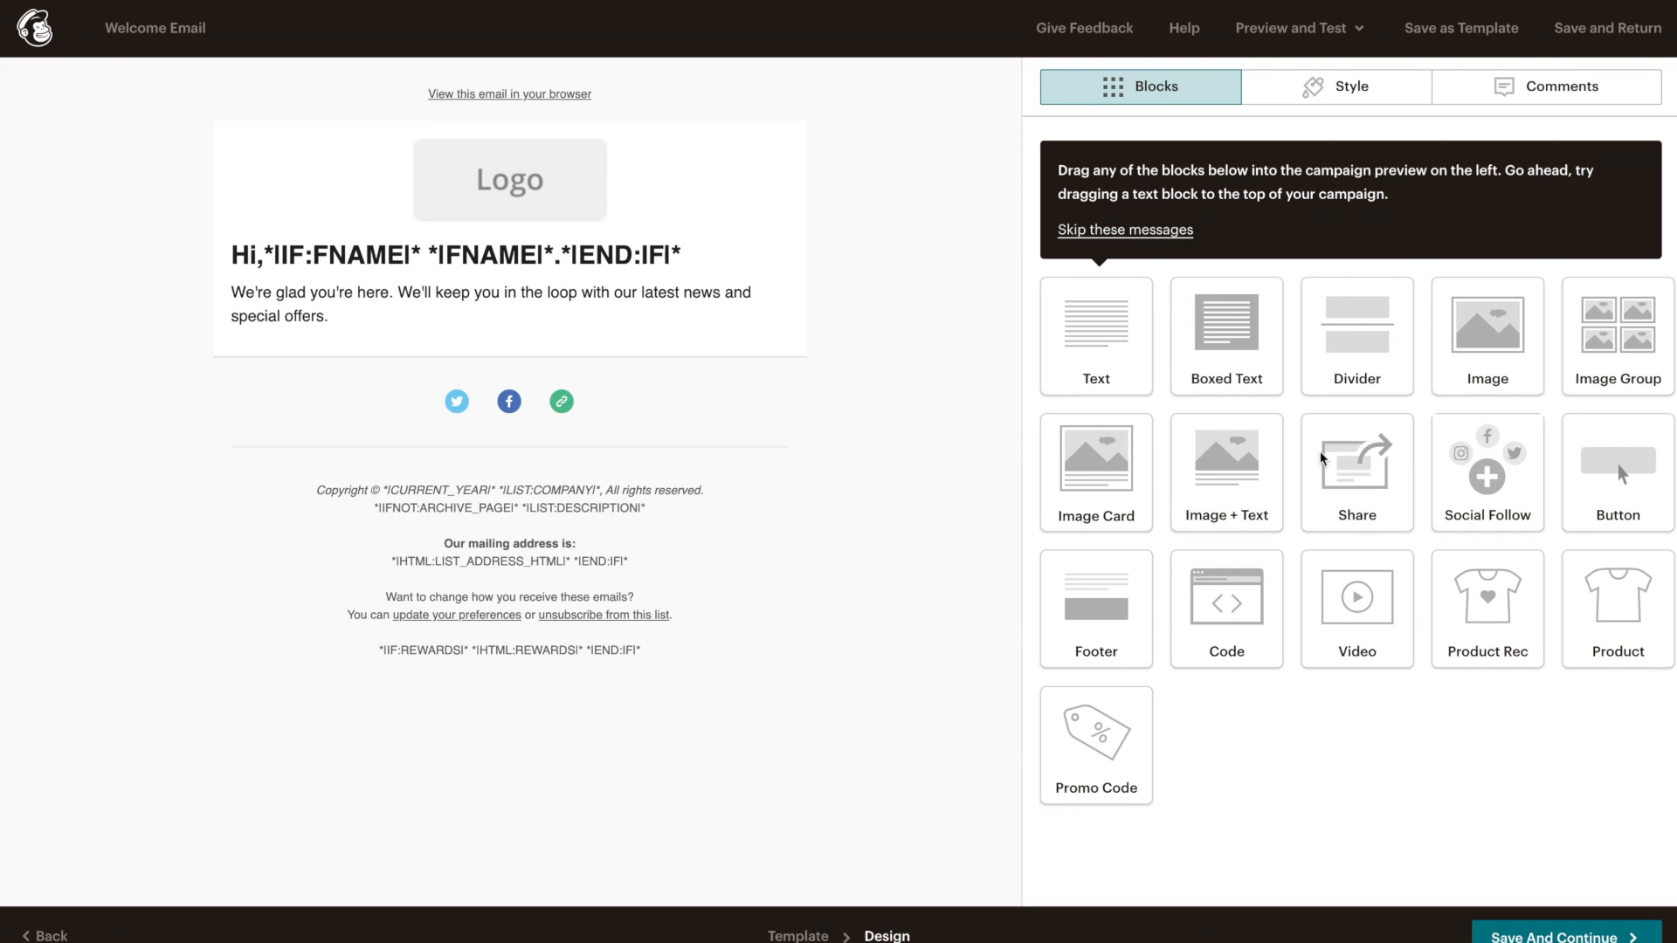
{"action": "left_click", "coordinate": [1140, 230]}
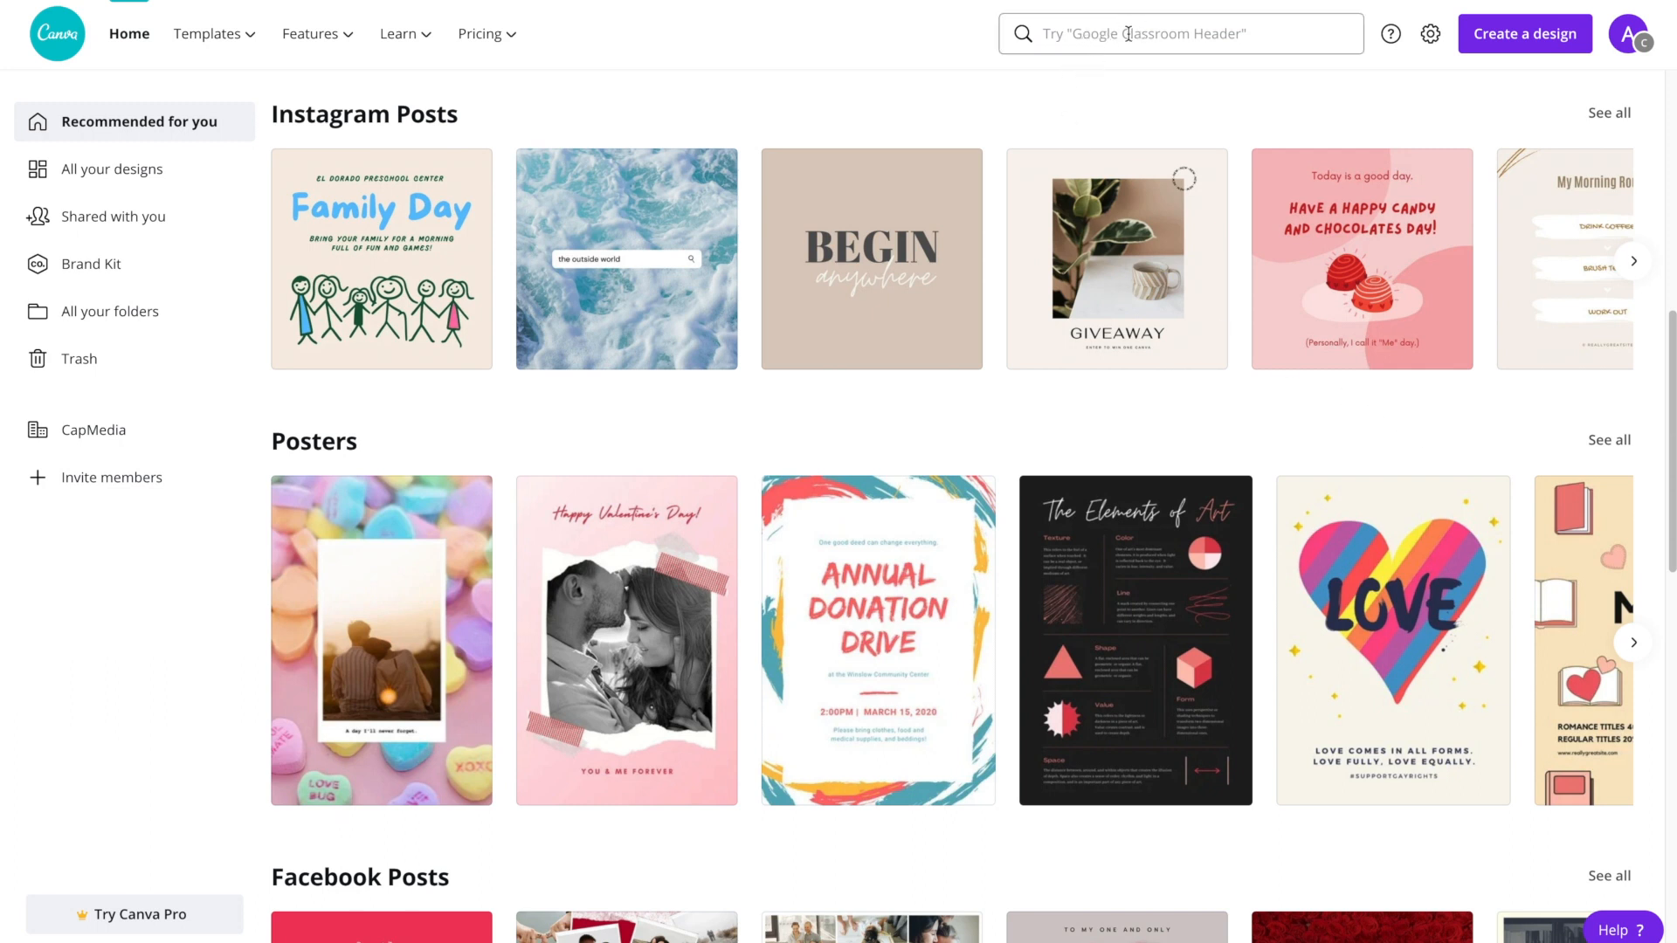
Switch to Canva and search for Email Header templates
{"action": "left_click", "coordinate": [1128, 33]}
{"action": "type", "text": "email"}
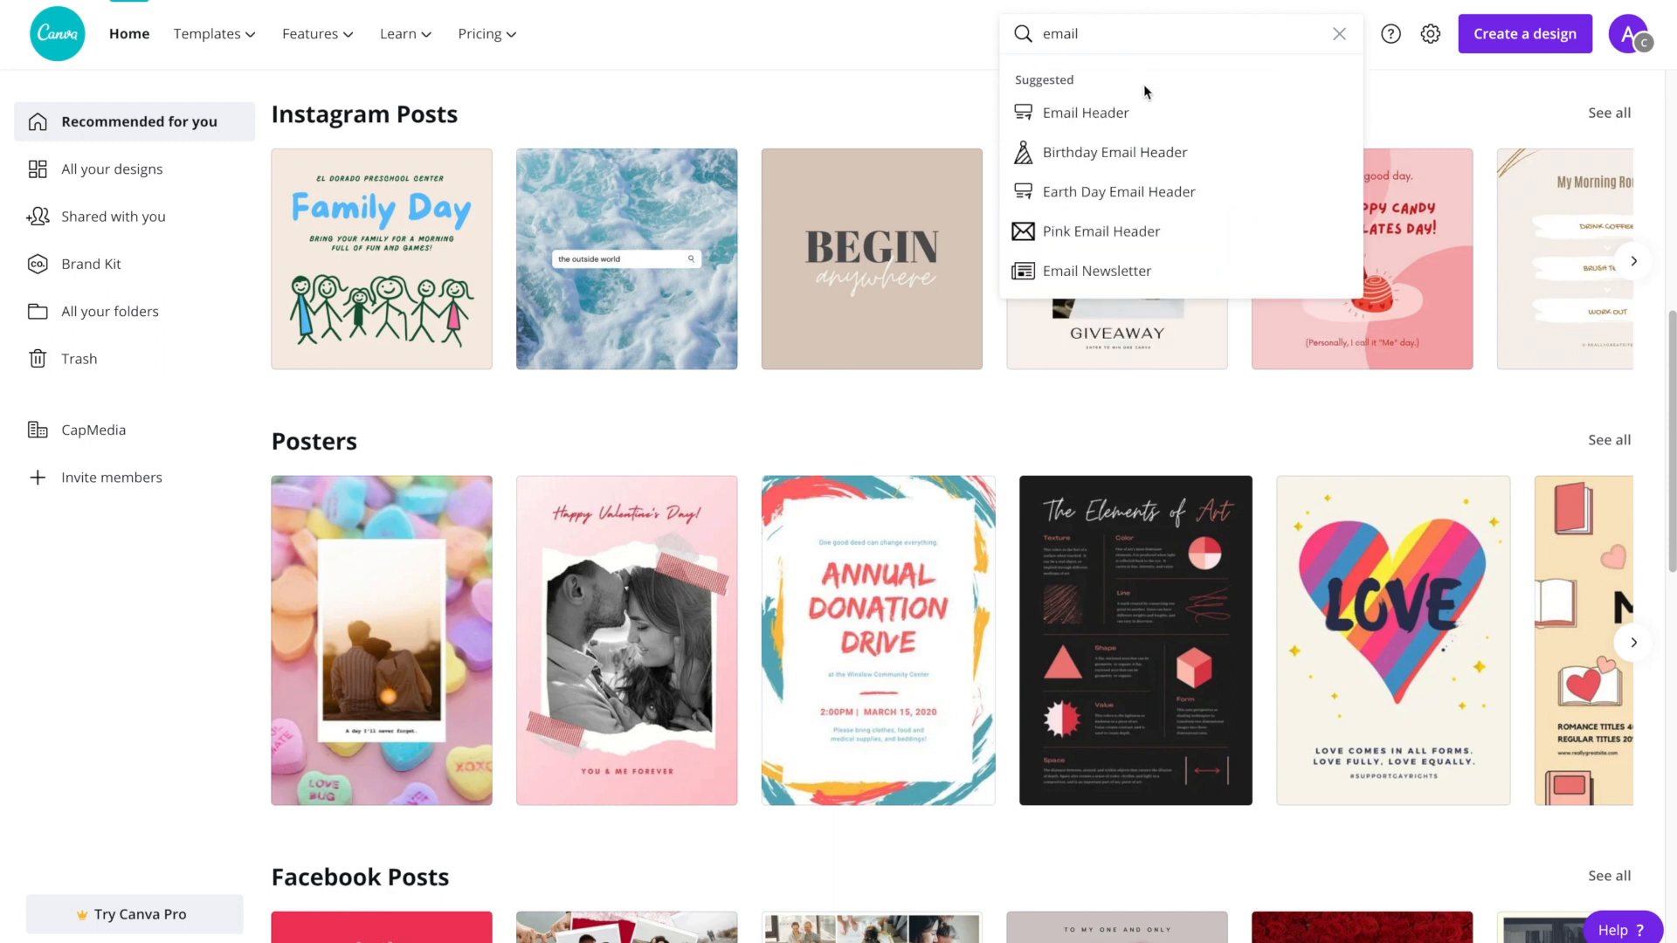
{"action": "left_click", "coordinate": [1227, 119]}
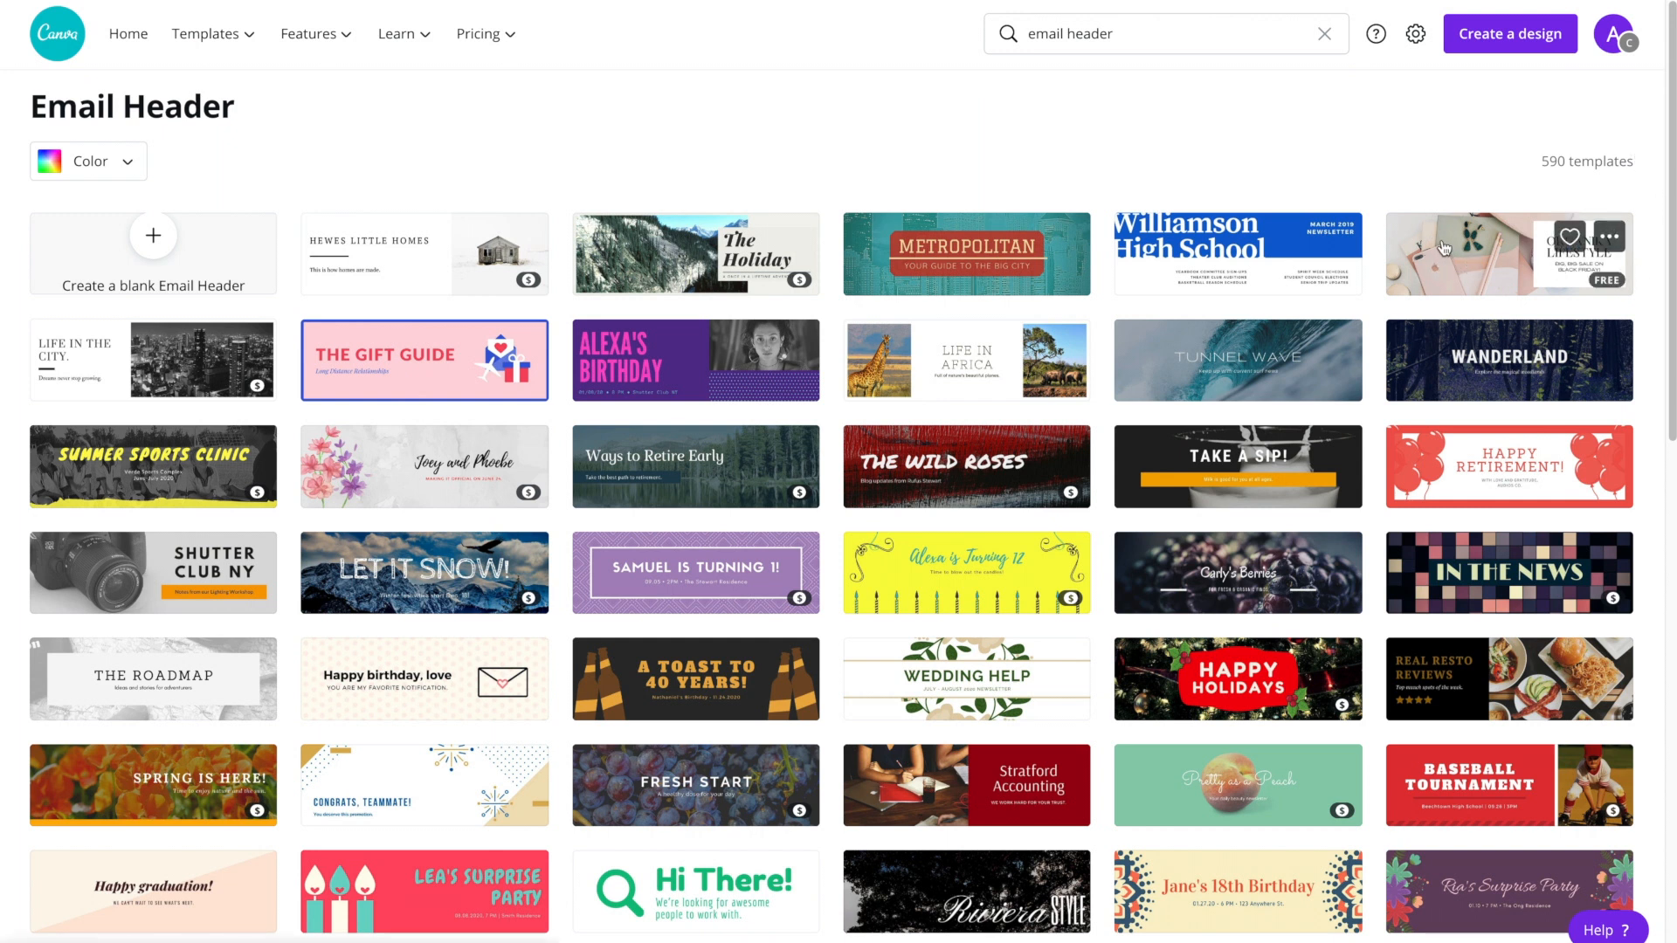
{"action": "mouse_move", "coordinate": [1666, 197]}
{"action": "left_mouse_down"}
{"action": "mouse_move", "coordinate": [1667, 292]}
{"action": "mouse_move", "coordinate": [1668, 166]}
{"action": "left_mouse_up"}
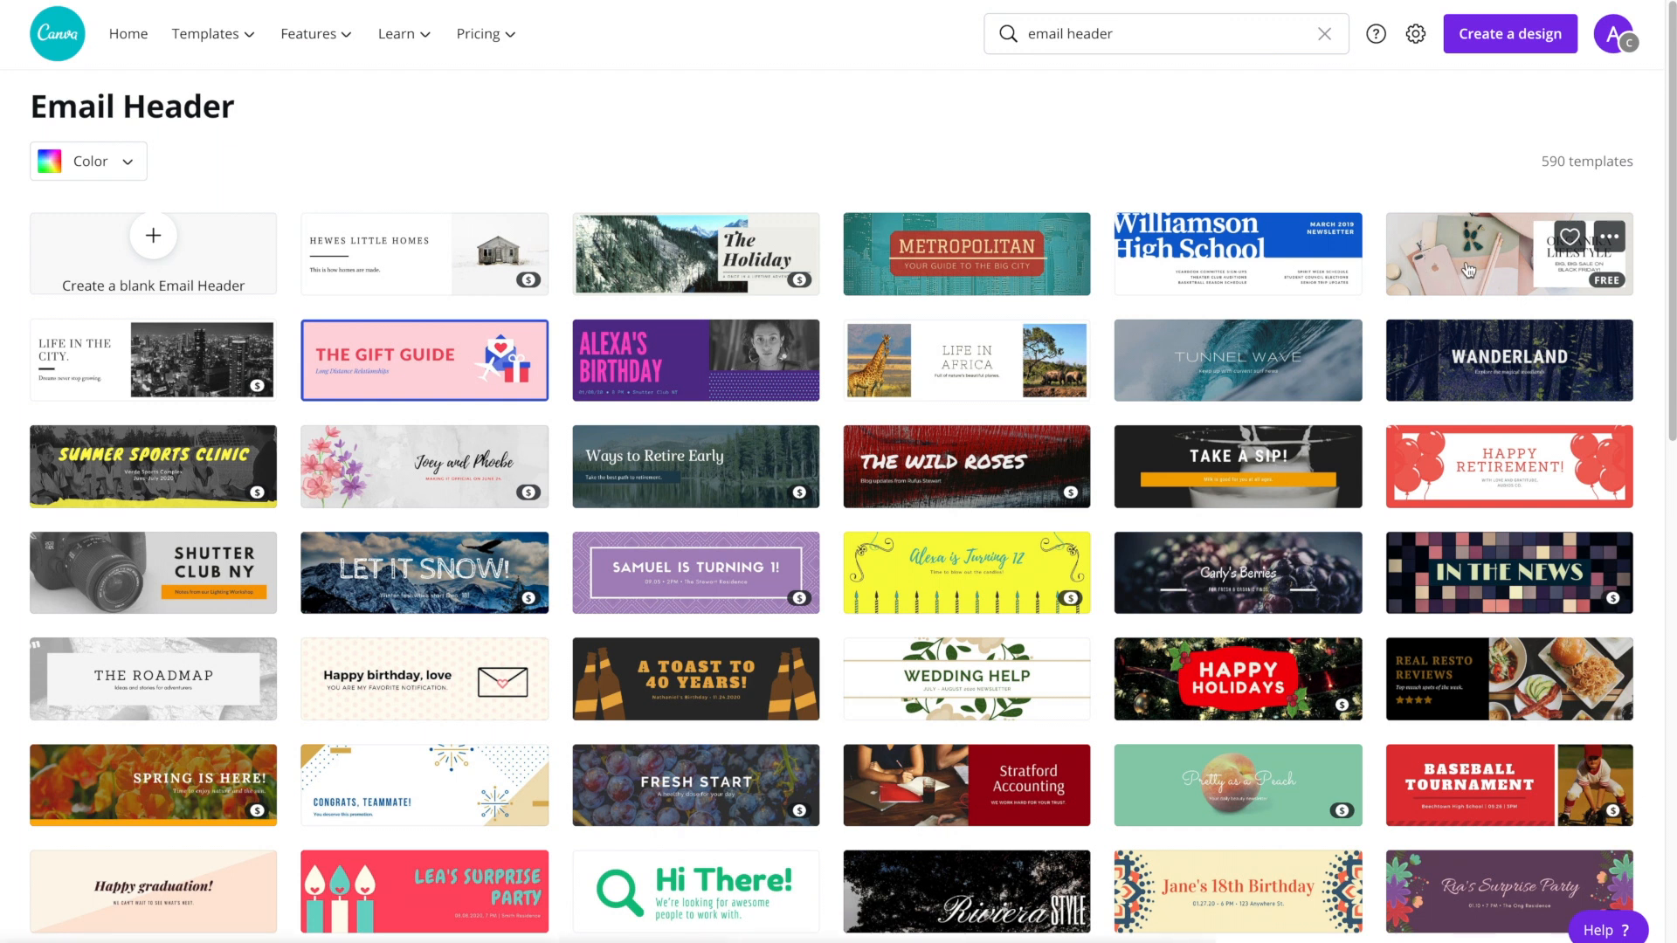
Preview the Gold Black Friday Sale Email Header template and start a design from it
{"action": "left_click", "coordinate": [1609, 239]}
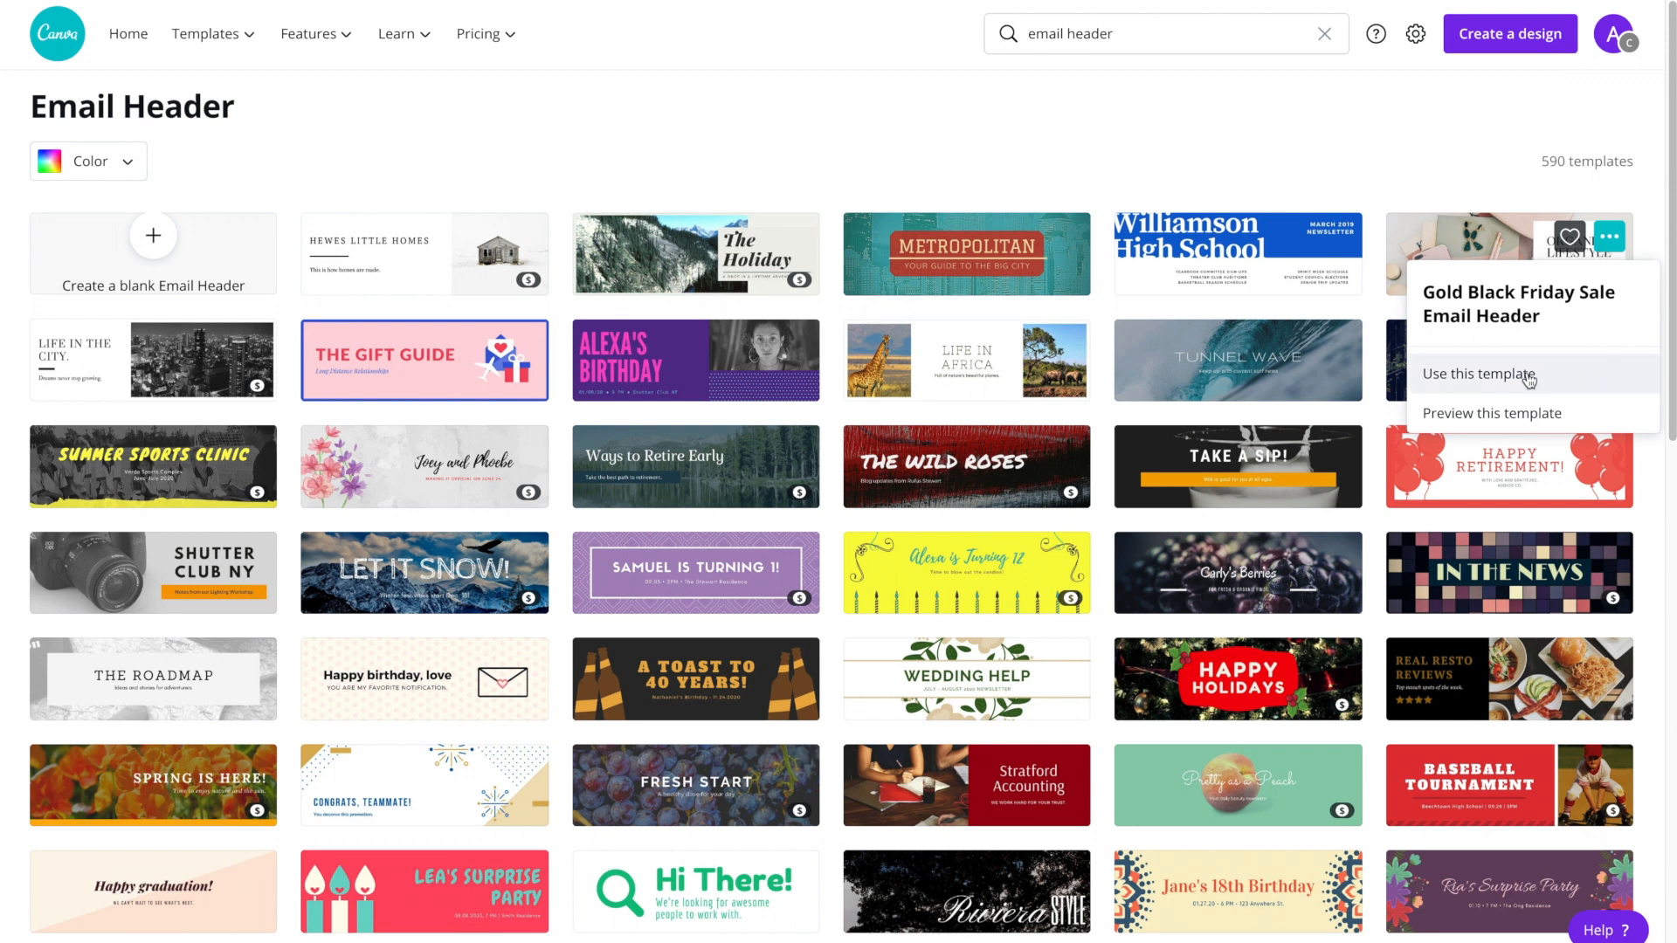
{"action": "left_click", "coordinate": [1563, 416]}
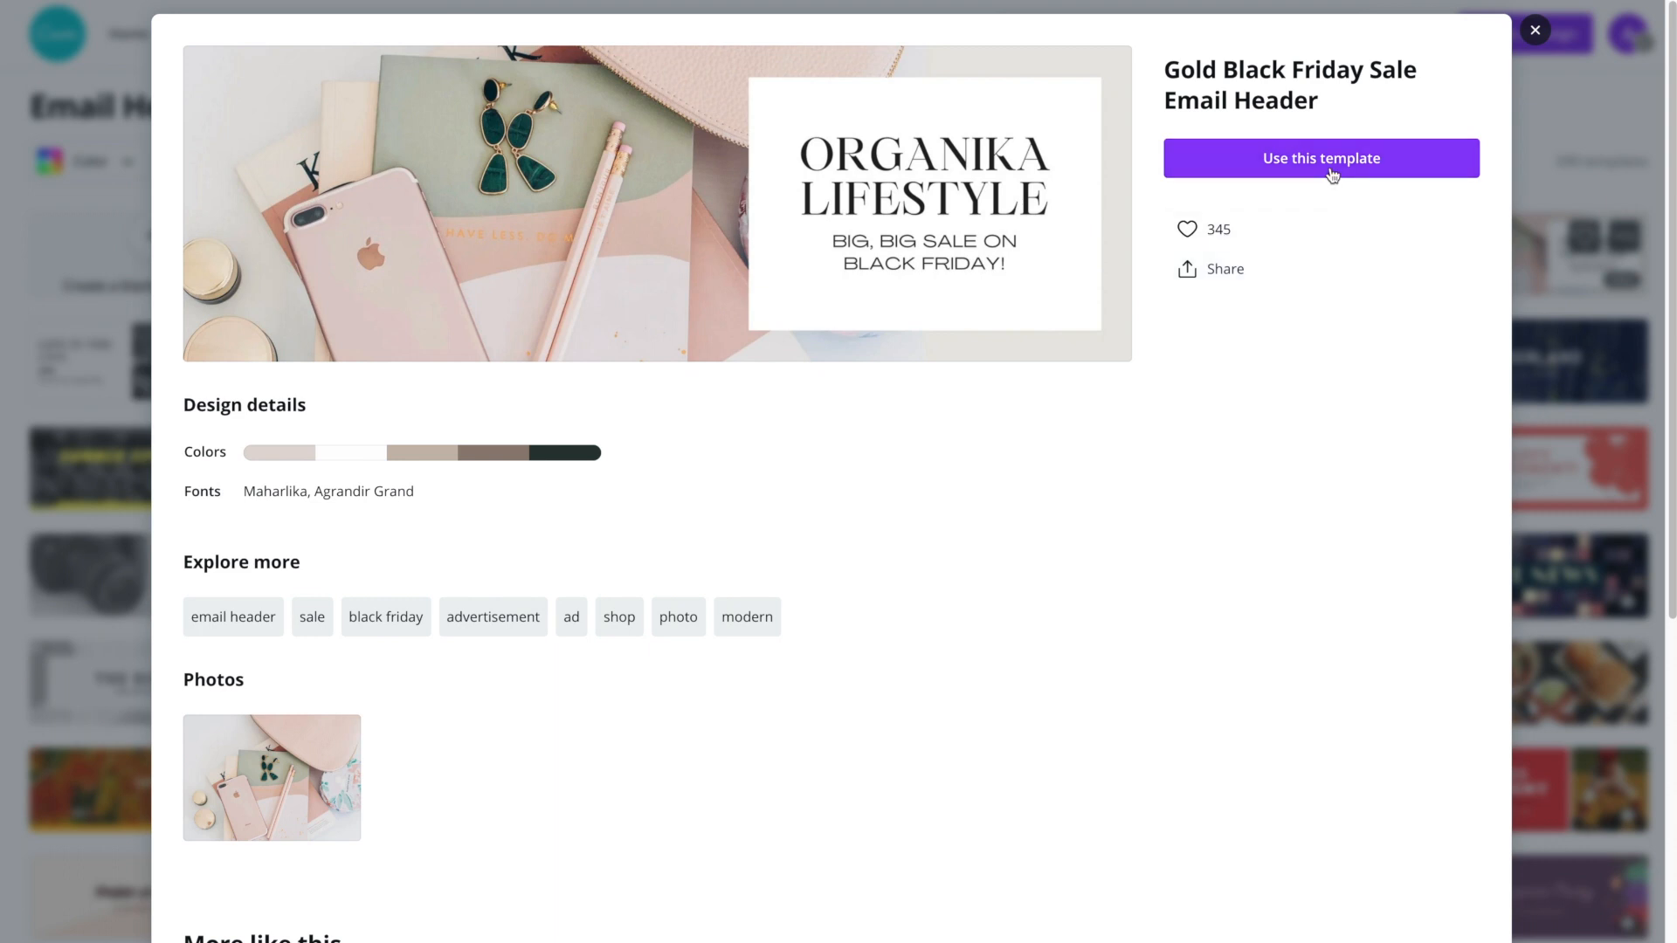
{"action": "left_click", "coordinate": [1395, 169]}
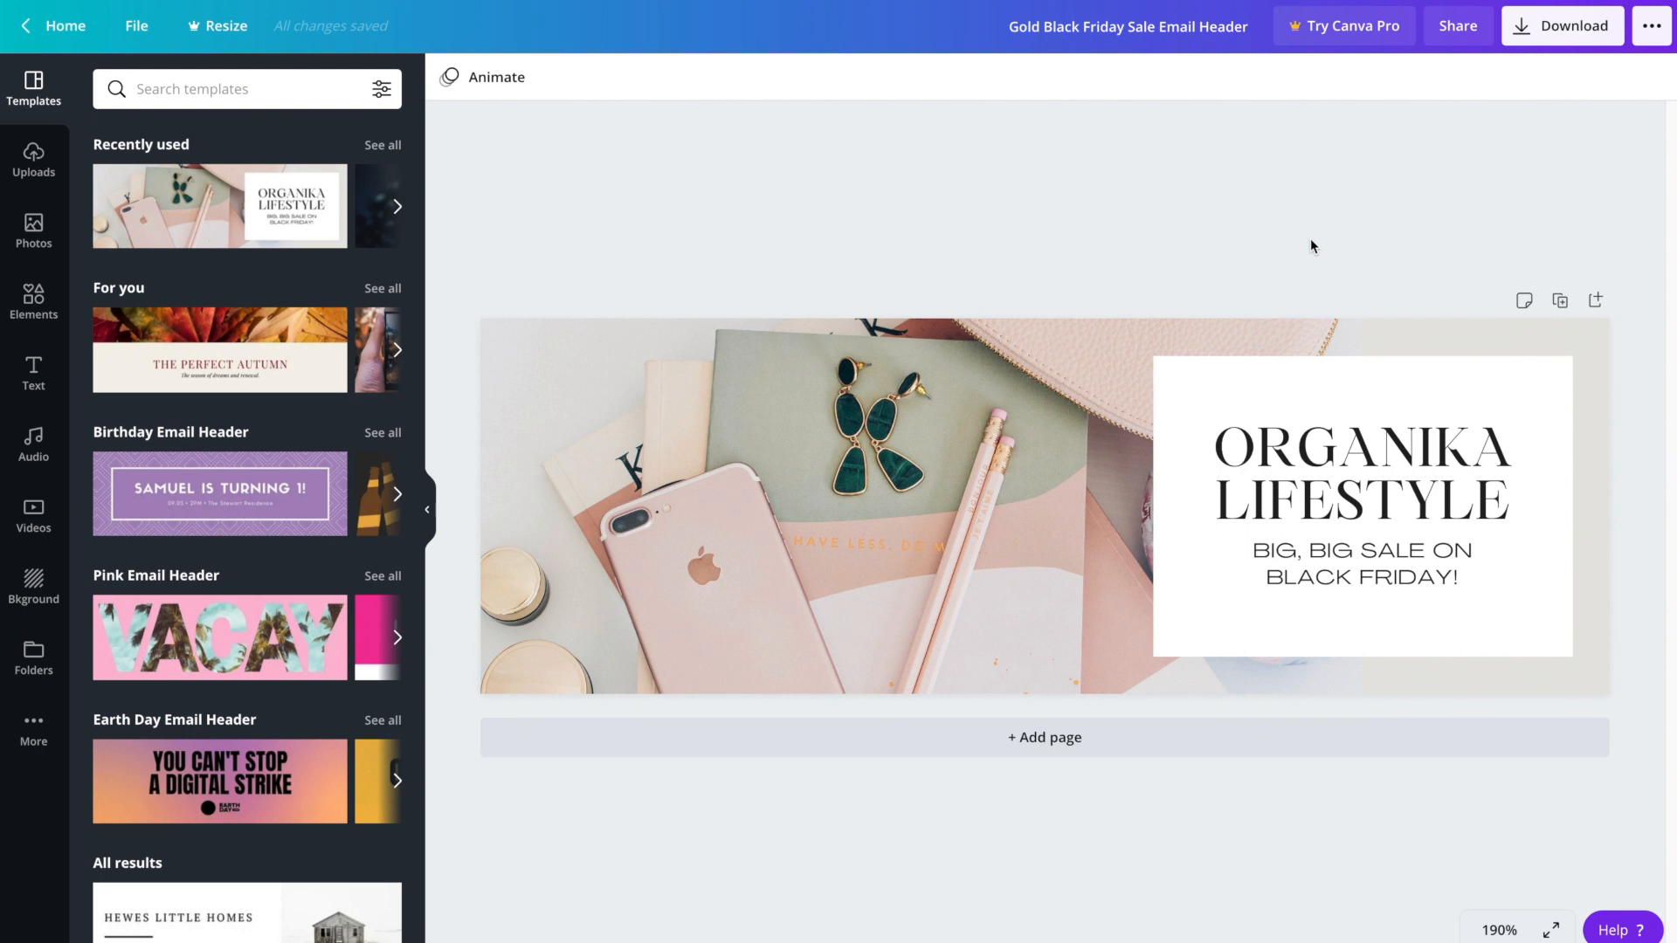
Delete the pink phone photo from the header and change the background colour to white
{"action": "left_click", "coordinate": [933, 433]}
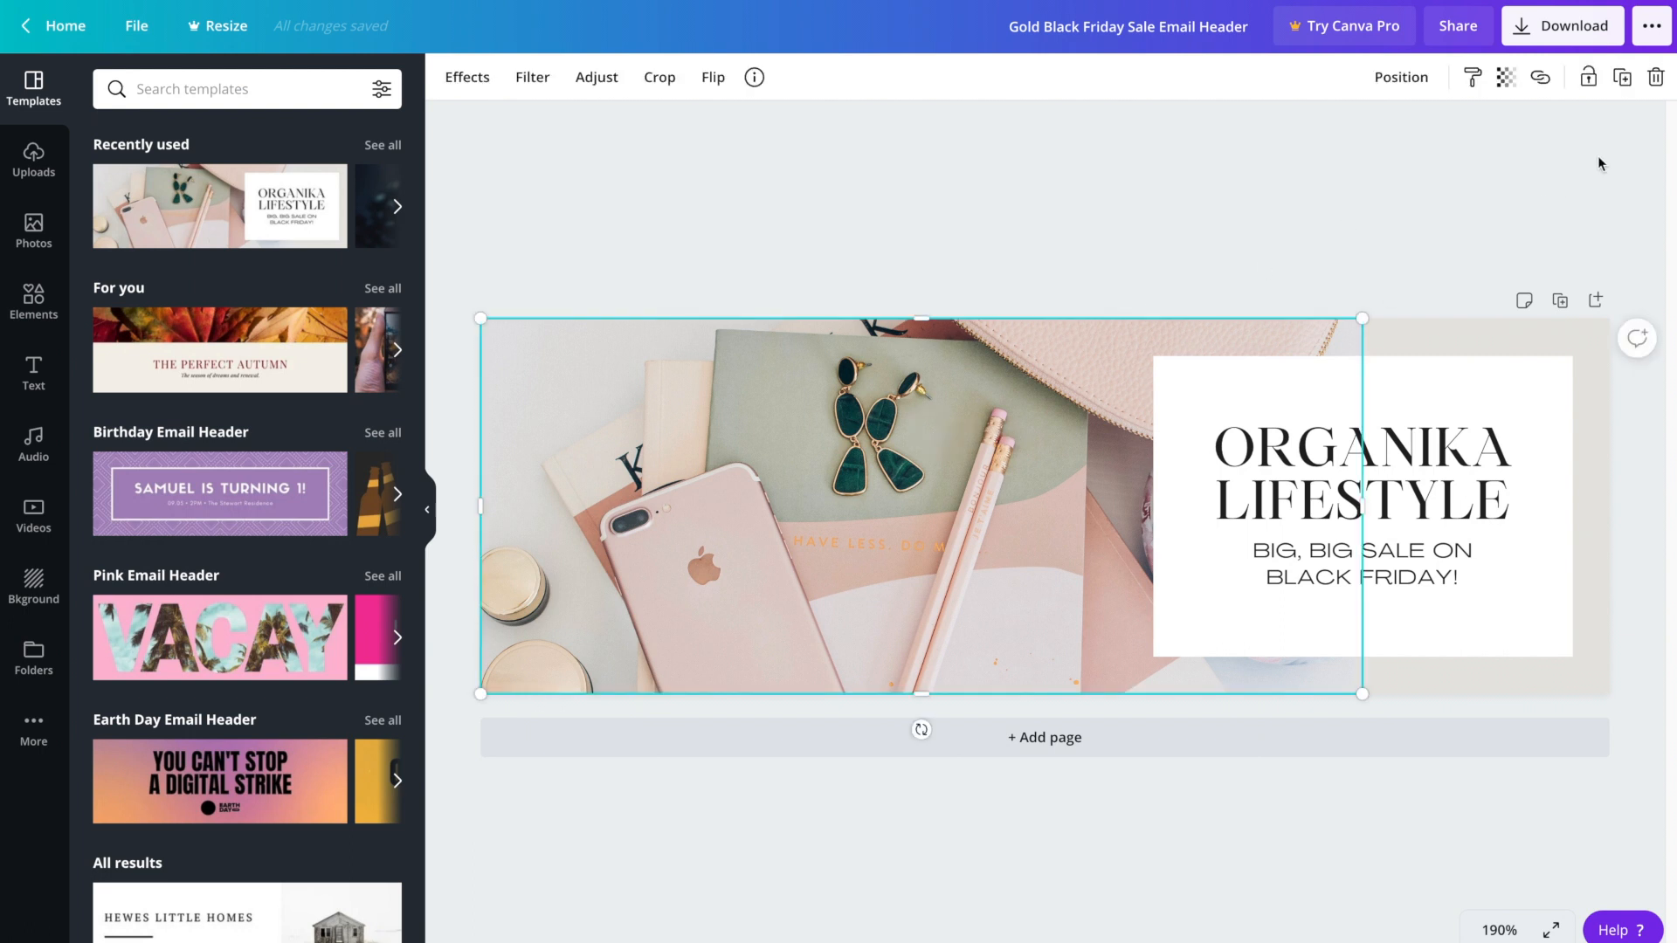
{"action": "left_click", "coordinate": [1655, 77]}
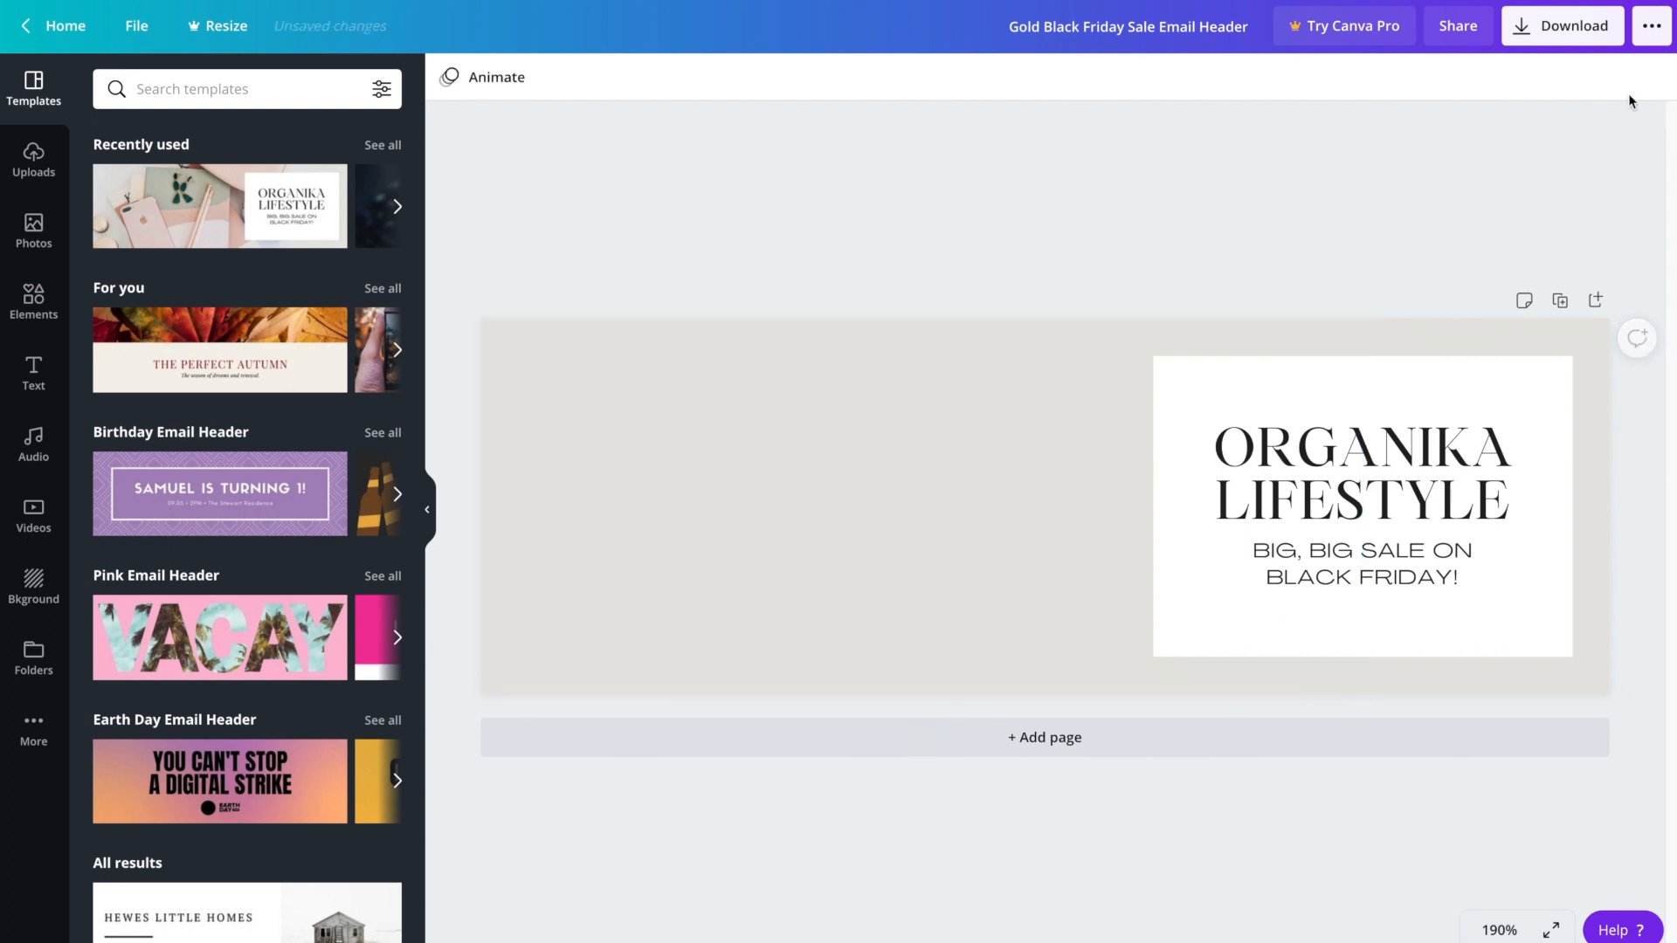
{"action": "left_click", "coordinate": [763, 404]}
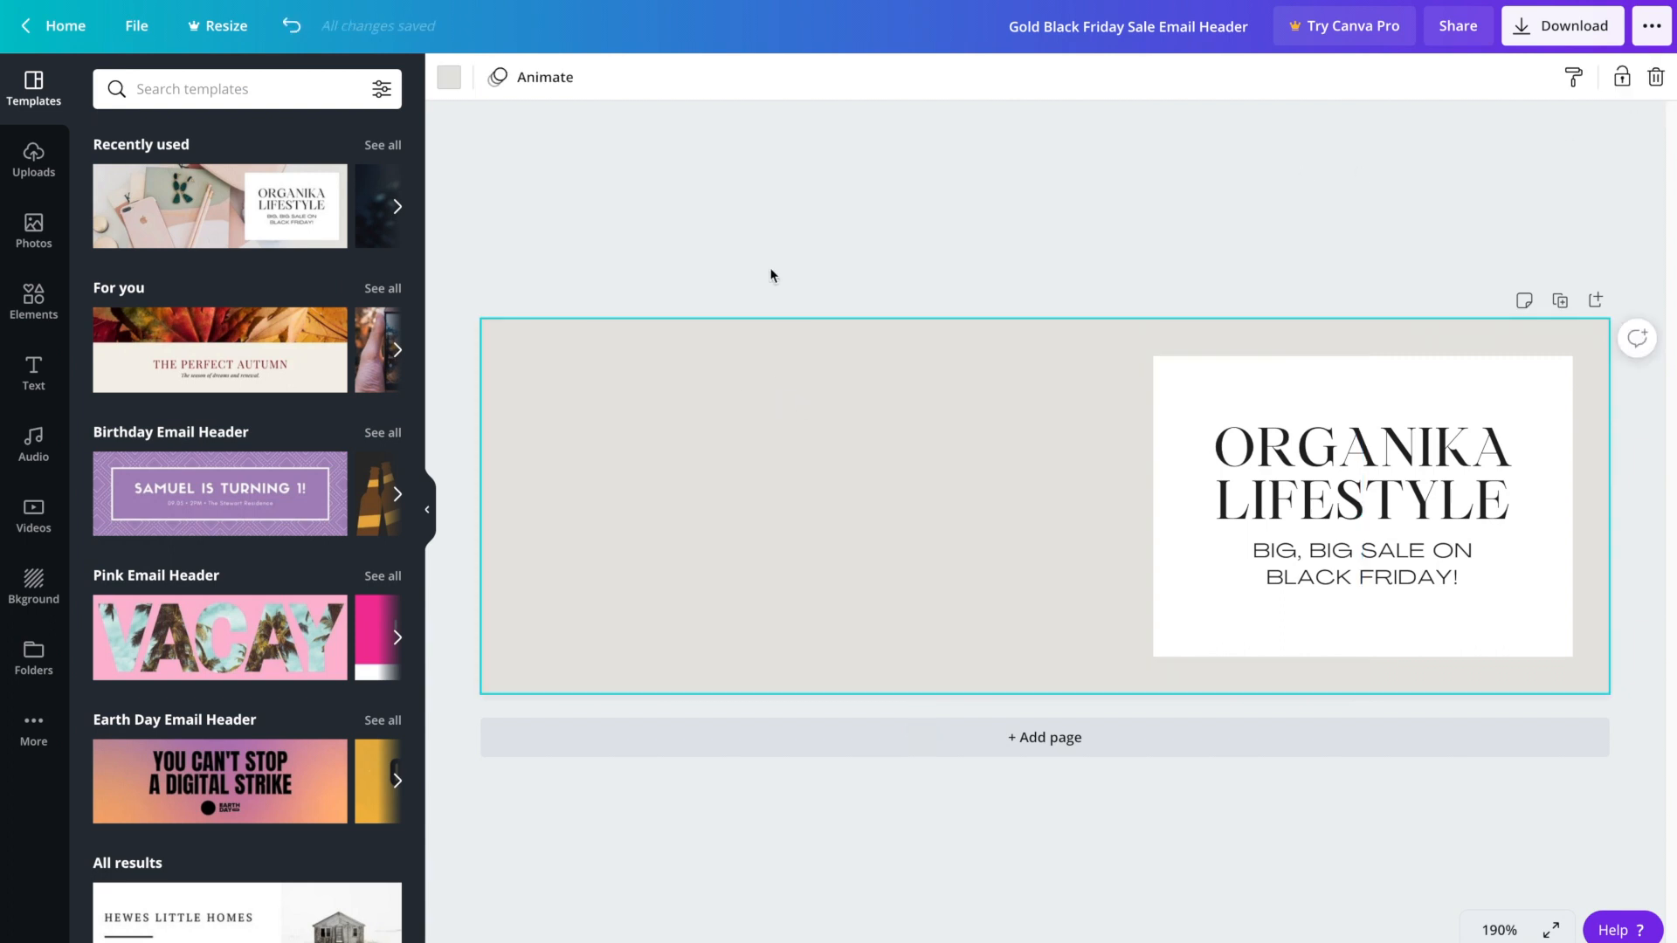
{"action": "left_click", "coordinate": [449, 77]}
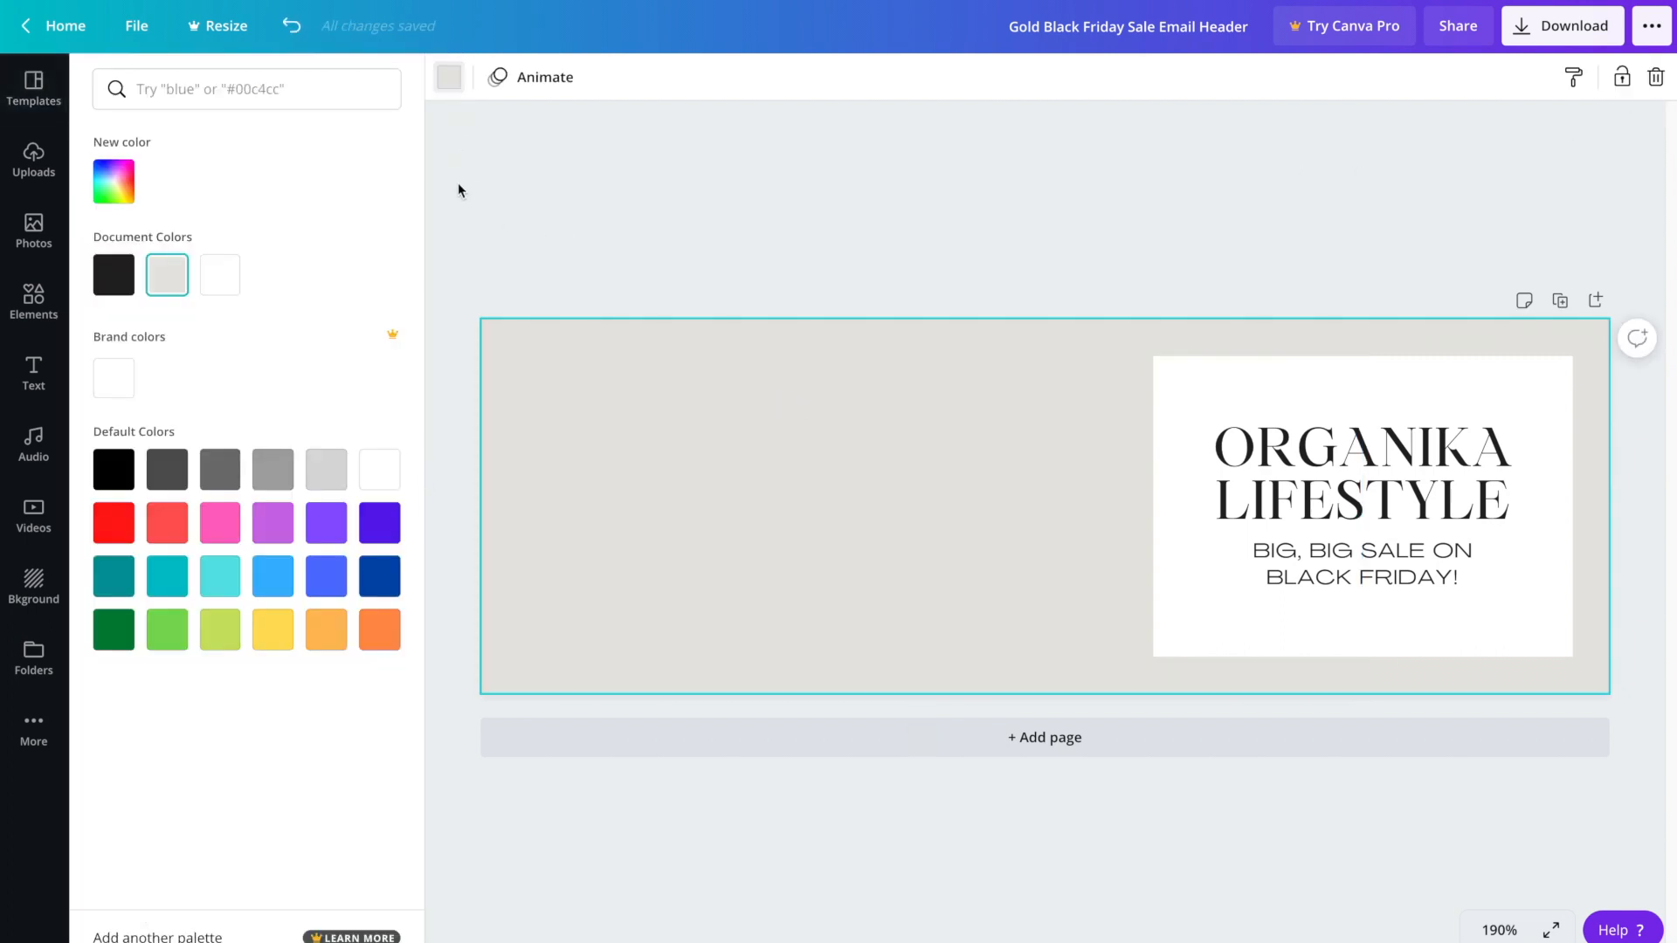
{"action": "left_click", "coordinate": [167, 472]}
{"action": "left_click", "coordinate": [273, 472]}
{"action": "left_click", "coordinate": [367, 485]}
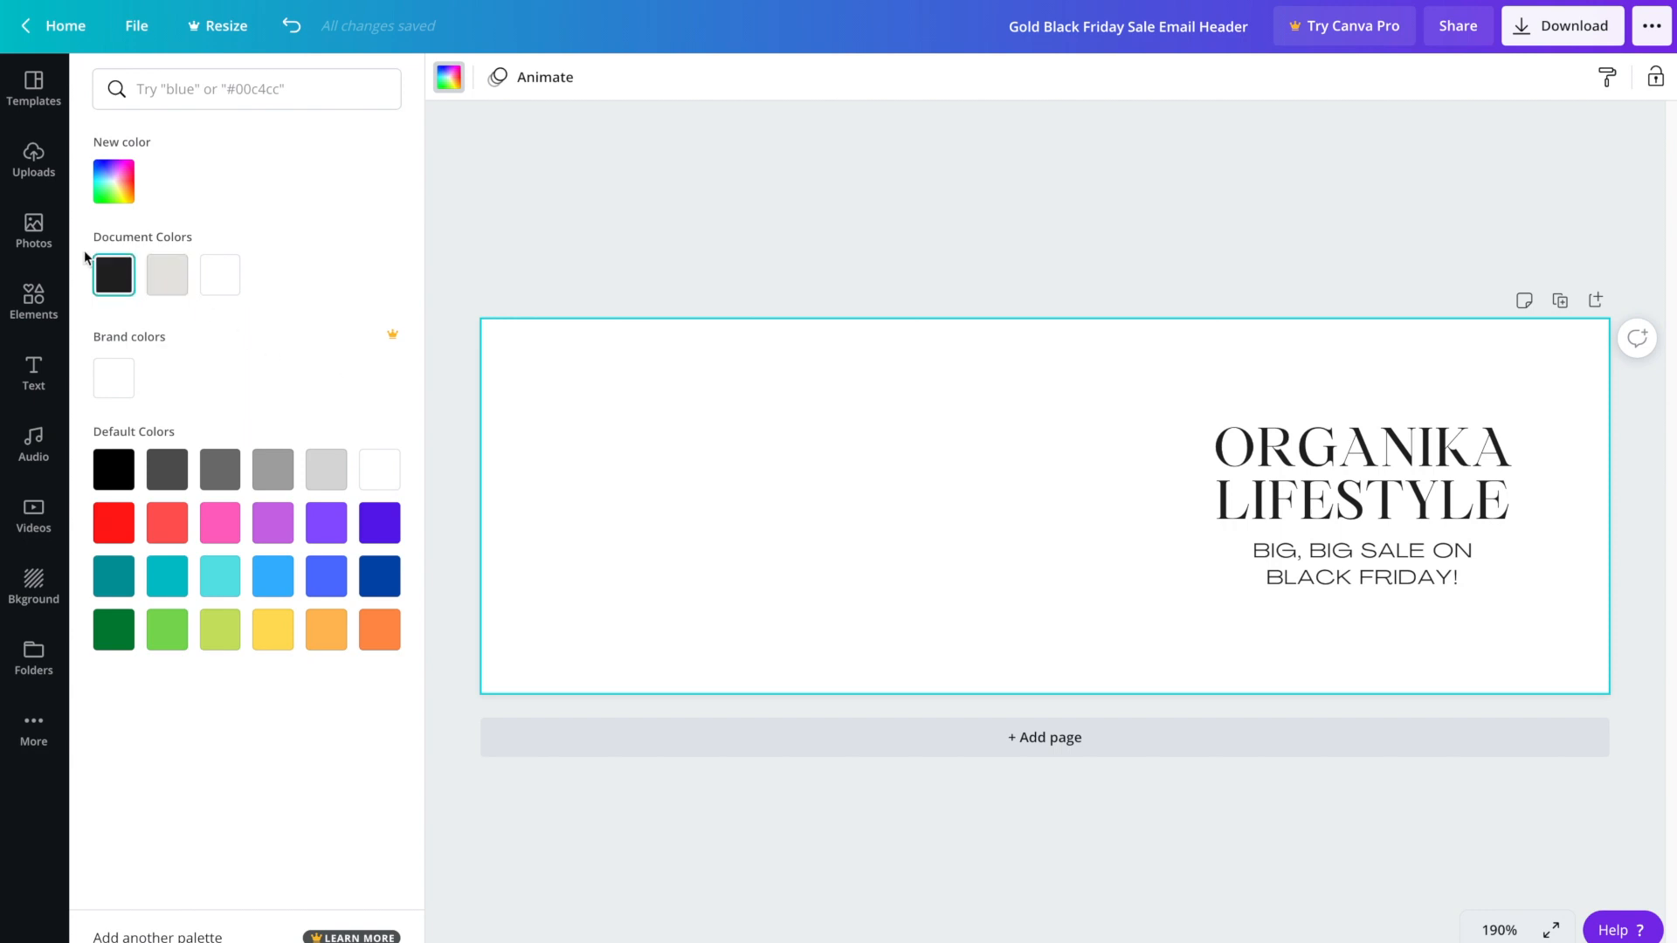
Set the recently used white desk photo with the laptop and plants as the header's background
{"action": "left_click", "coordinate": [50, 246]}
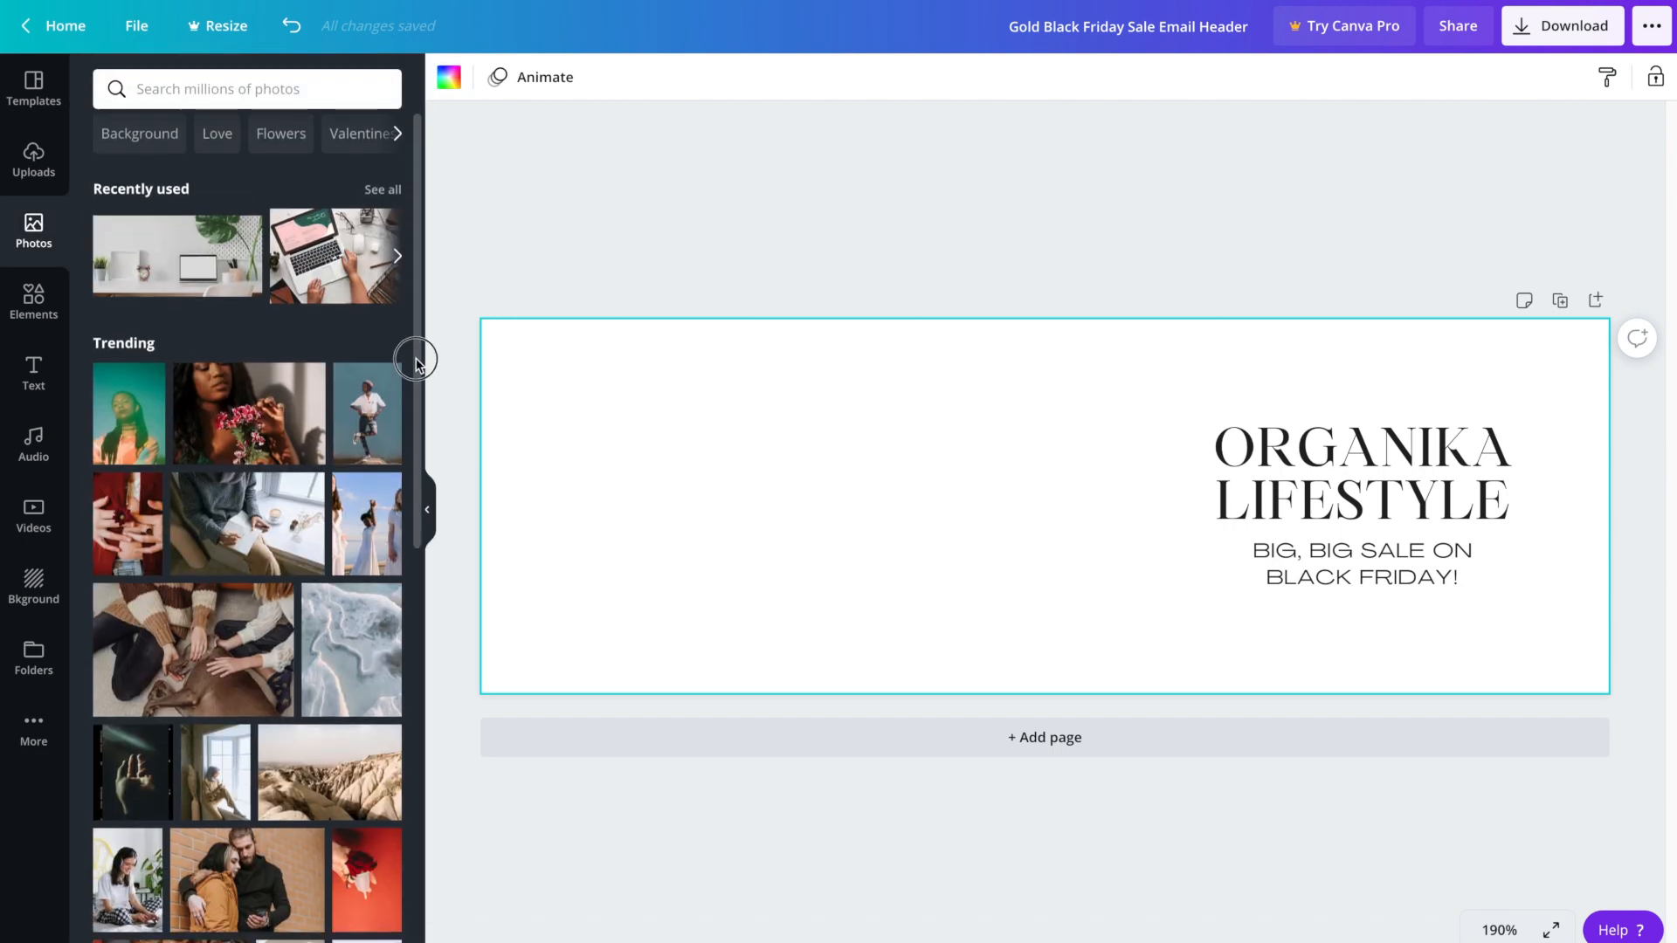
{"action": "scroll", "coordinate": [415, 385], "scroll_direction": "down", "scroll_amount": 2}
{"action": "left_click_drag", "start_coordinate": [415, 384], "coordinate": [404, 306]}
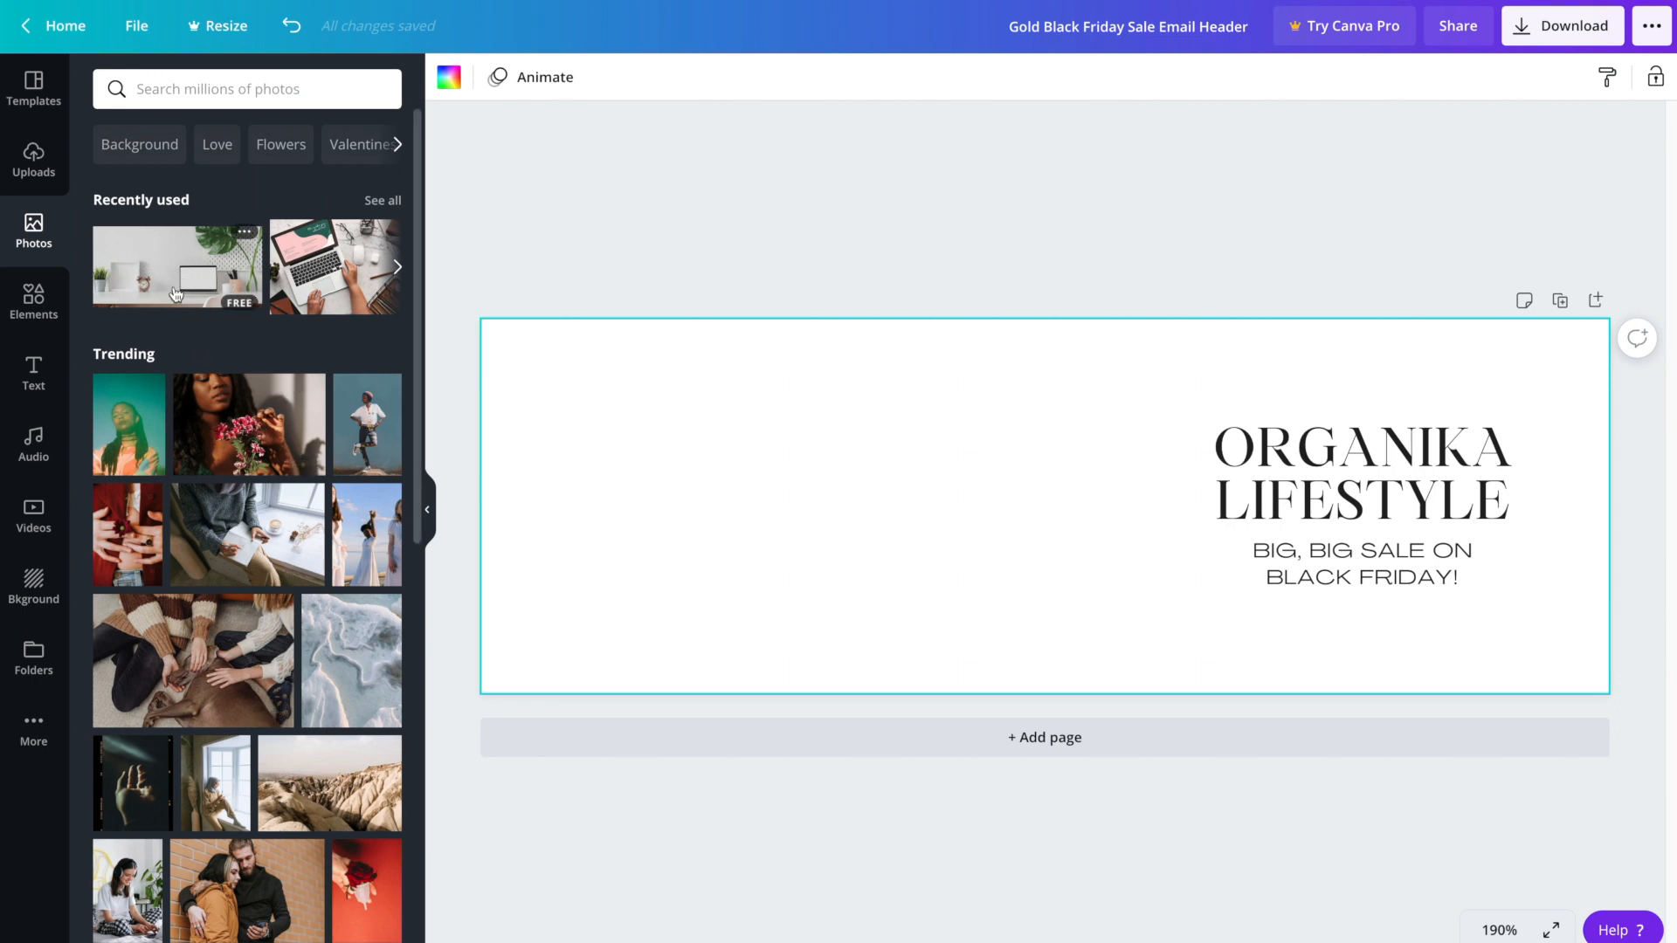
{"action": "left_click_drag", "start_coordinate": [139, 262], "coordinate": [490, 437]}
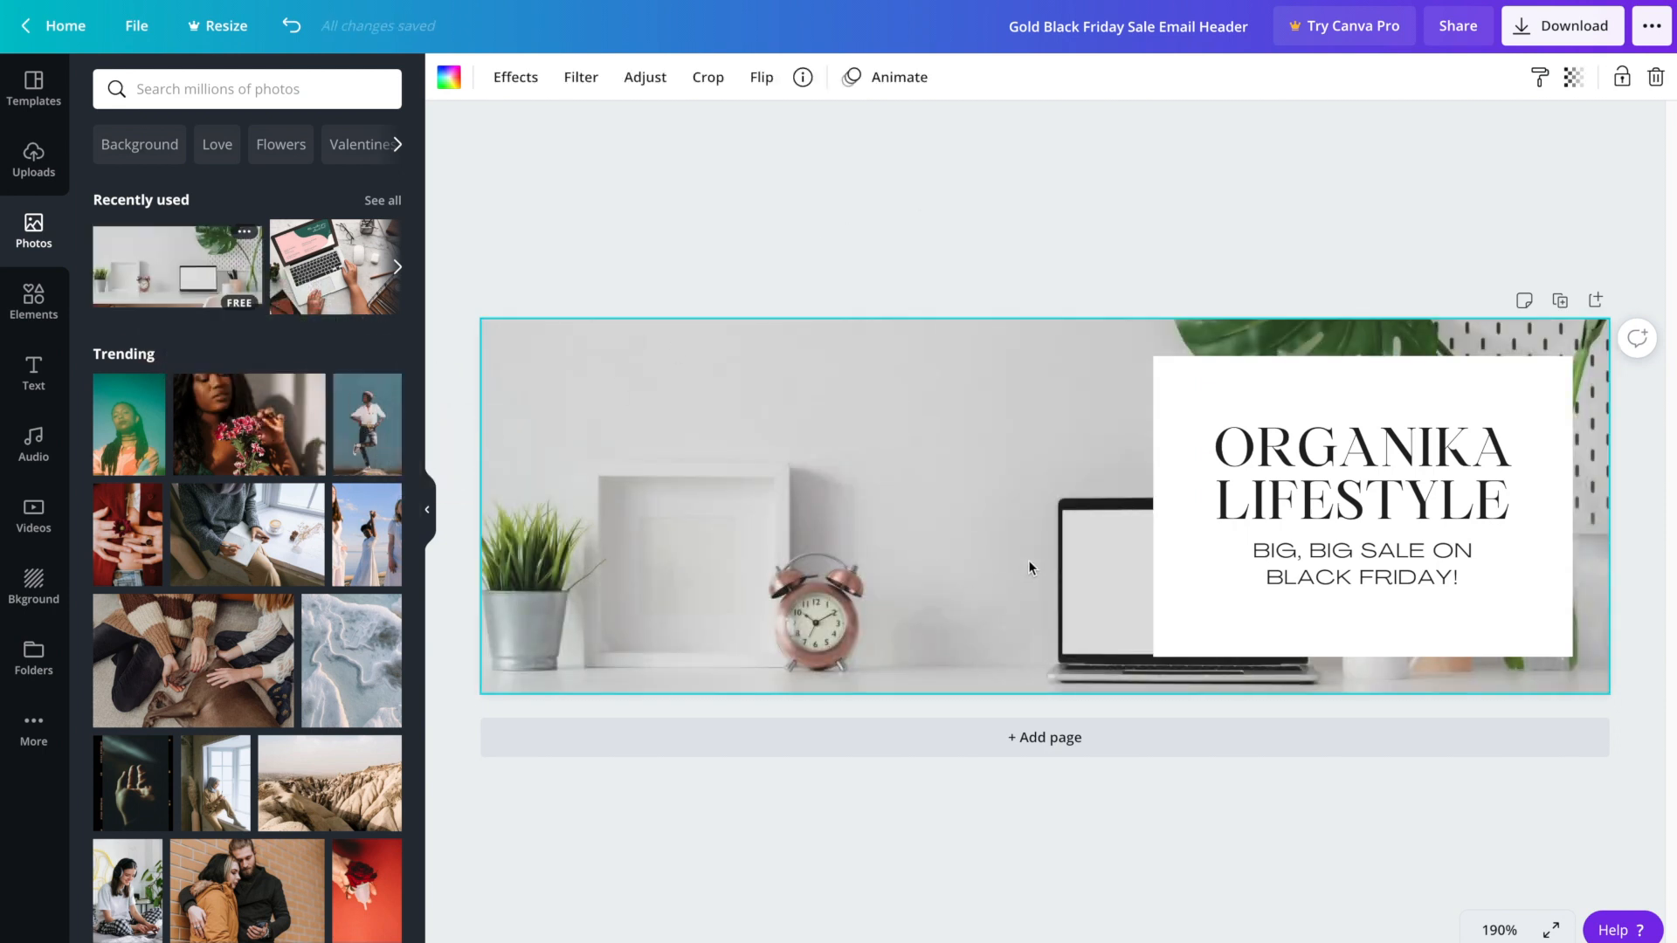
Shift the background photo slightly downward within the header's crop frame and apply the crop
{"action": "double_click", "coordinate": [960, 488]}
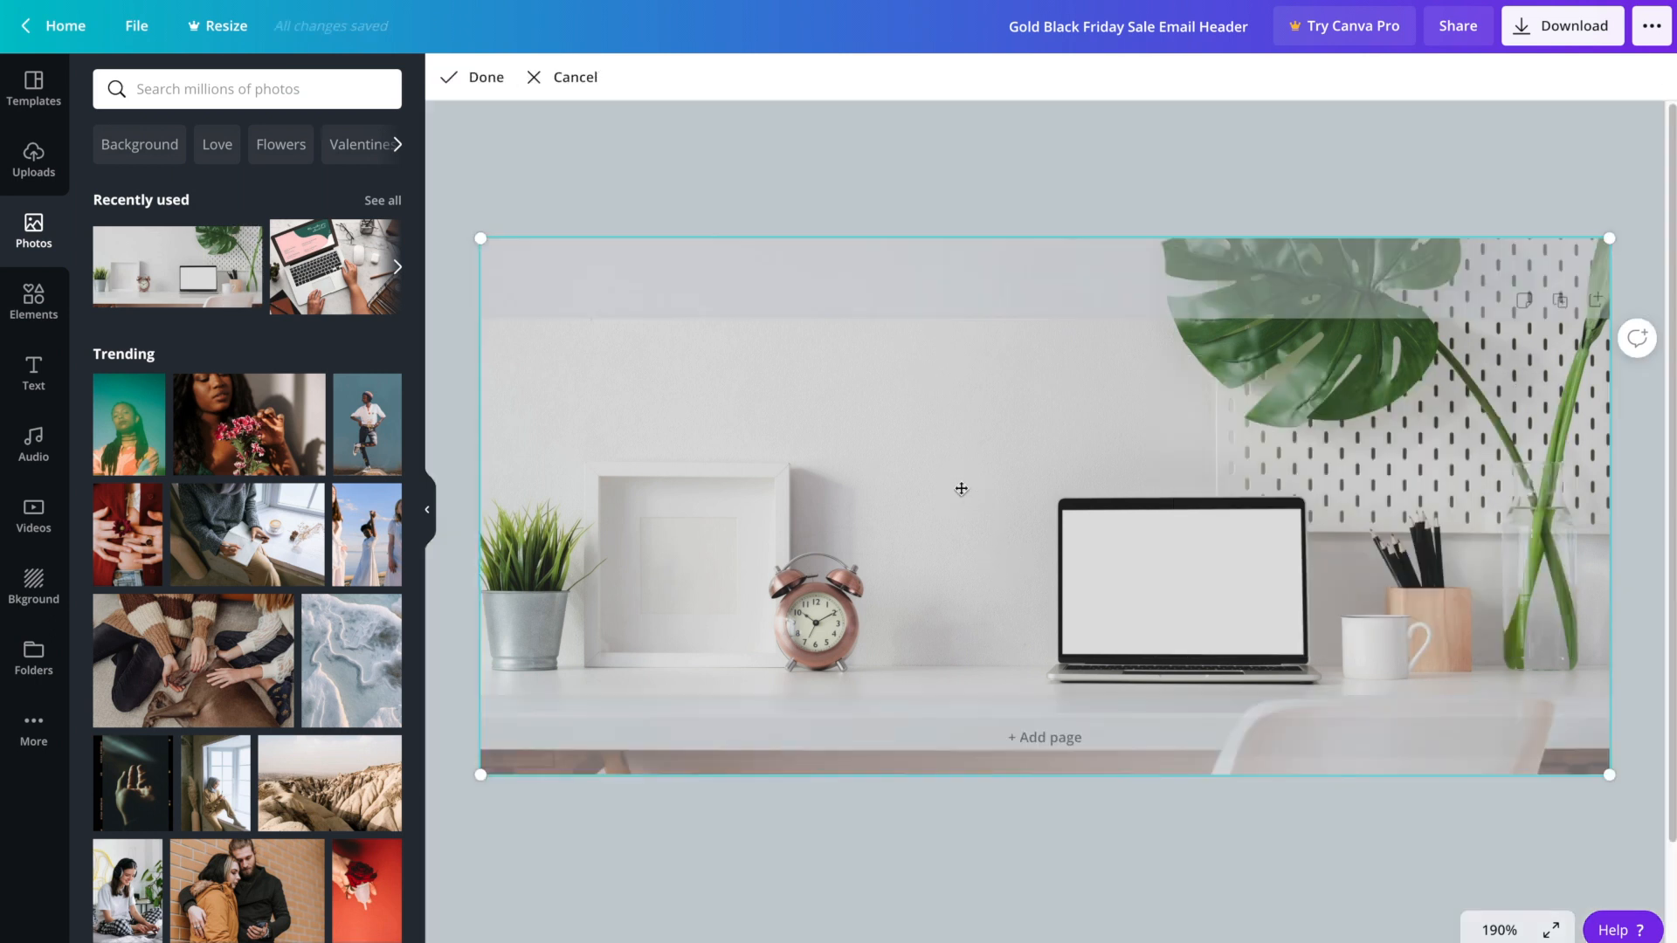
{"action": "mouse_move", "coordinate": [999, 606]}
{"action": "left_mouse_down"}
{"action": "mouse_move", "coordinate": [996, 554]}
{"action": "mouse_move", "coordinate": [1001, 624]}
{"action": "left_mouse_up"}
{"action": "left_click_drag", "start_coordinate": [482, 259], "coordinate": [570, 299]}
{"action": "mouse_move", "coordinate": [1030, 568]}
{"action": "left_mouse_down"}
{"action": "mouse_move", "coordinate": [1033, 516]}
{"action": "mouse_move", "coordinate": [1039, 561]}
{"action": "left_mouse_up"}
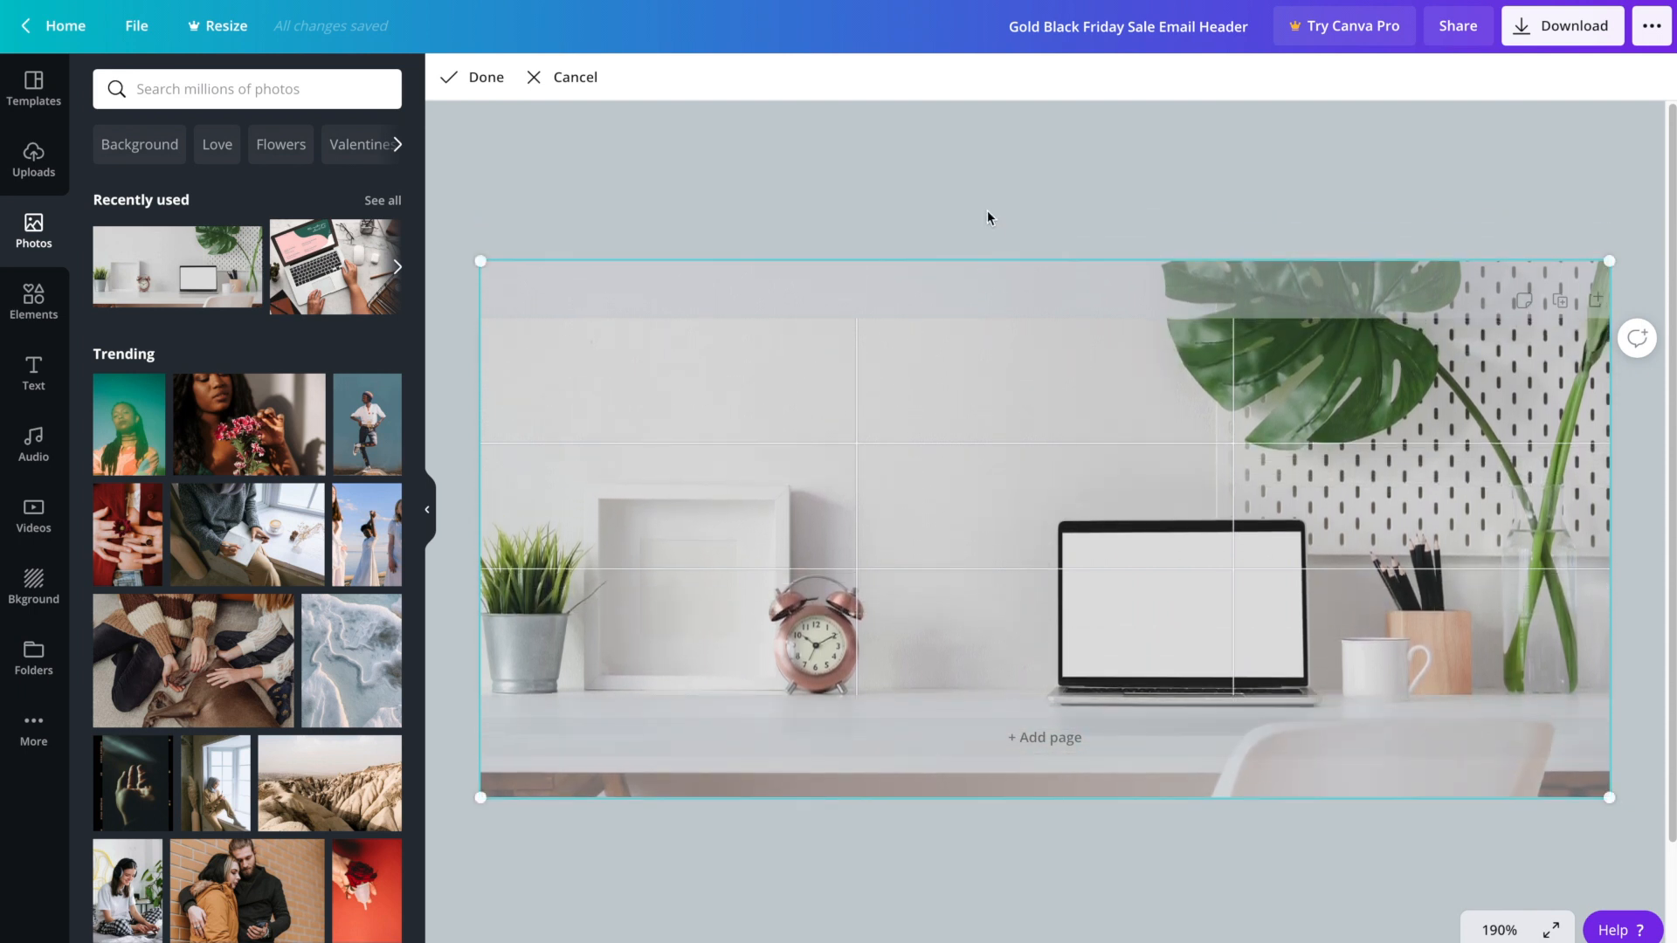
{"action": "left_click", "coordinate": [472, 77]}
{"action": "left_click", "coordinate": [852, 271]}
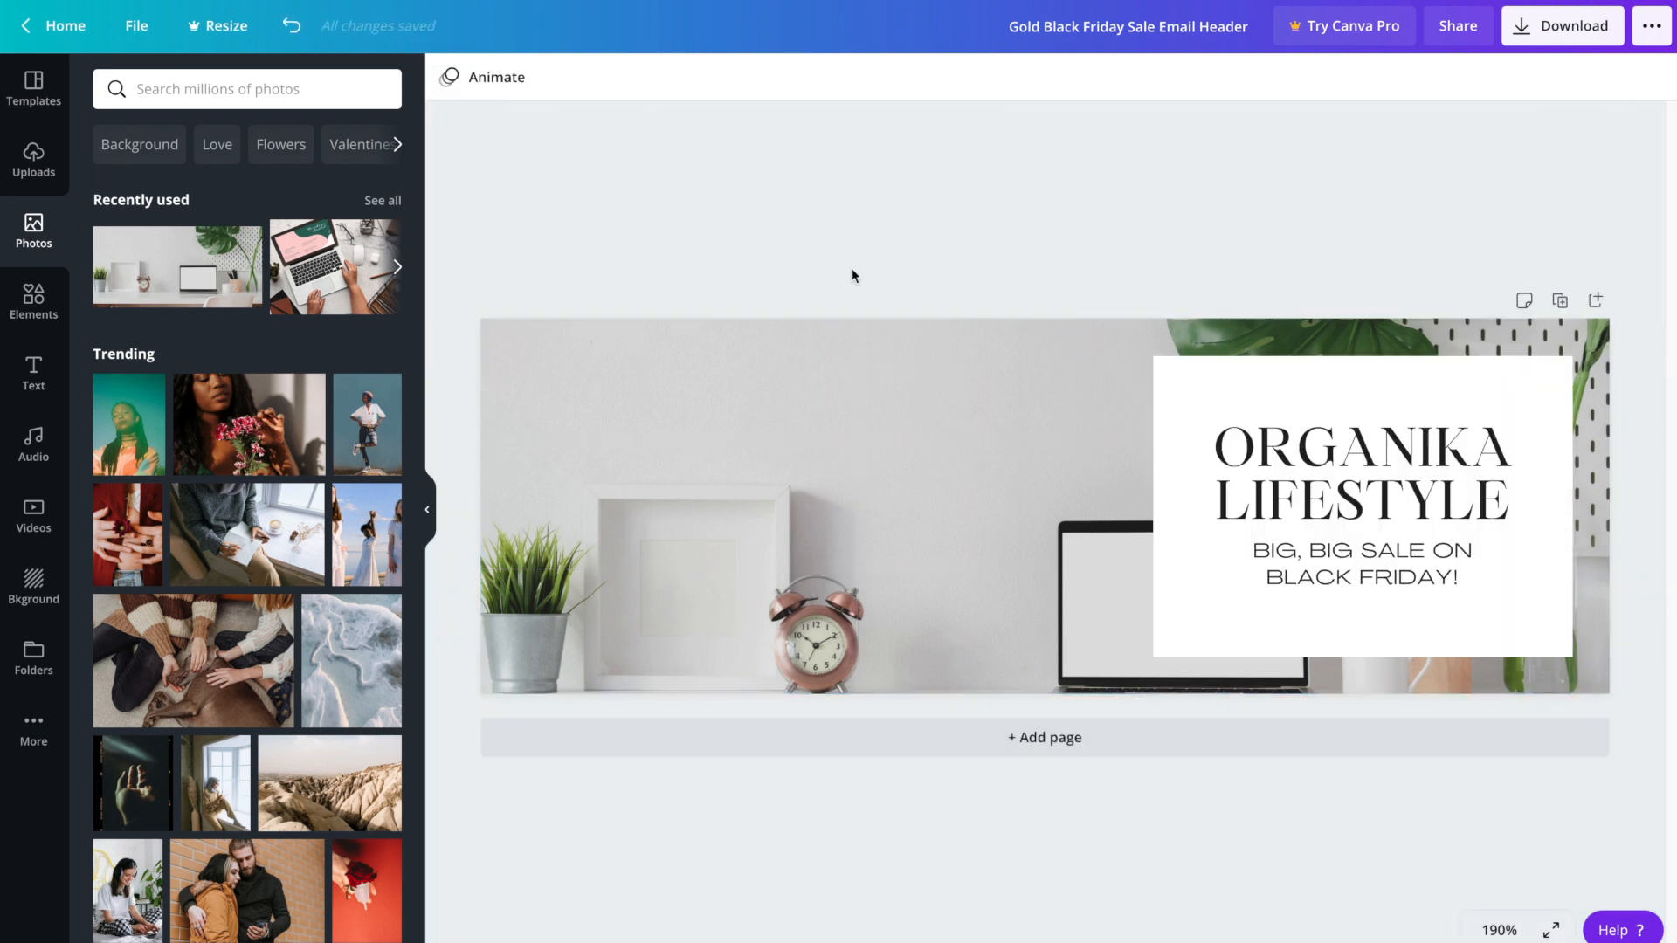
Adjust the desk background photo's blur to about 8
{"action": "left_click", "coordinate": [960, 387]}
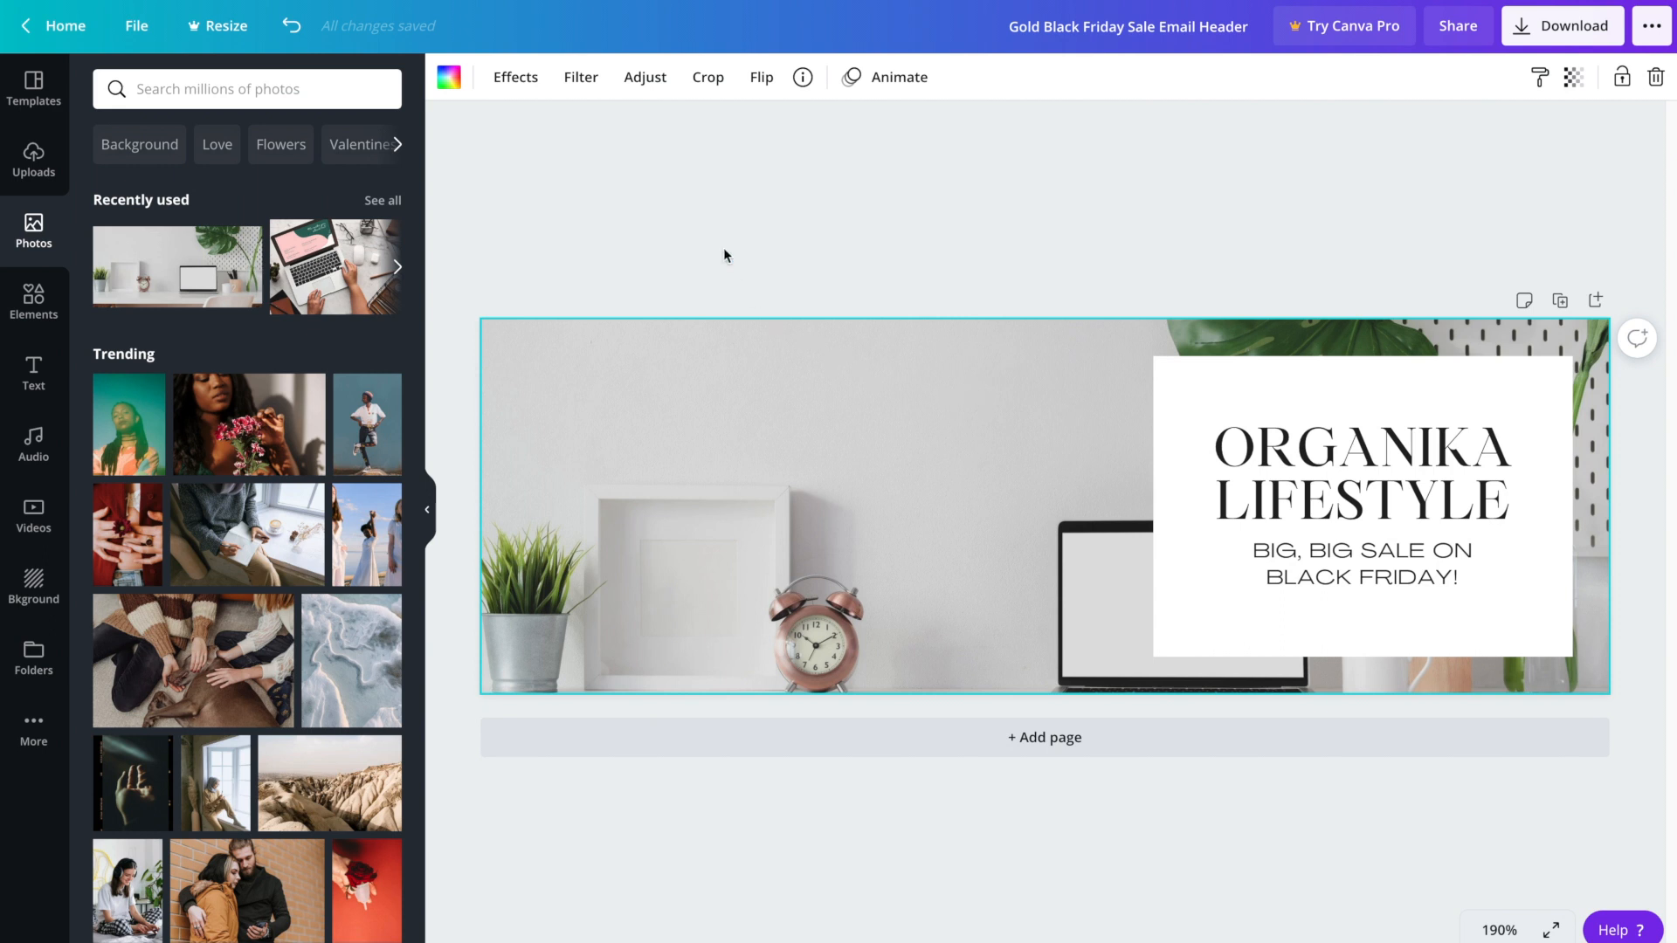
{"action": "left_click", "coordinate": [644, 77]}
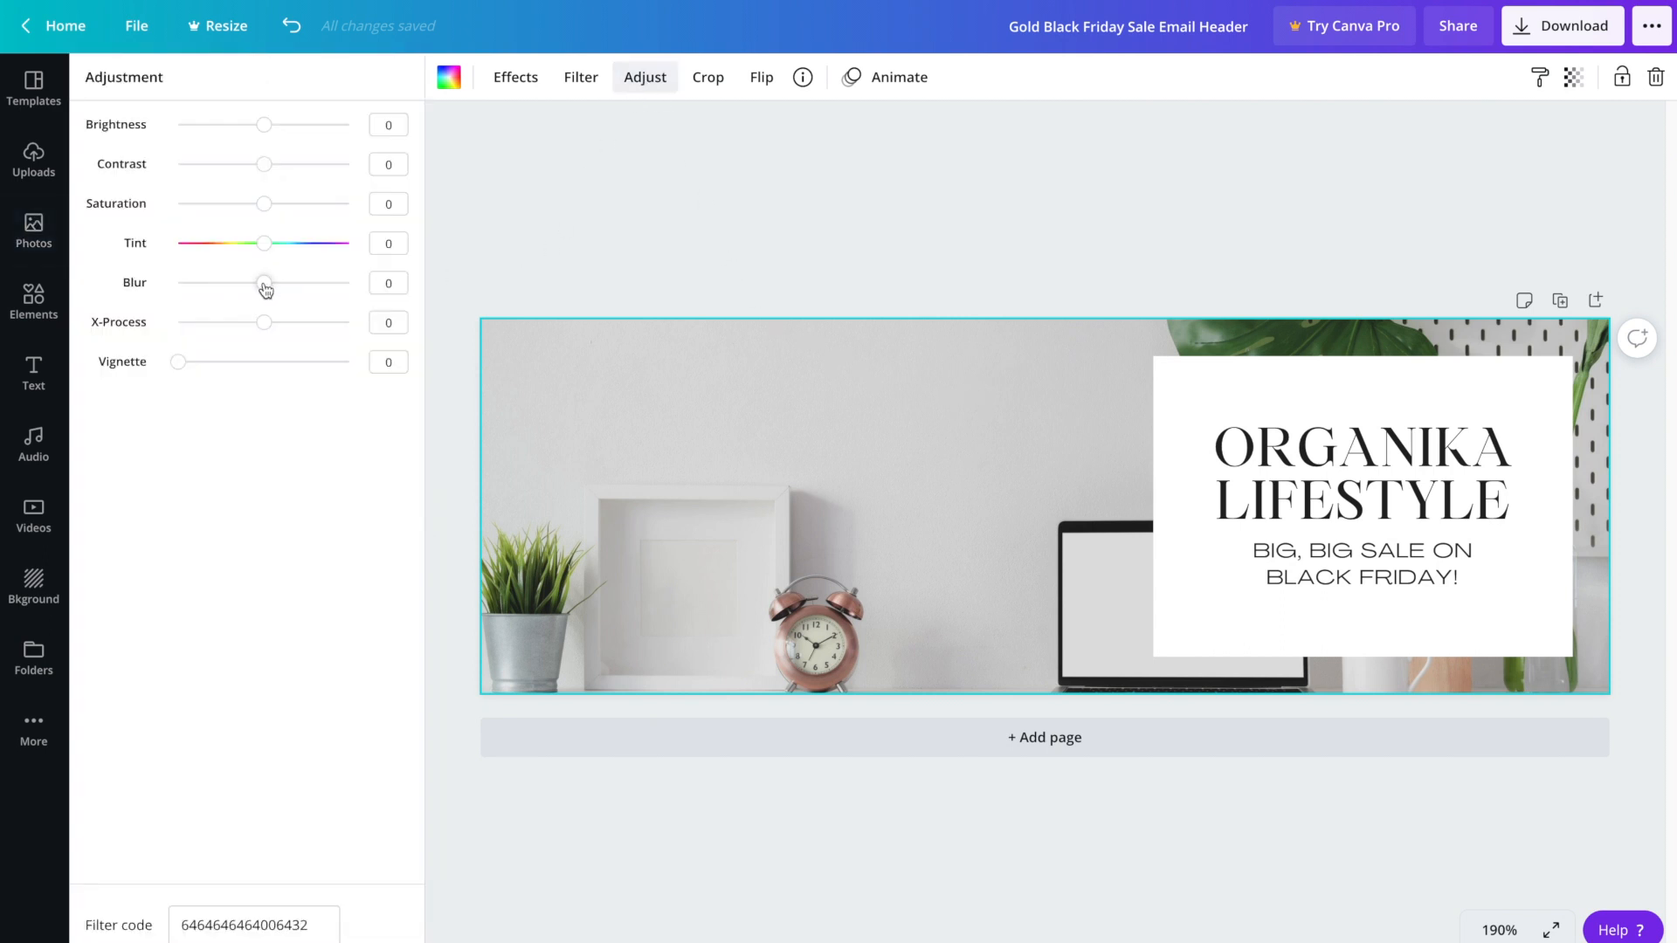
{"action": "left_click_drag", "start_coordinate": [265, 289], "coordinate": [273, 286]}
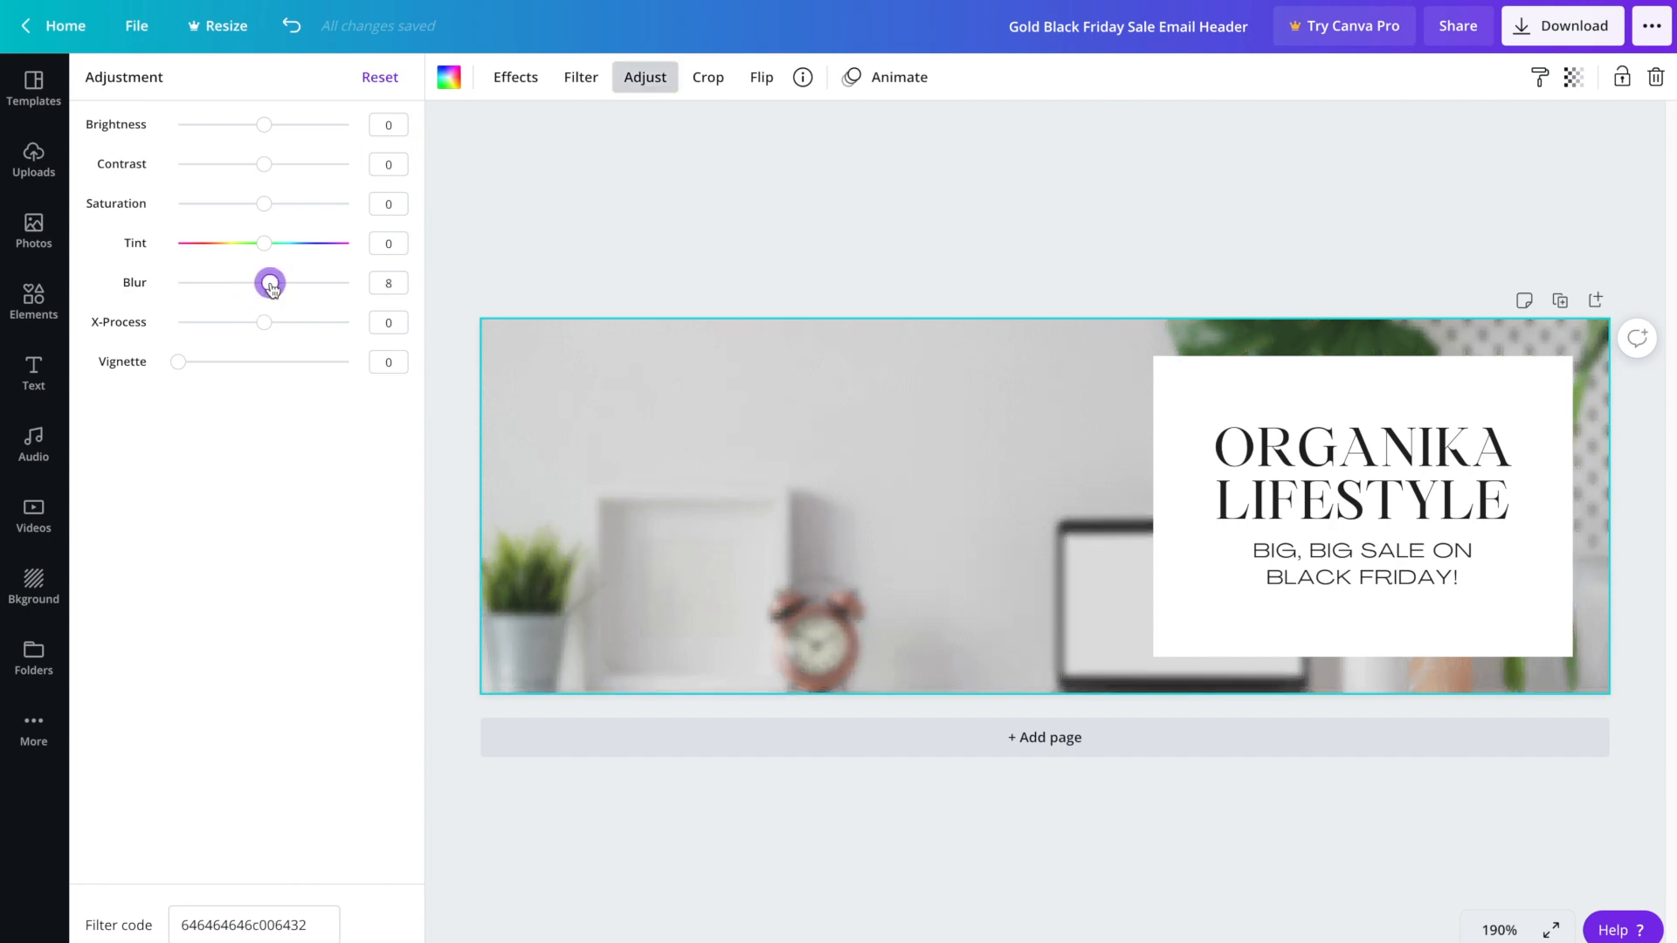
{"action": "key", "text": "Escape"}
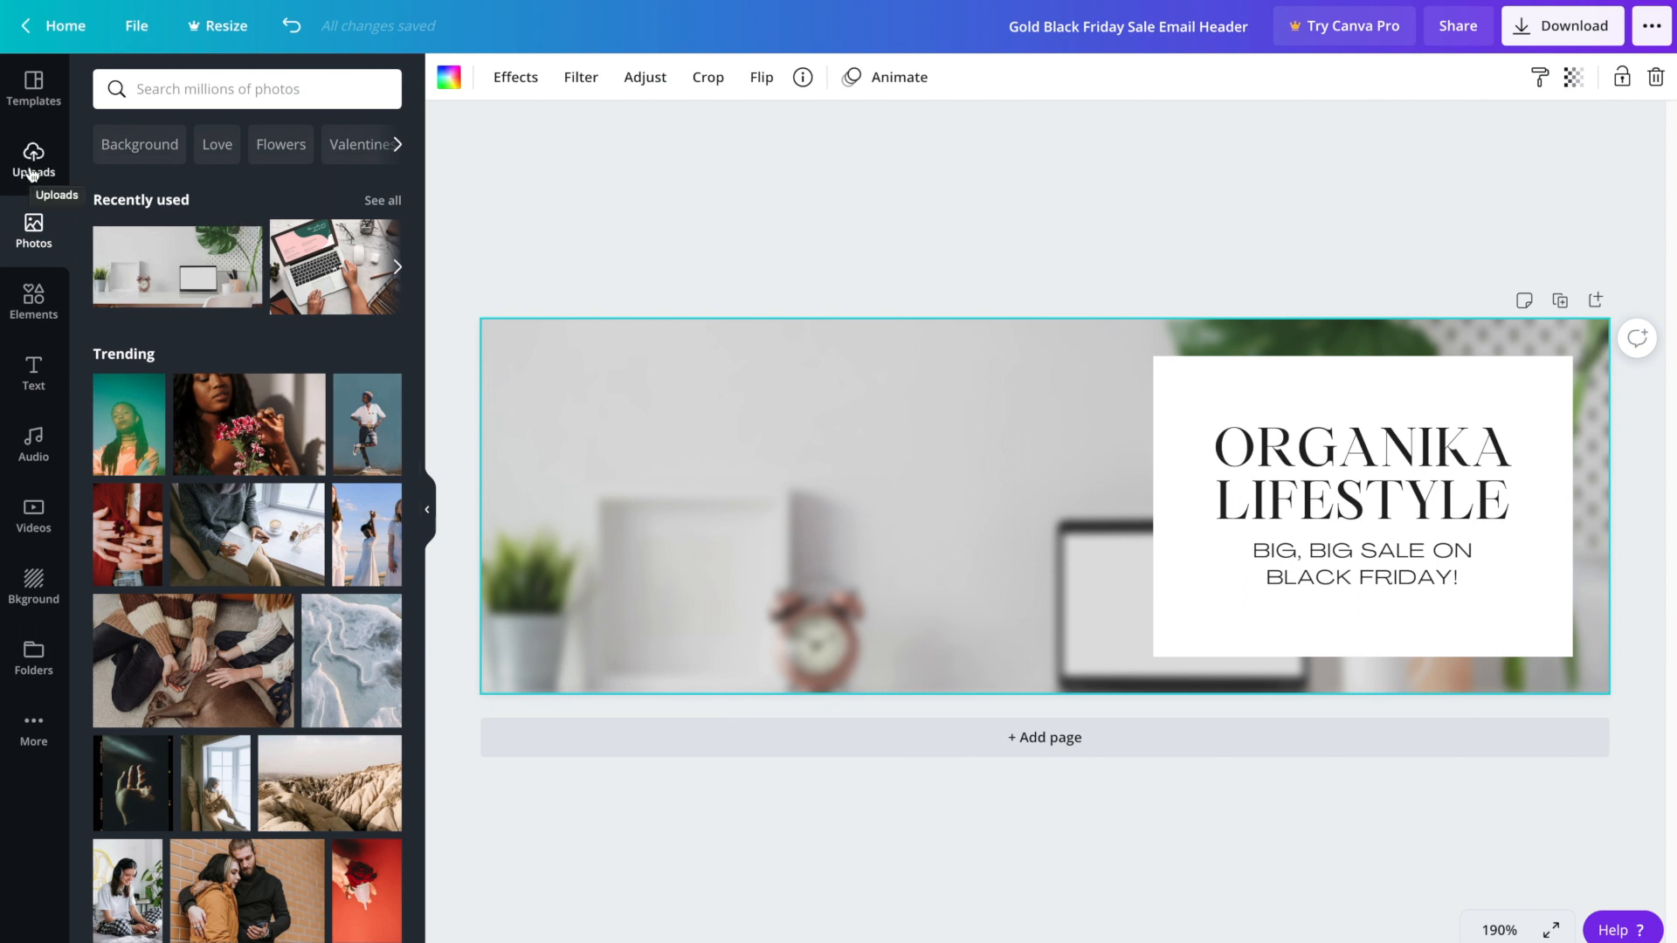
Add the uploaded cutout of the waving woman, align it to the header's lower-left corner and enlarge it to the full header height
{"action": "key", "text": "ctrl+z"}
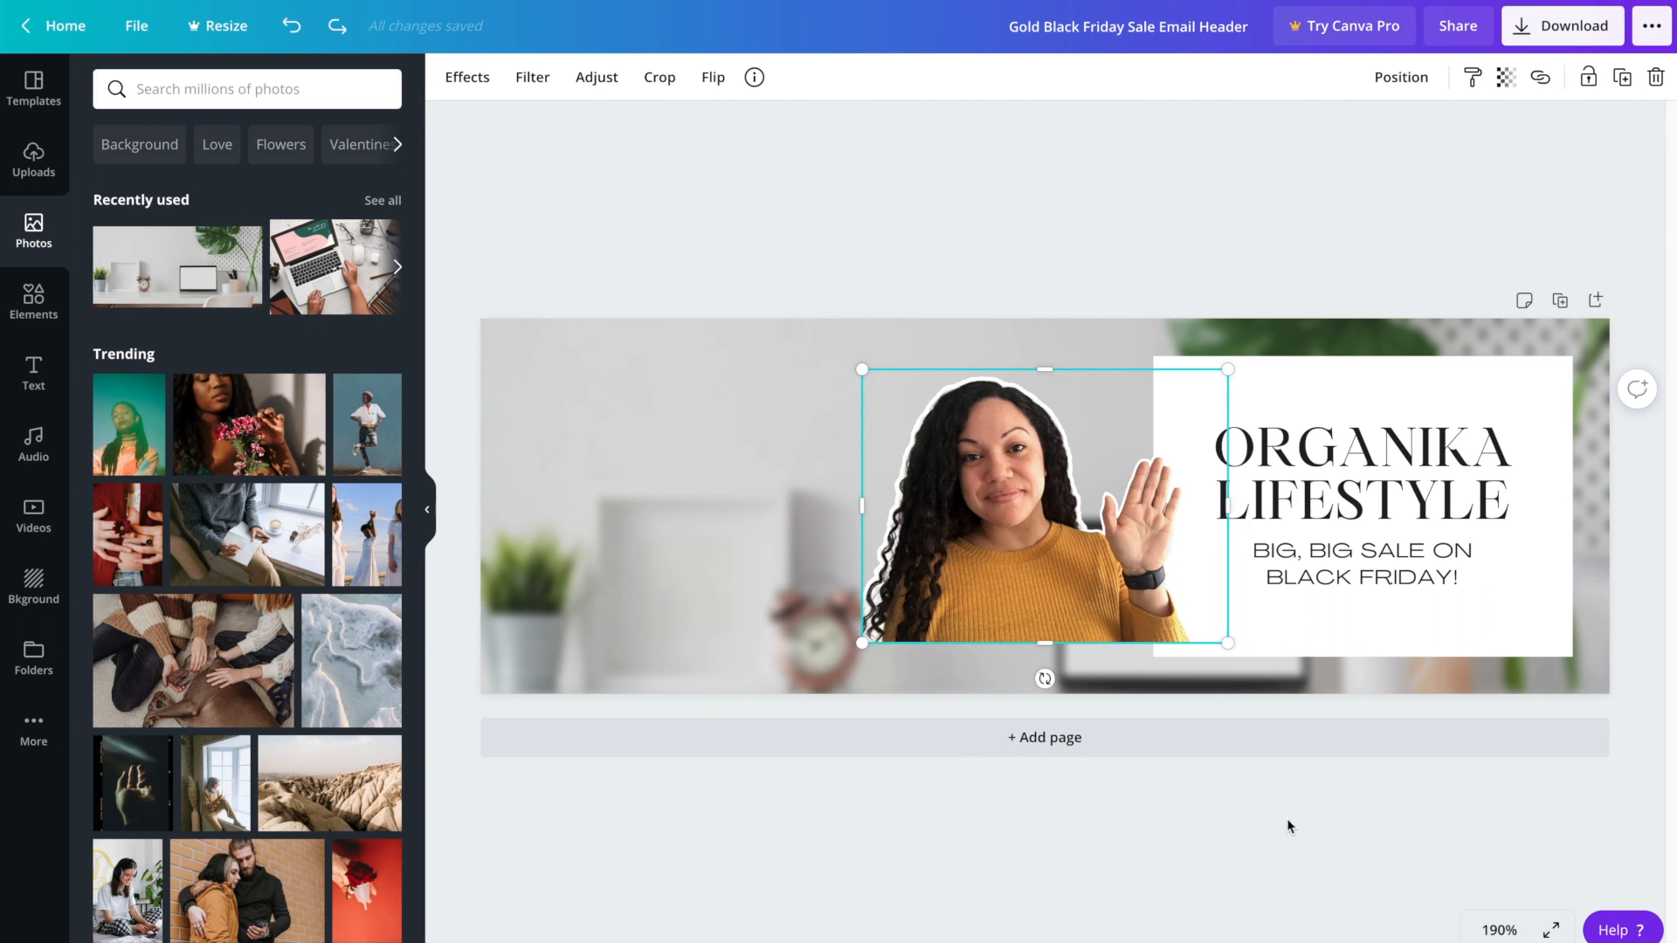
{"action": "left_click_drag", "start_coordinate": [1051, 519], "coordinate": [677, 578]}
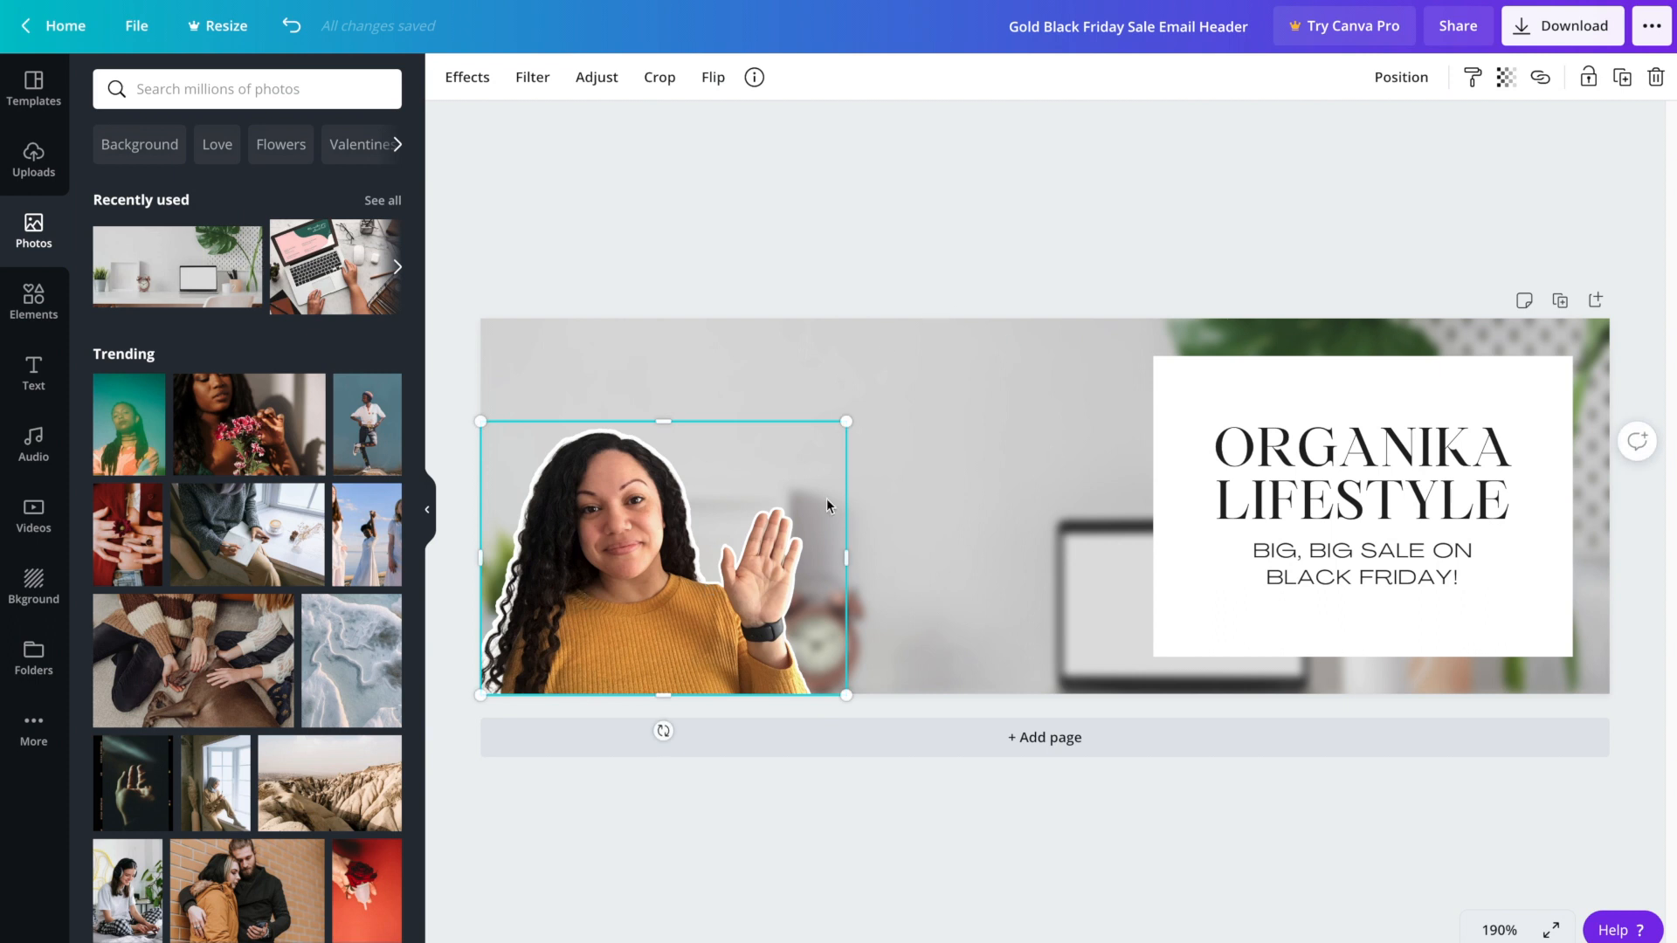
{"action": "left_click_drag", "start_coordinate": [846, 421], "coordinate": [999, 362]}
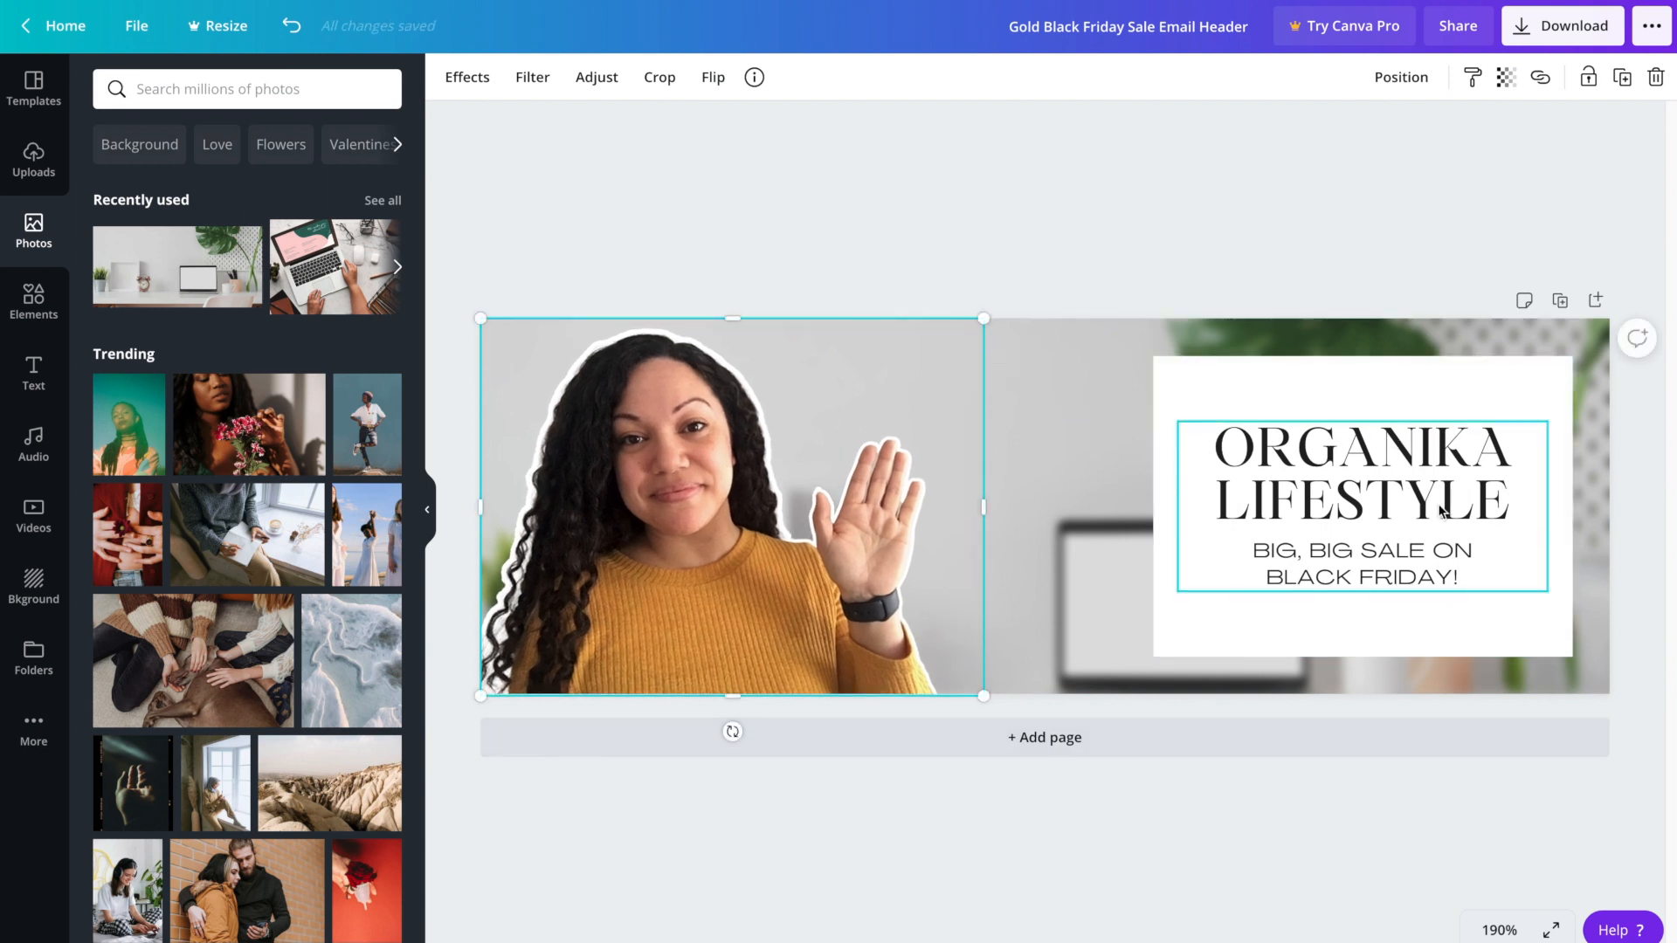
Widen the white text box leftward until its edge sits behind the woman's raised hand
{"action": "left_click", "coordinate": [1343, 384]}
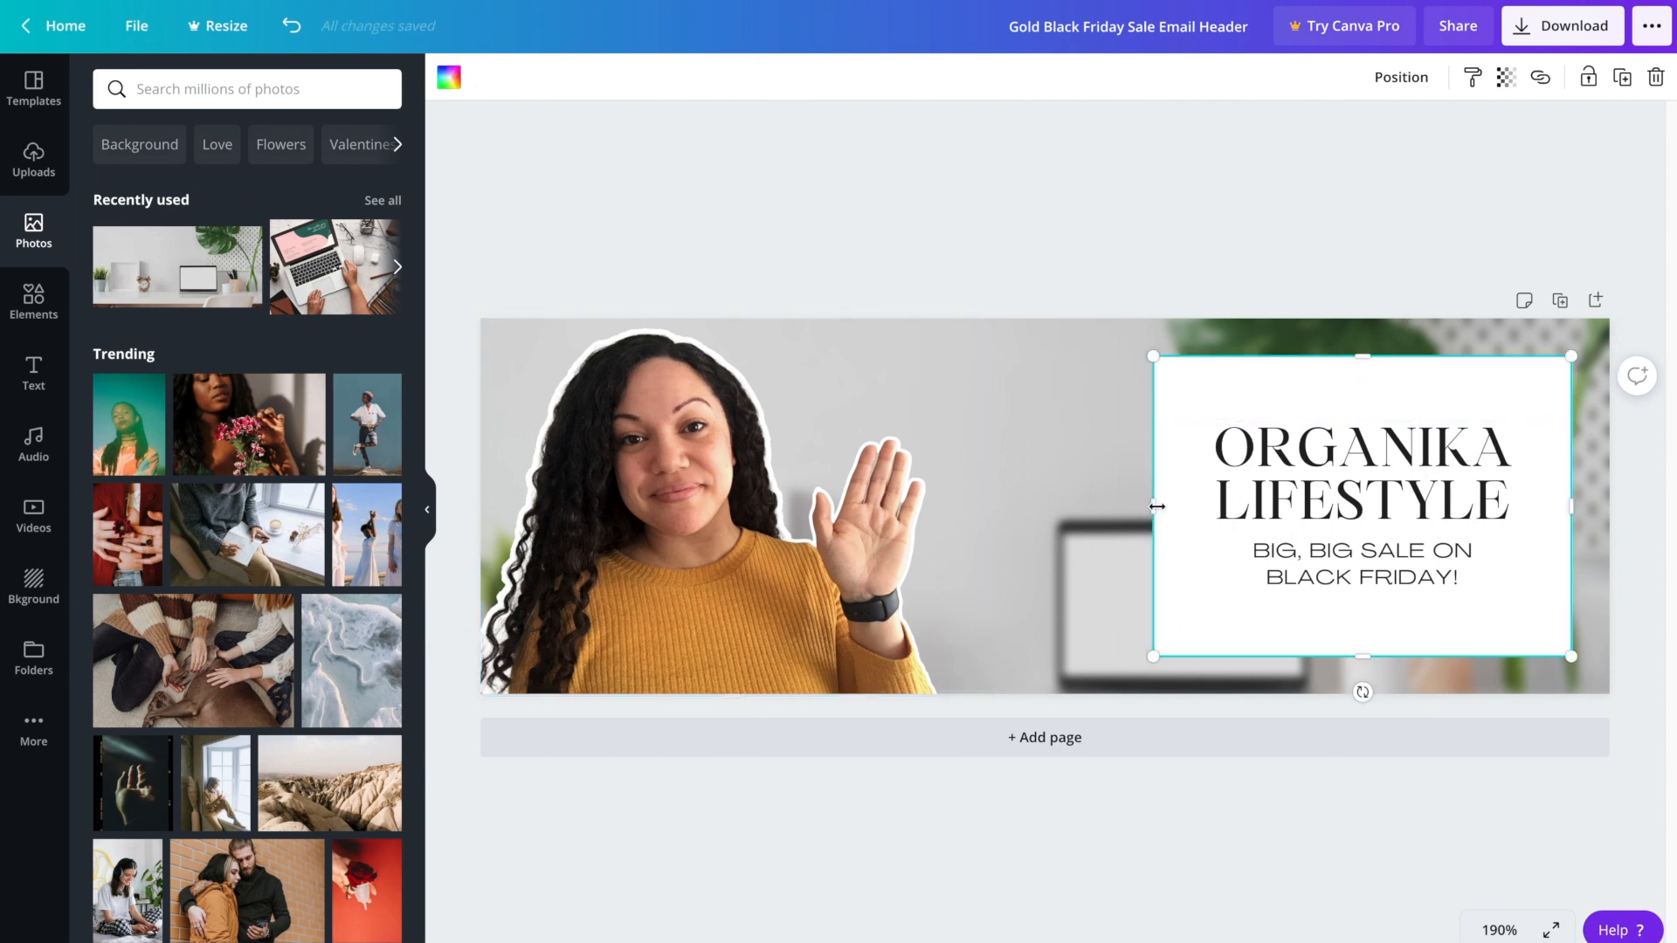
{"action": "left_click_drag", "start_coordinate": [1152, 514], "coordinate": [892, 516]}
{"action": "left_click", "coordinate": [1369, 869]}
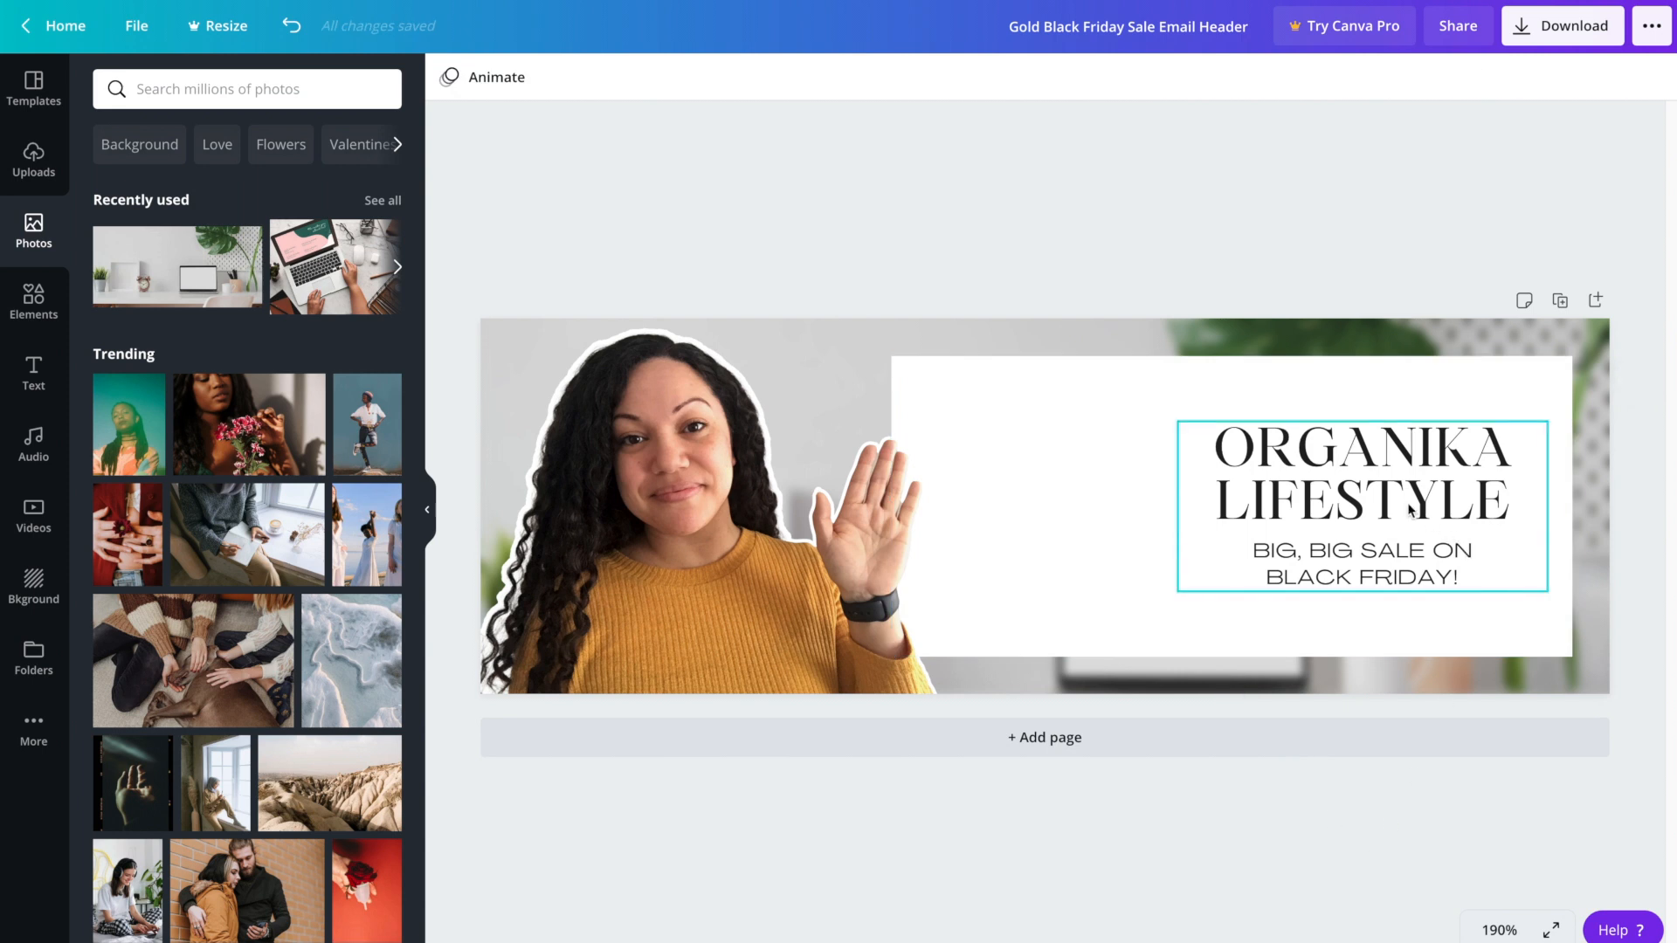
Ungroup the heading and tagline text, then delete the ORGANIKA LIFESTYLE heading
{"action": "left_click", "coordinate": [1355, 553]}
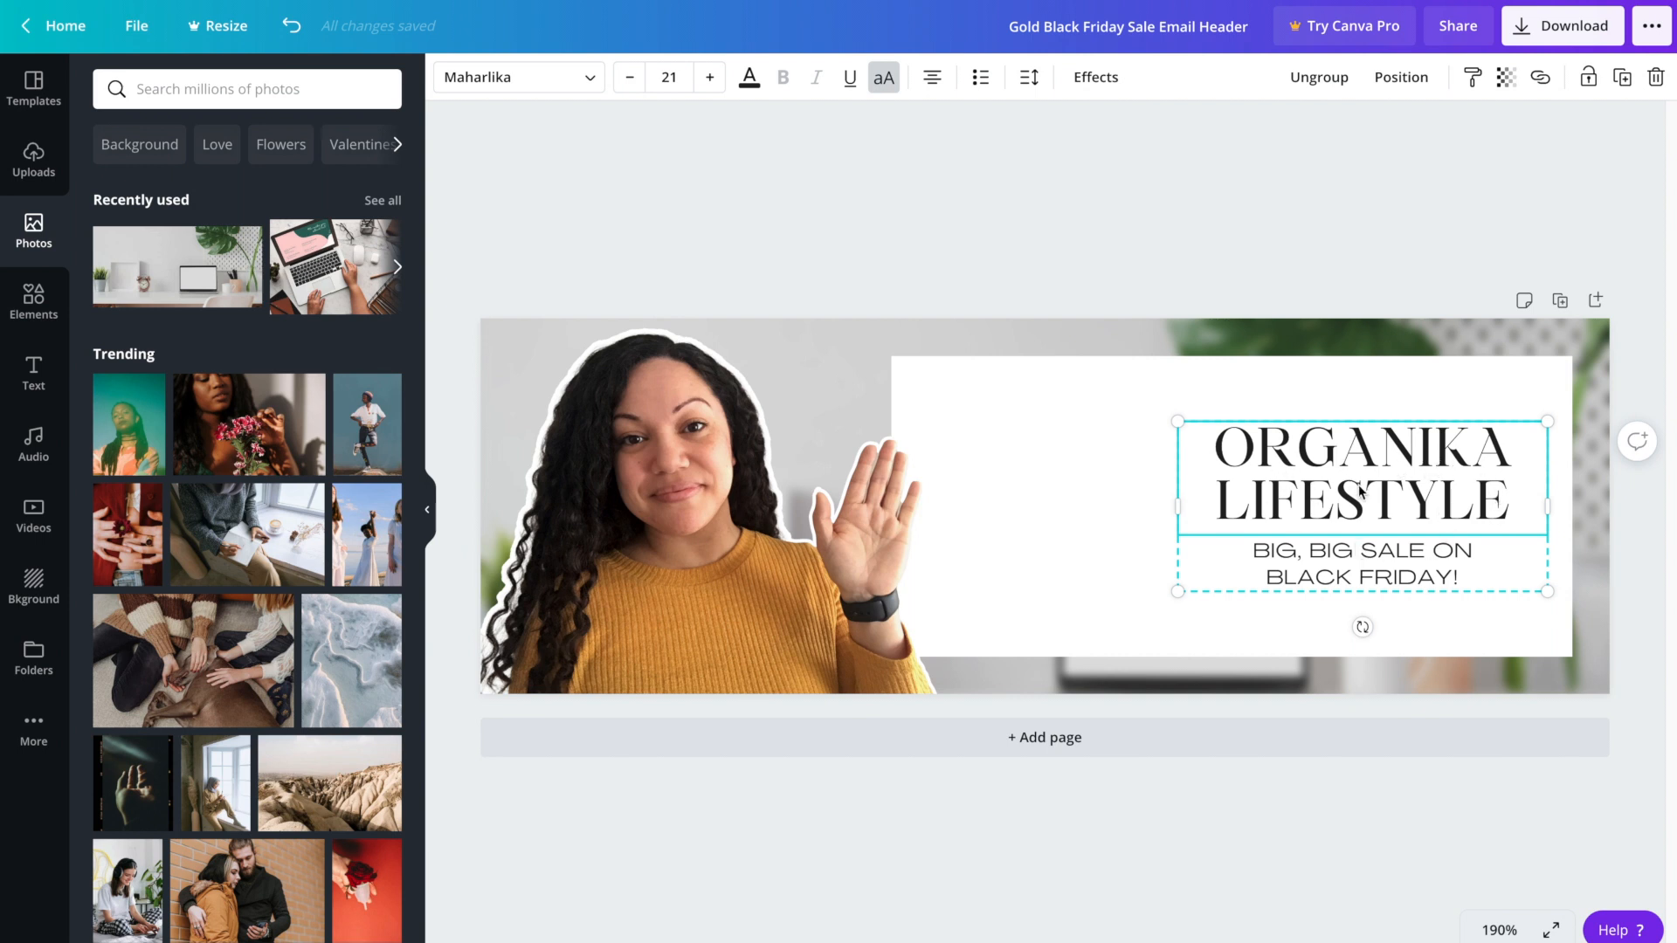
{"action": "left_click", "coordinate": [1318, 80]}
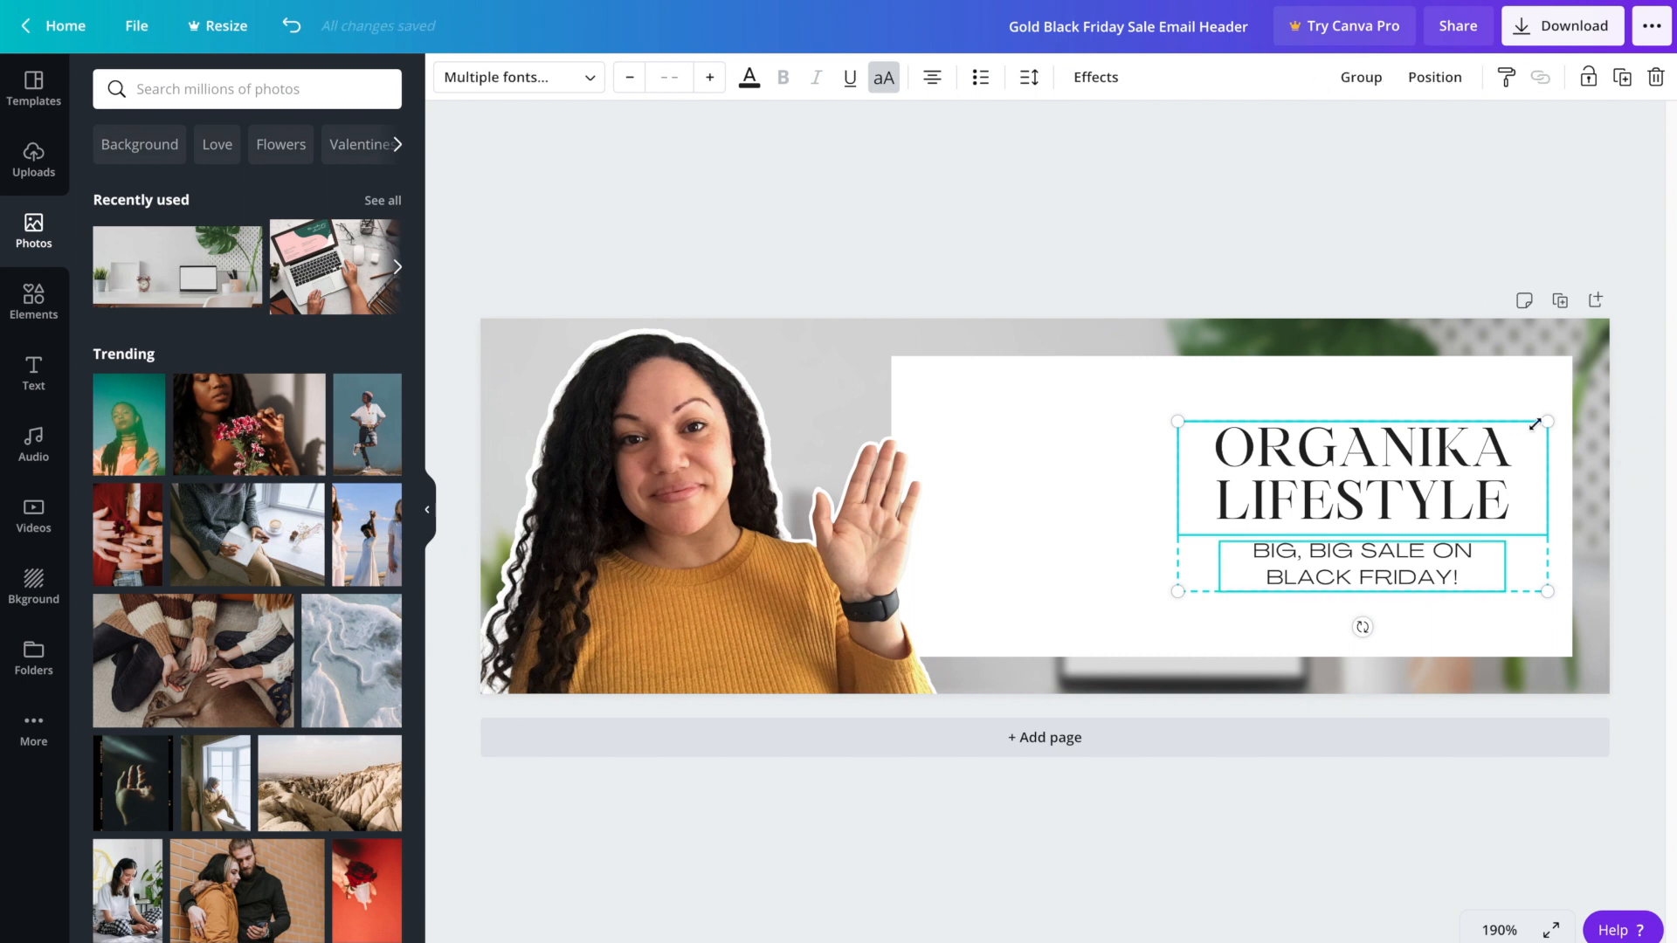
{"action": "left_click", "coordinate": [1639, 536]}
{"action": "left_click", "coordinate": [1370, 459]}
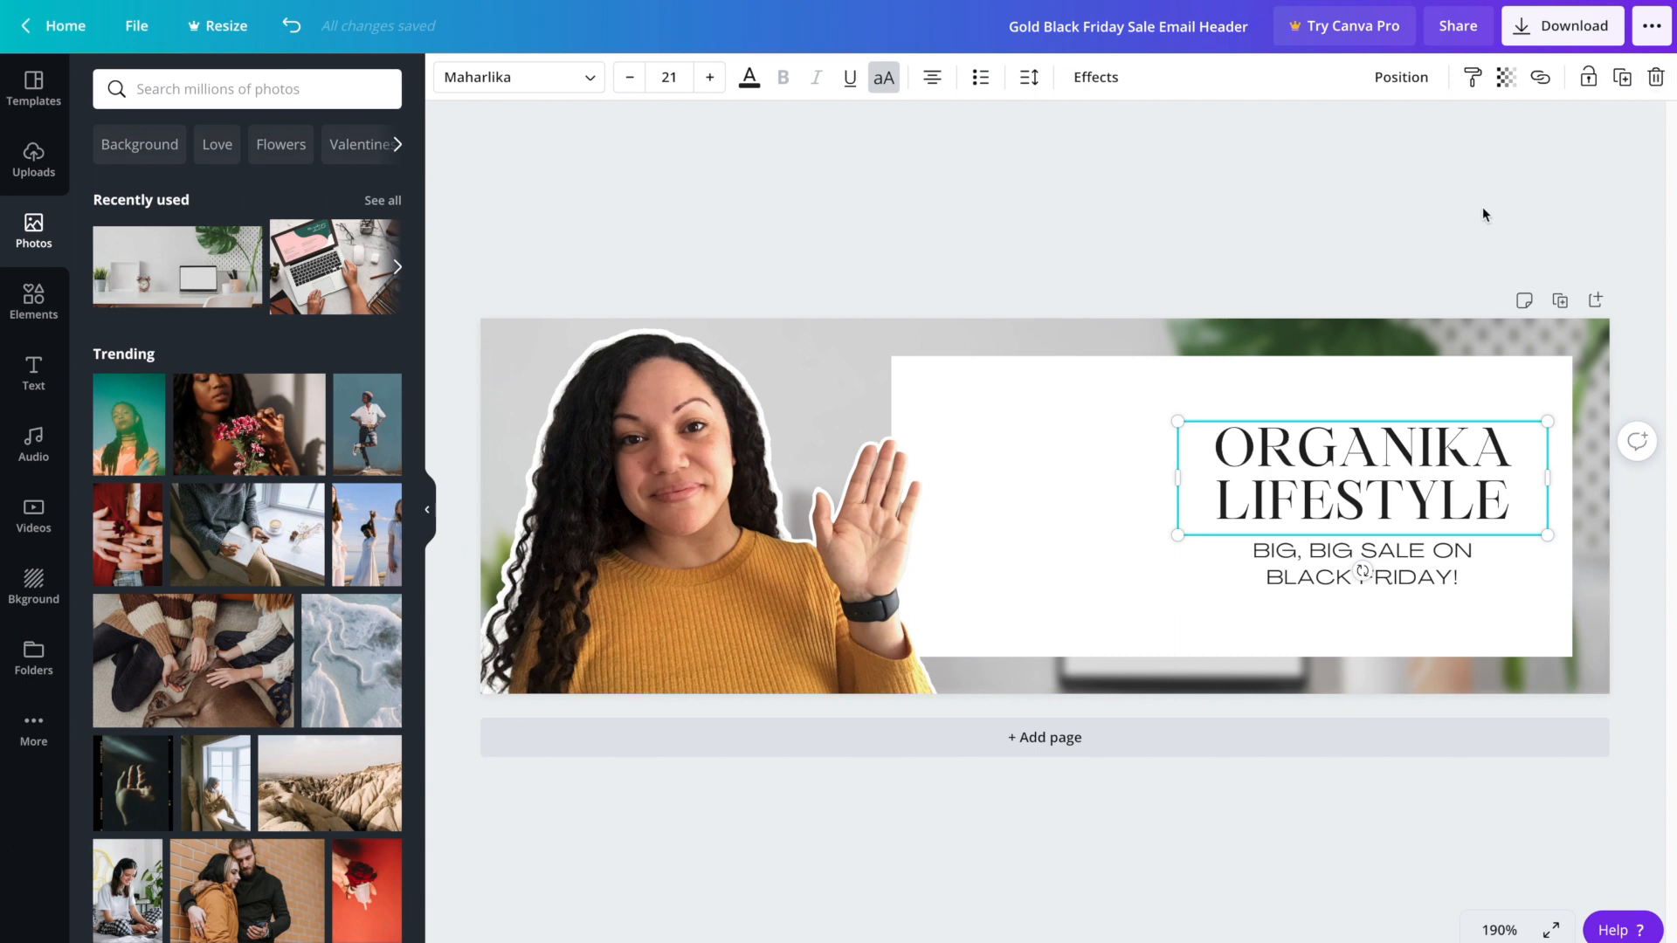
{"action": "key", "text": "Delete"}
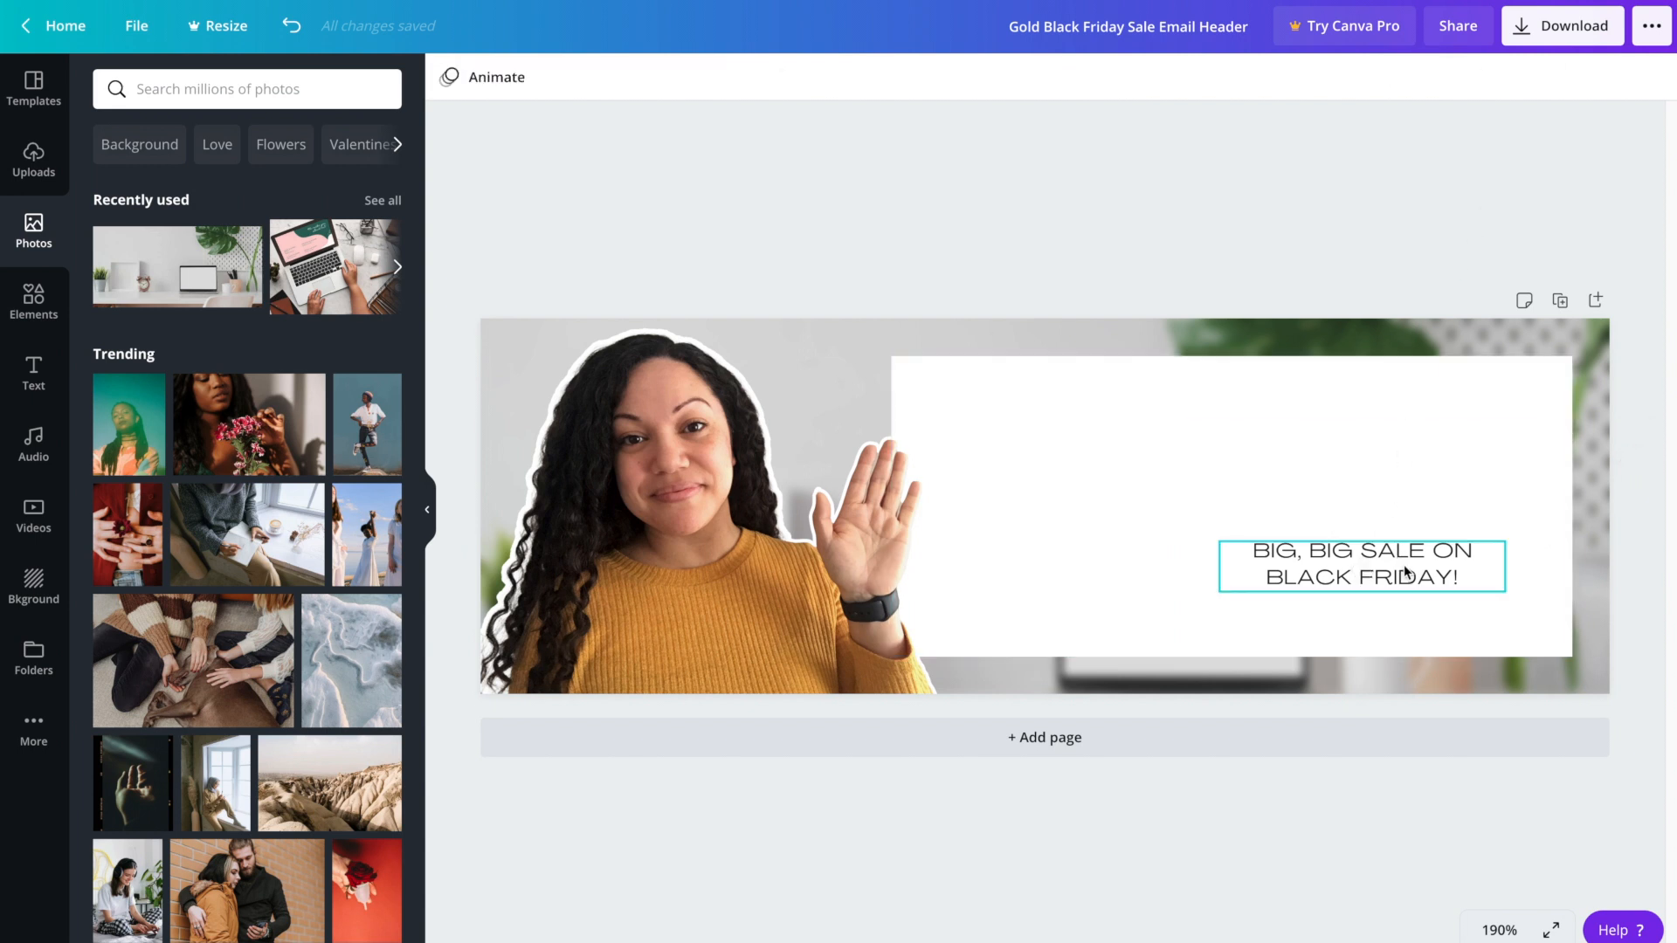
Move the Black Friday tagline to the lower part of the white box, centred horizontally within it
{"action": "left_click_drag", "start_coordinate": [1448, 568], "coordinate": [1314, 615]}
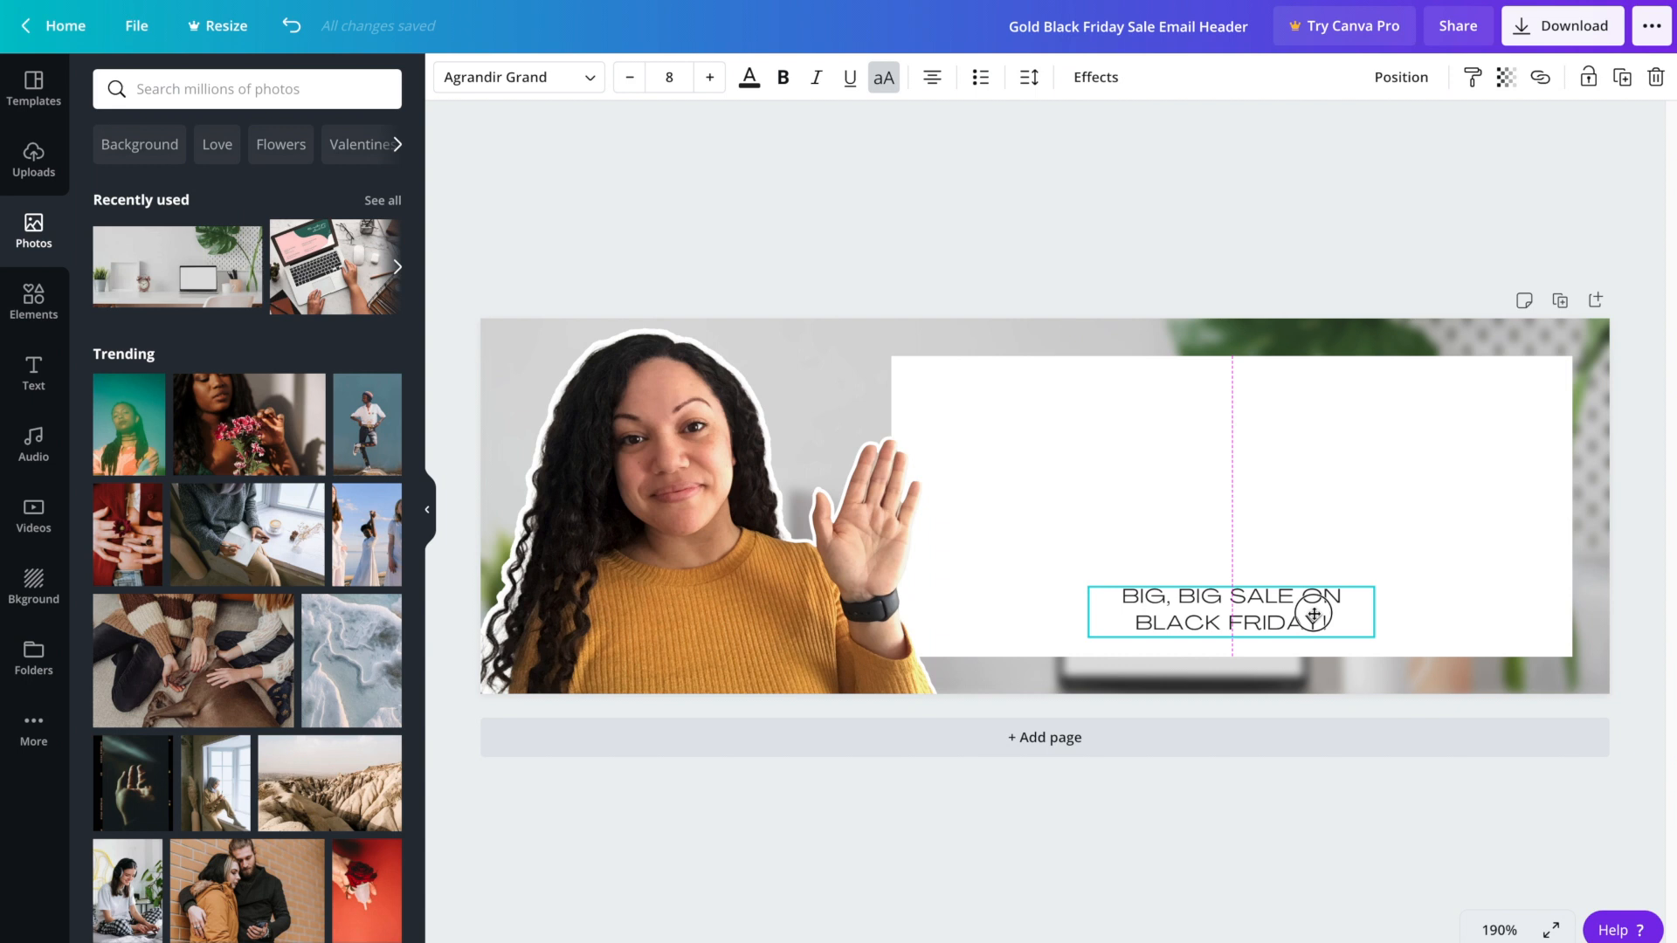
{"action": "left_click_drag", "start_coordinate": [1313, 614], "coordinate": [1313, 601]}
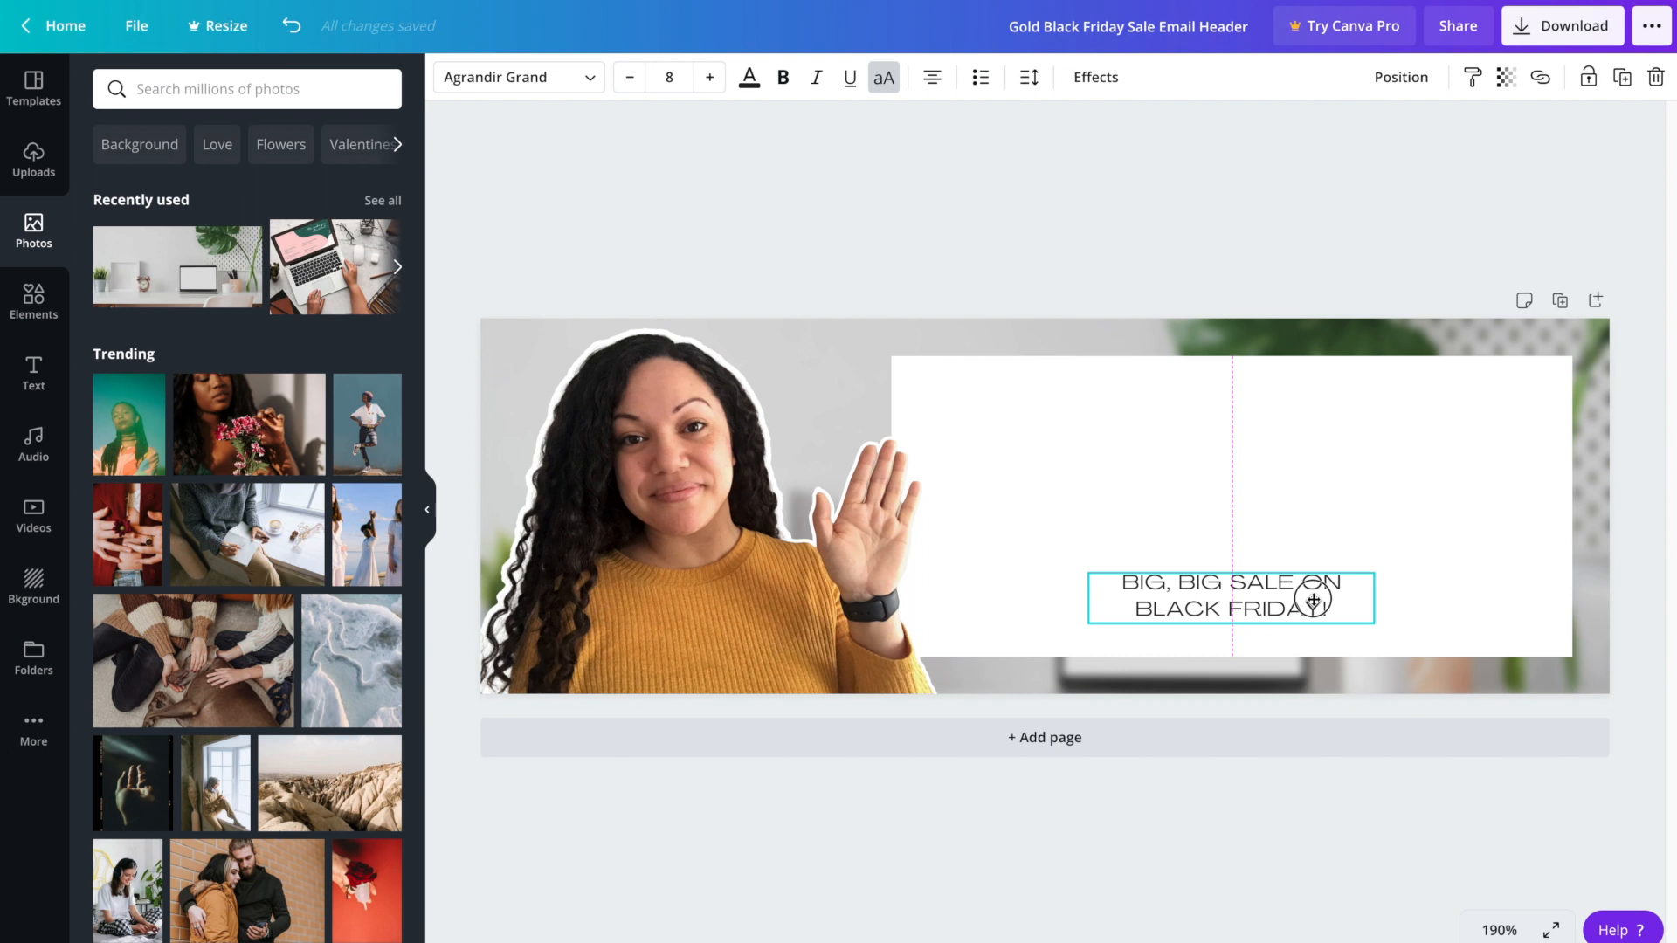
{"action": "left_click_drag", "start_coordinate": [1314, 601], "coordinate": [1133, 514]}
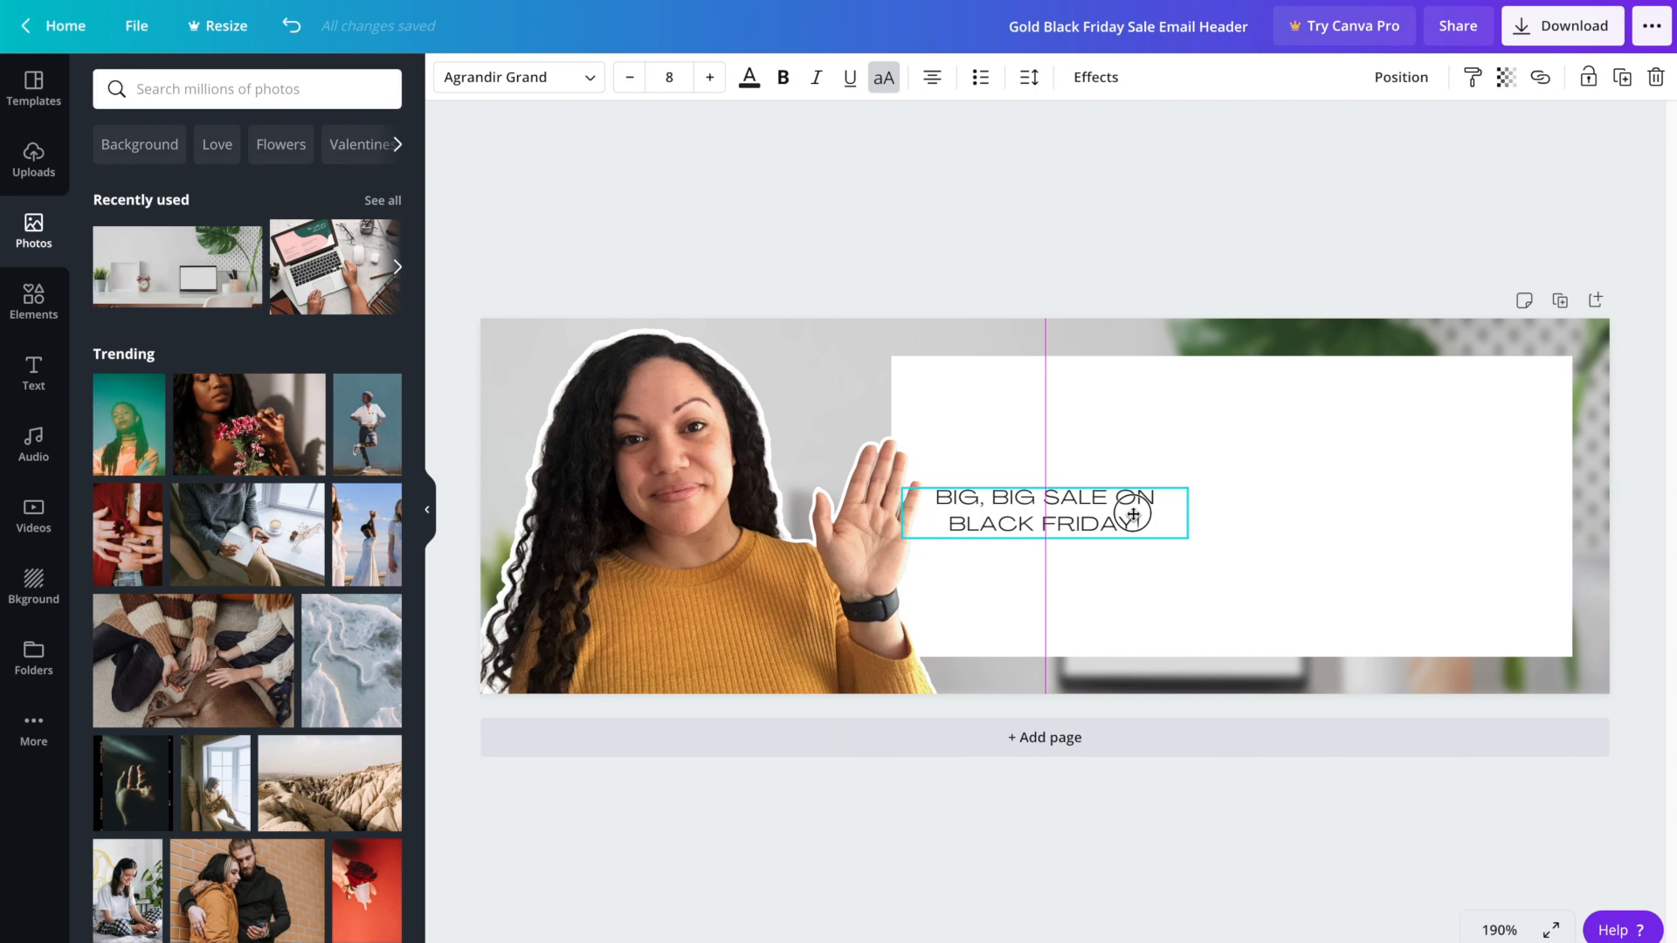
{"action": "left_click_drag", "start_coordinate": [1132, 514], "coordinate": [1129, 504]}
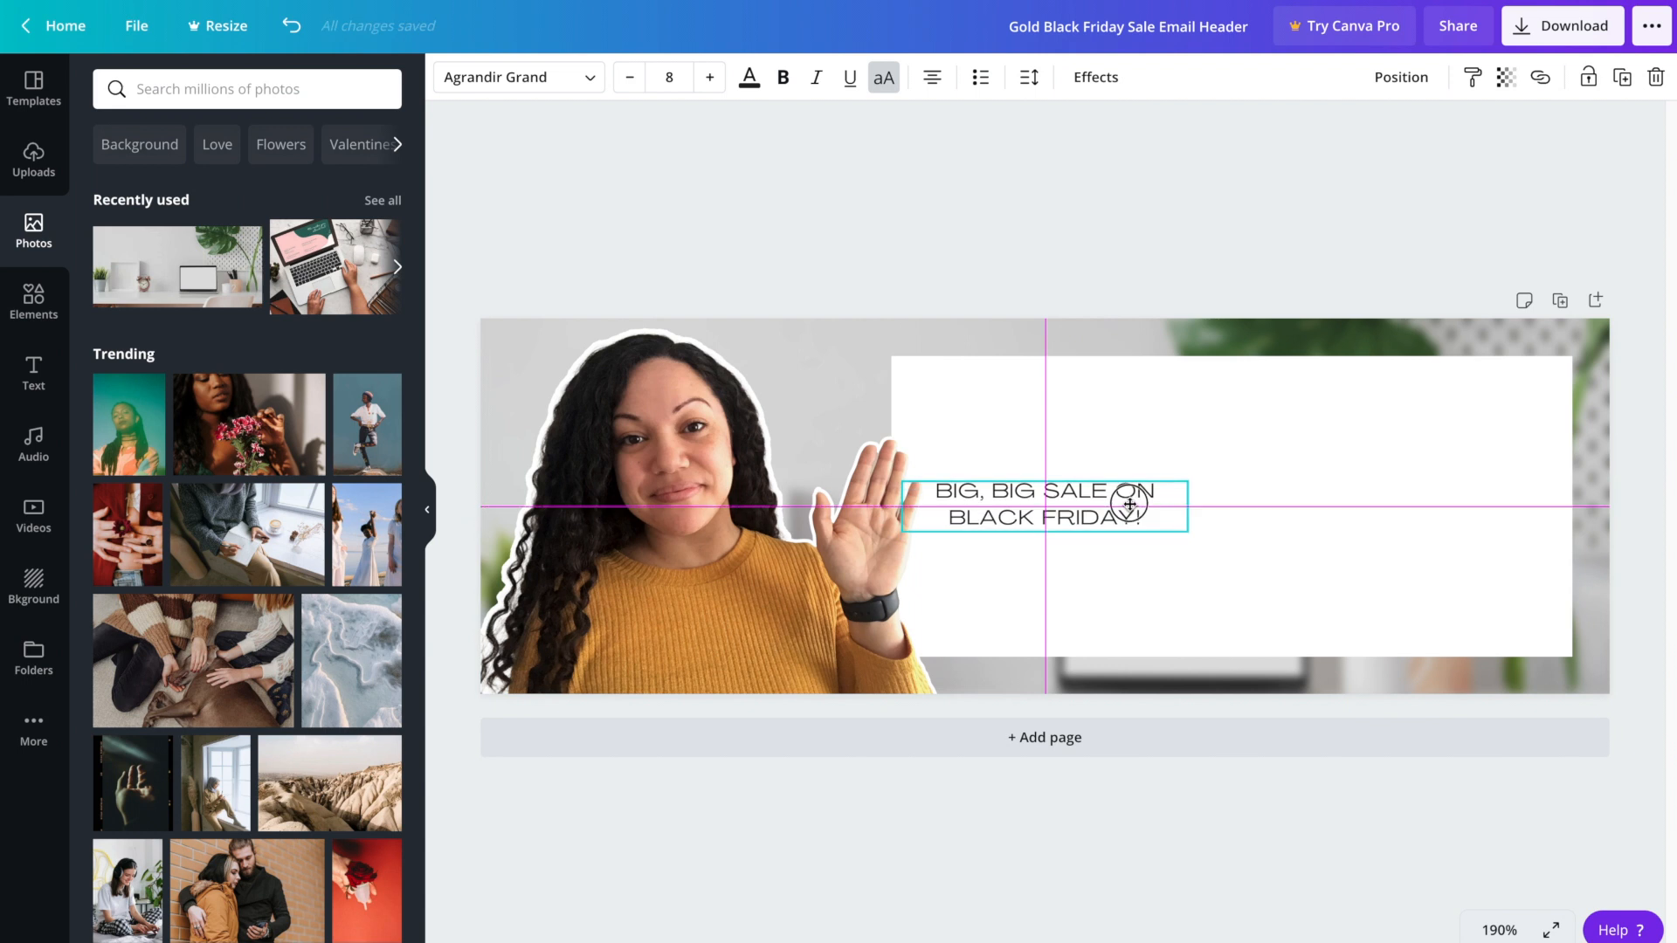
{"action": "left_click_drag", "start_coordinate": [1130, 504], "coordinate": [1313, 617]}
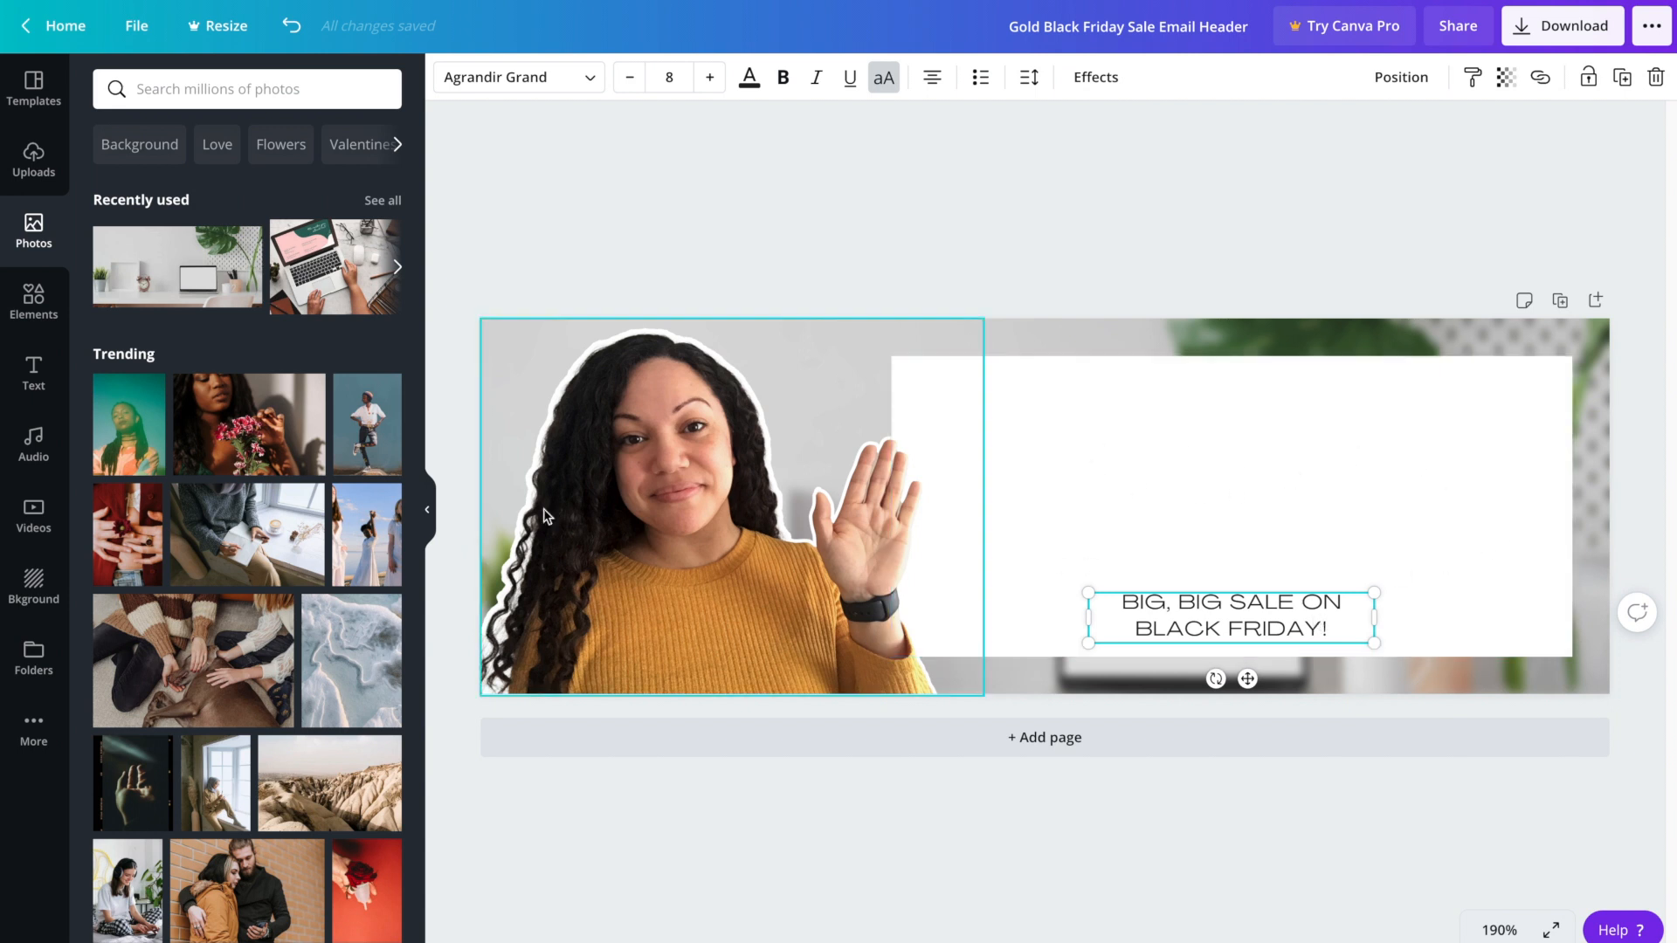
Add the uploaded Digital Grl logo, shrink it and centre it above the tagline in the white box
{"action": "left_click", "coordinate": [25, 170]}
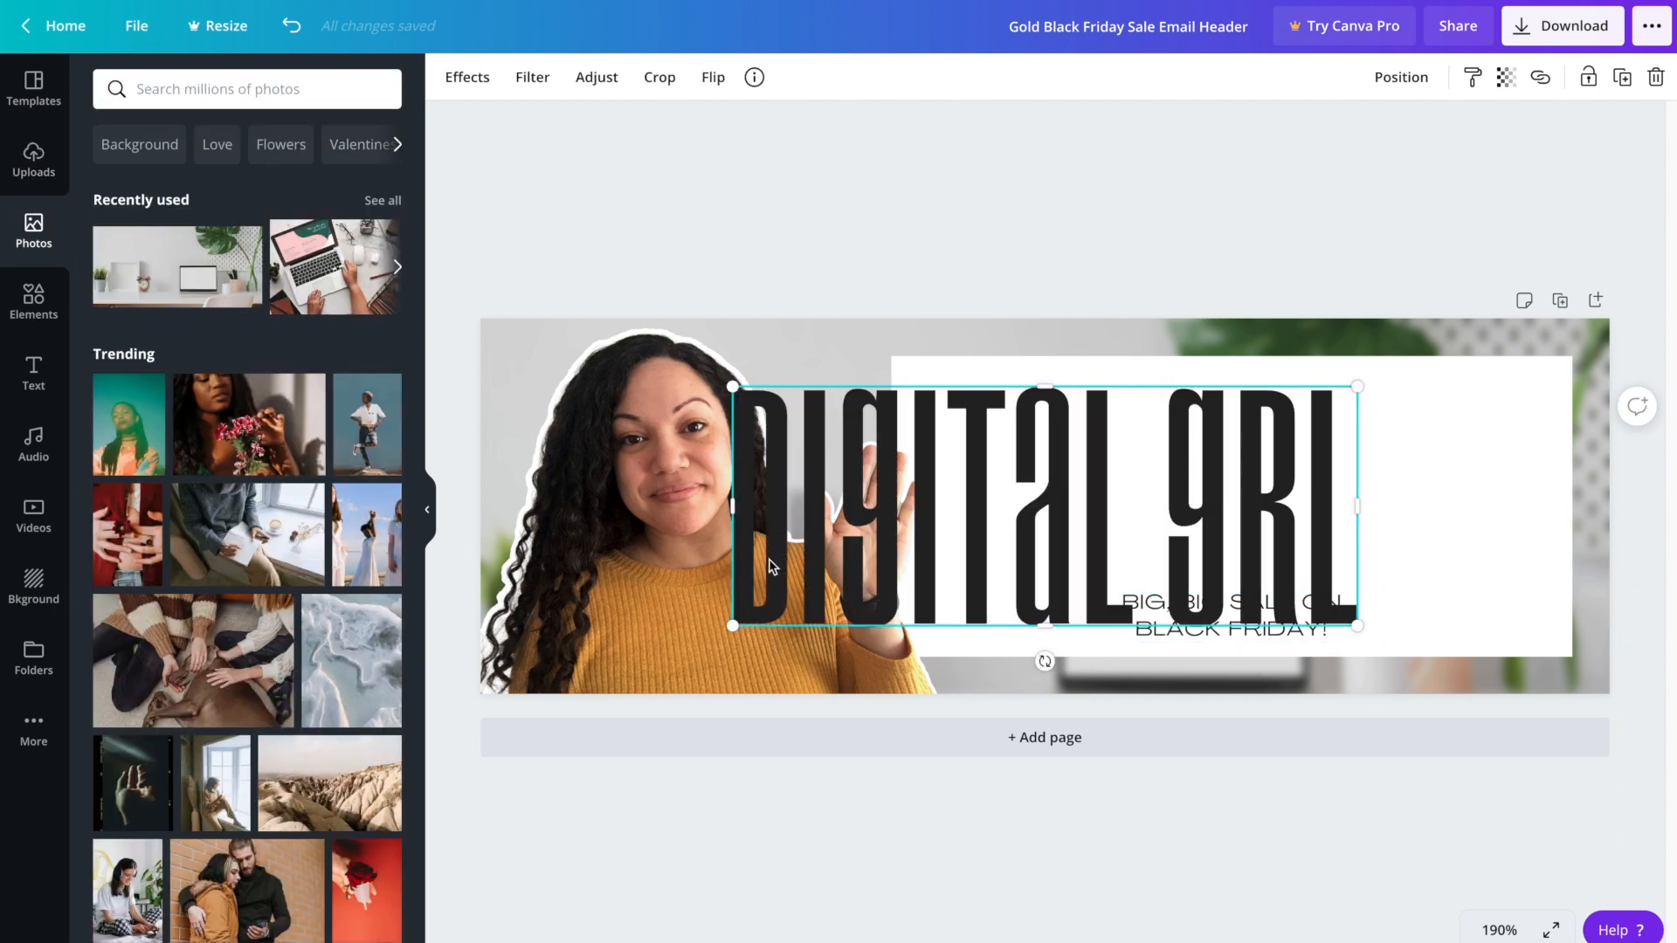
{"action": "left_click_drag", "start_coordinate": [733, 625], "coordinate": [894, 548]}
{"action": "left_click_drag", "start_coordinate": [1145, 426], "coordinate": [1232, 420]}
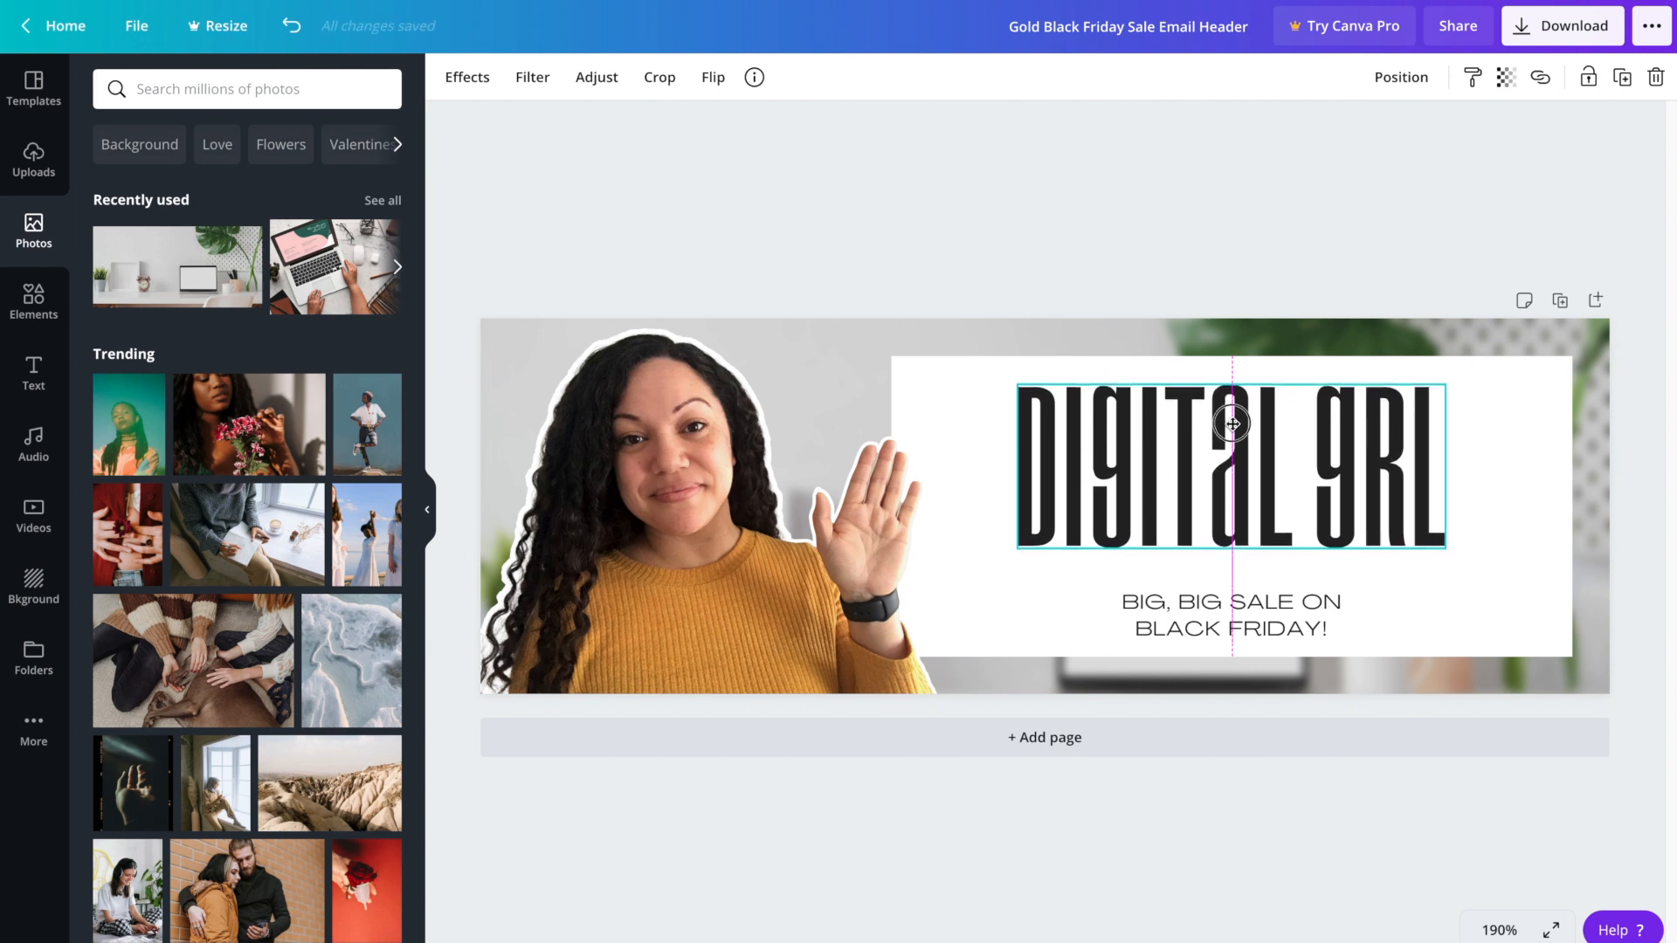
{"action": "left_click", "coordinate": [1255, 863]}
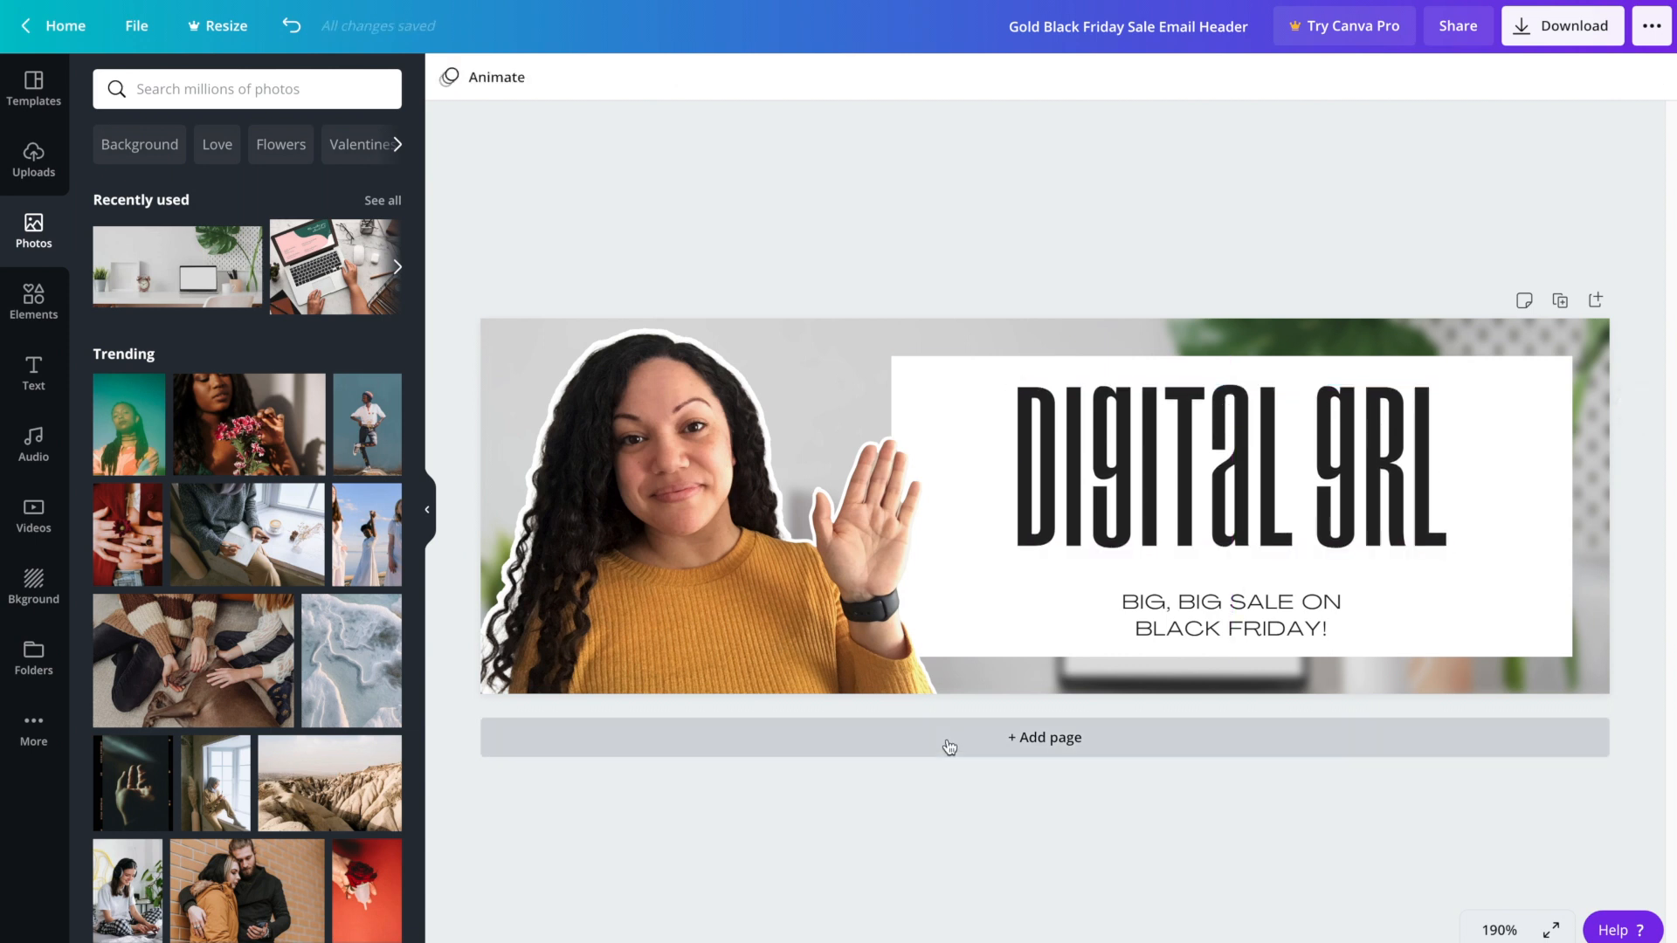
Replace the Black Friday tagline with "WELCOME TO THE DIGITALGRL NEWSLETTER"
{"action": "double_click", "coordinate": [1221, 599]}
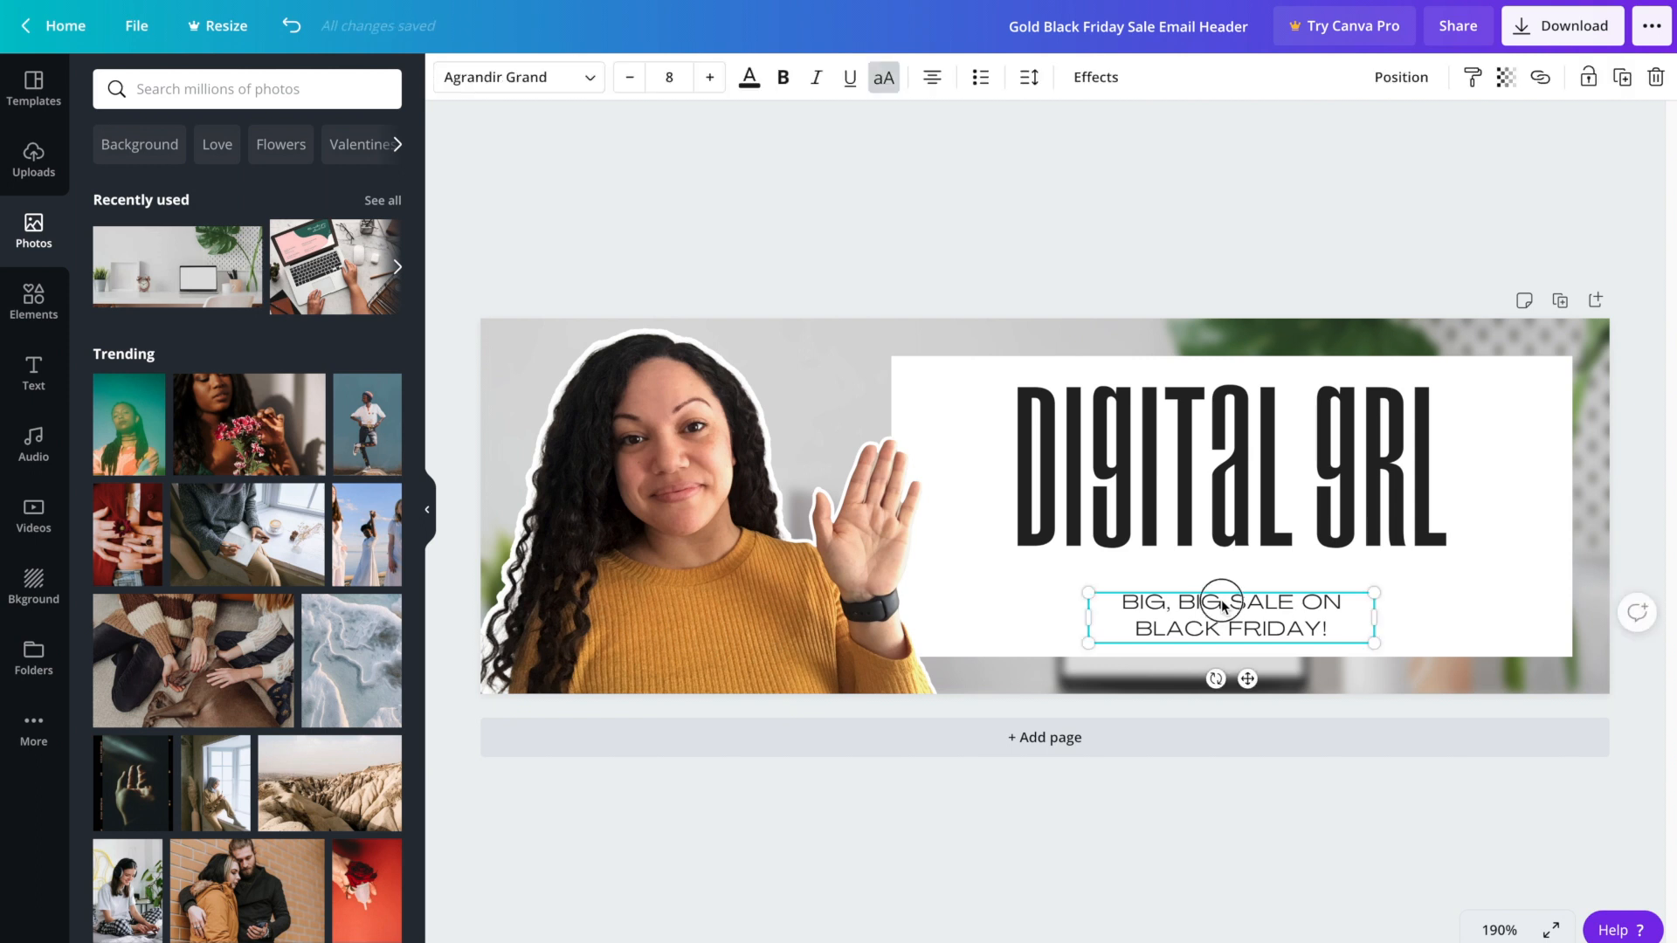
{"action": "type", "text": "WELCOME"}
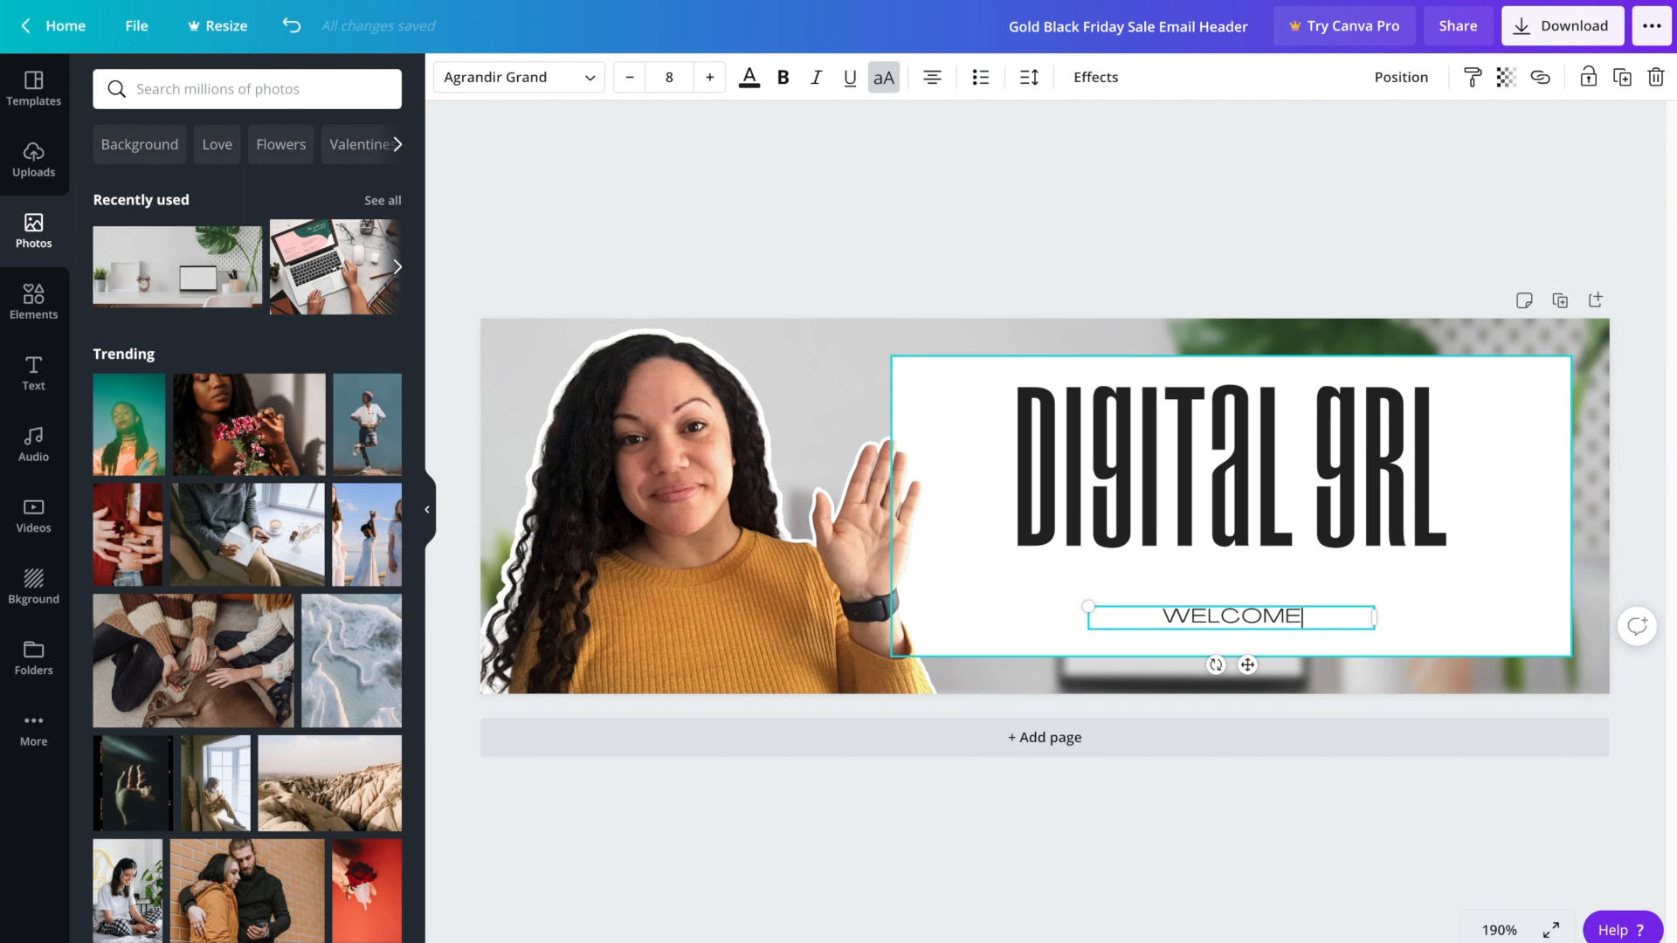
{"action": "type", "text": " TO THE DIGITA"}
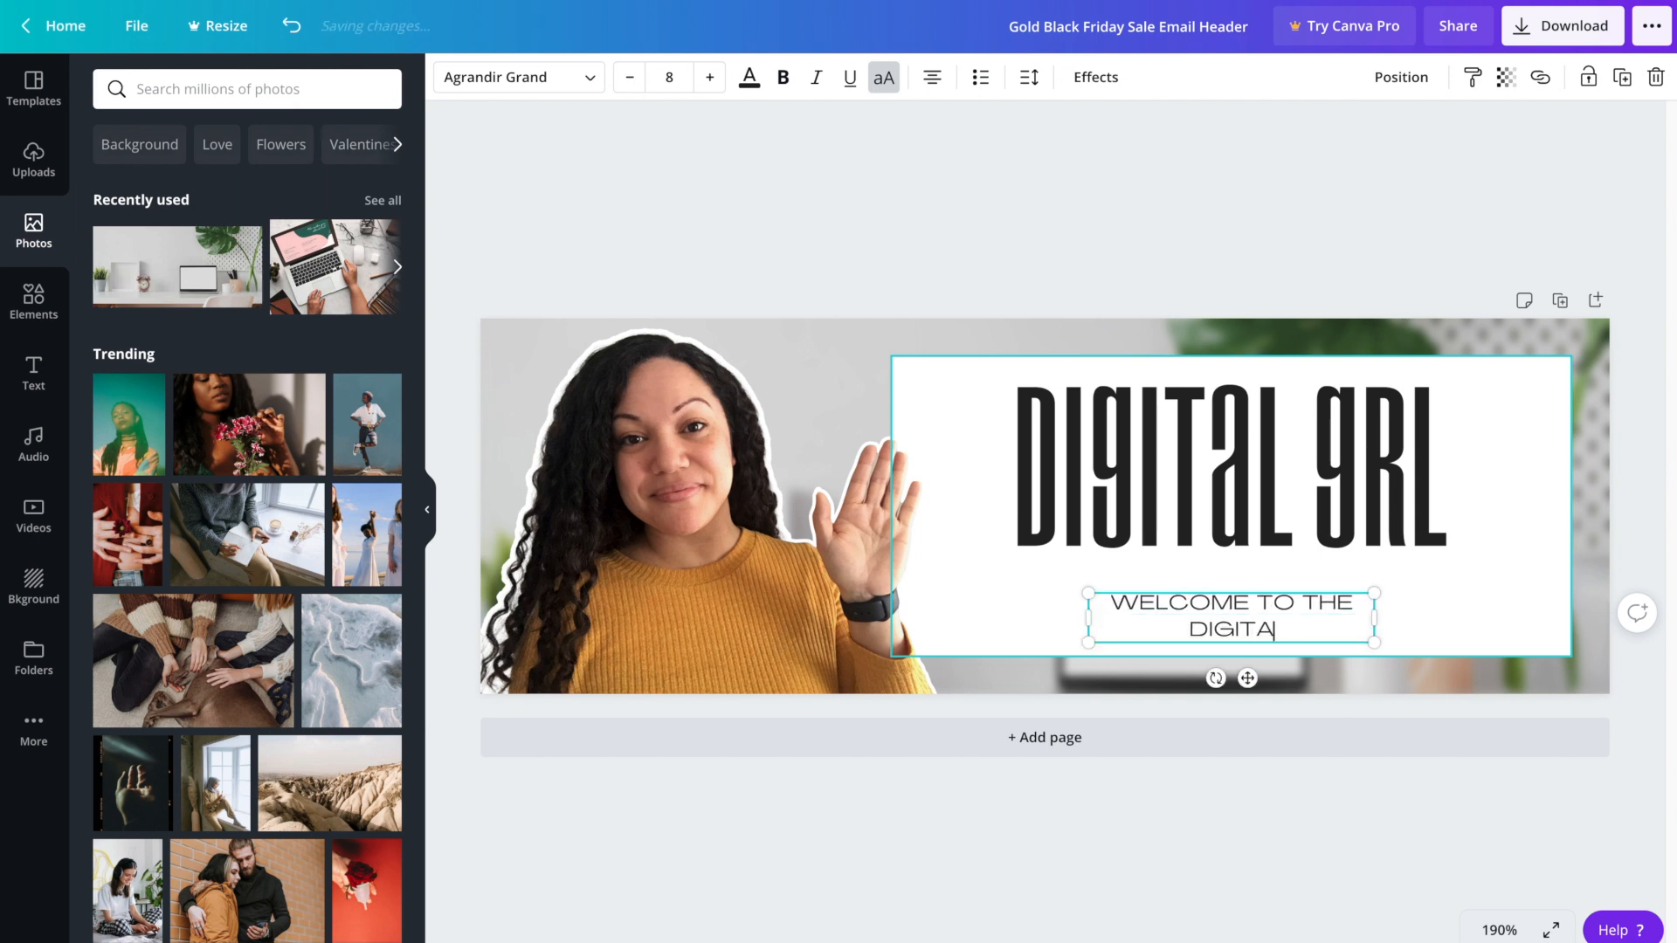
{"action": "type", "text": "LGRL NEWSLETTER"}
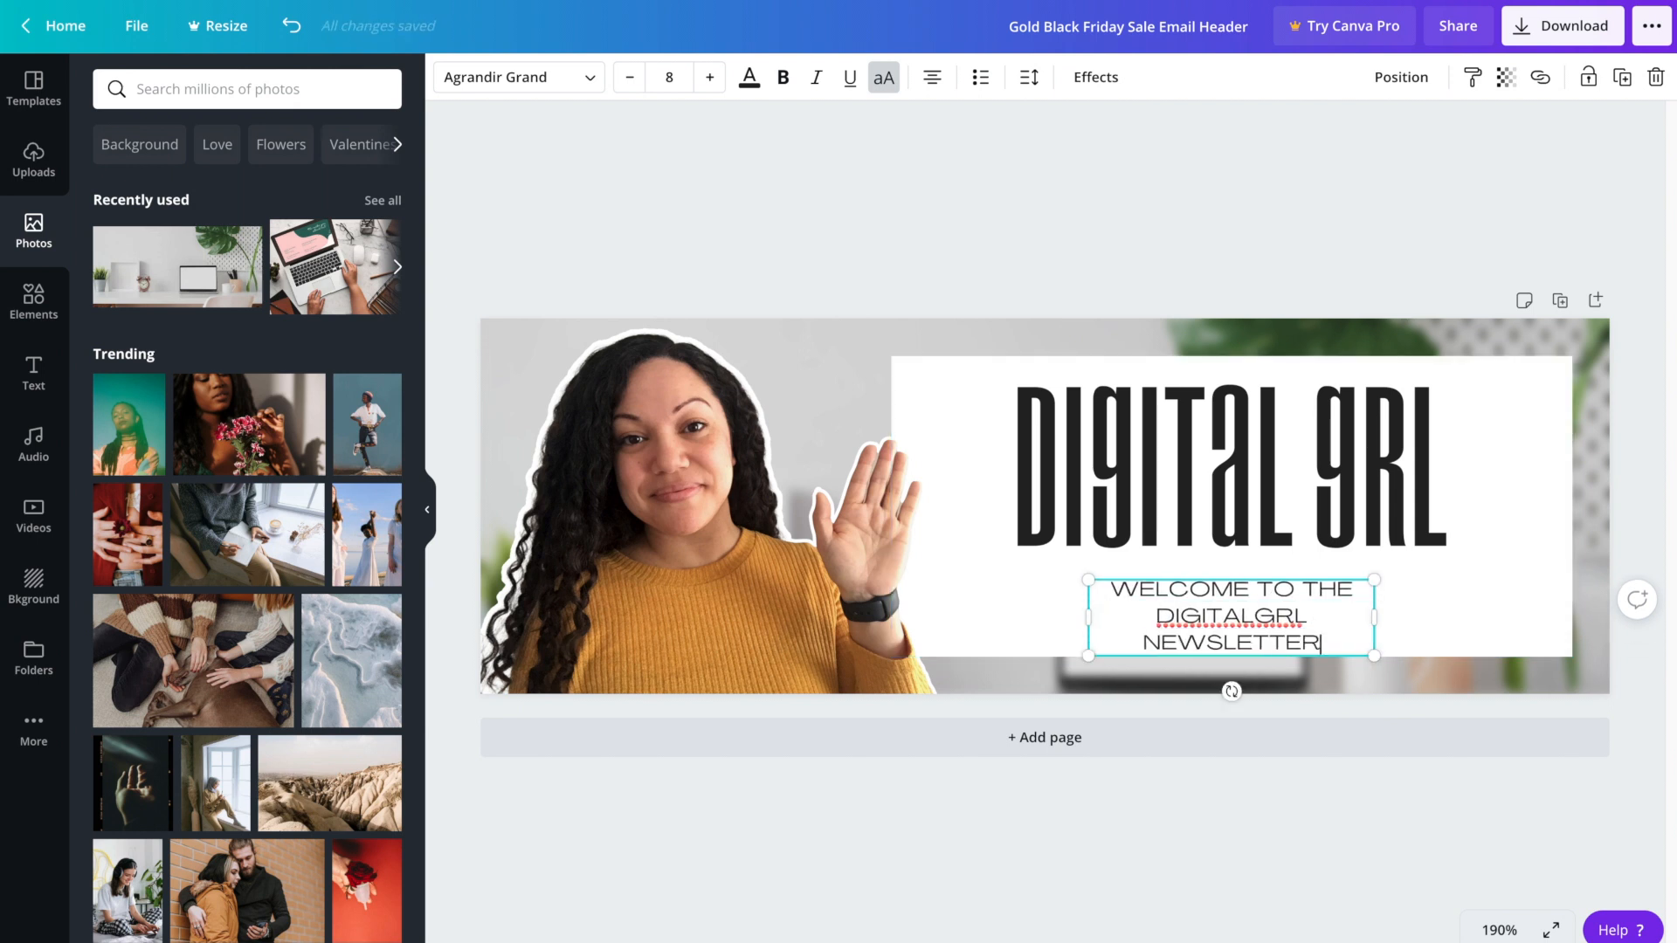
Widen the welcome tagline's text box to fit one line and centre it just below the Digital Grl logo
{"action": "left_click_drag", "start_coordinate": [1062, 615], "coordinate": [961, 606]}
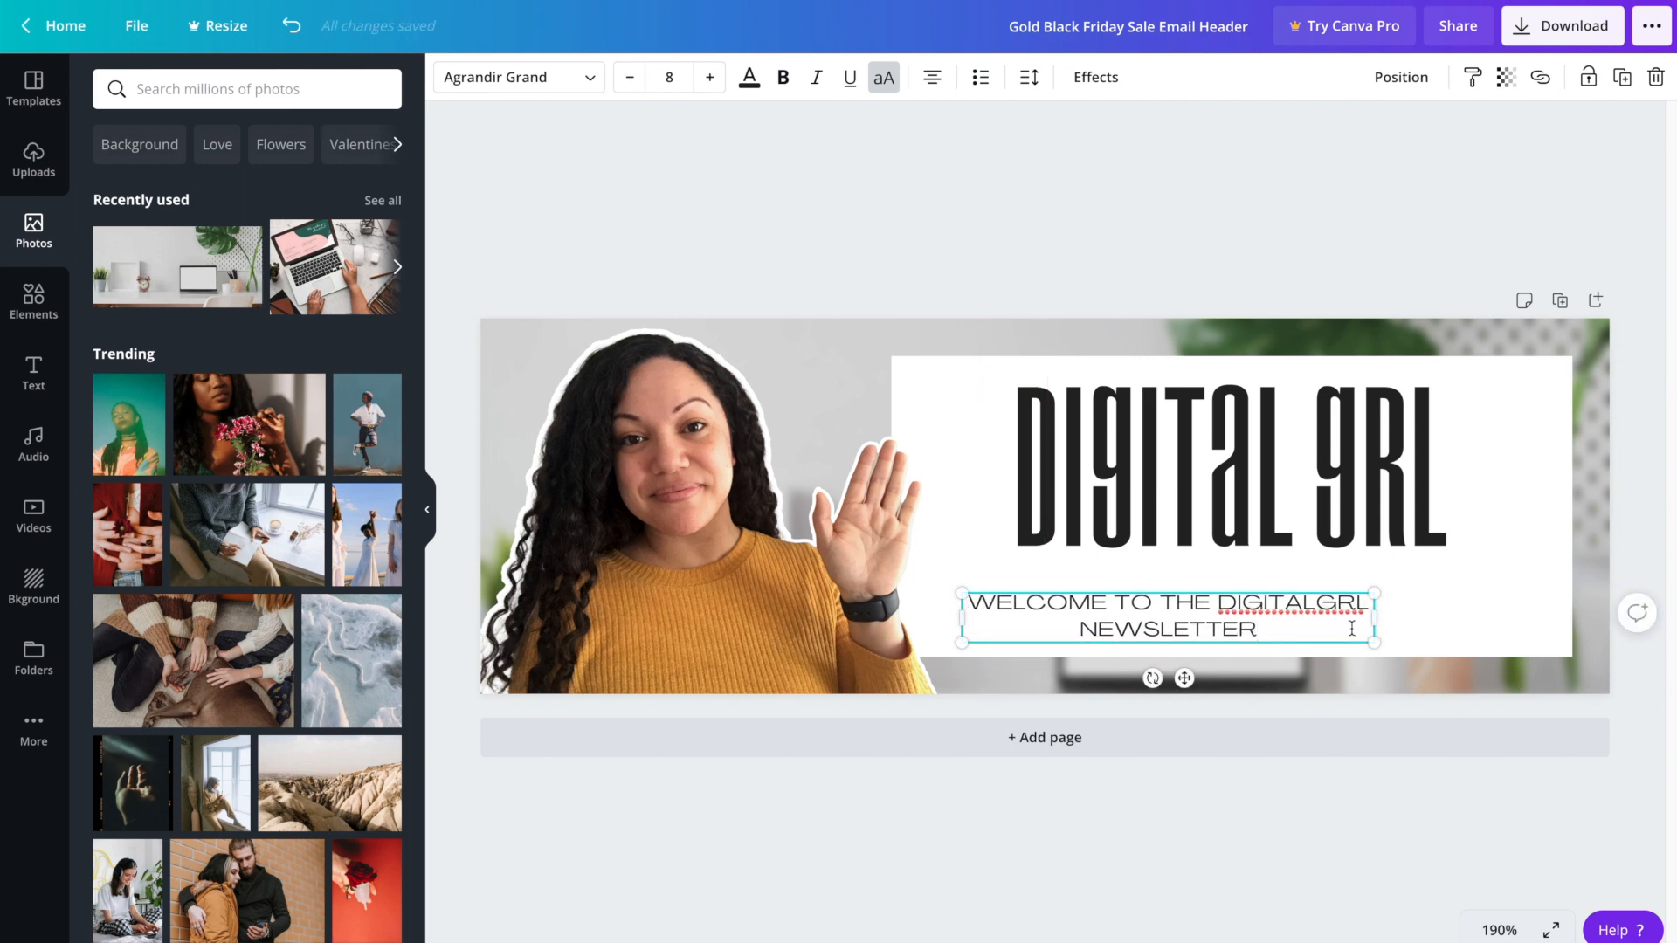
{"action": "left_click_drag", "start_coordinate": [1374, 616], "coordinate": [1554, 616]}
{"action": "left_click_drag", "start_coordinate": [1253, 605], "coordinate": [1232, 585]}
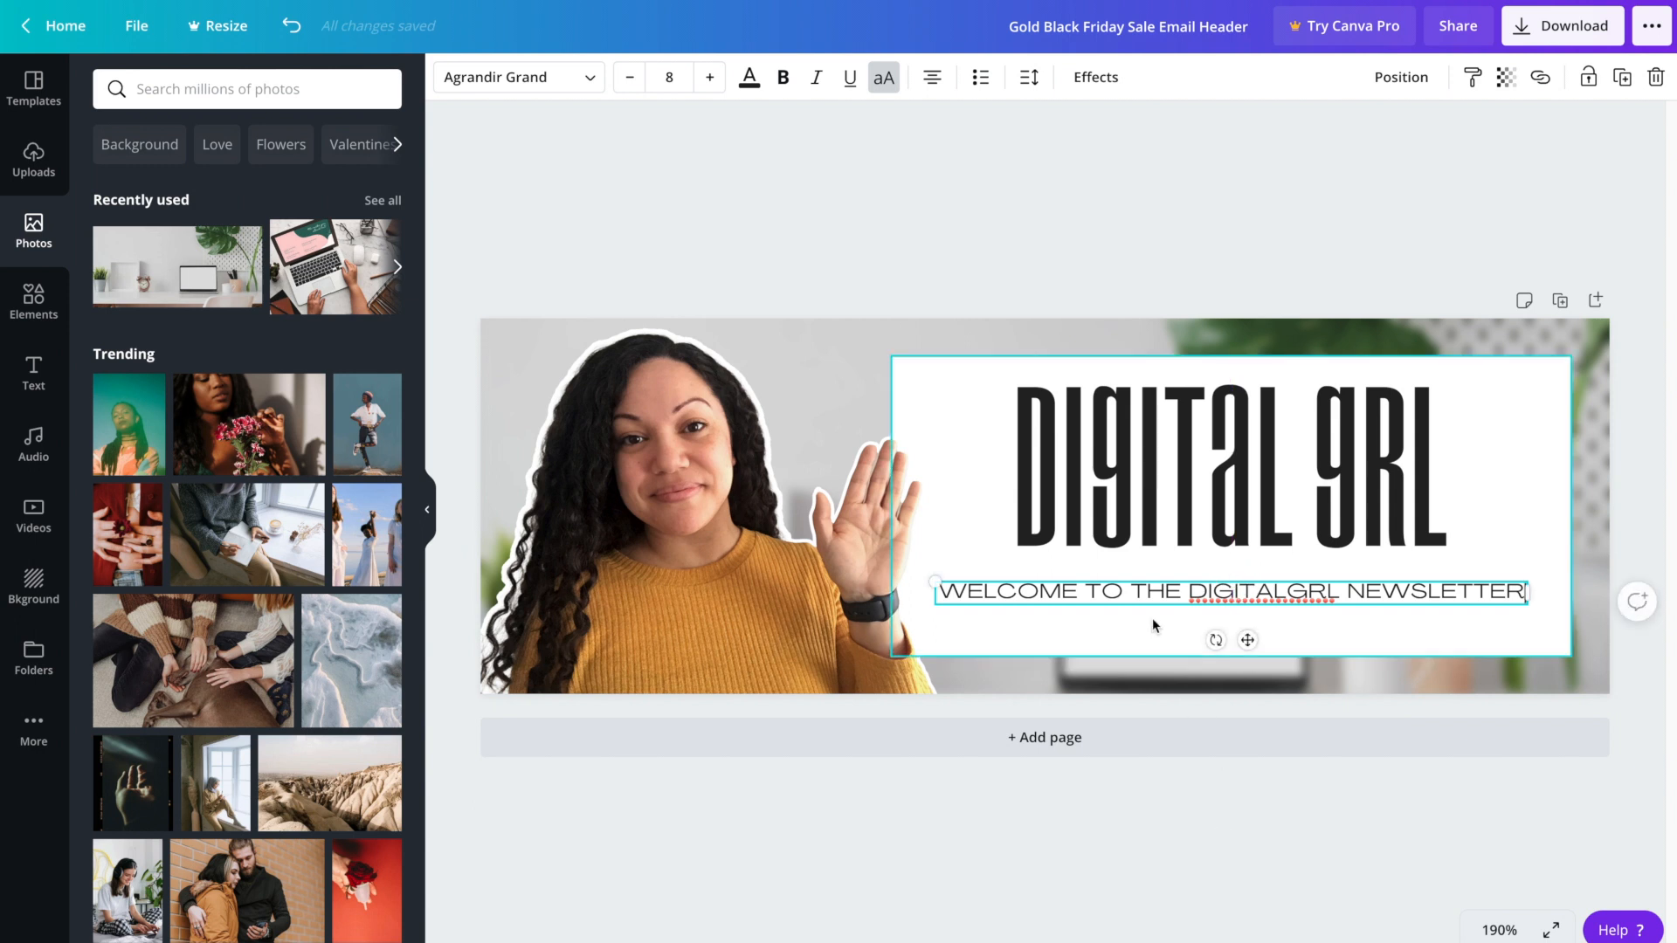
{"action": "left_click", "coordinate": [1187, 835]}
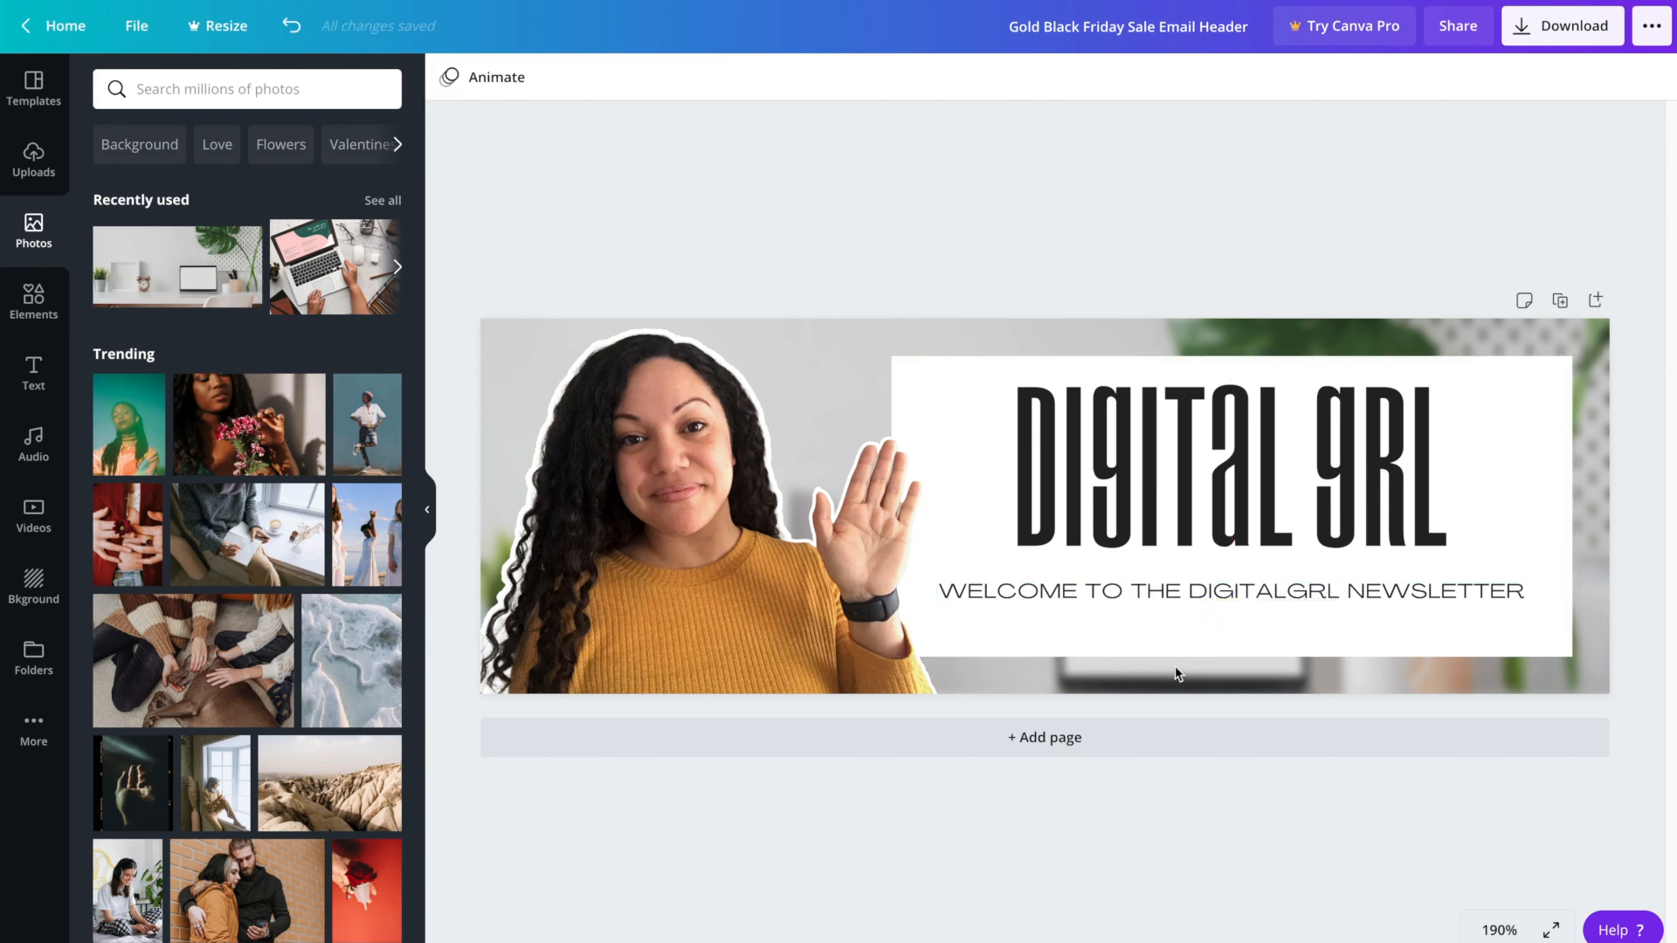
{"action": "left_click", "coordinate": [1161, 601]}
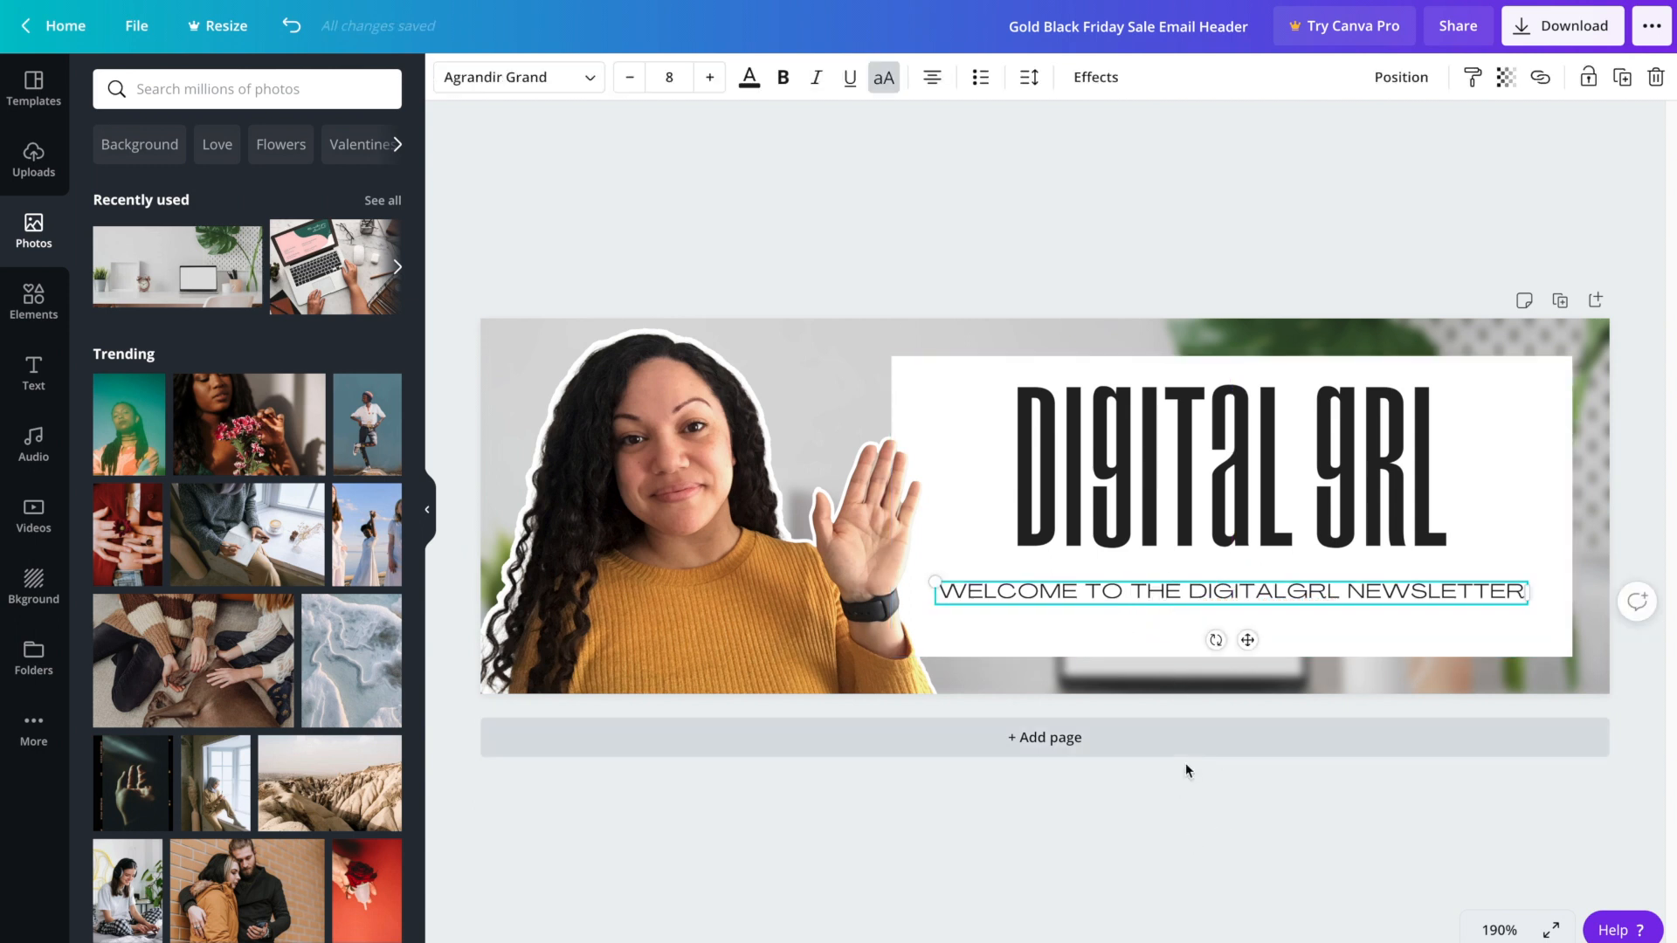
Set the welcome tagline's font to HK Grotesk Medium
{"action": "left_click", "coordinate": [585, 79]}
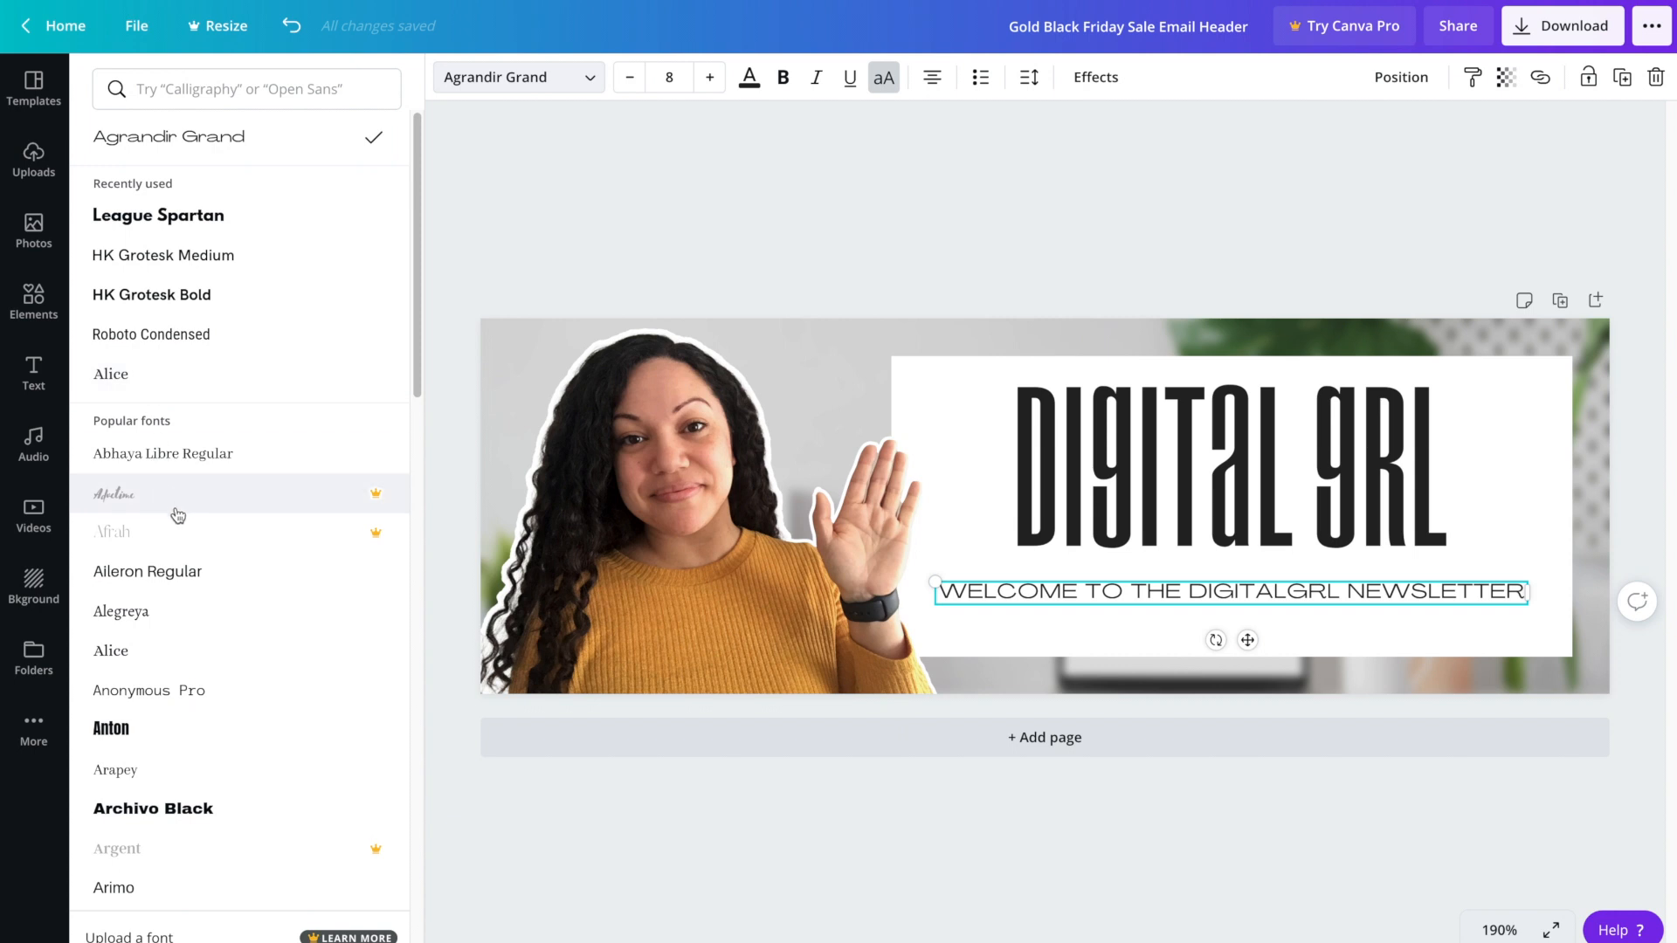
{"action": "left_click", "coordinate": [205, 267]}
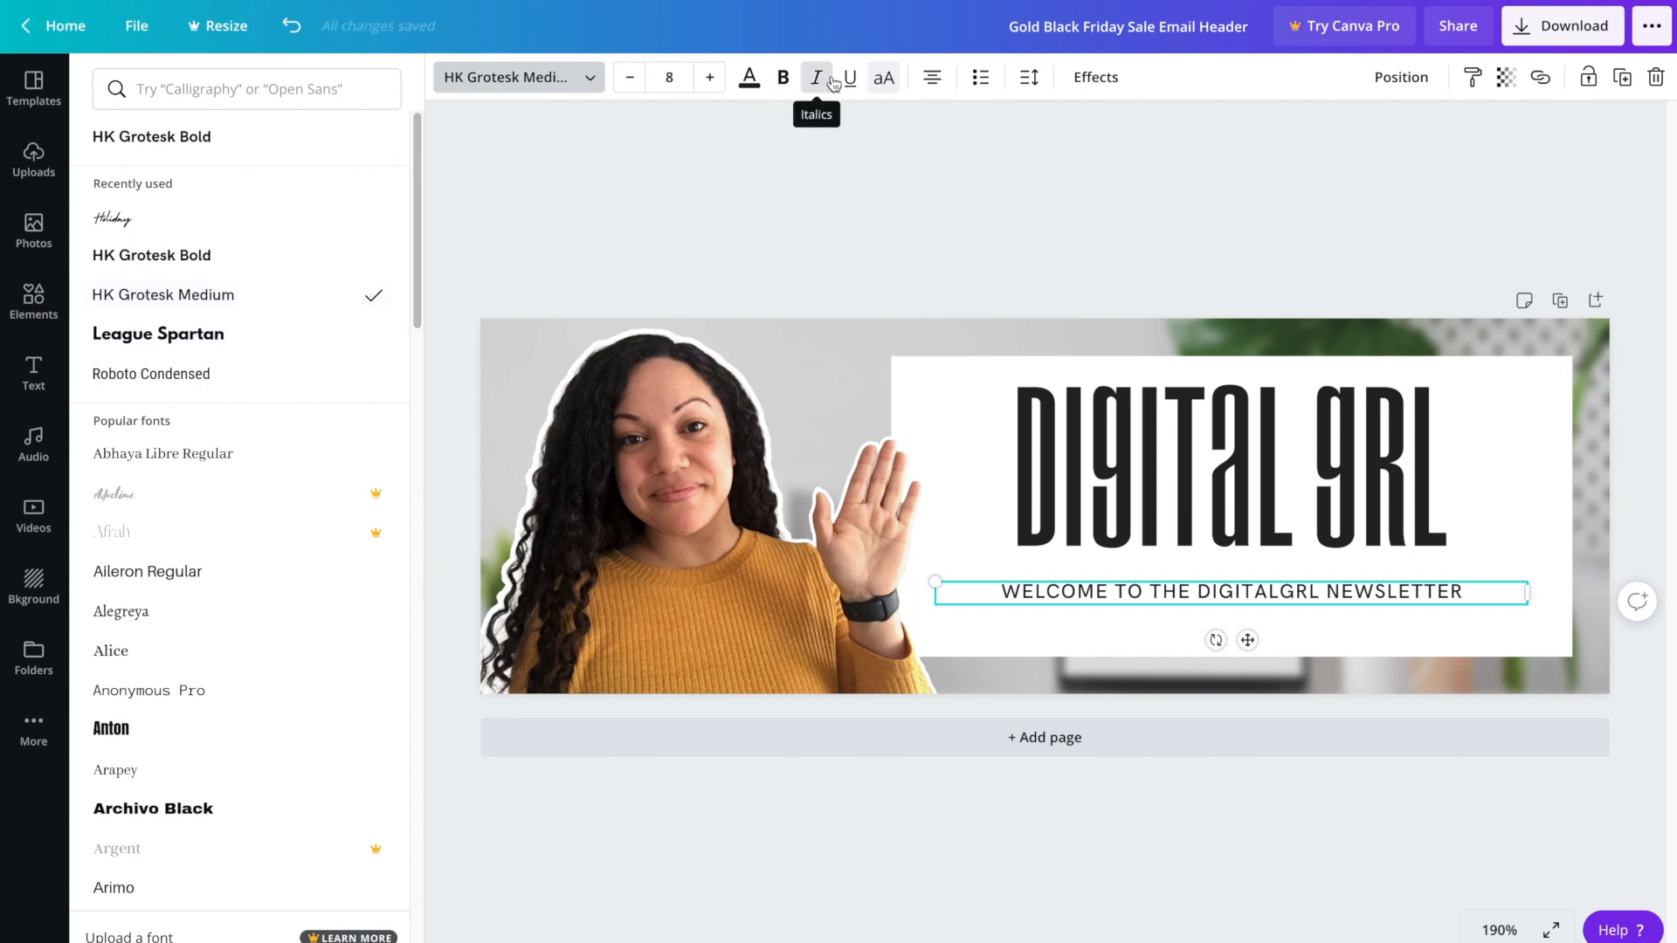
Try a different dark colour on the welcome tagline's text and undo the last change
{"action": "left_click", "coordinate": [748, 77]}
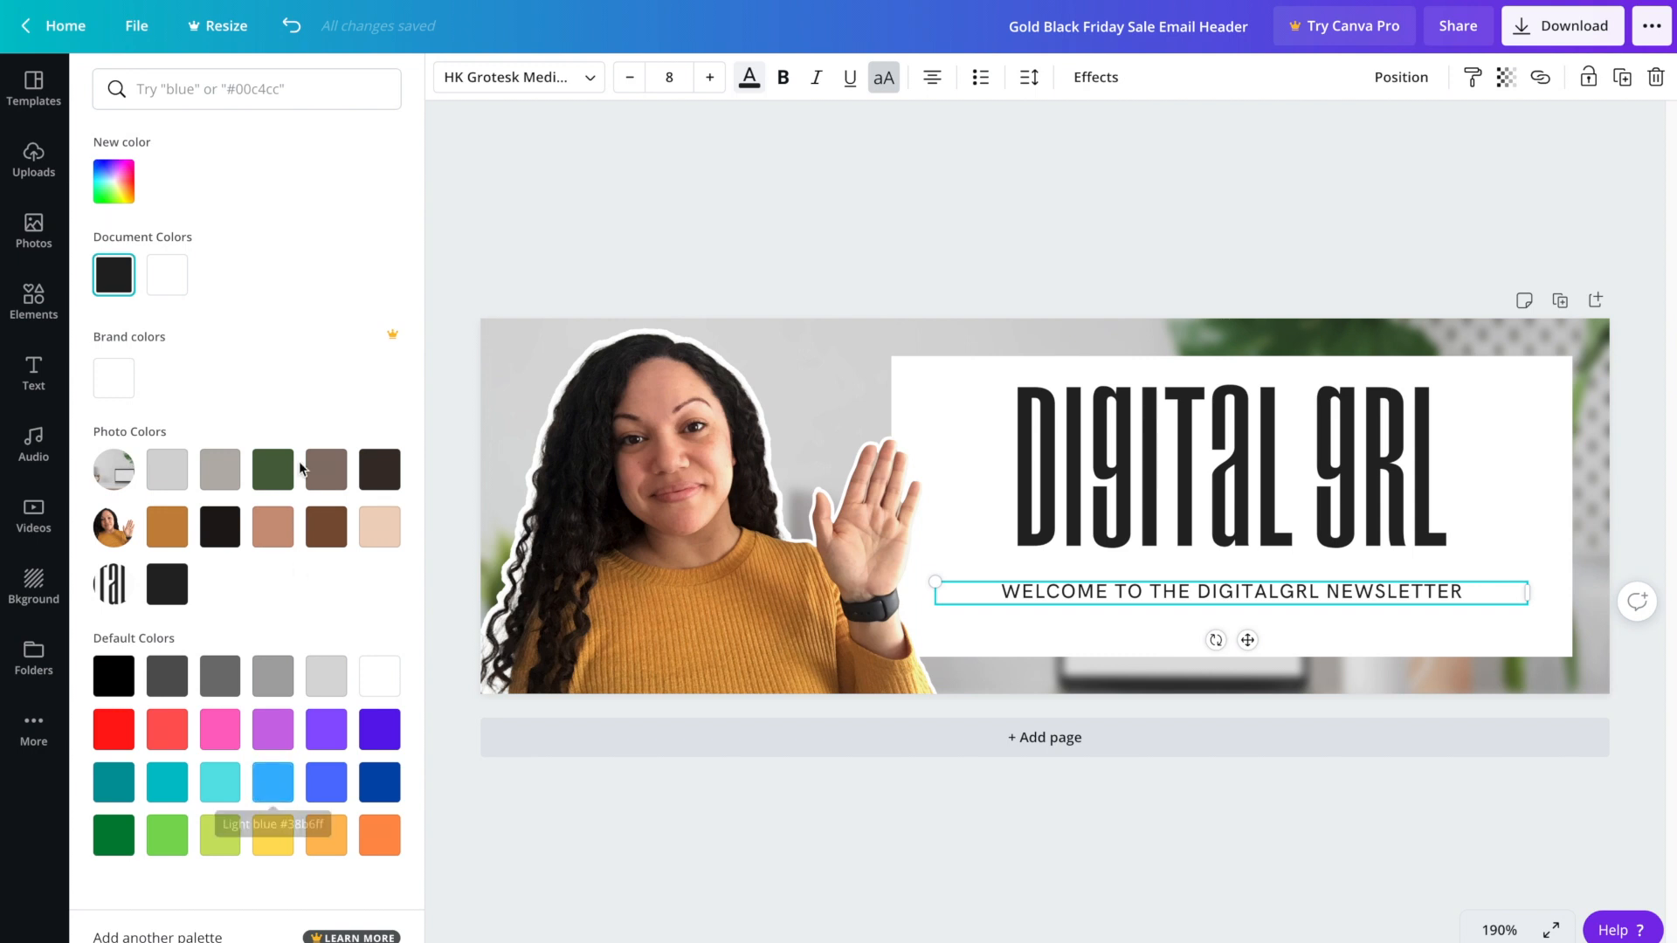
{"action": "left_click", "coordinate": [114, 180]}
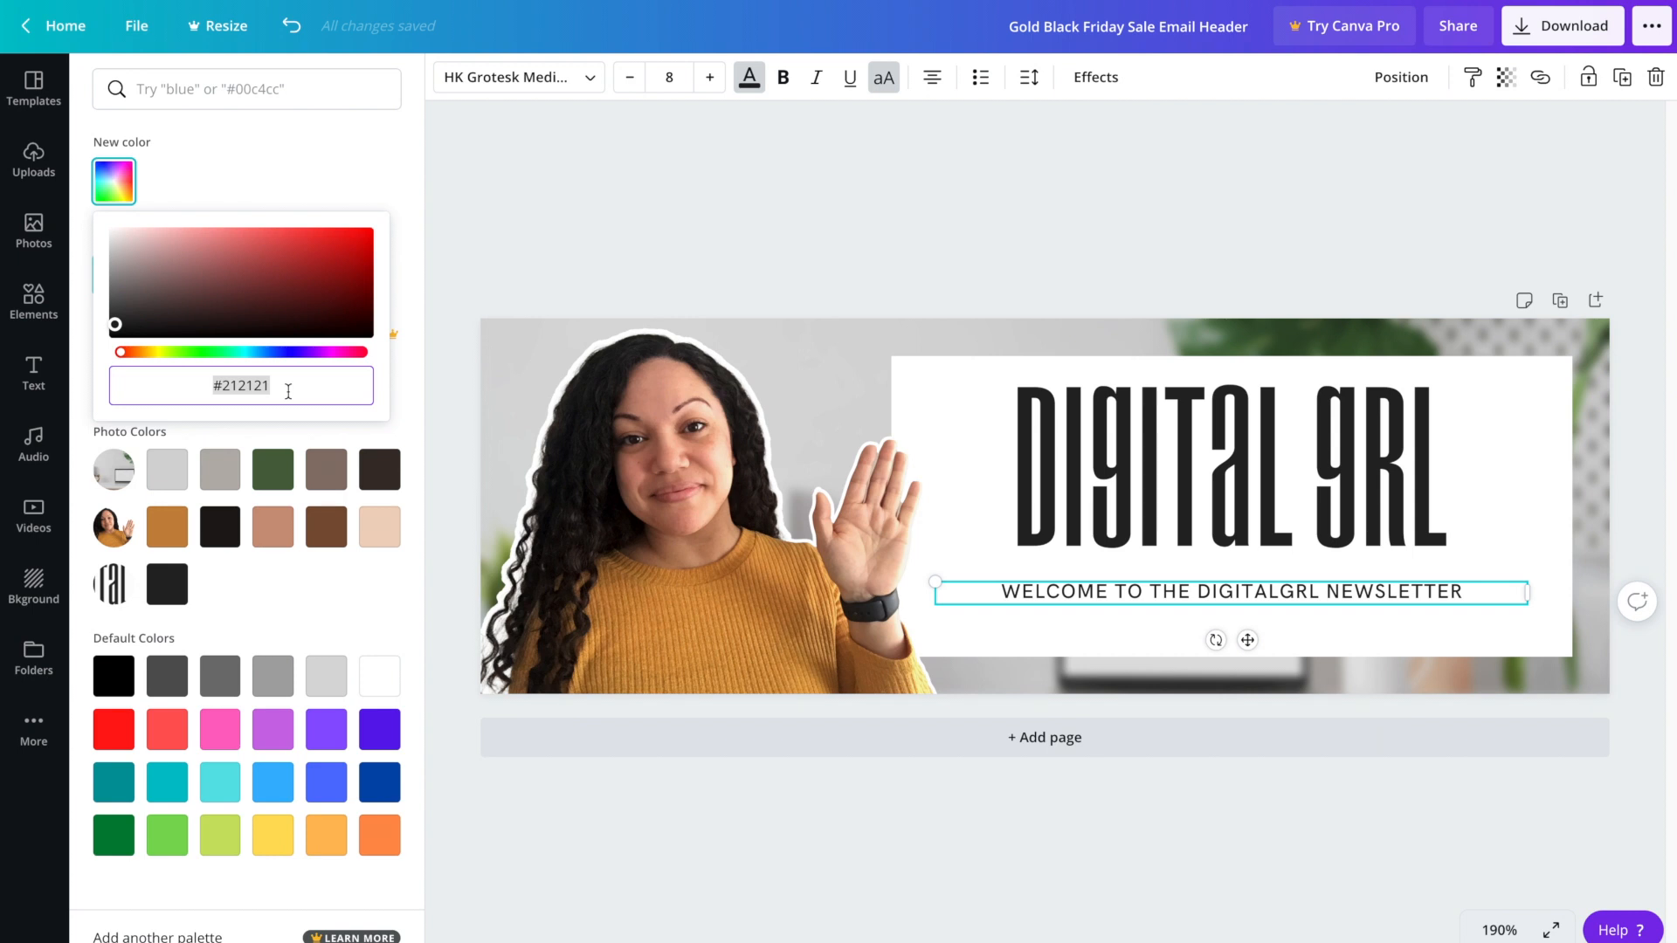
{"action": "left_click", "coordinate": [358, 187]}
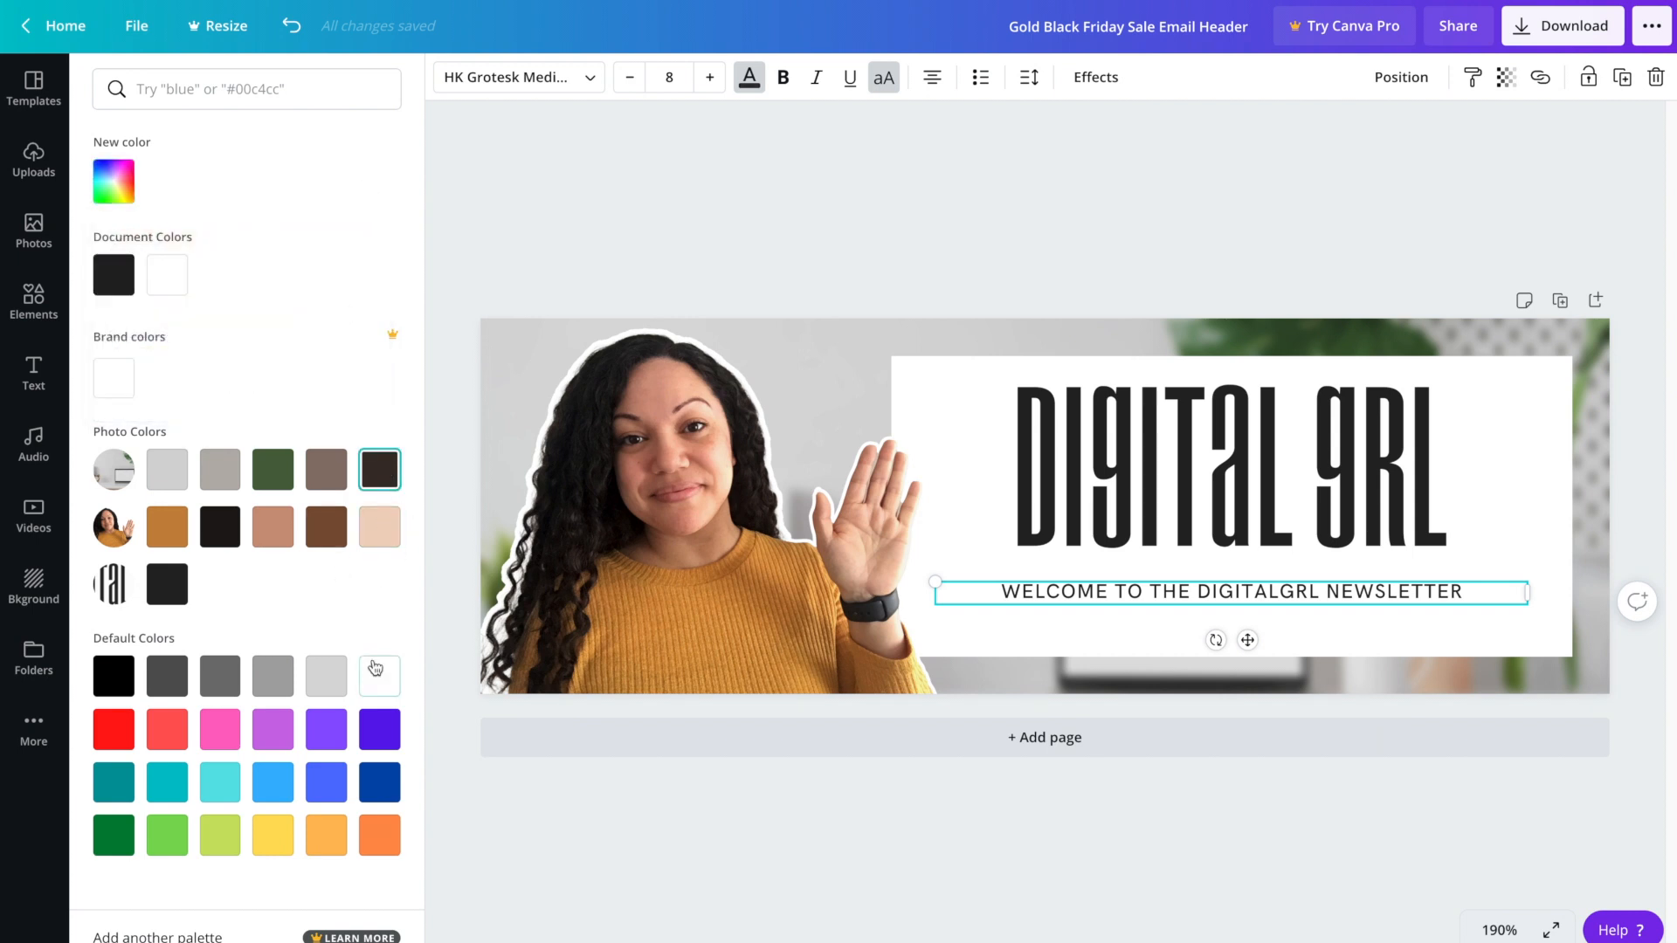
{"action": "left_click", "coordinate": [1268, 770]}
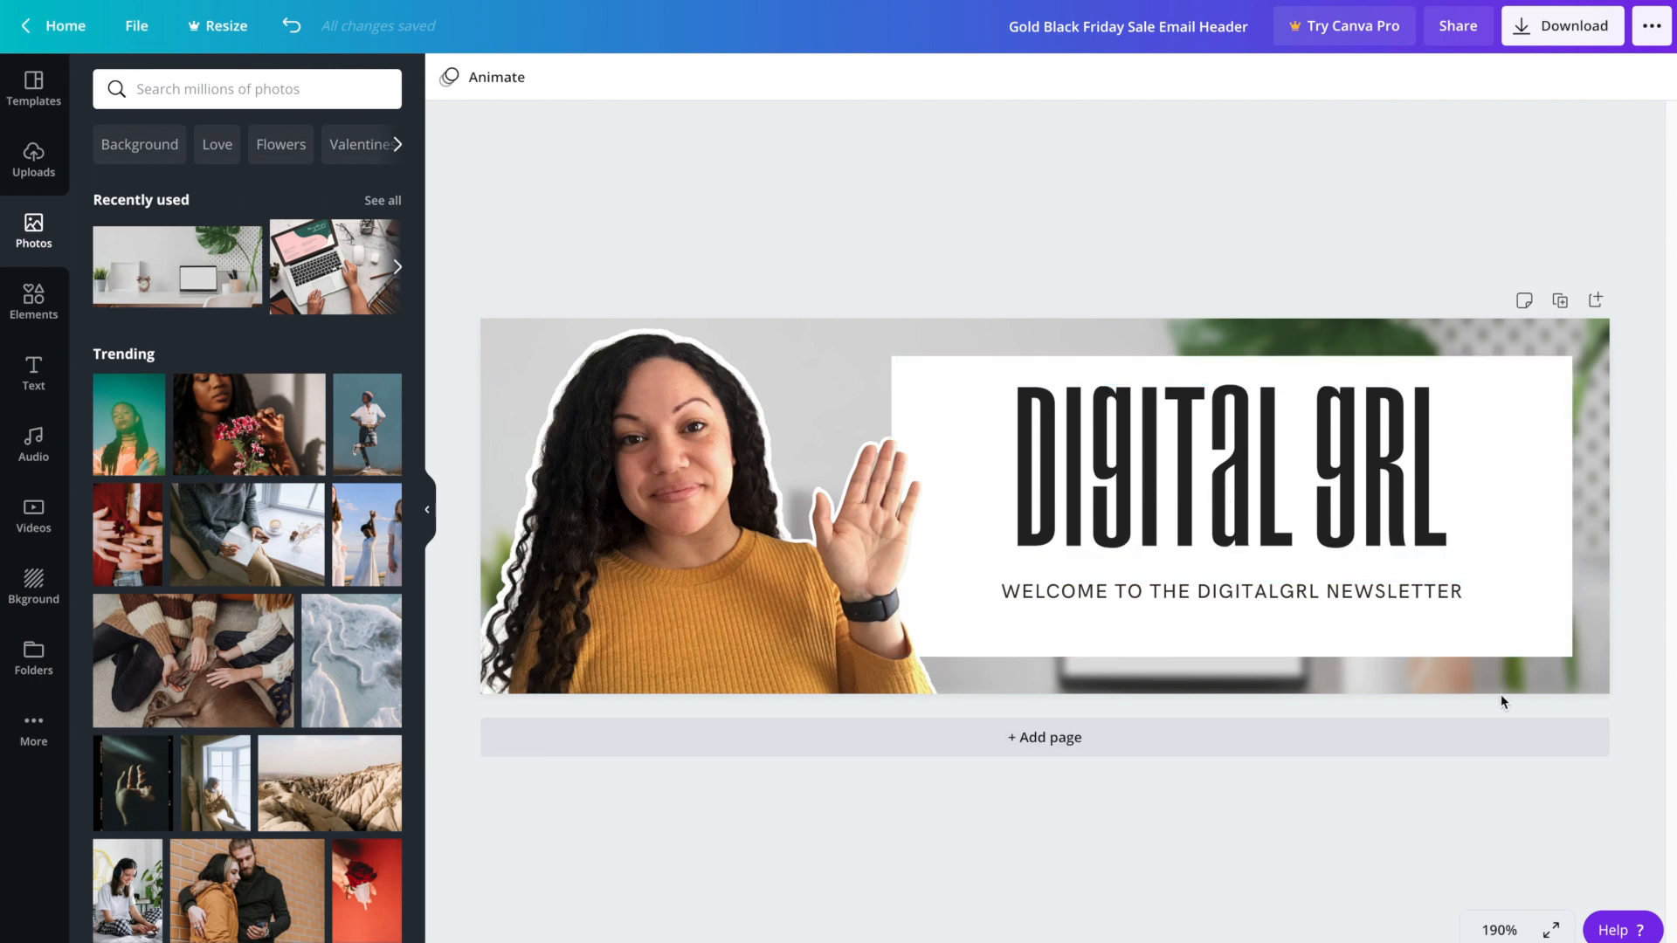
{"action": "key", "text": "ctrl+z"}
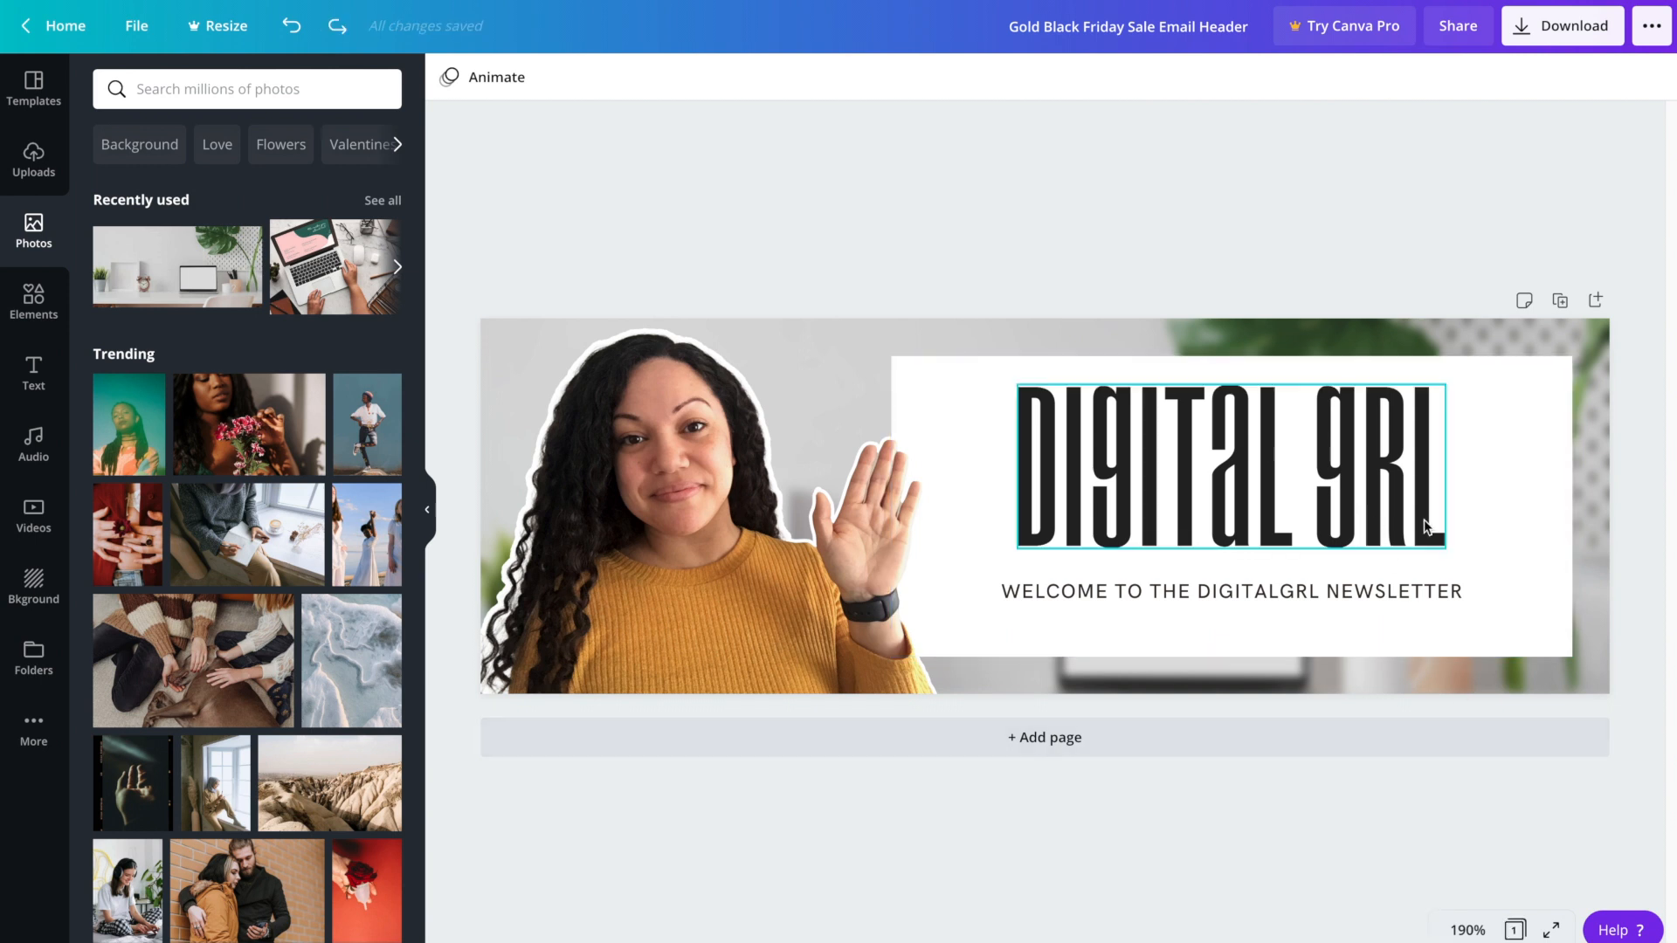
Move the Digital Grl logo and welcome tagline down together so they are vertically centred in the white box
{"action": "left_click", "coordinate": [1282, 466]}
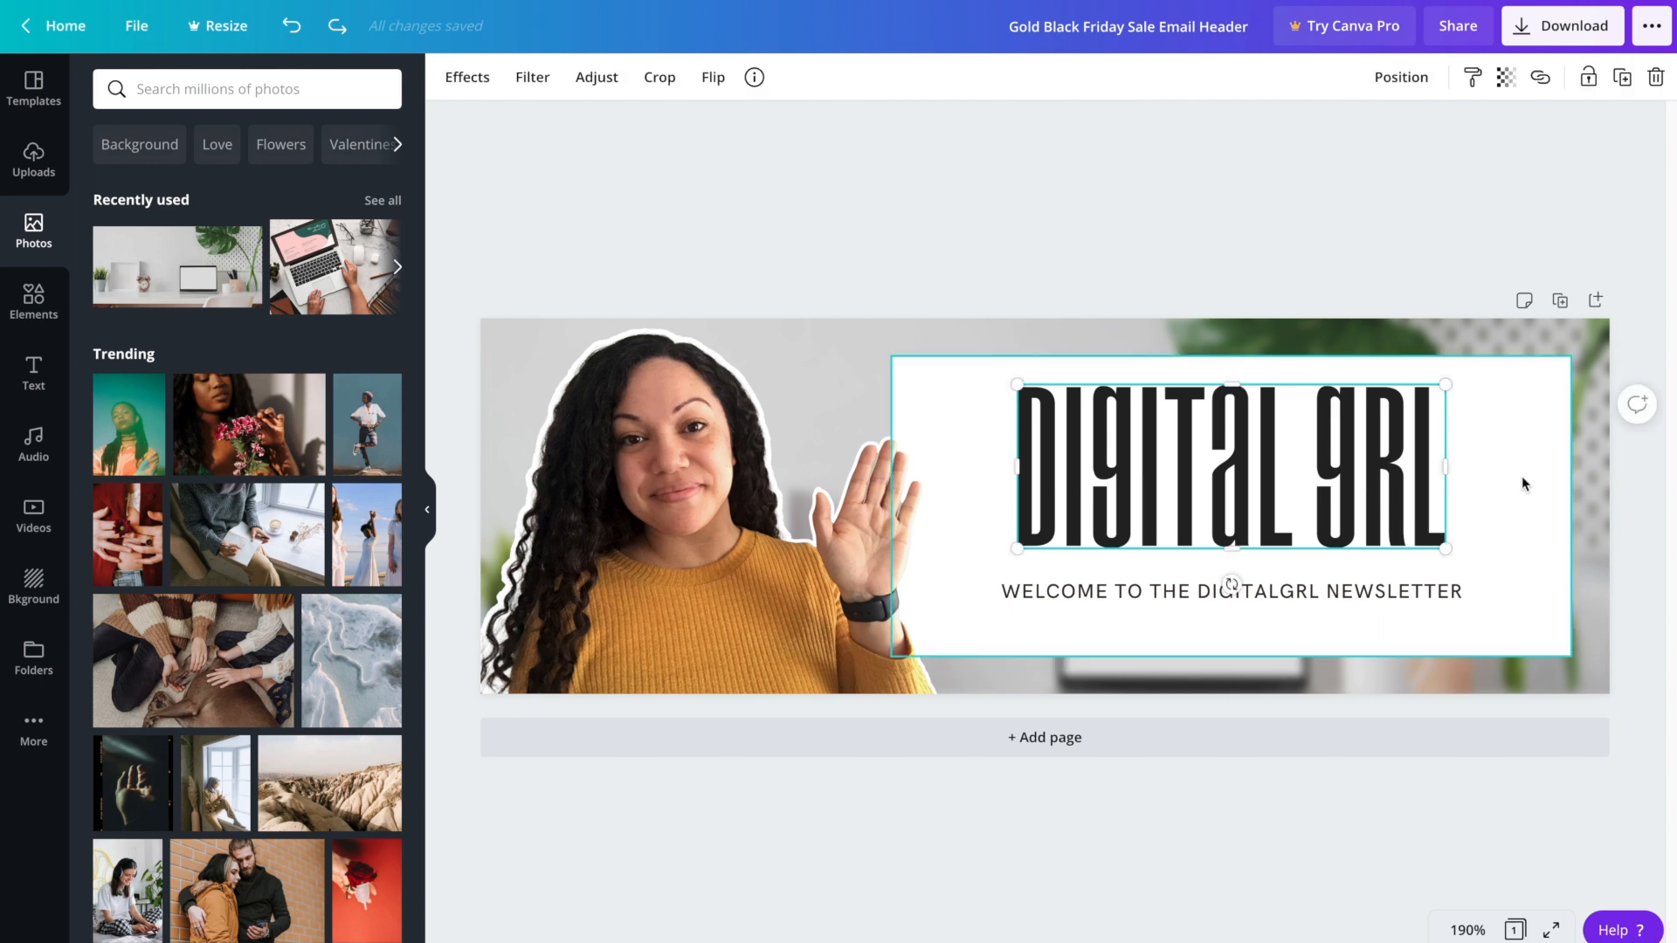
{"action": "left_click", "coordinate": [1436, 590], "text": "shift"}
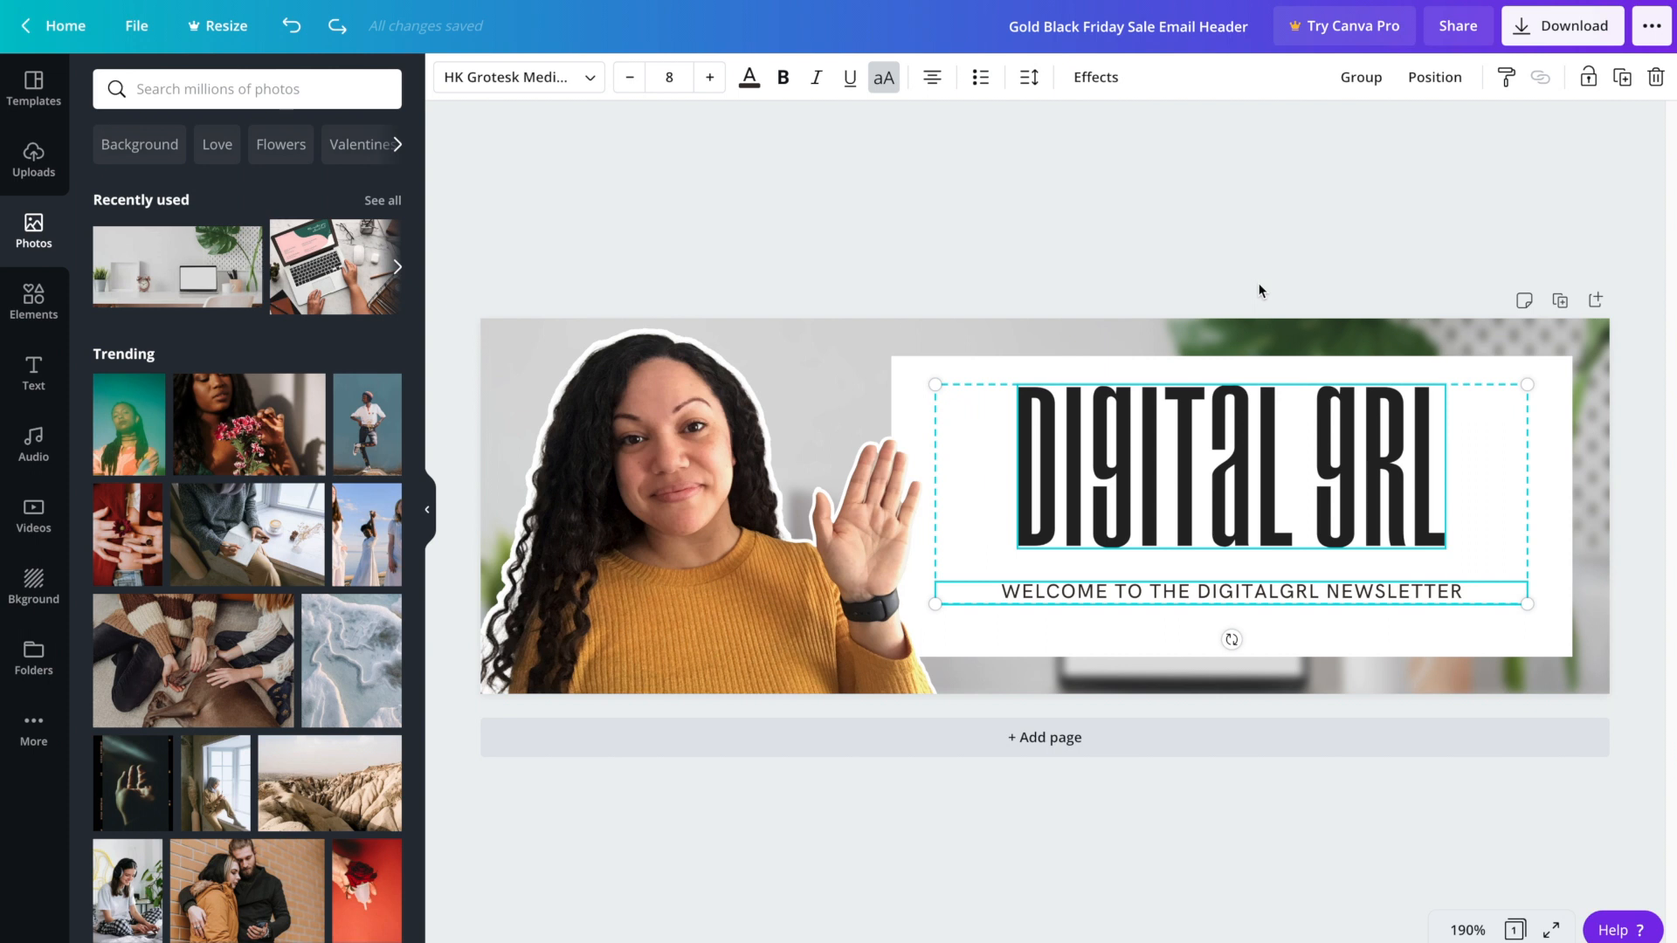
{"action": "key", "text": "Down"}
{"action": "key", "text": "Down"}
{"action": "key", "text": "Down"}
{"action": "key", "text": "Down"}
{"action": "key", "text": "Down"}
{"action": "key", "text": "Down"}
{"action": "key", "text": "Down"}
{"action": "key", "text": "Down"}
{"action": "key", "text": "Down"}
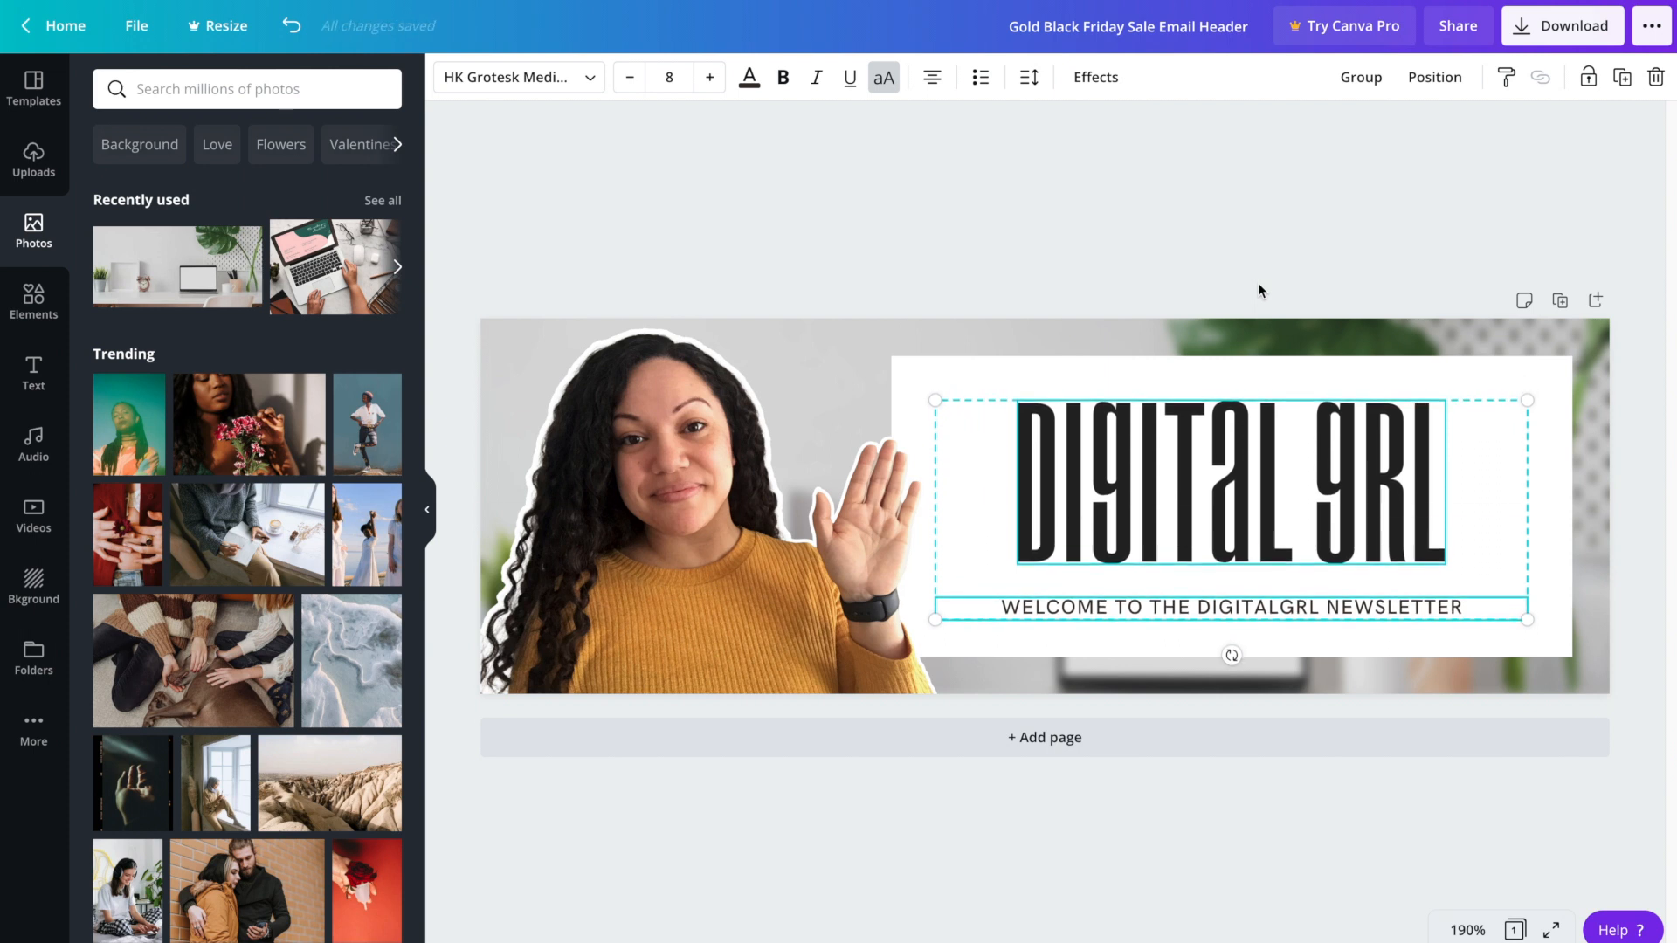
{"action": "key", "text": "Down"}
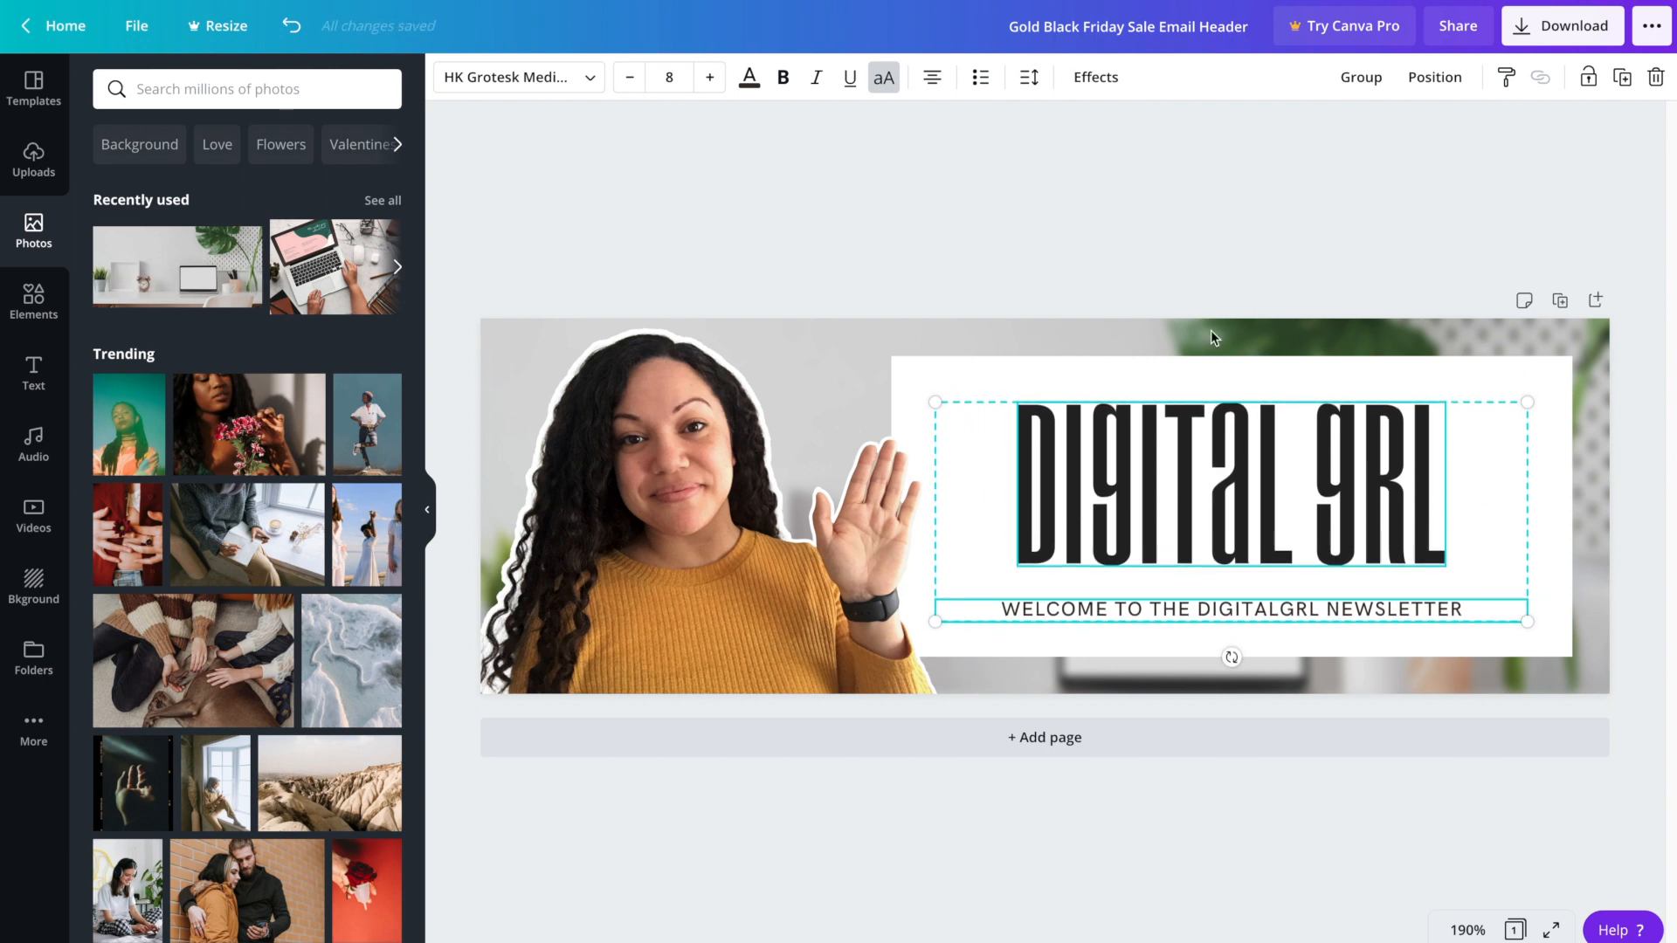
{"action": "left_click", "coordinate": [1318, 851]}
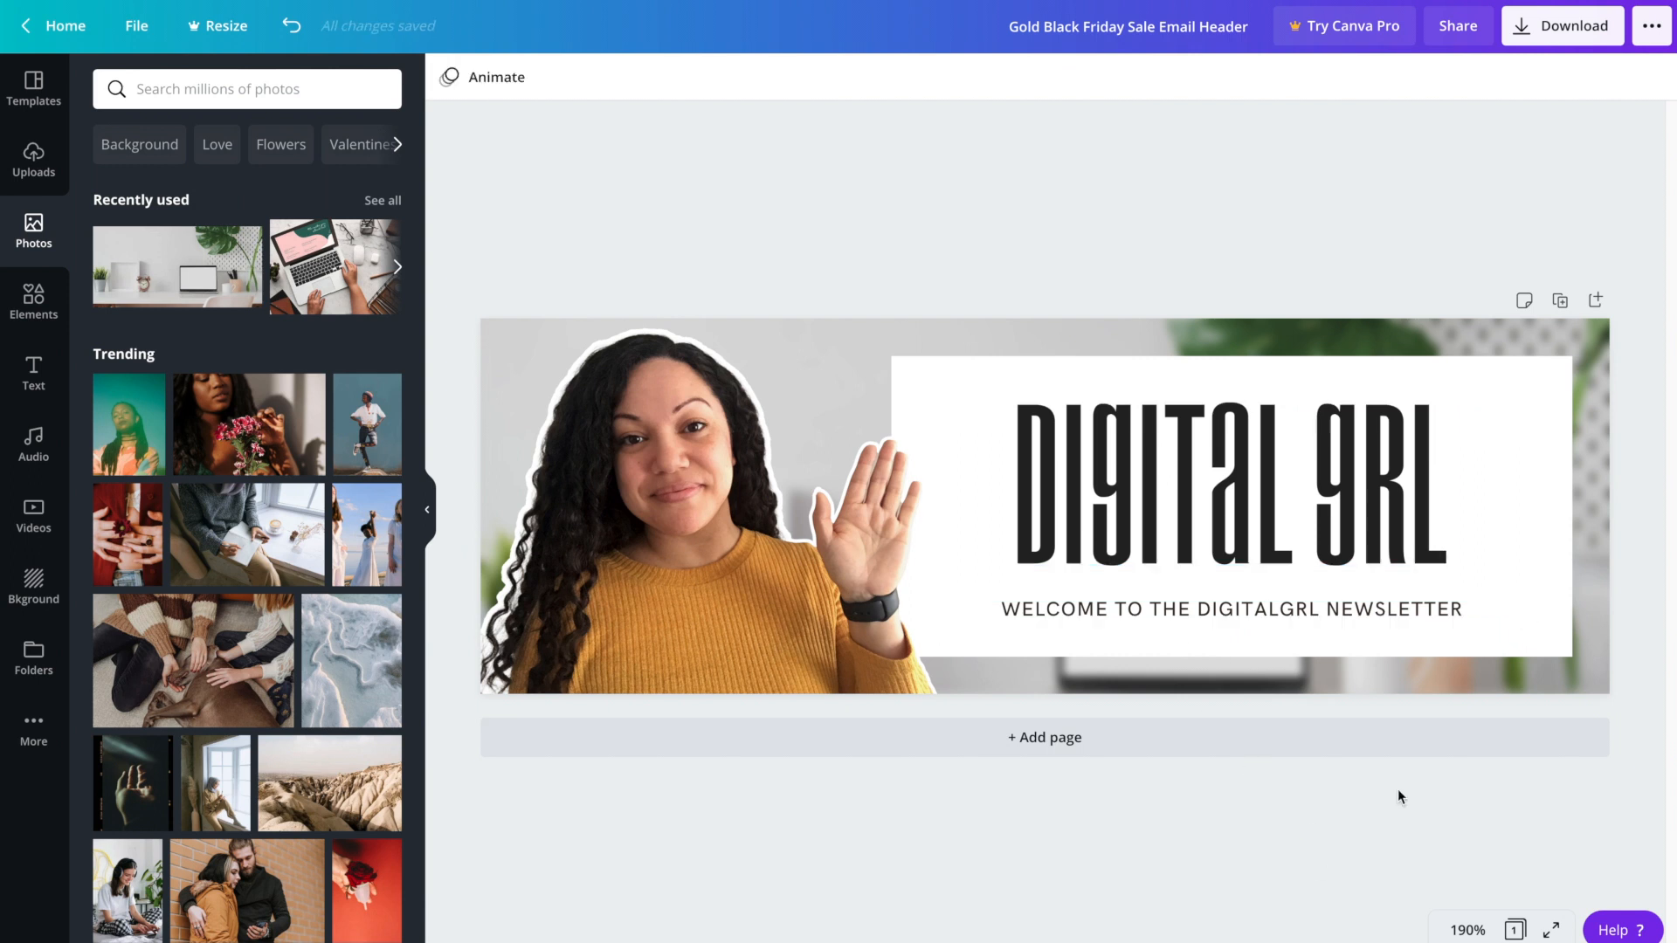
Download the finished email header design as a PNG
{"action": "left_click", "coordinate": [1575, 33]}
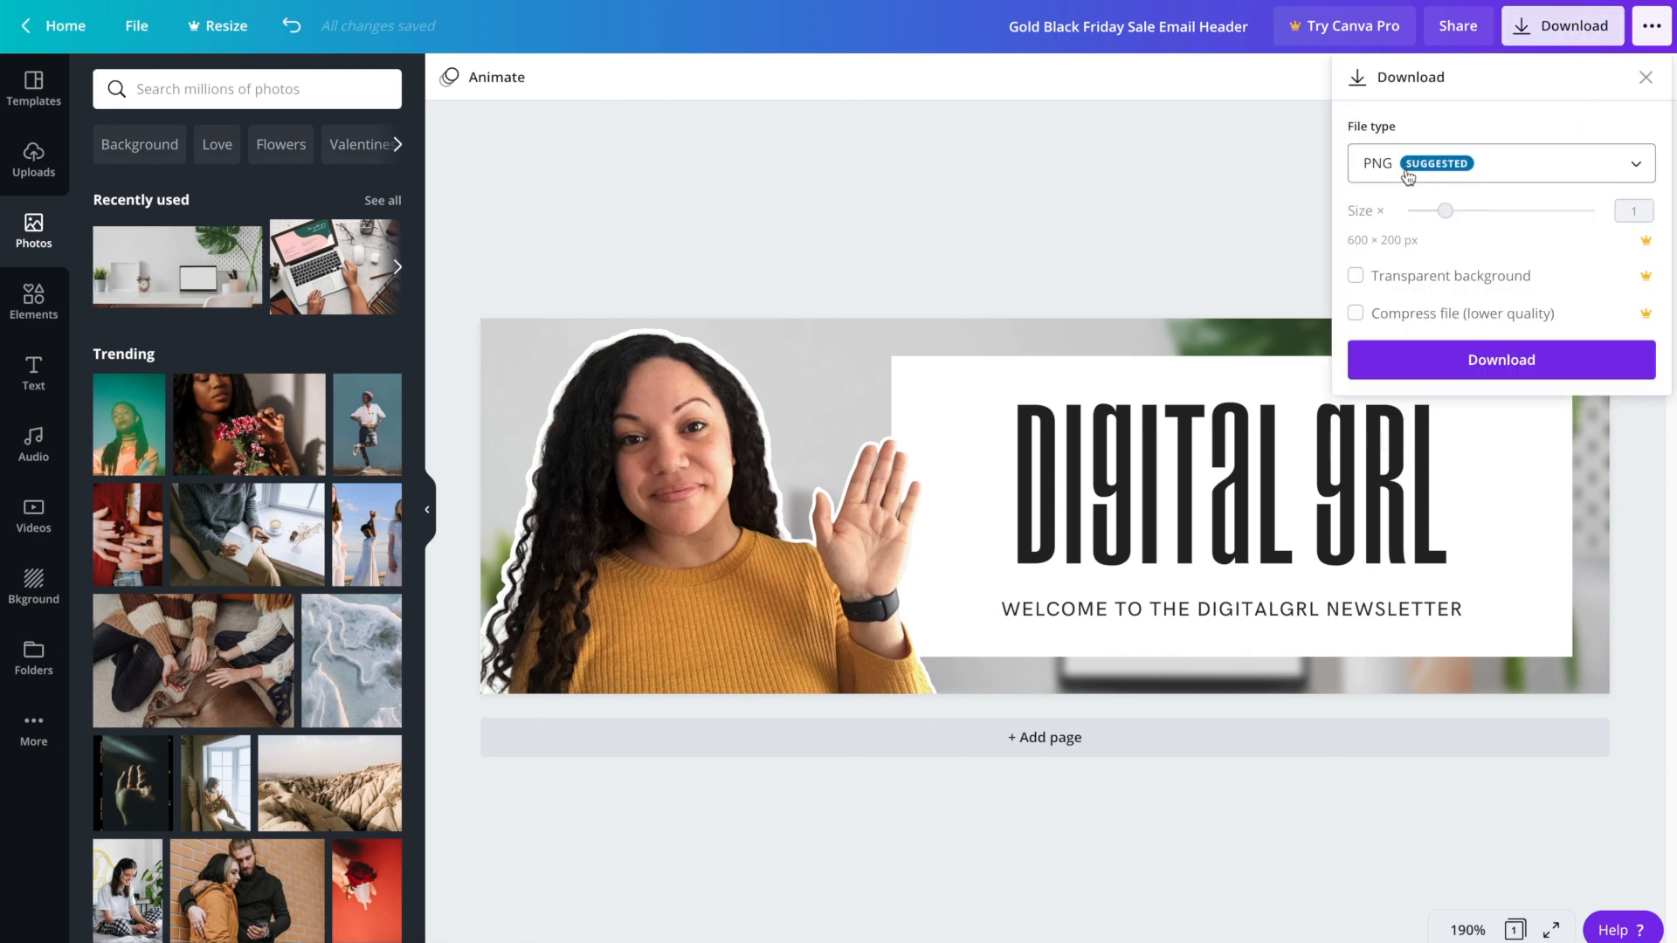
{"action": "left_click", "coordinate": [1548, 174]}
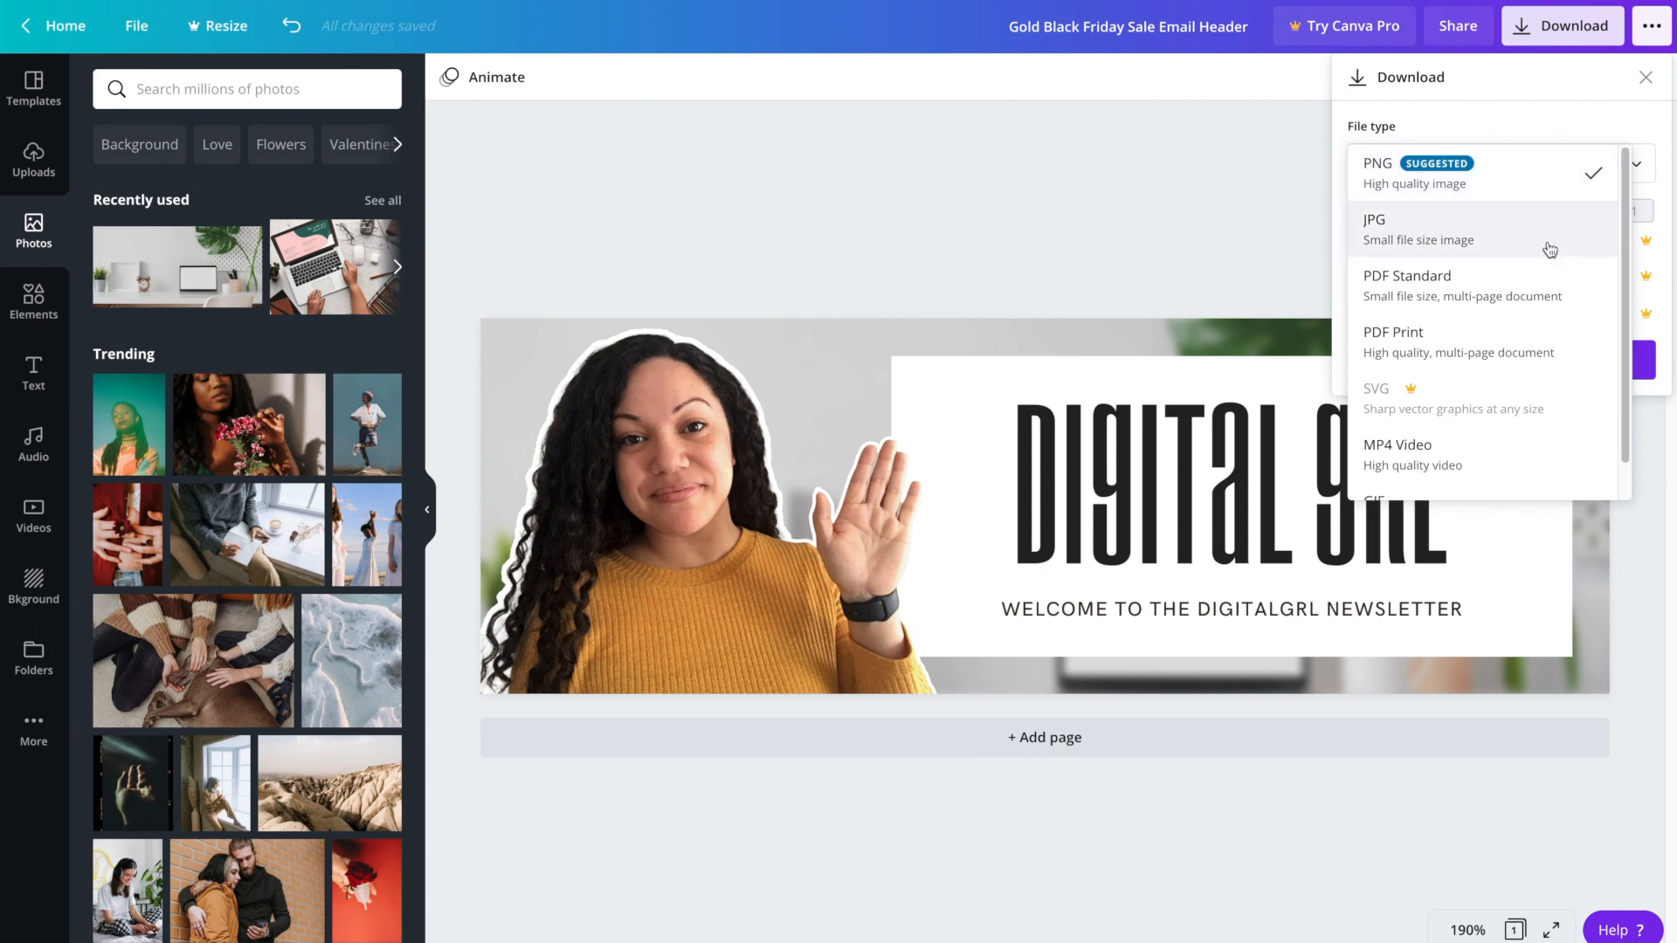
{"action": "left_click", "coordinate": [1504, 179]}
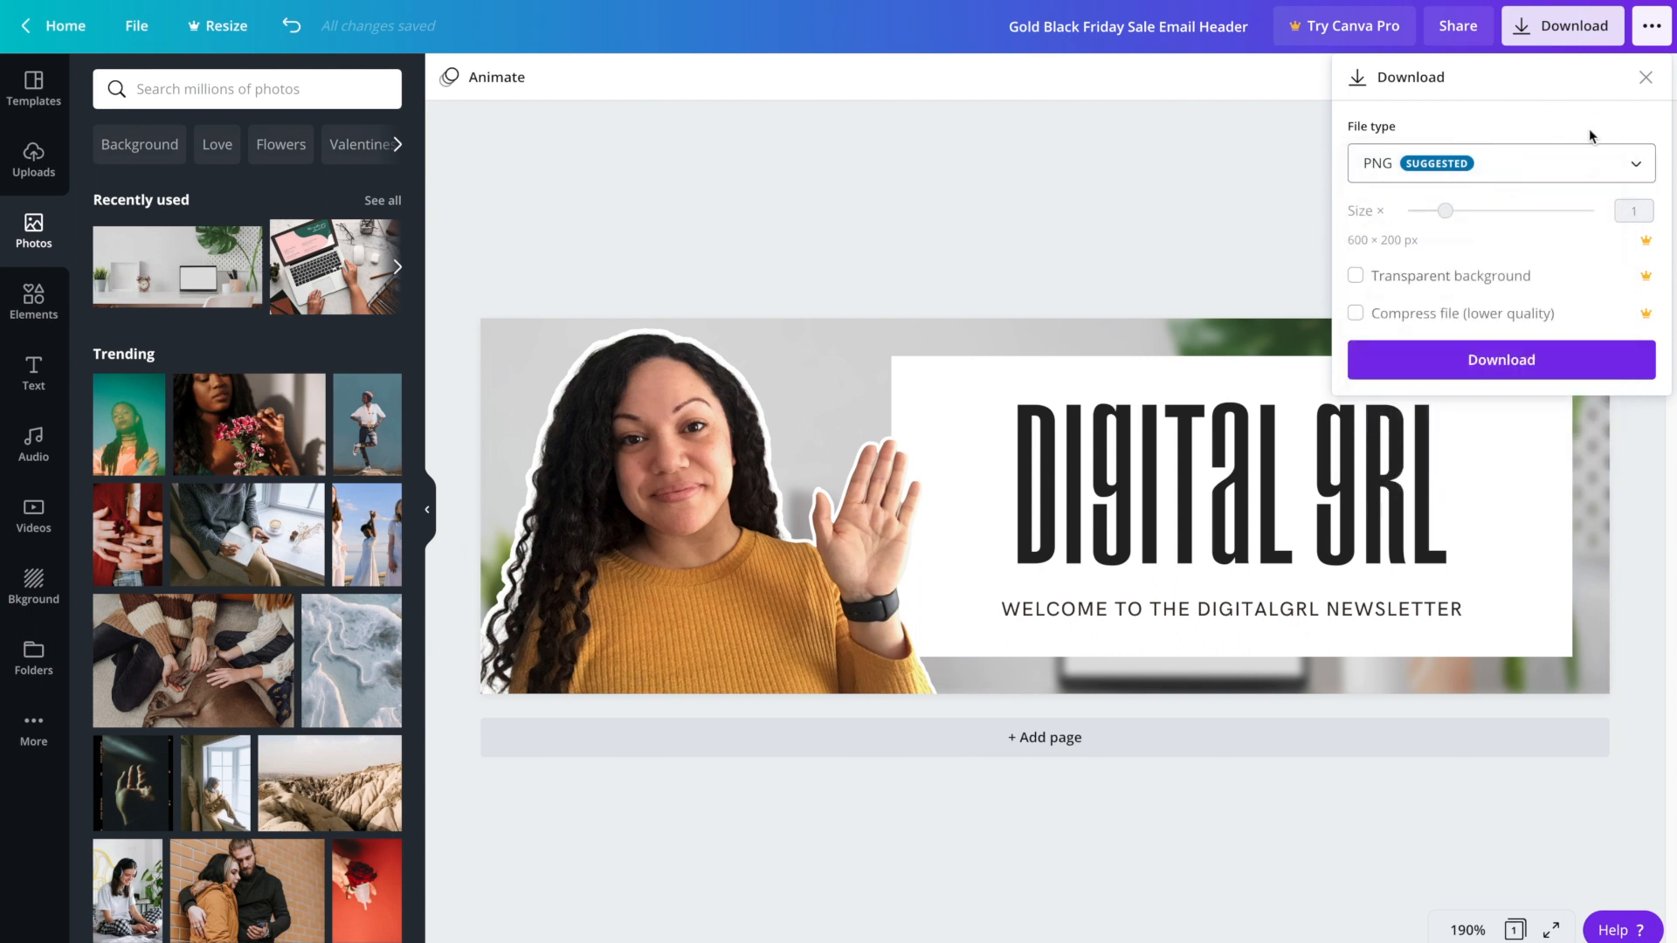
{"action": "left_click", "coordinate": [1594, 374]}
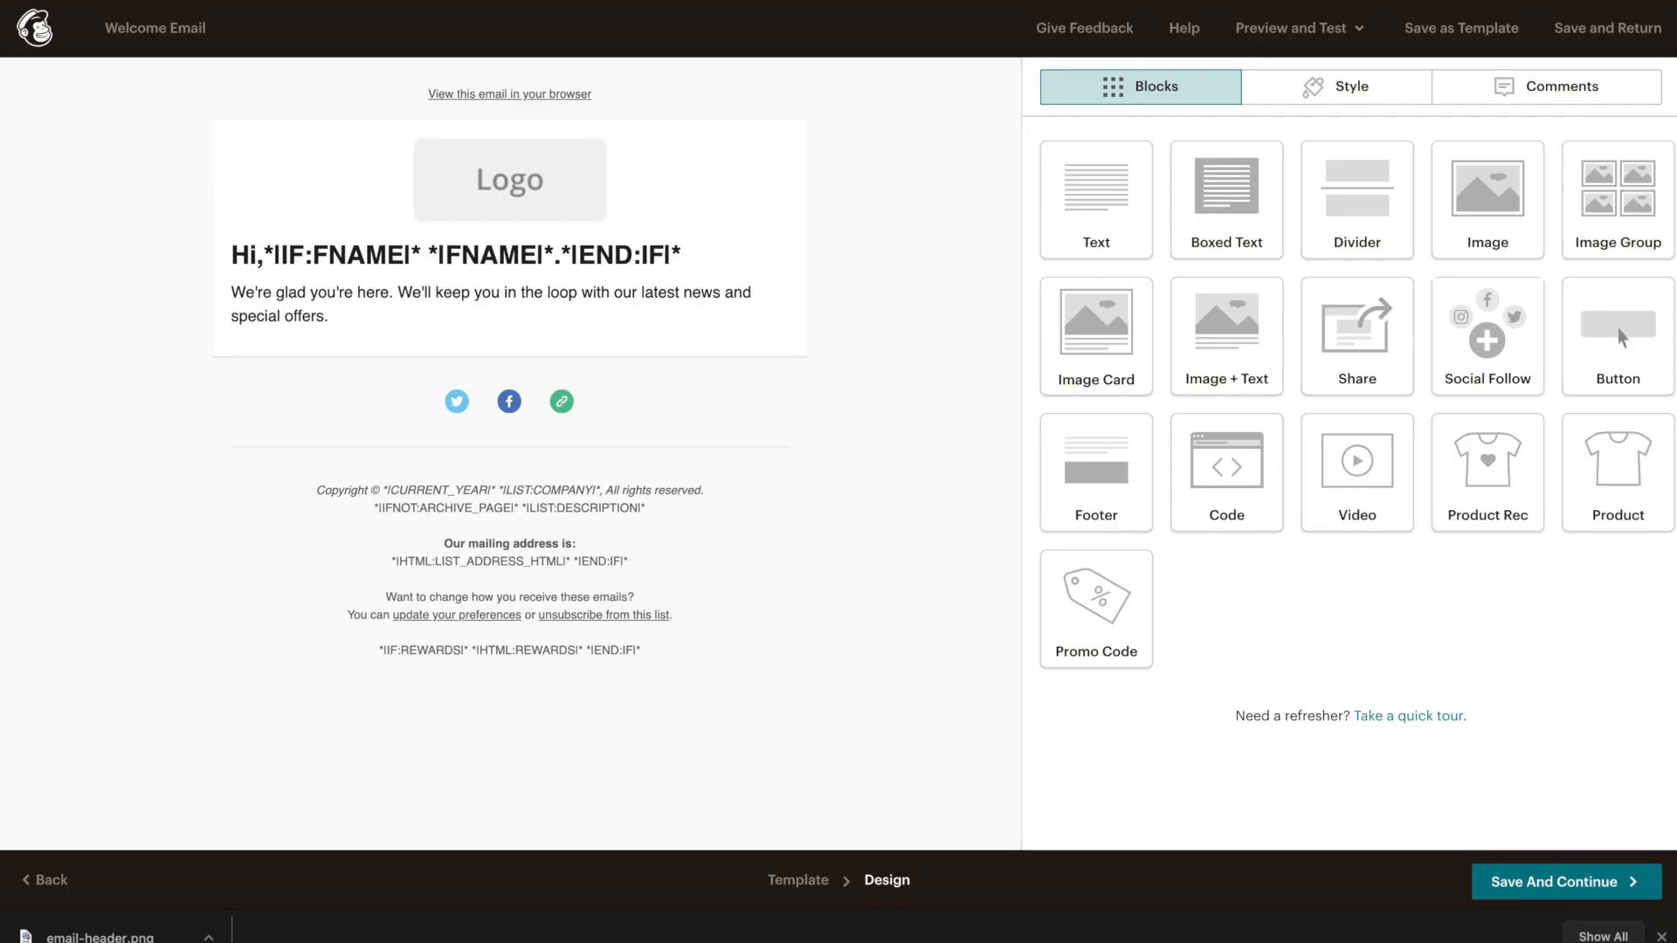
In the Mailchimp welcome email, replace the placeholder logo with the uploaded email-header.png image
{"action": "mouse_move", "coordinate": [729, 192]}
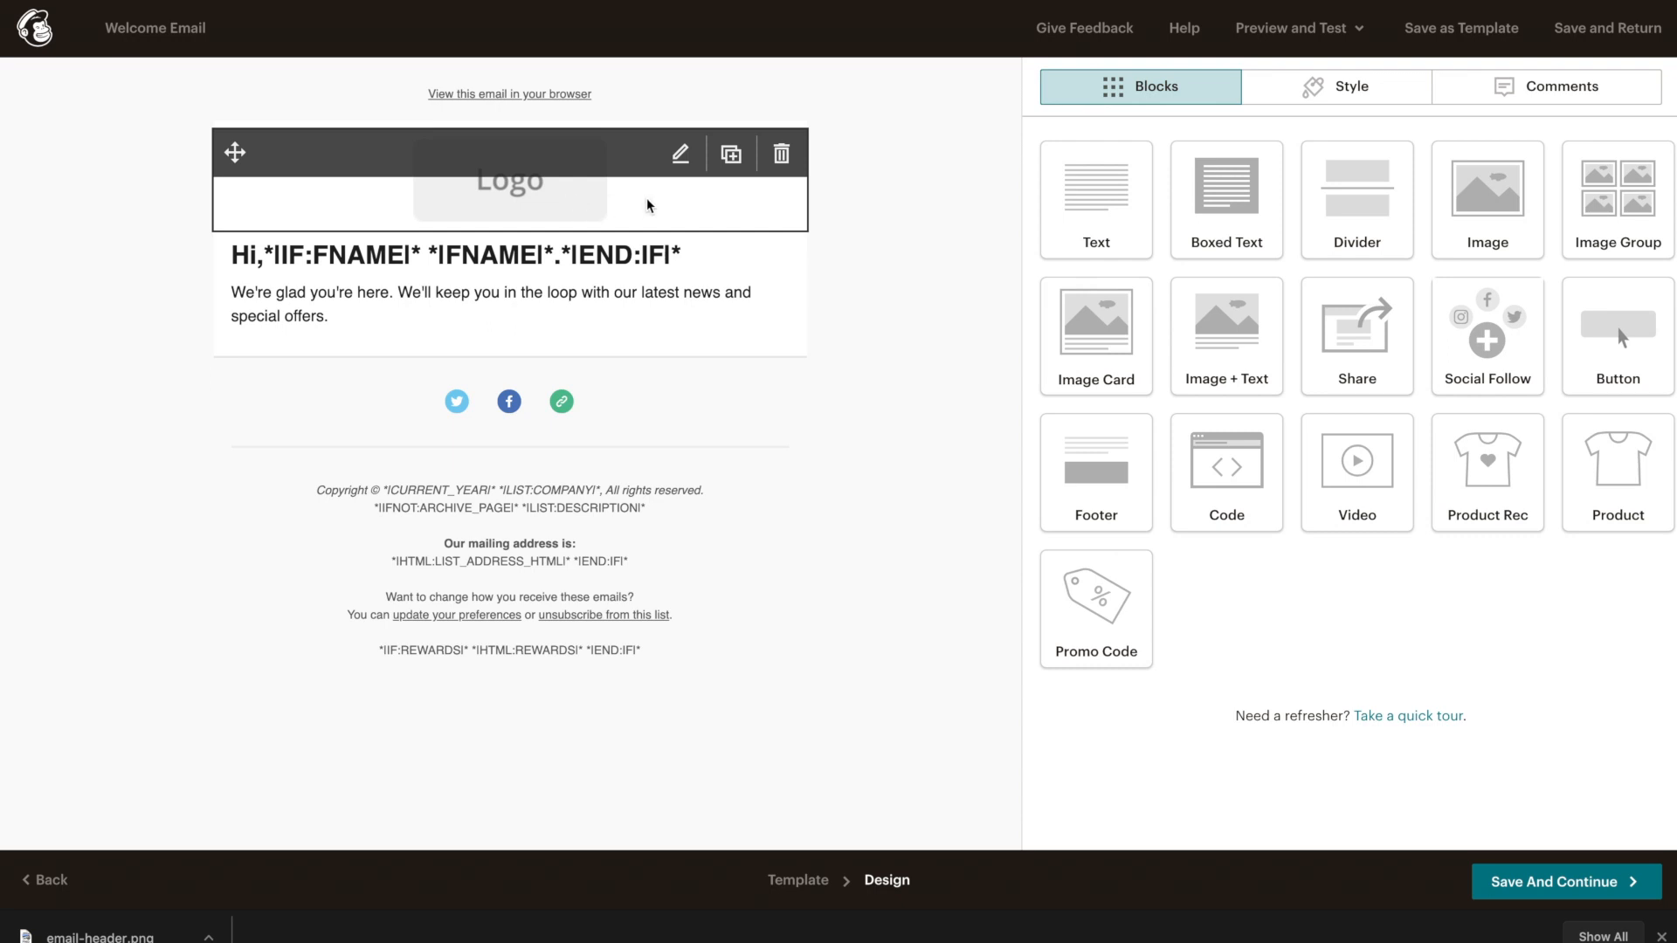
{"action": "left_click", "coordinate": [682, 164]}
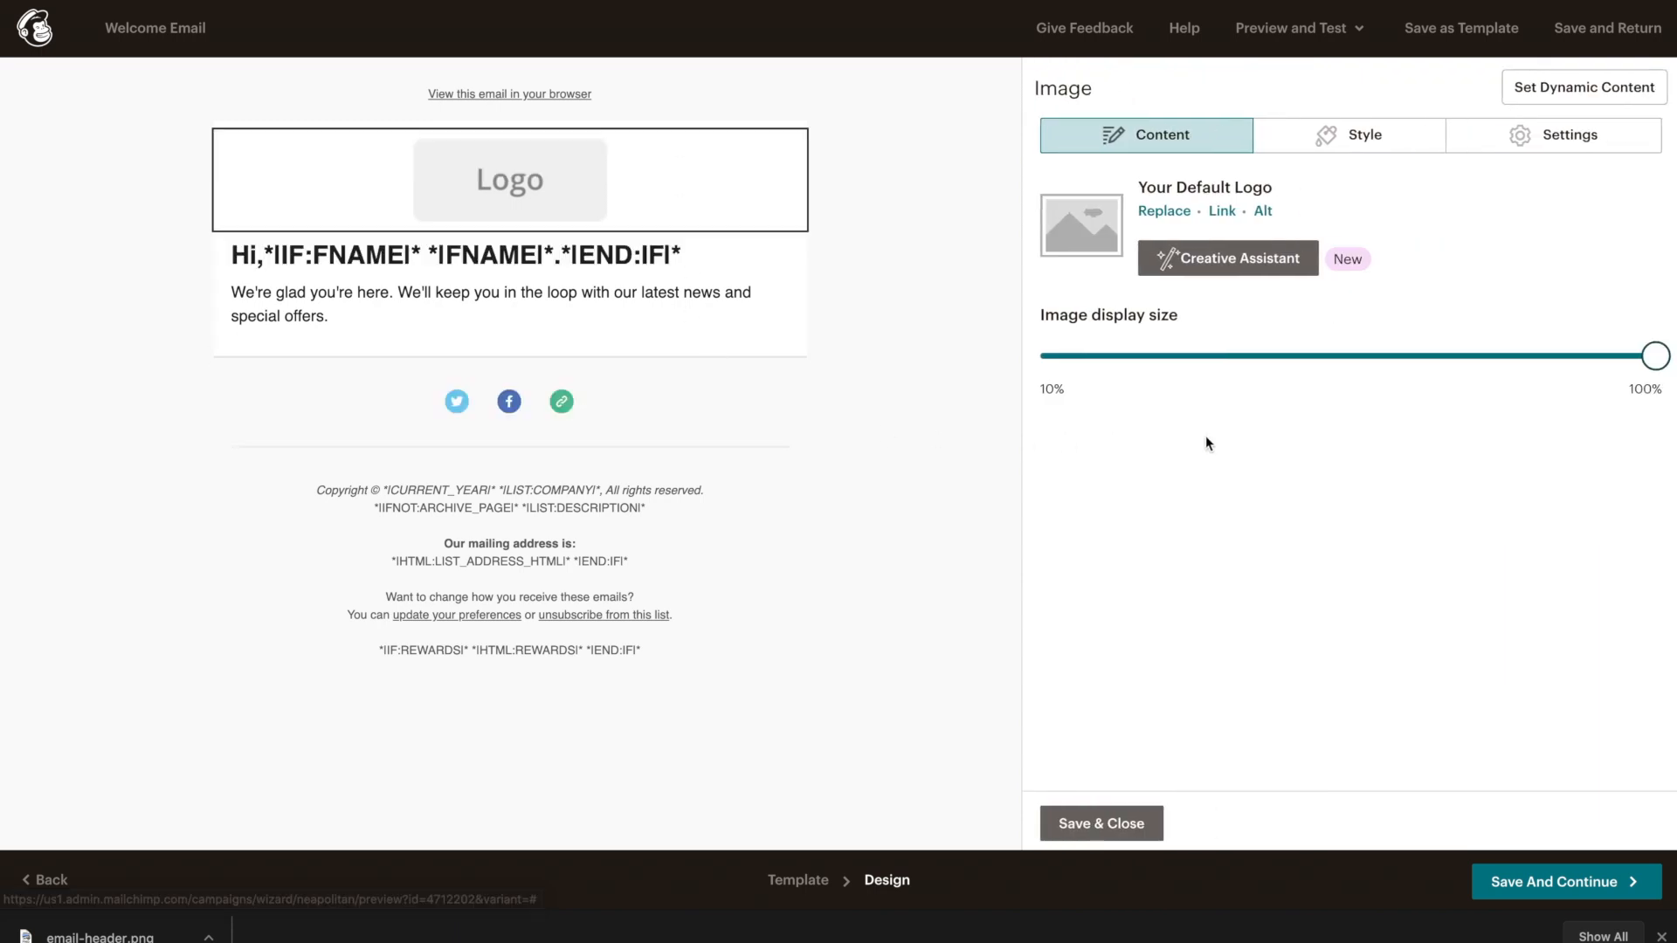
{"action": "left_click", "coordinate": [1164, 212]}
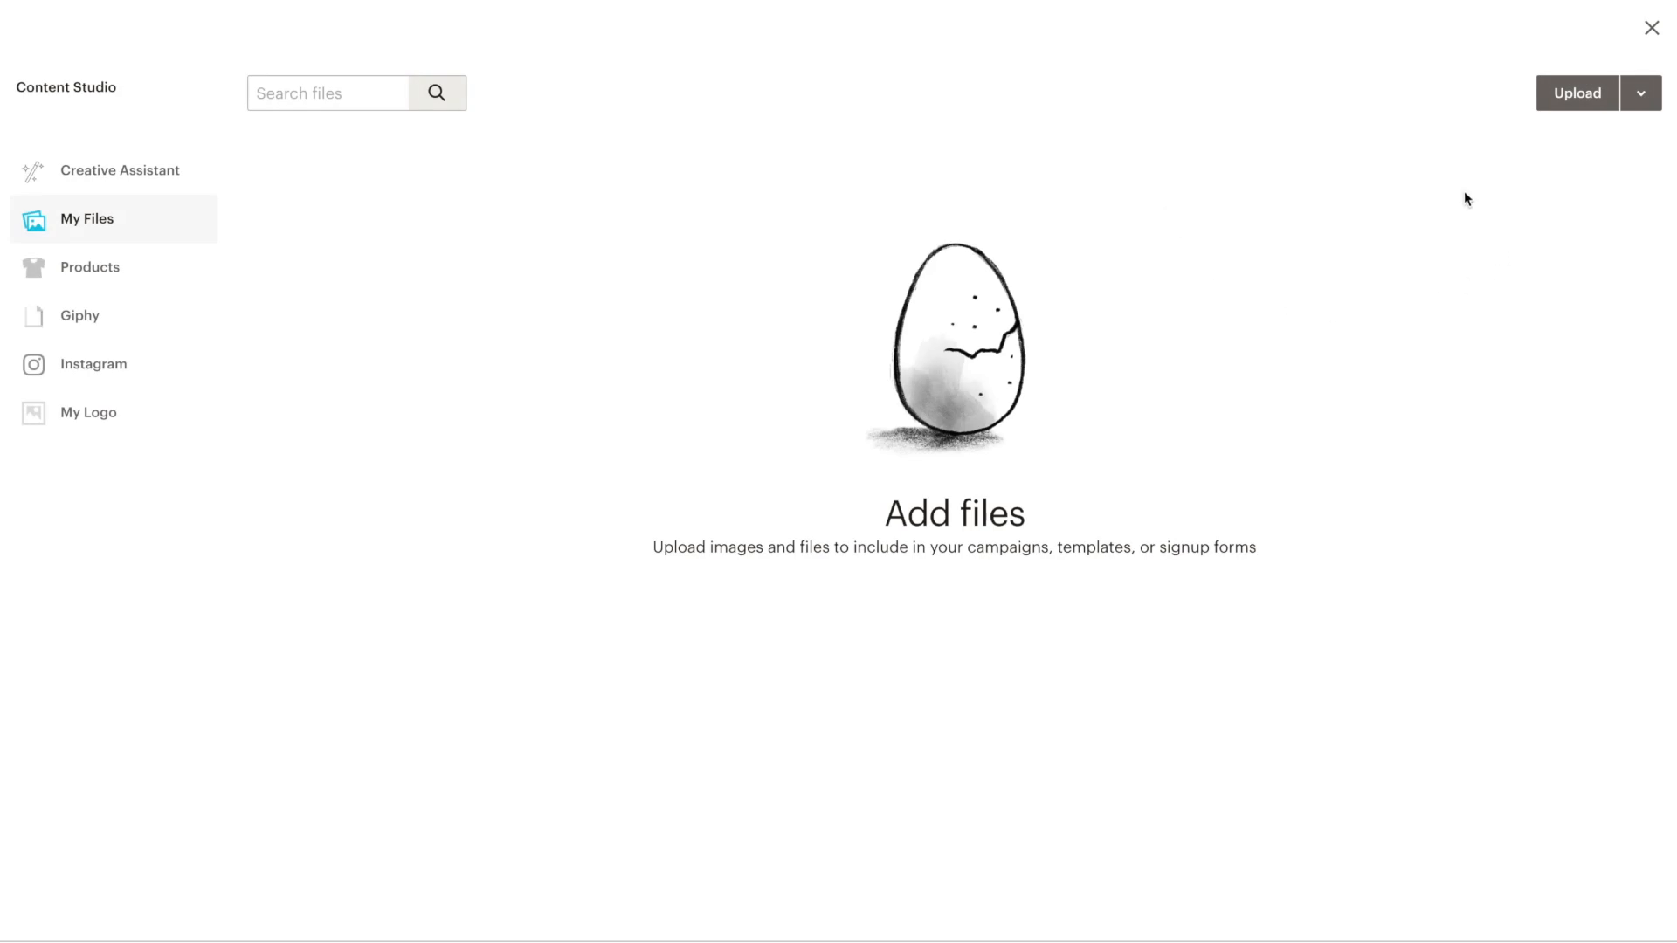
{"action": "left_click", "coordinate": [1570, 103]}
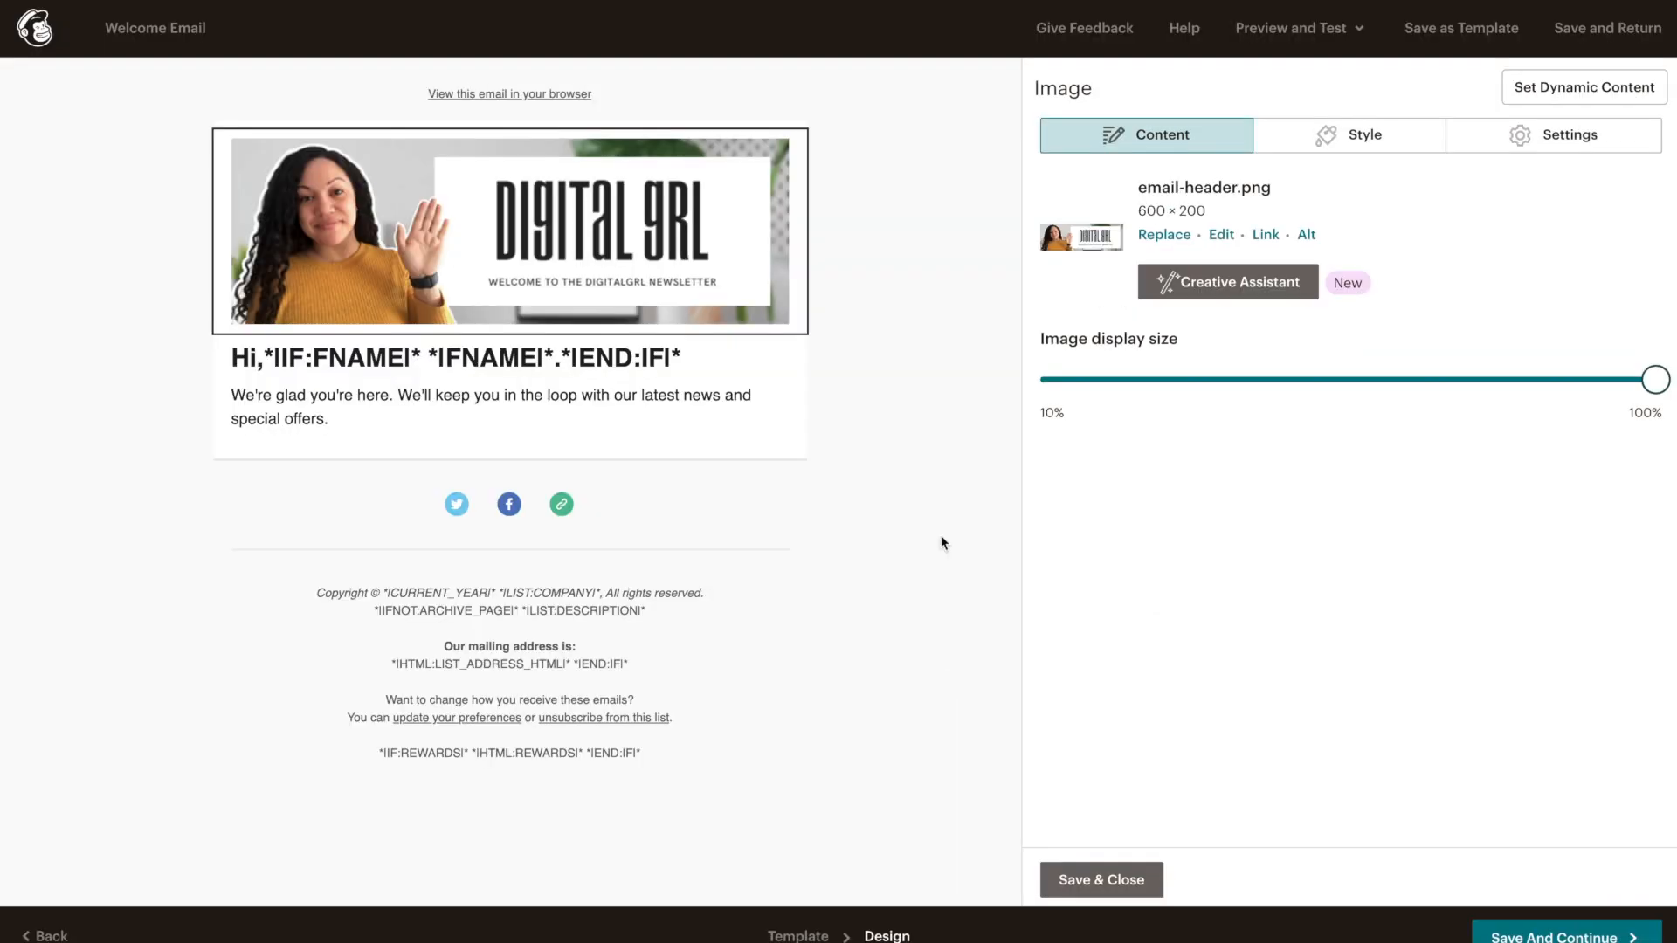
Open the header image's web address link settings, confirm them, and save and close the image block
{"action": "mouse_move", "coordinate": [662, 278]}
{"action": "mouse_move", "coordinate": [732, 187]}
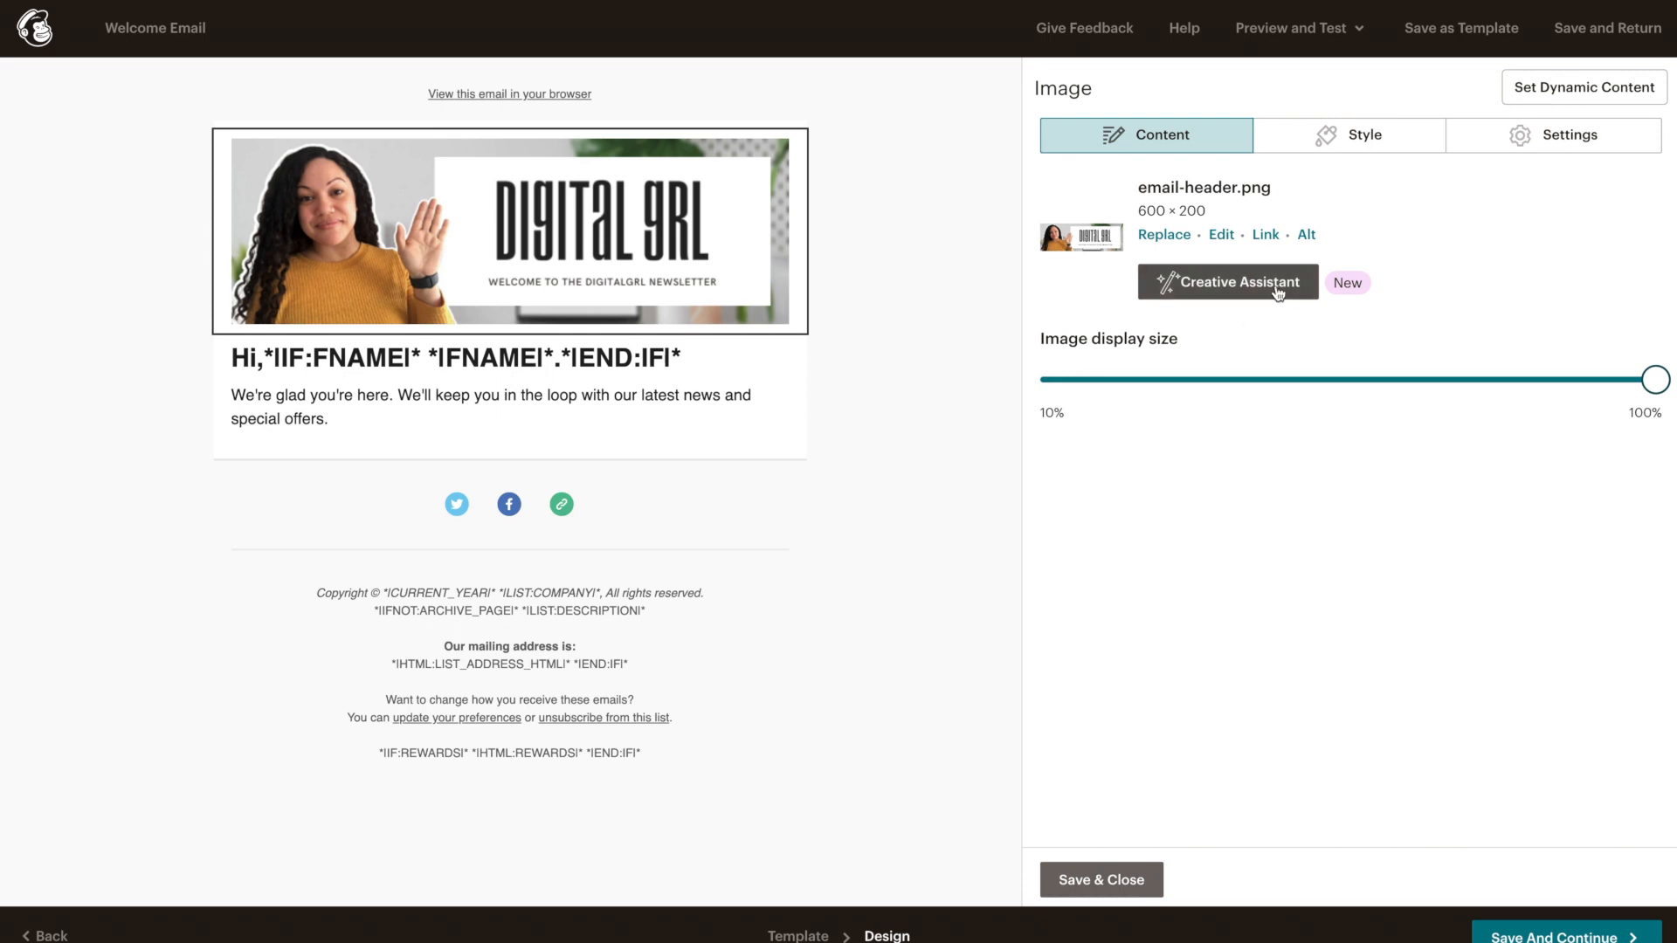
{"action": "left_click", "coordinate": [1265, 237]}
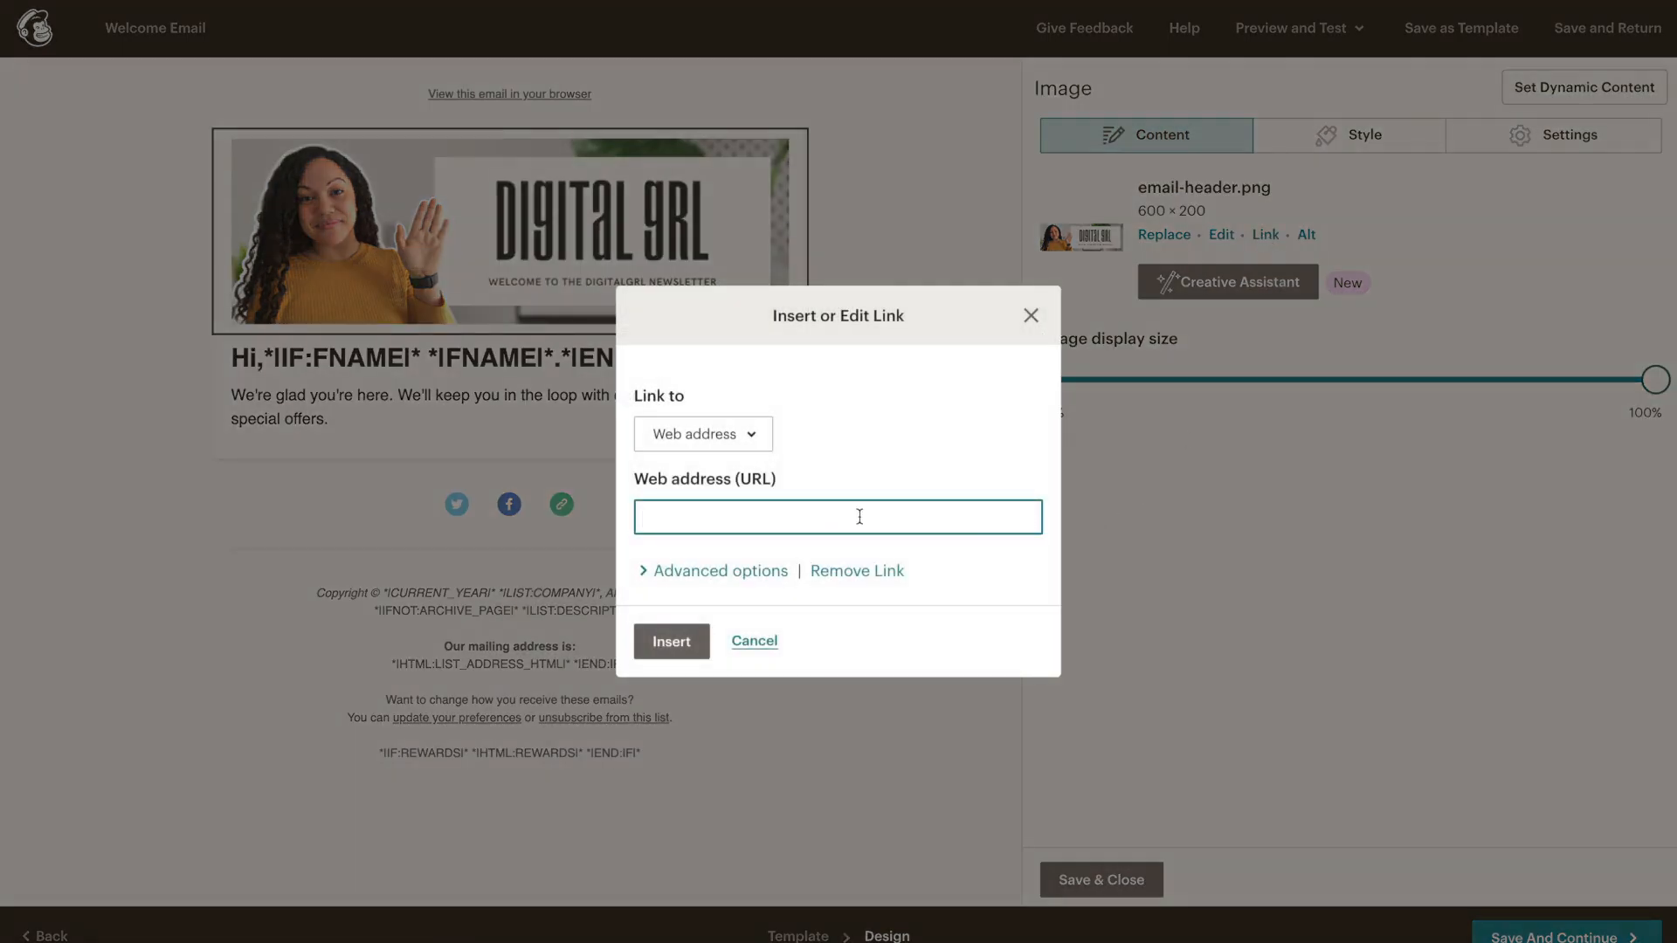
{"action": "left_click", "coordinate": [689, 640]}
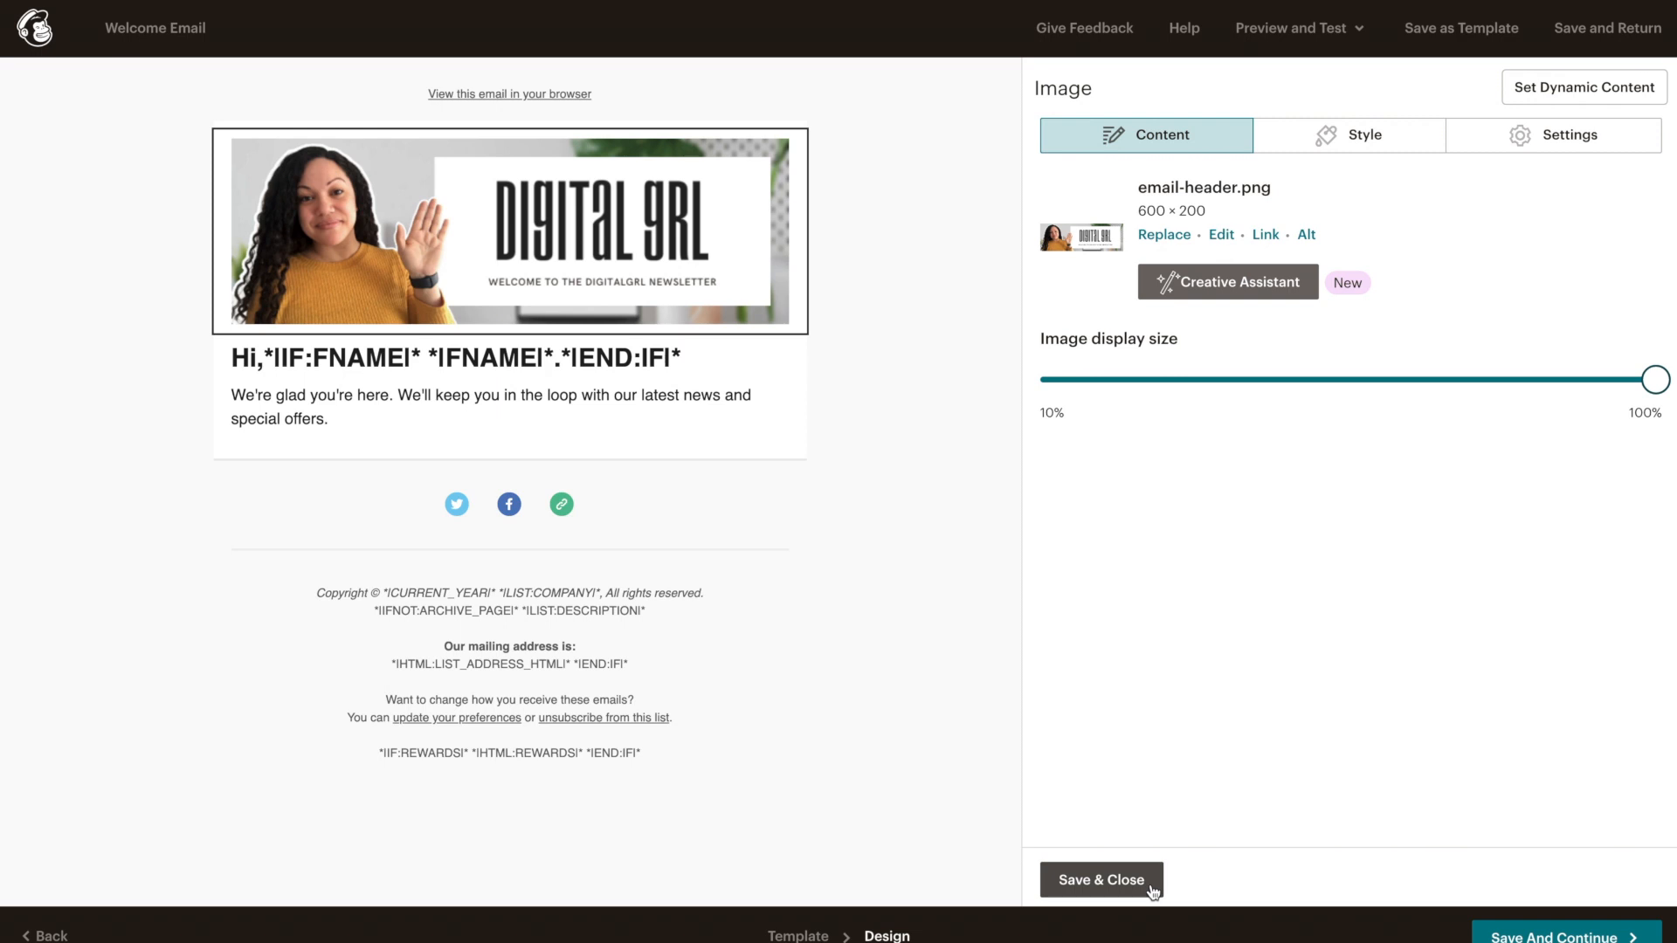
{"action": "left_click", "coordinate": [1151, 889]}
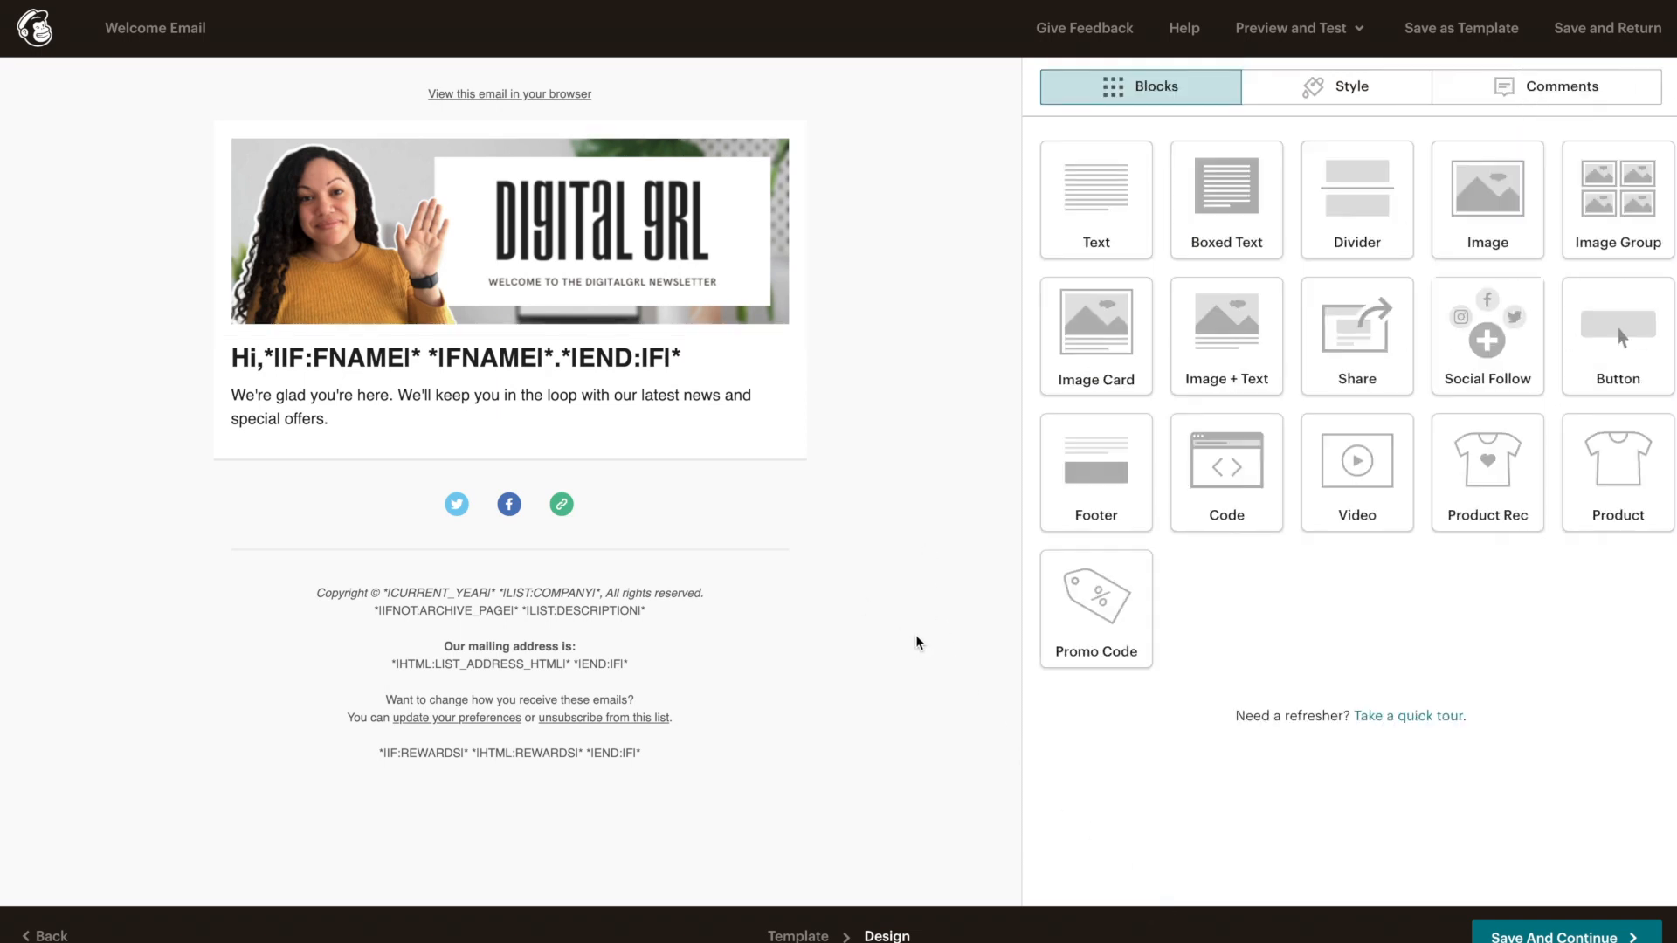
Replace the paragraph below the greeting with "Thank you for joining the DigitalGrl mailing list!" and begin the following sentence with "Be"
{"action": "mouse_move", "coordinate": [676, 487]}
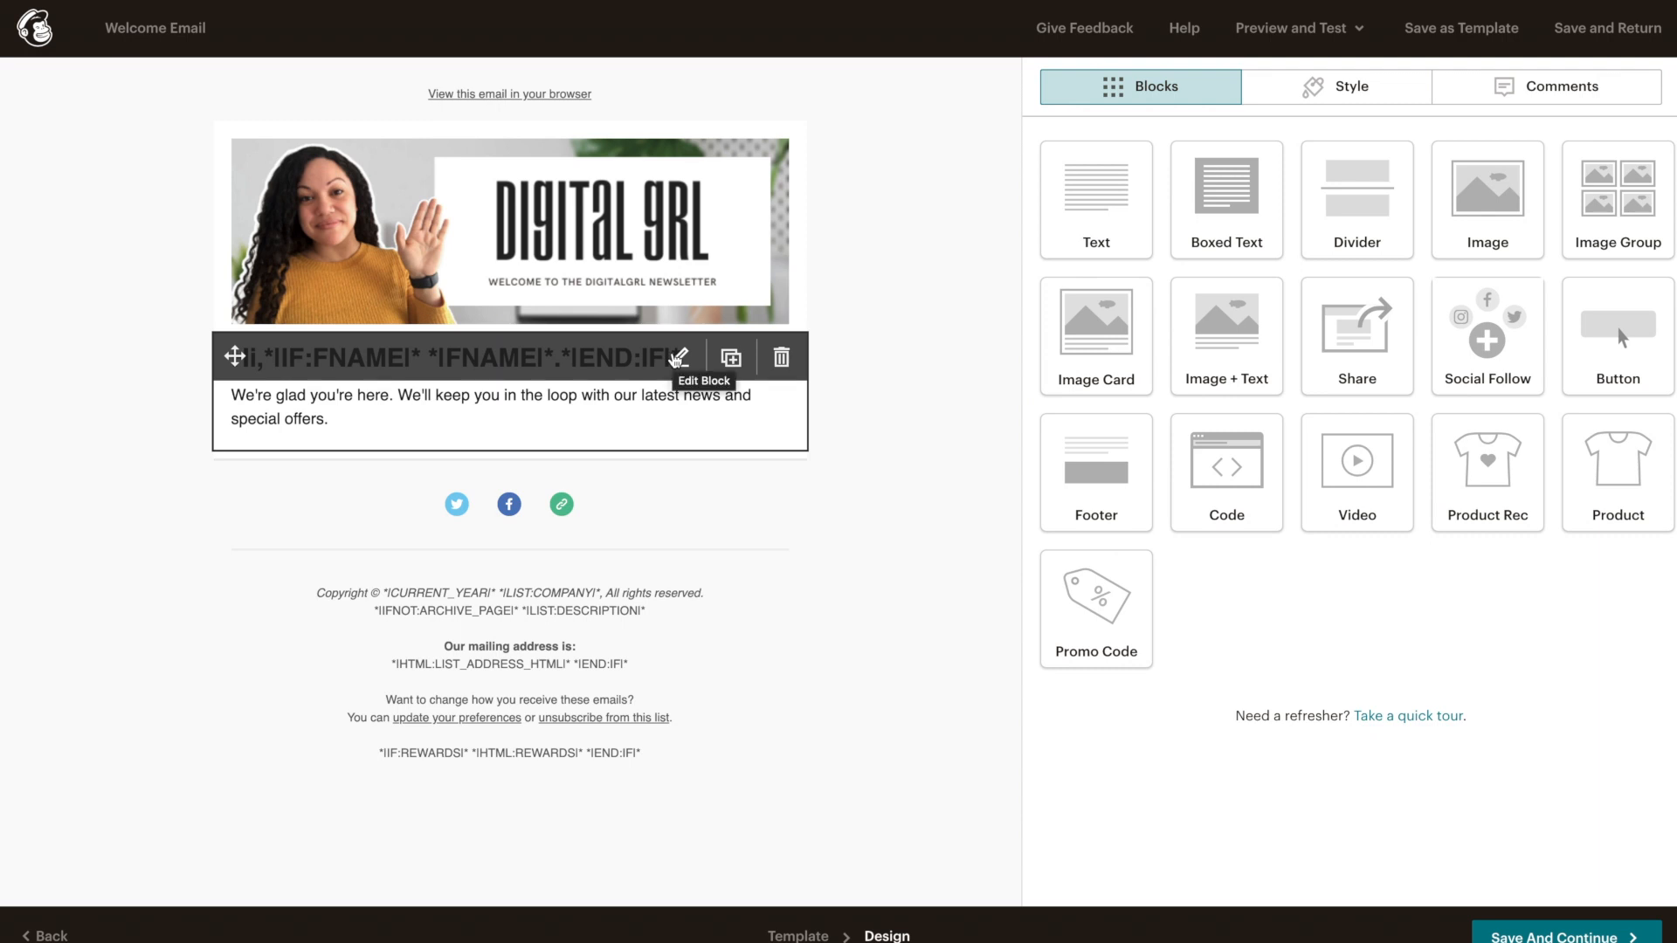
{"action": "left_click", "coordinate": [677, 358]}
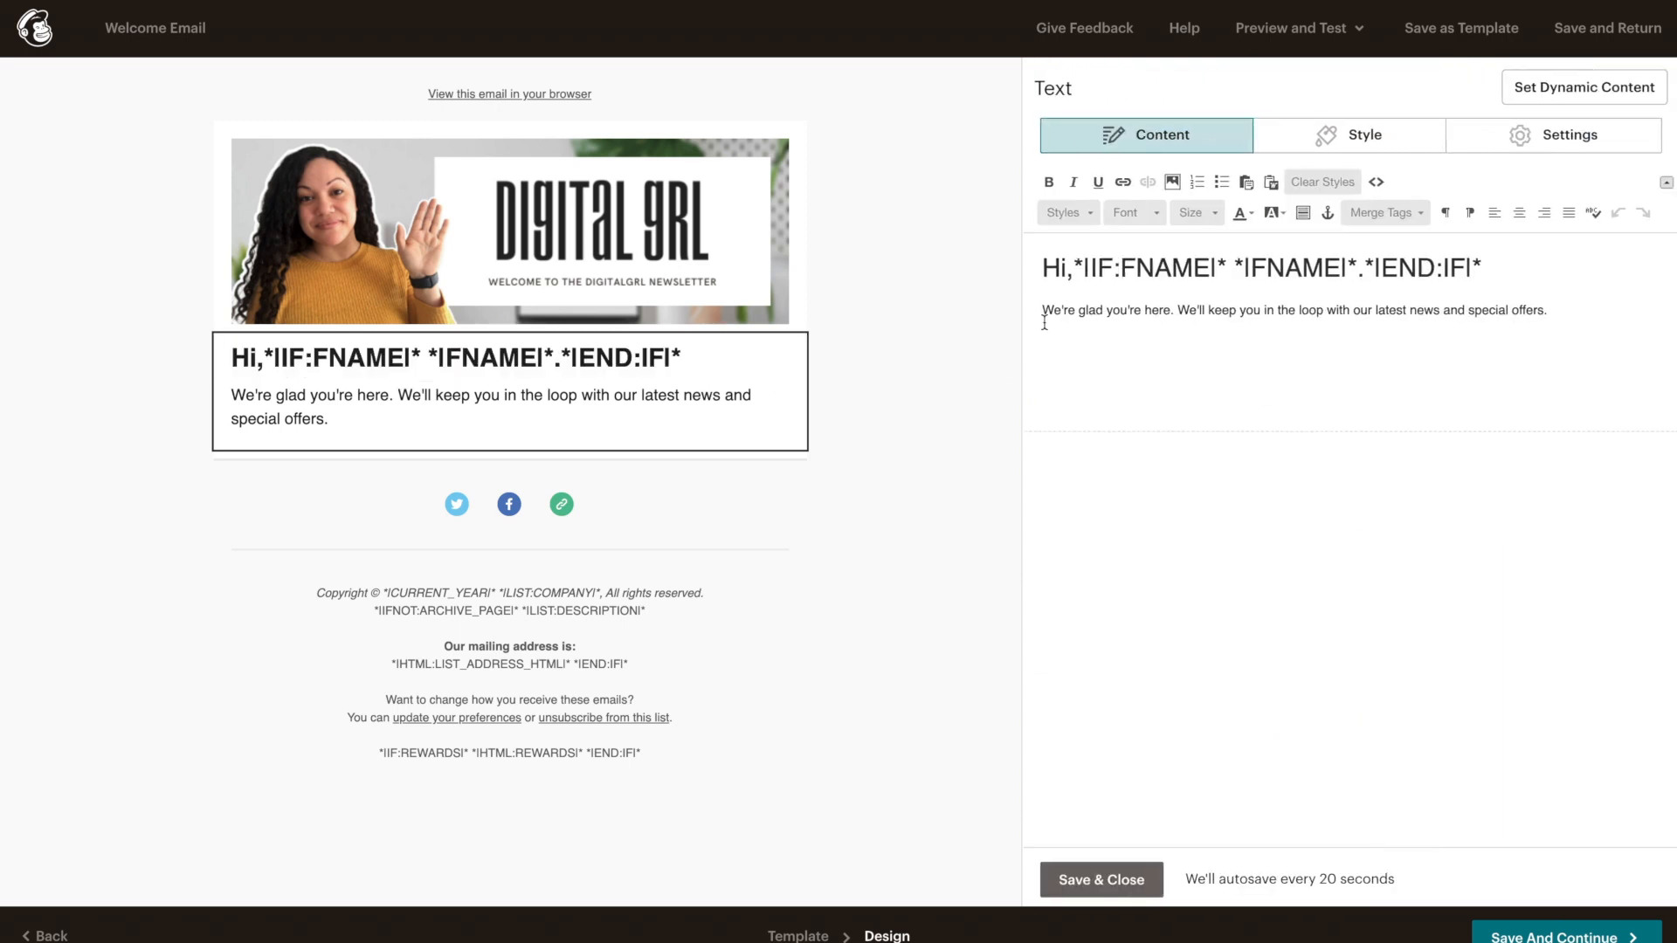
{"action": "left_click", "coordinate": [1040, 312]}
{"action": "left_click_drag", "start_coordinate": [1040, 312], "coordinate": [1579, 309]}
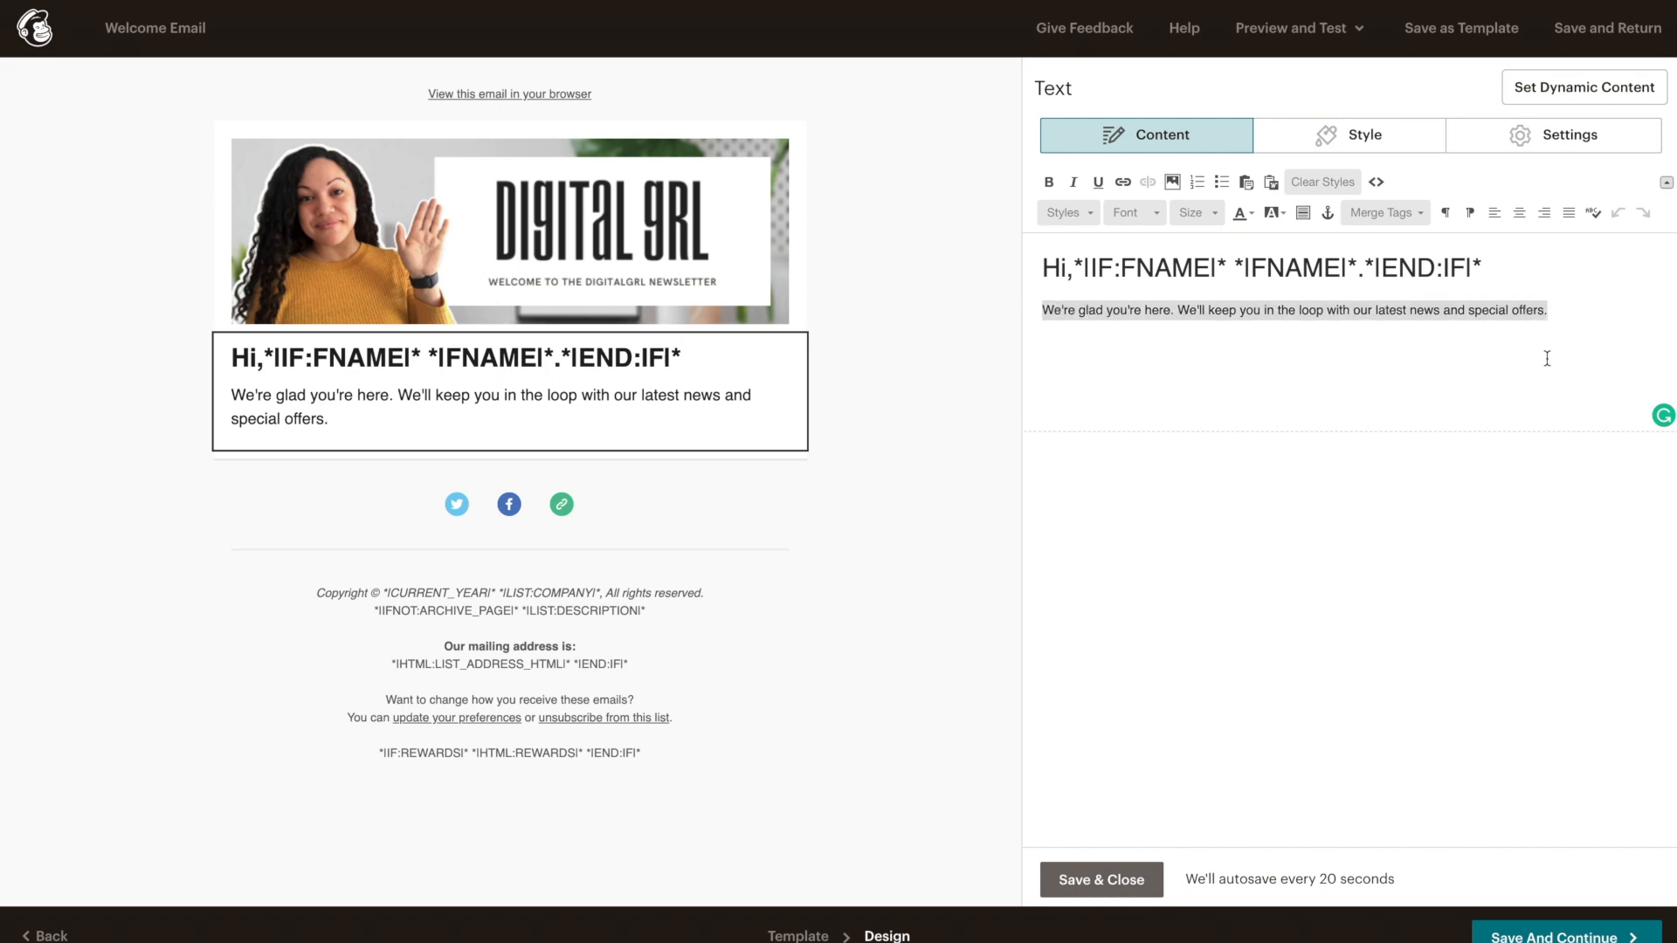
{"action": "type", "text": "Thank you for joining the "}
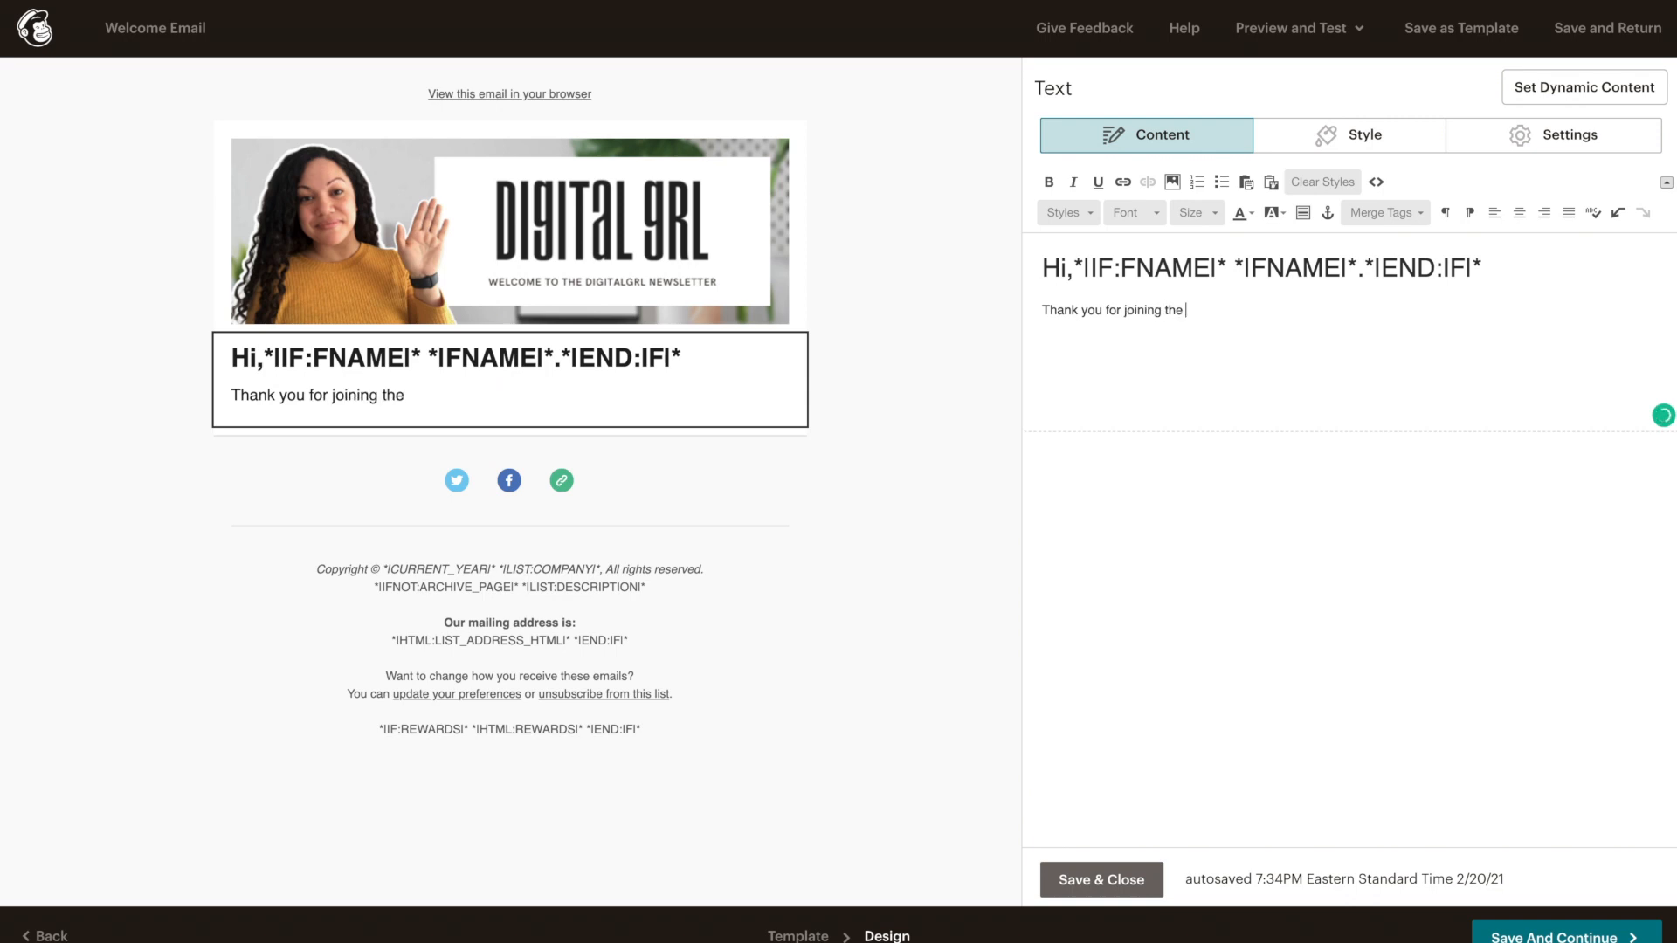
{"action": "type", "text": "DigitalGrl mailing list! Be "}
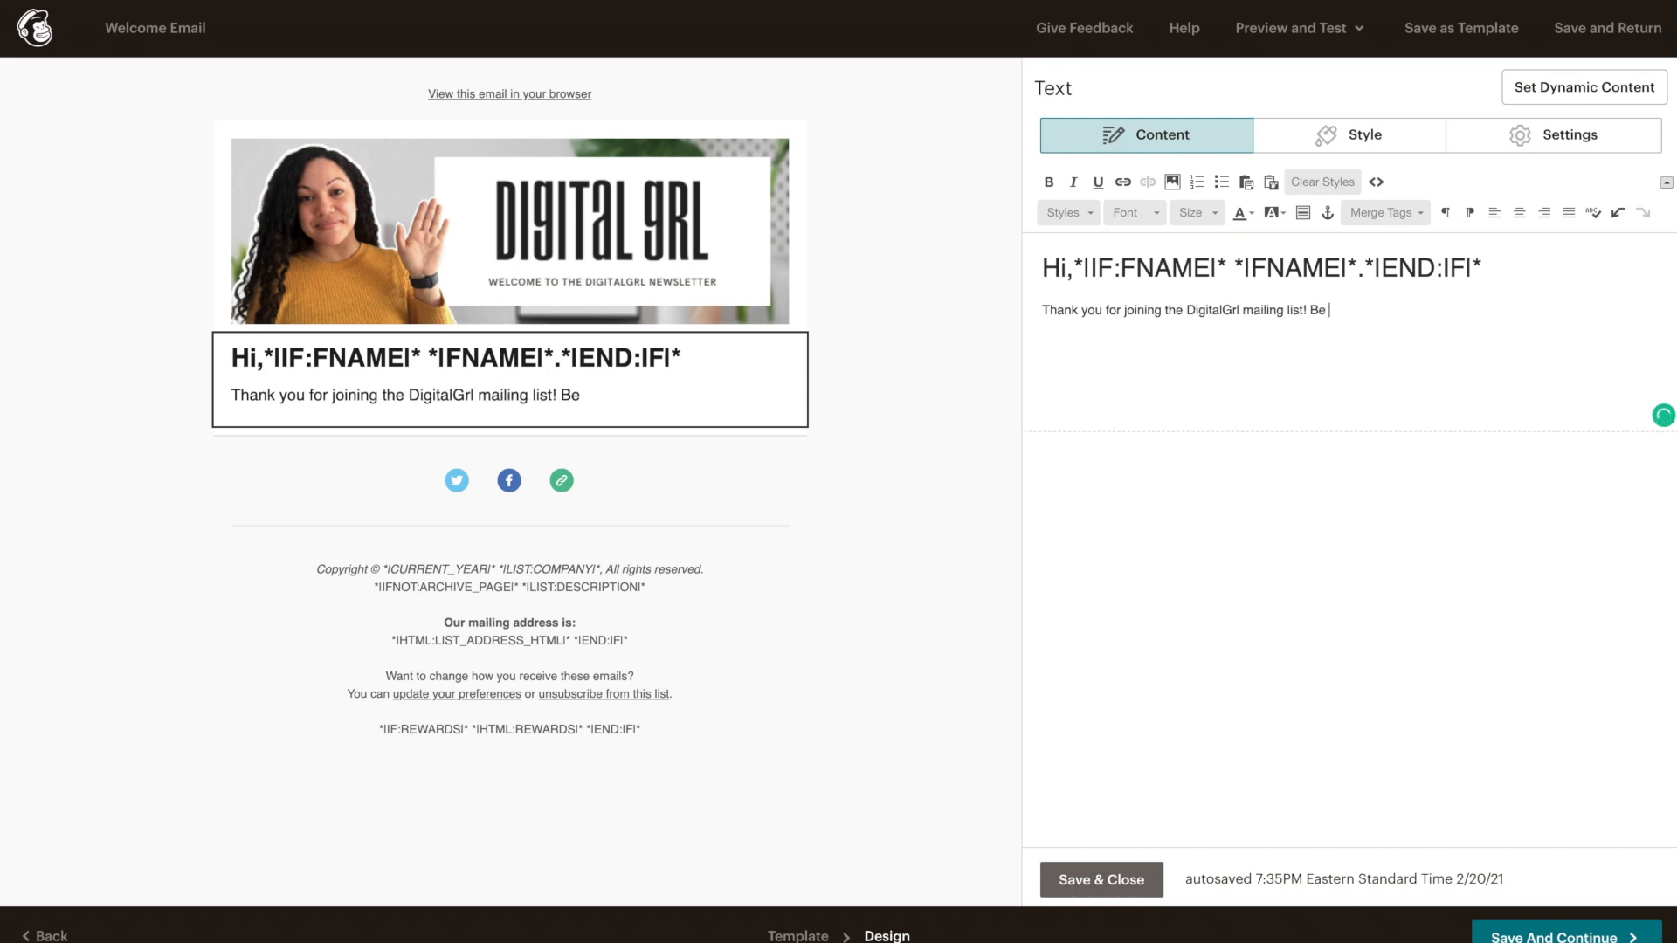
Complete the sentence with "sure to stay tuned for awesome learning content designed to help you succeed and help your business grow."
{"action": "type", "text": "sure to stay tuned for awesome learning content "}
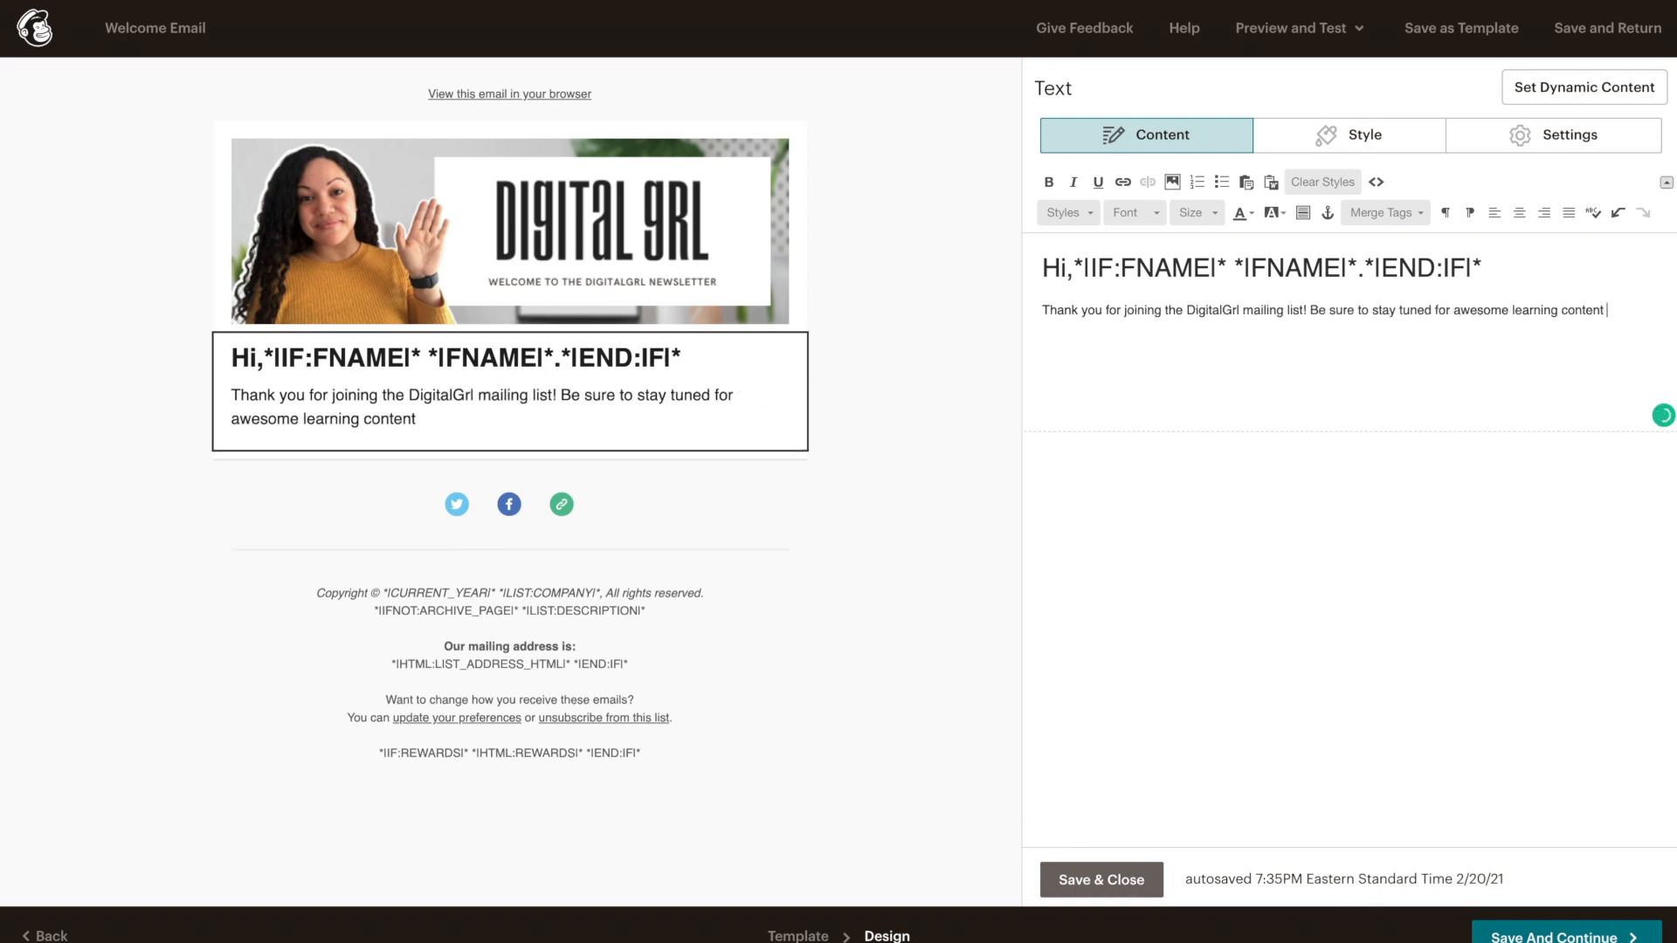
{"action": "type", "text": "designed to help you succeed and help your business grow."}
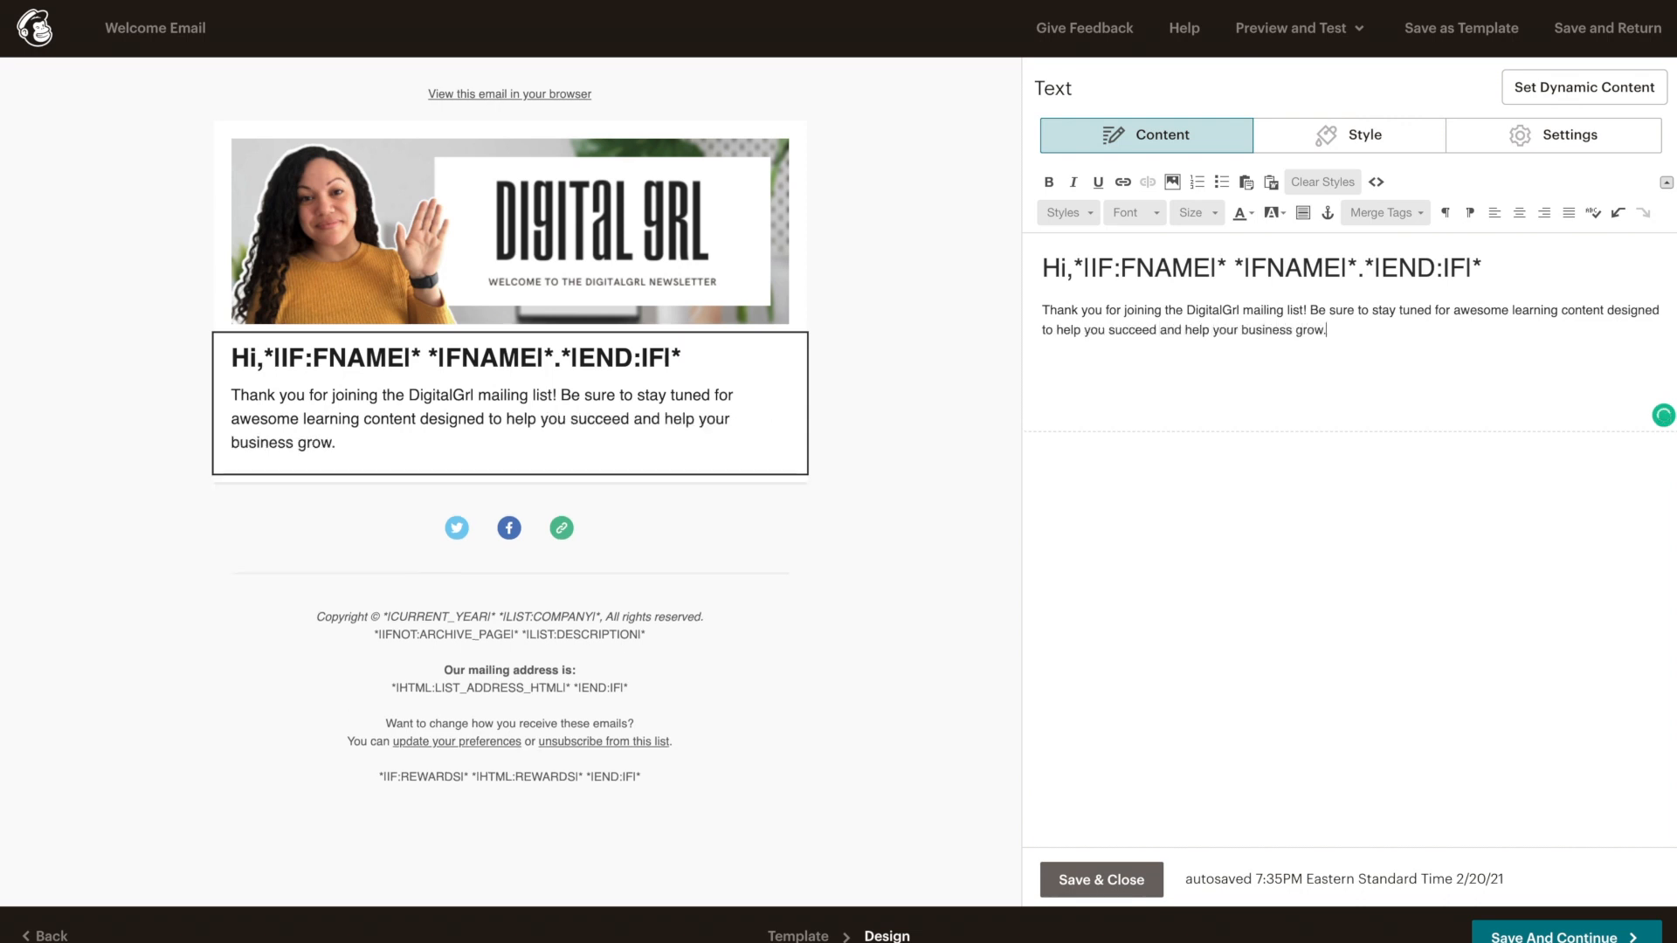
Add a separate closing paragraph reading "Looking forward to getting to know you better!"
{"action": "key", "text": "Return"}
{"action": "type", "text": "Looking forward to get"}
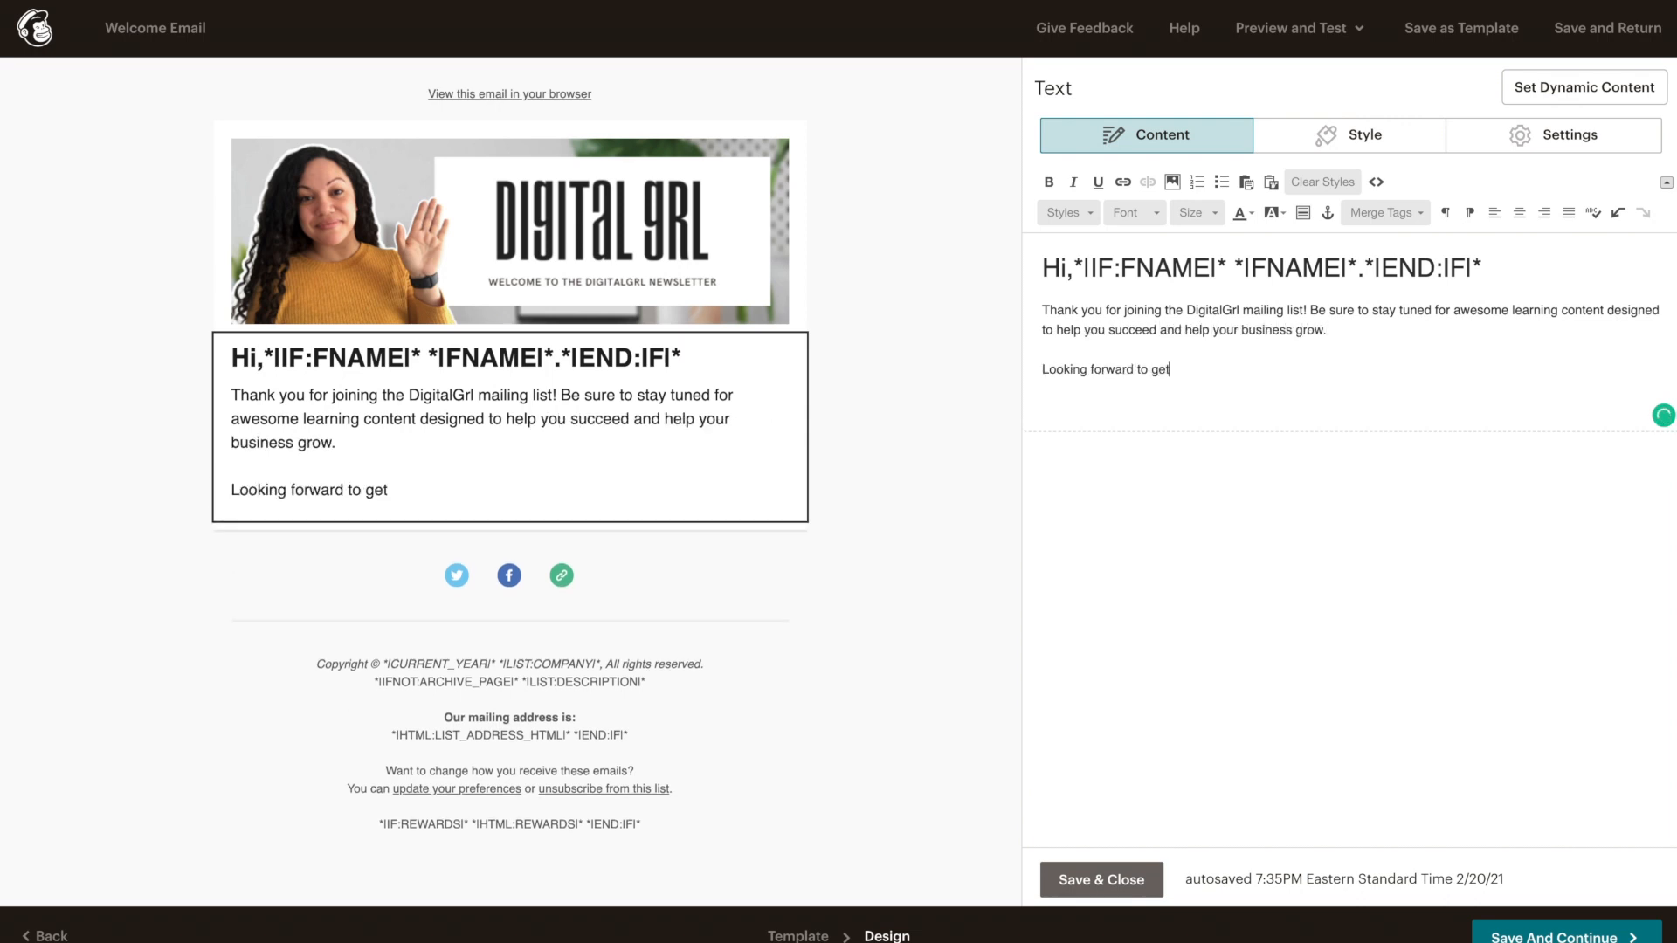
{"action": "type", "text": "ting to know you better!"}
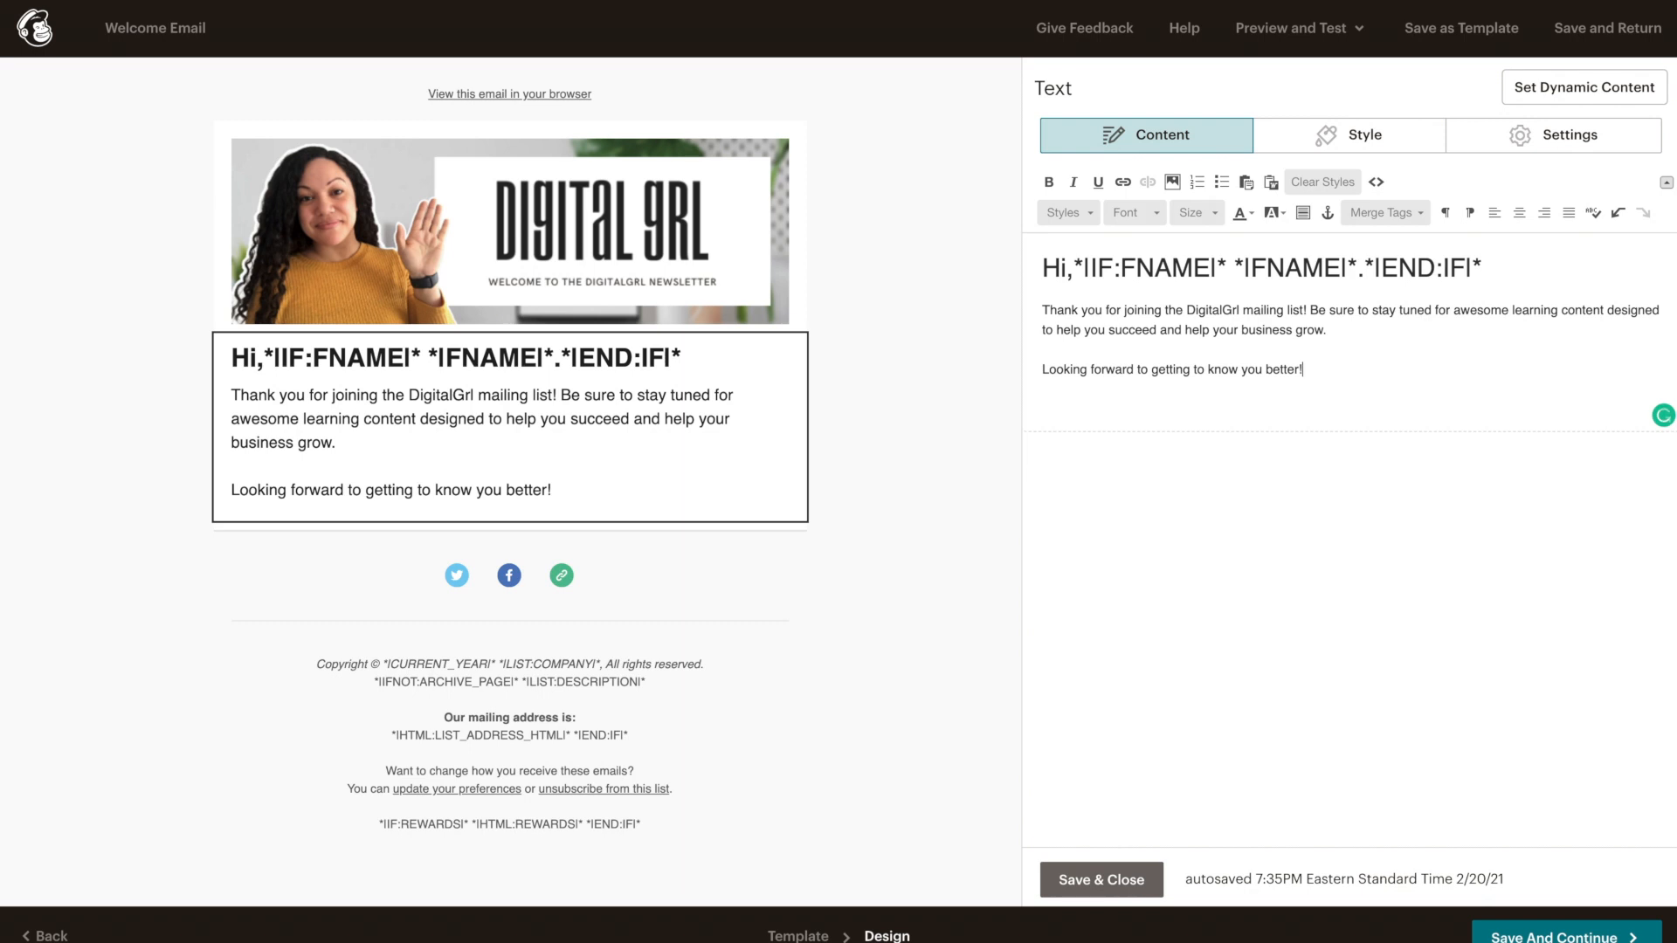
Append "In the meantime, you can find me on Instagram, Twitter, Pinterest and YouTube." to the end of the first body paragraph
{"action": "left_click", "coordinate": [1397, 332]}
{"action": "type", "text": "In the meantime, you can find me on I"}
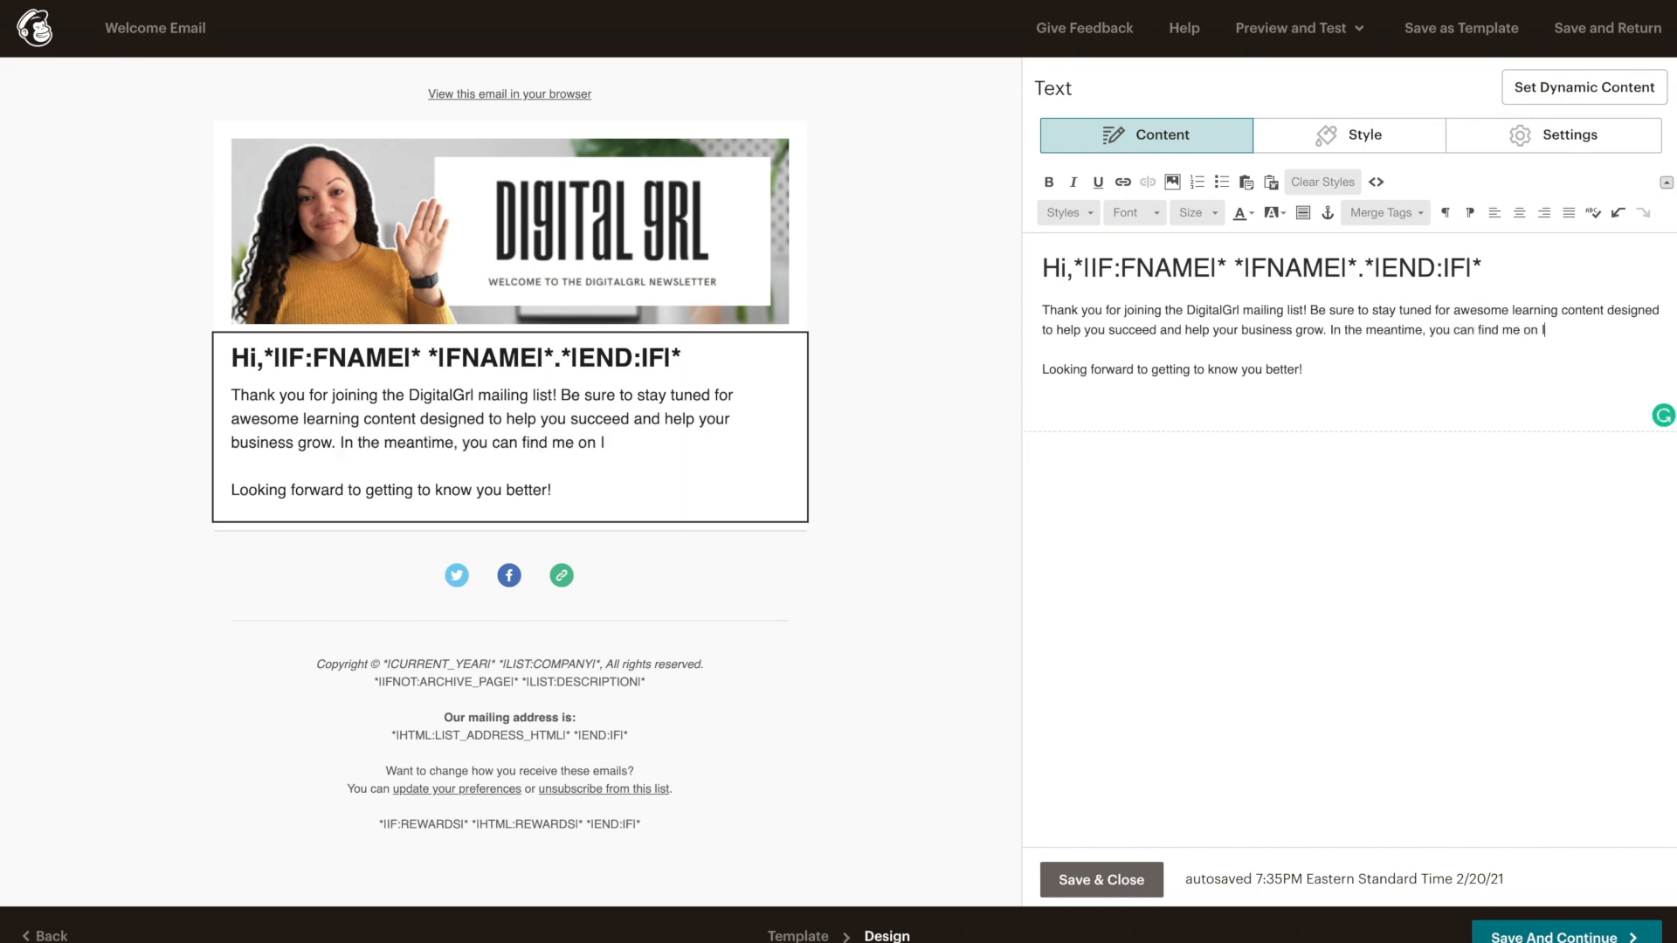
{"action": "type", "text": "nstagram, Twitter, Pinterest and YouTube."}
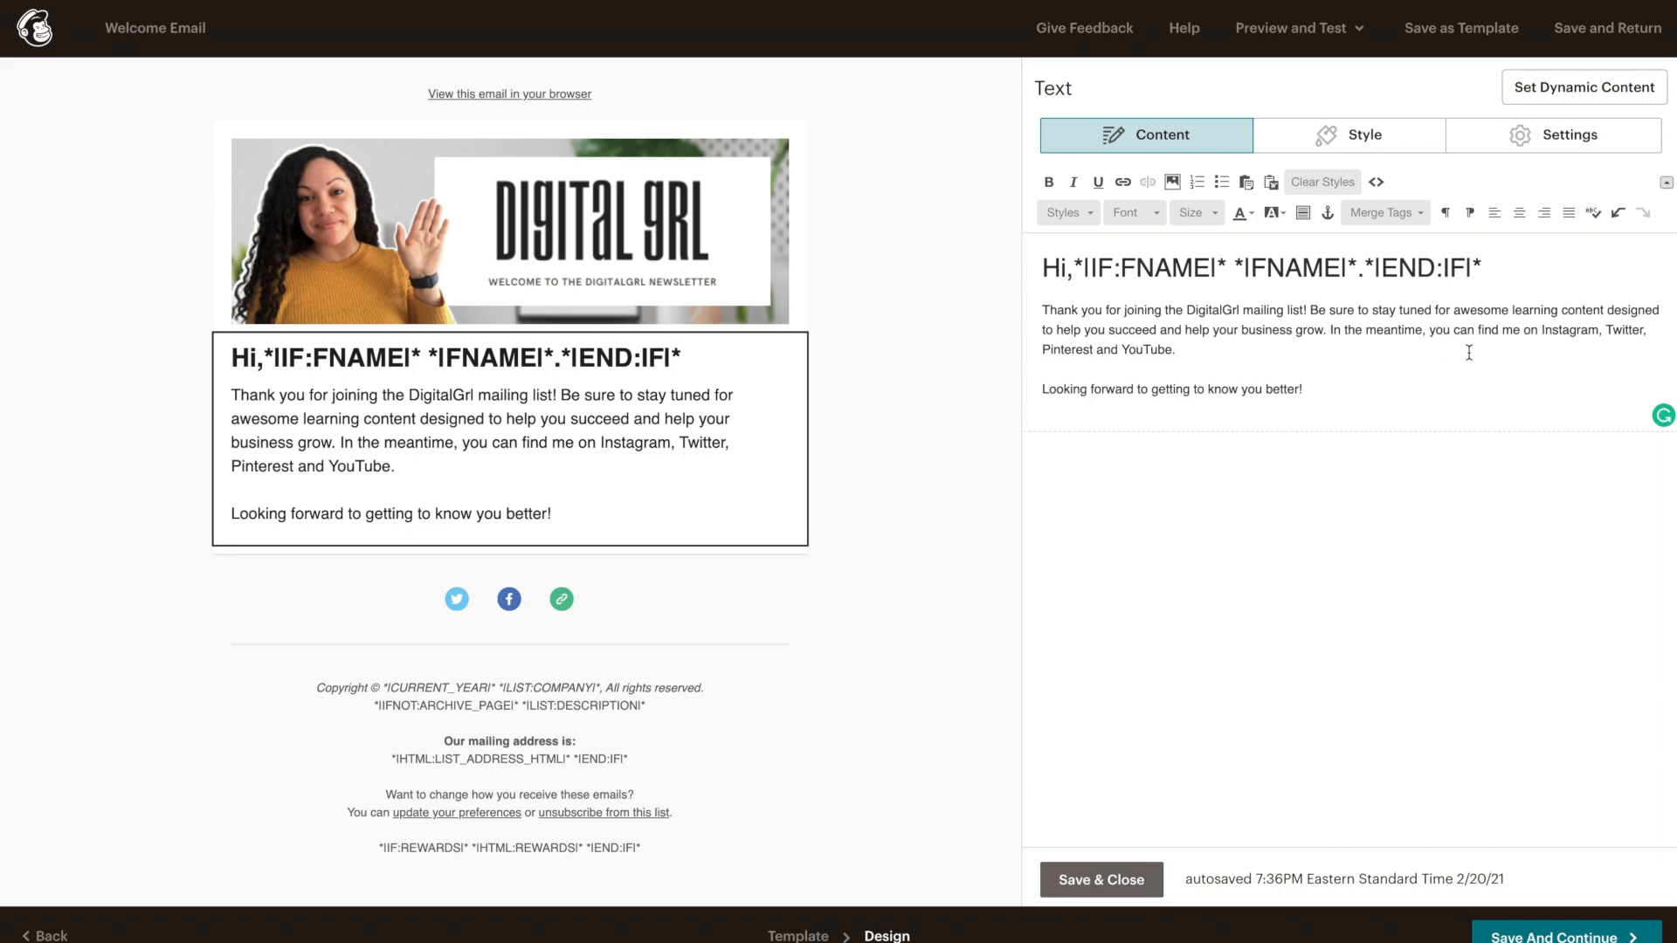
{"action": "double_click", "coordinate": [1555, 330]}
{"action": "left_click", "coordinate": [1123, 181]}
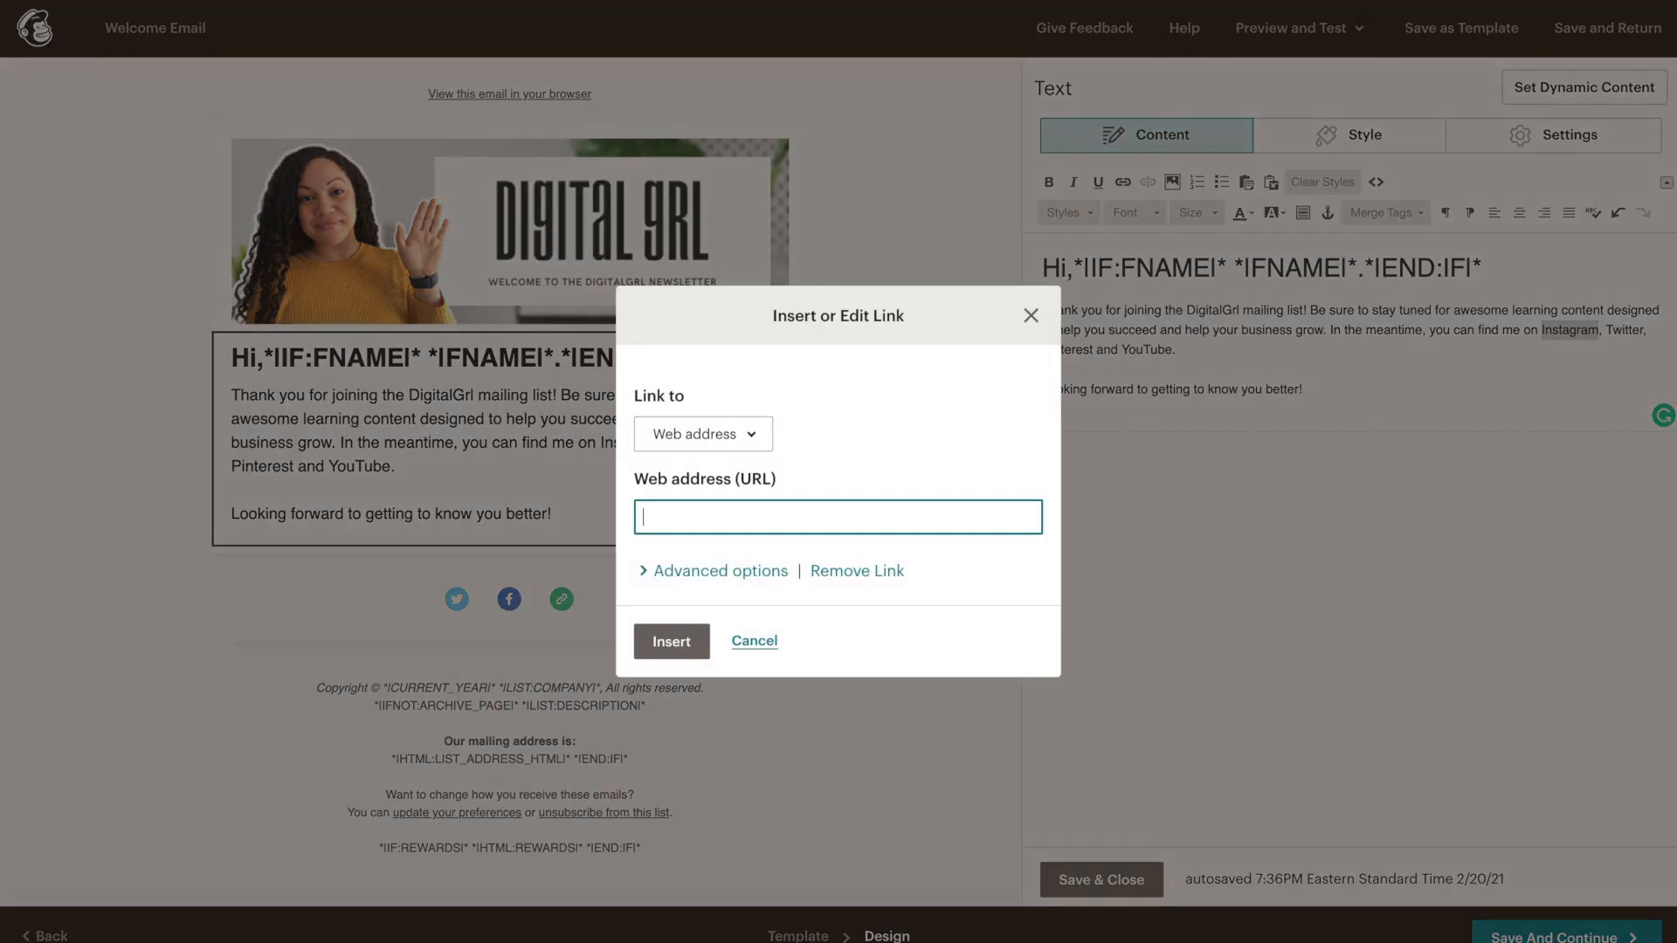
{"action": "left_click_drag", "start_coordinate": [772, 530], "coordinate": [627, 523]}
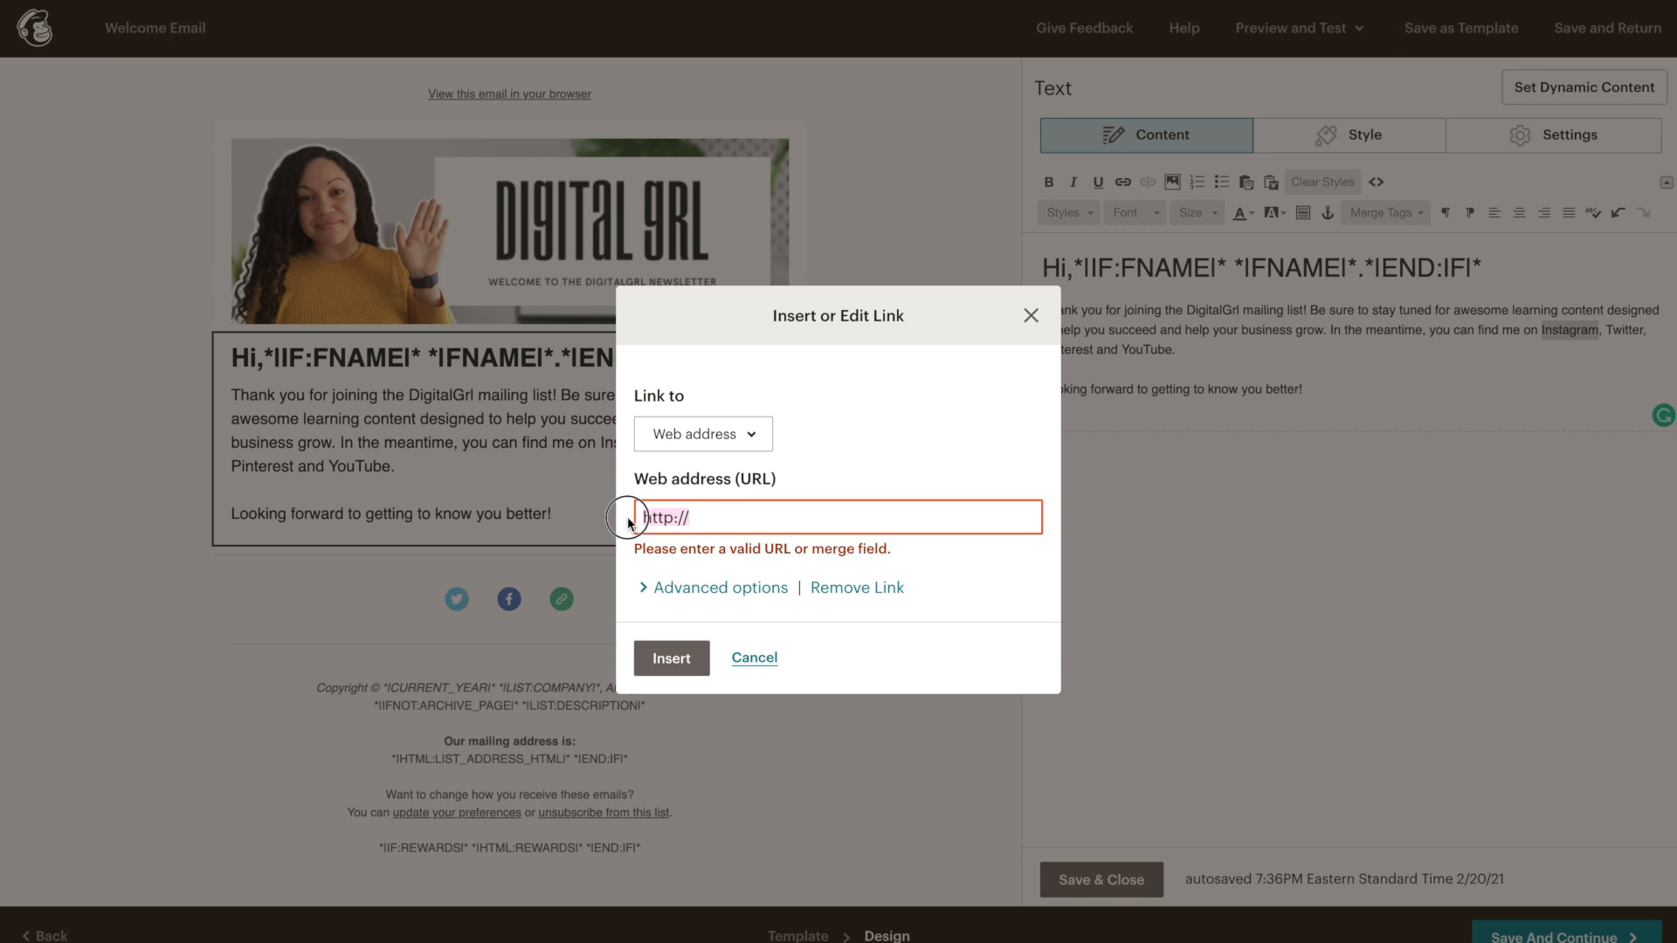
{"action": "type", "text": "https://www.instagram.com/digitalgrl/"}
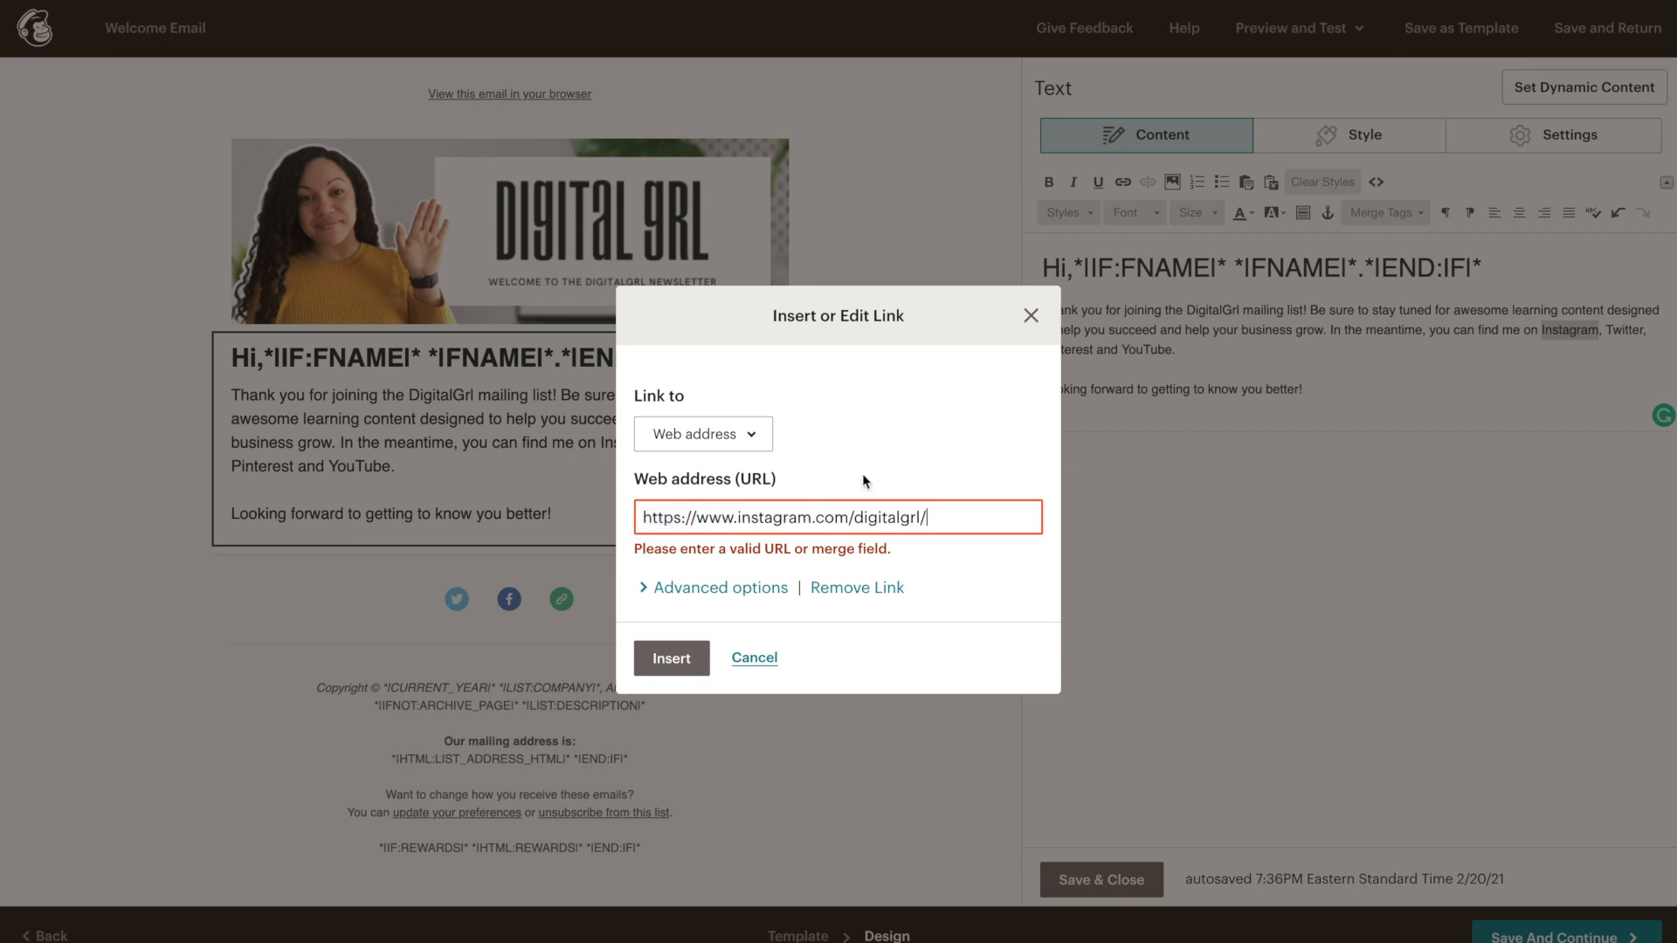
{"action": "left_click", "coordinate": [670, 661]}
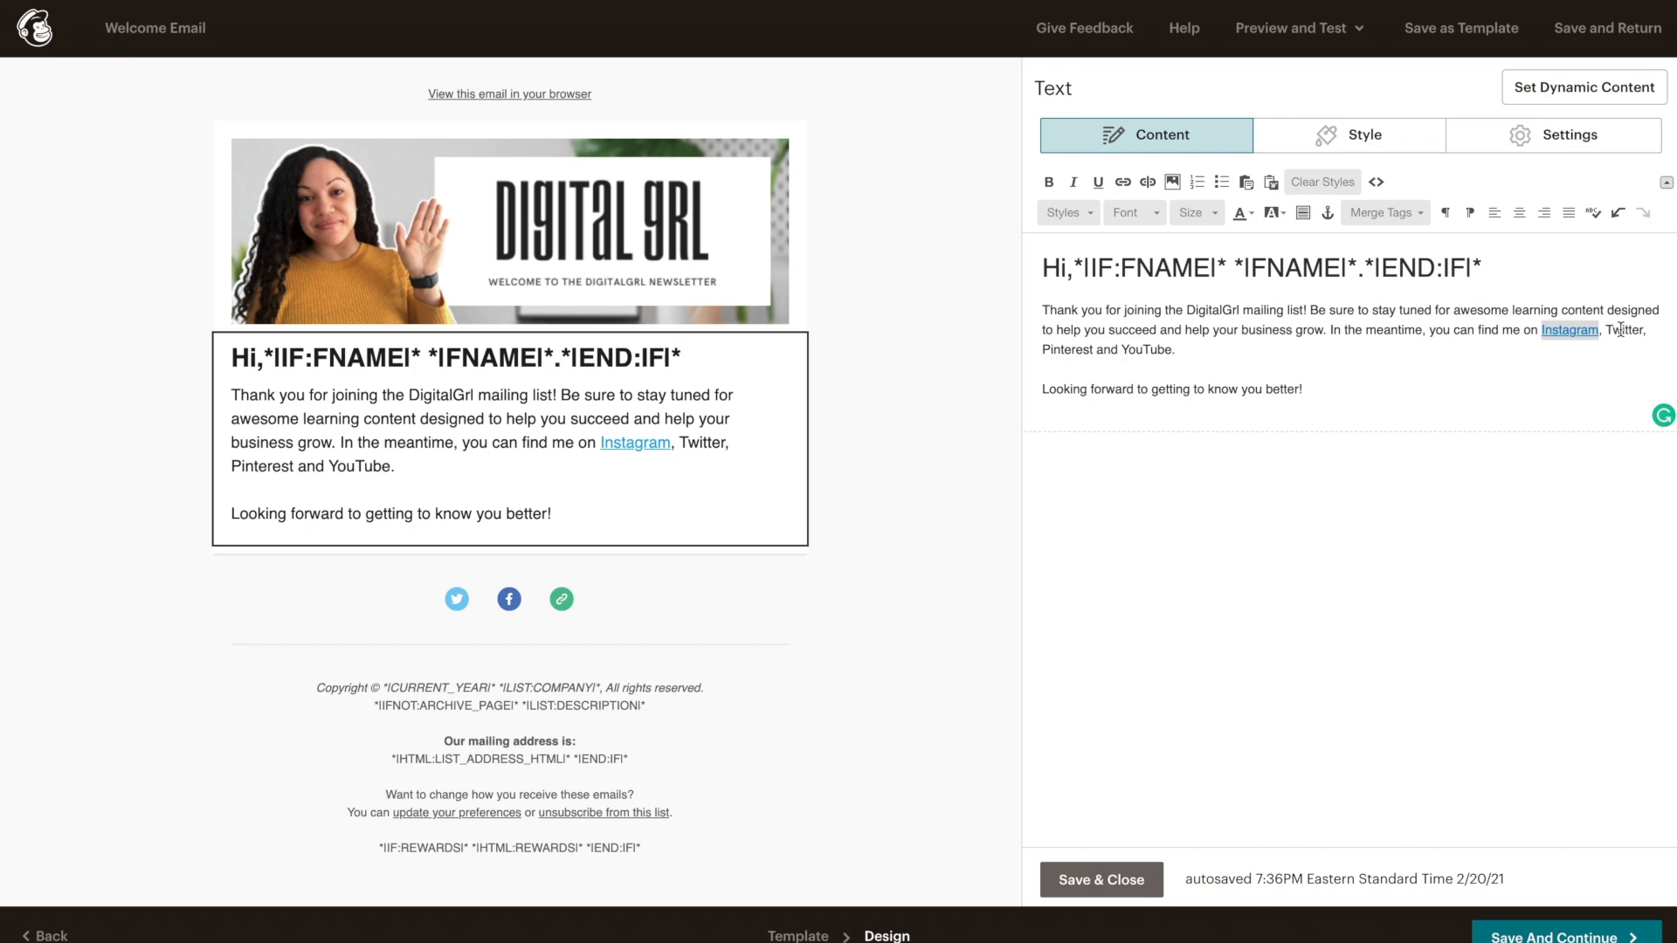
{"action": "double_click", "coordinate": [1622, 329]}
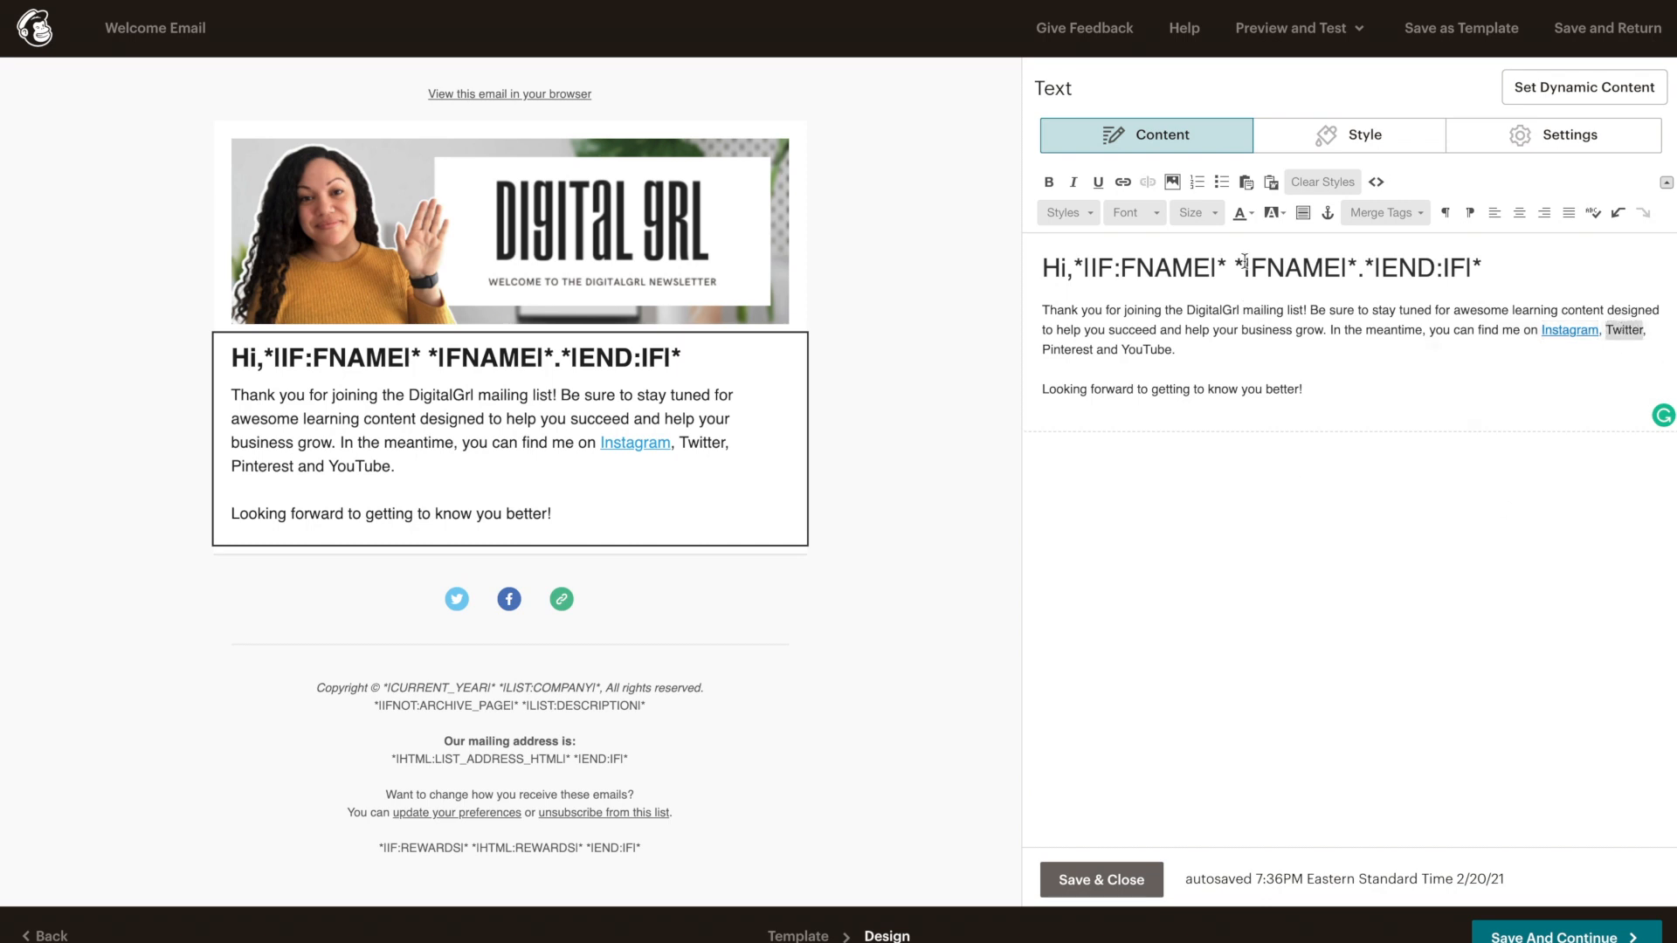
{"action": "left_click", "coordinate": [1125, 185]}
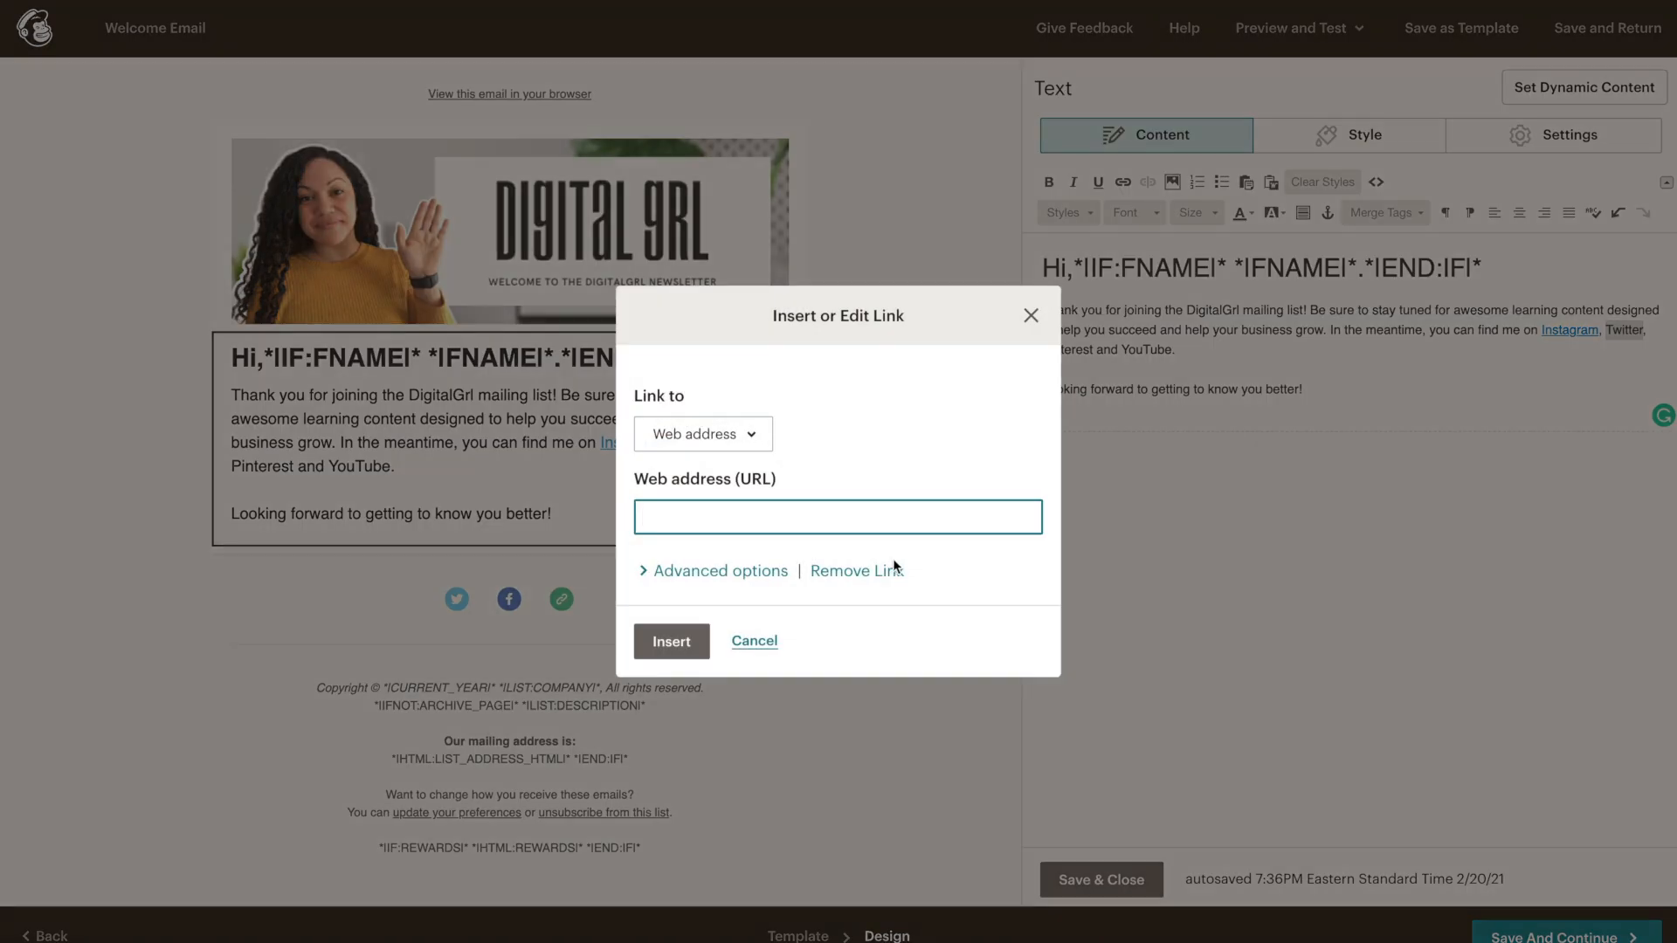
{"action": "type", "text": "https://twitter.com/digitalgrlcom"}
{"action": "left_click", "coordinate": [672, 642]}
{"action": "double_click", "coordinate": [1067, 349]}
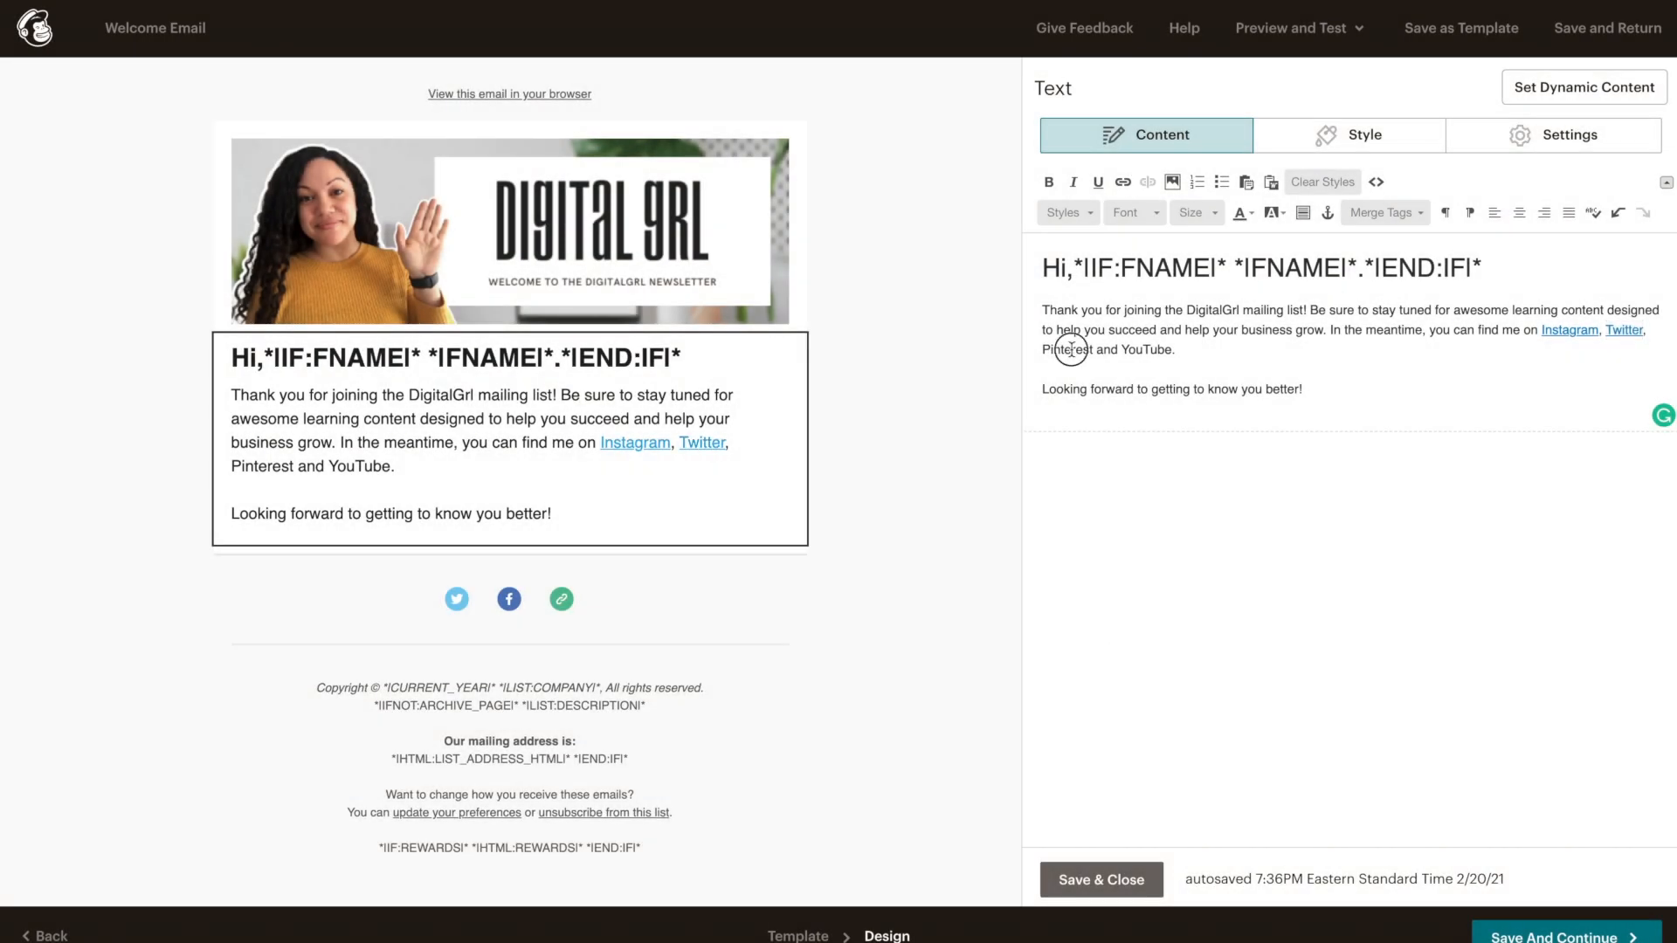
{"action": "left_click", "coordinate": [1123, 186]}
{"action": "type", "text": "https://www.pinterest.ca/digitalgrlcom/_saved/"}
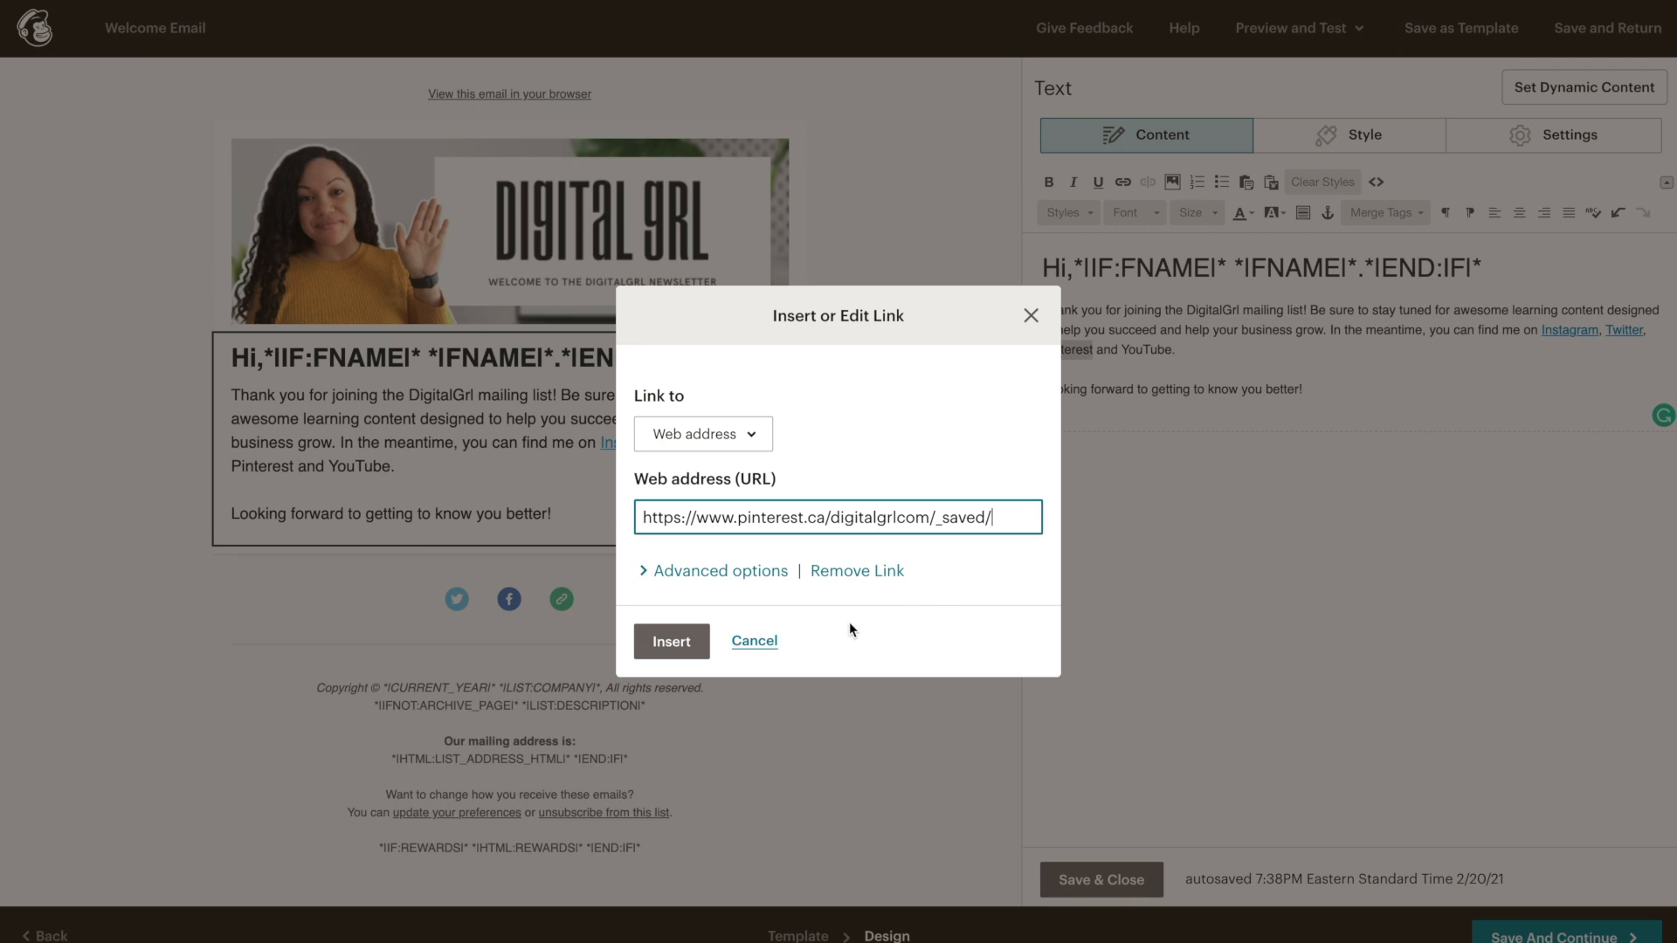
{"action": "left_click", "coordinate": [683, 653]}
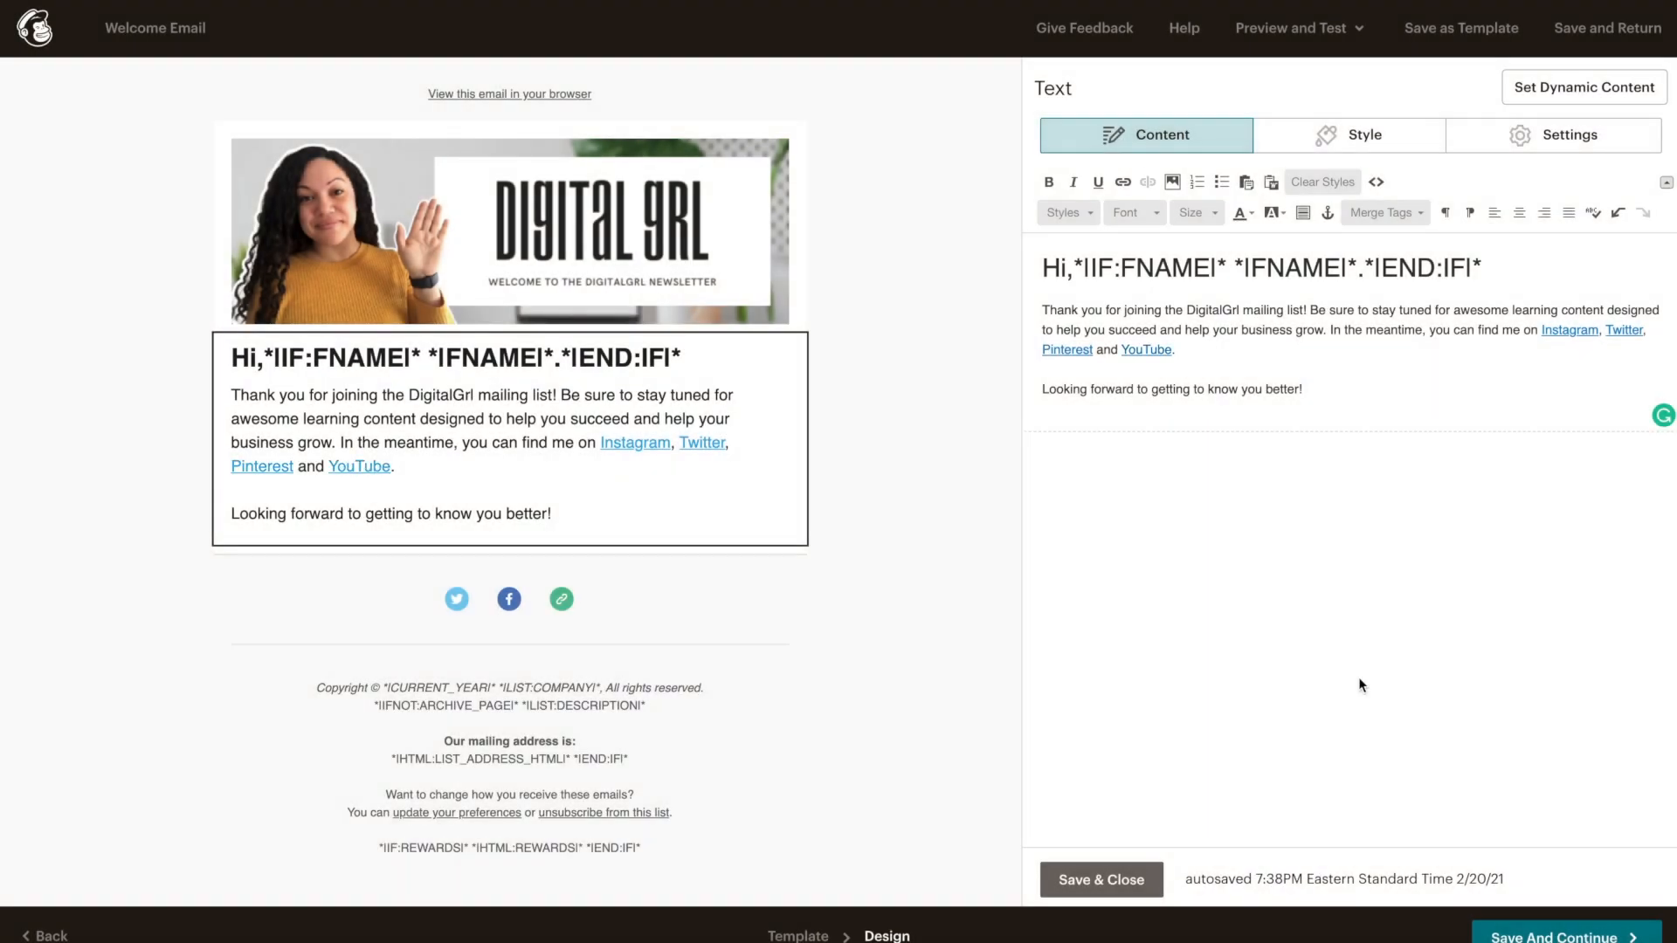
{"action": "left_click", "coordinate": [1083, 883]}
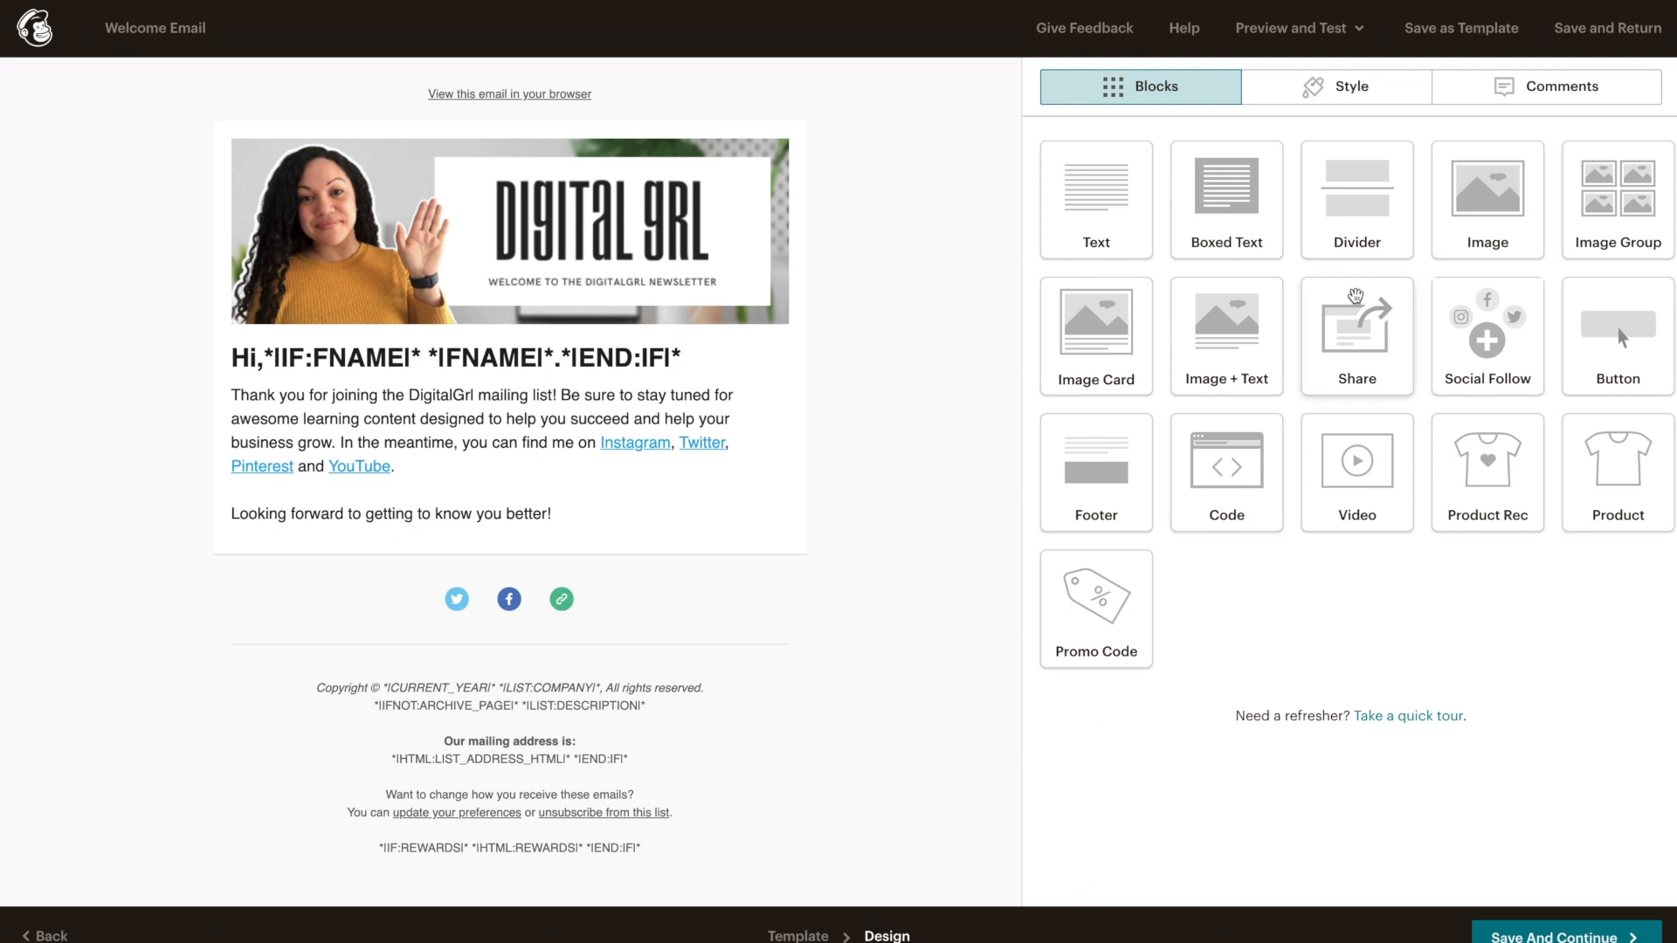
Check the welcome email's desktop layout and header info in preview mode, and return to the design
{"action": "left_click", "coordinate": [1359, 30]}
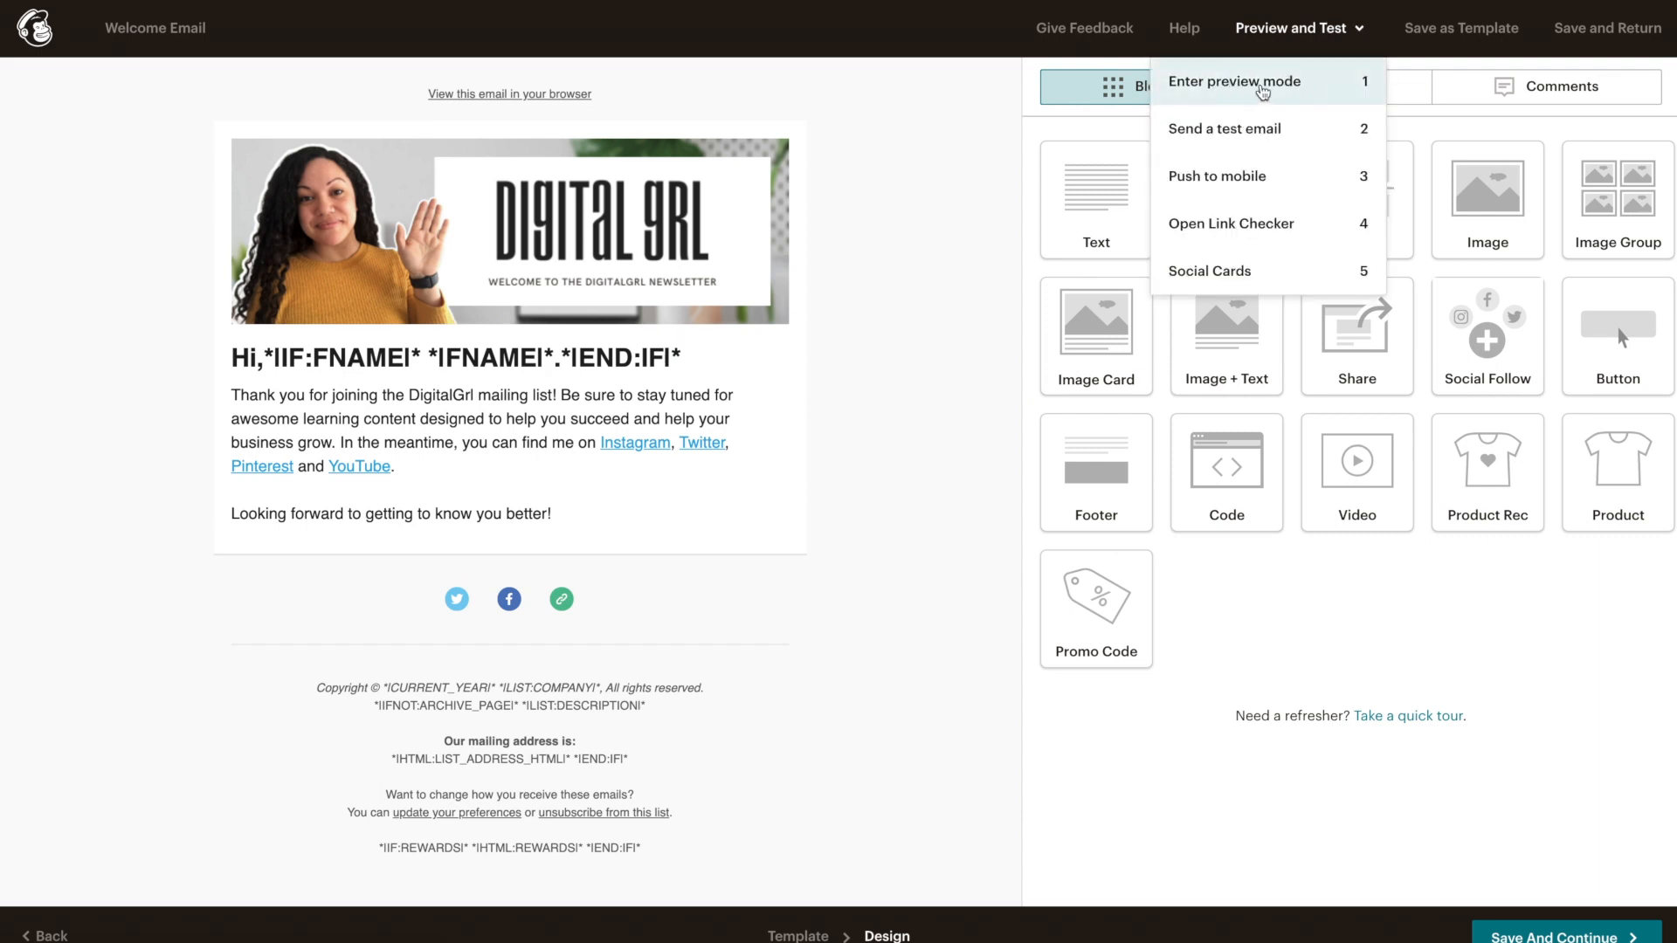
{"action": "left_click", "coordinate": [1262, 87]}
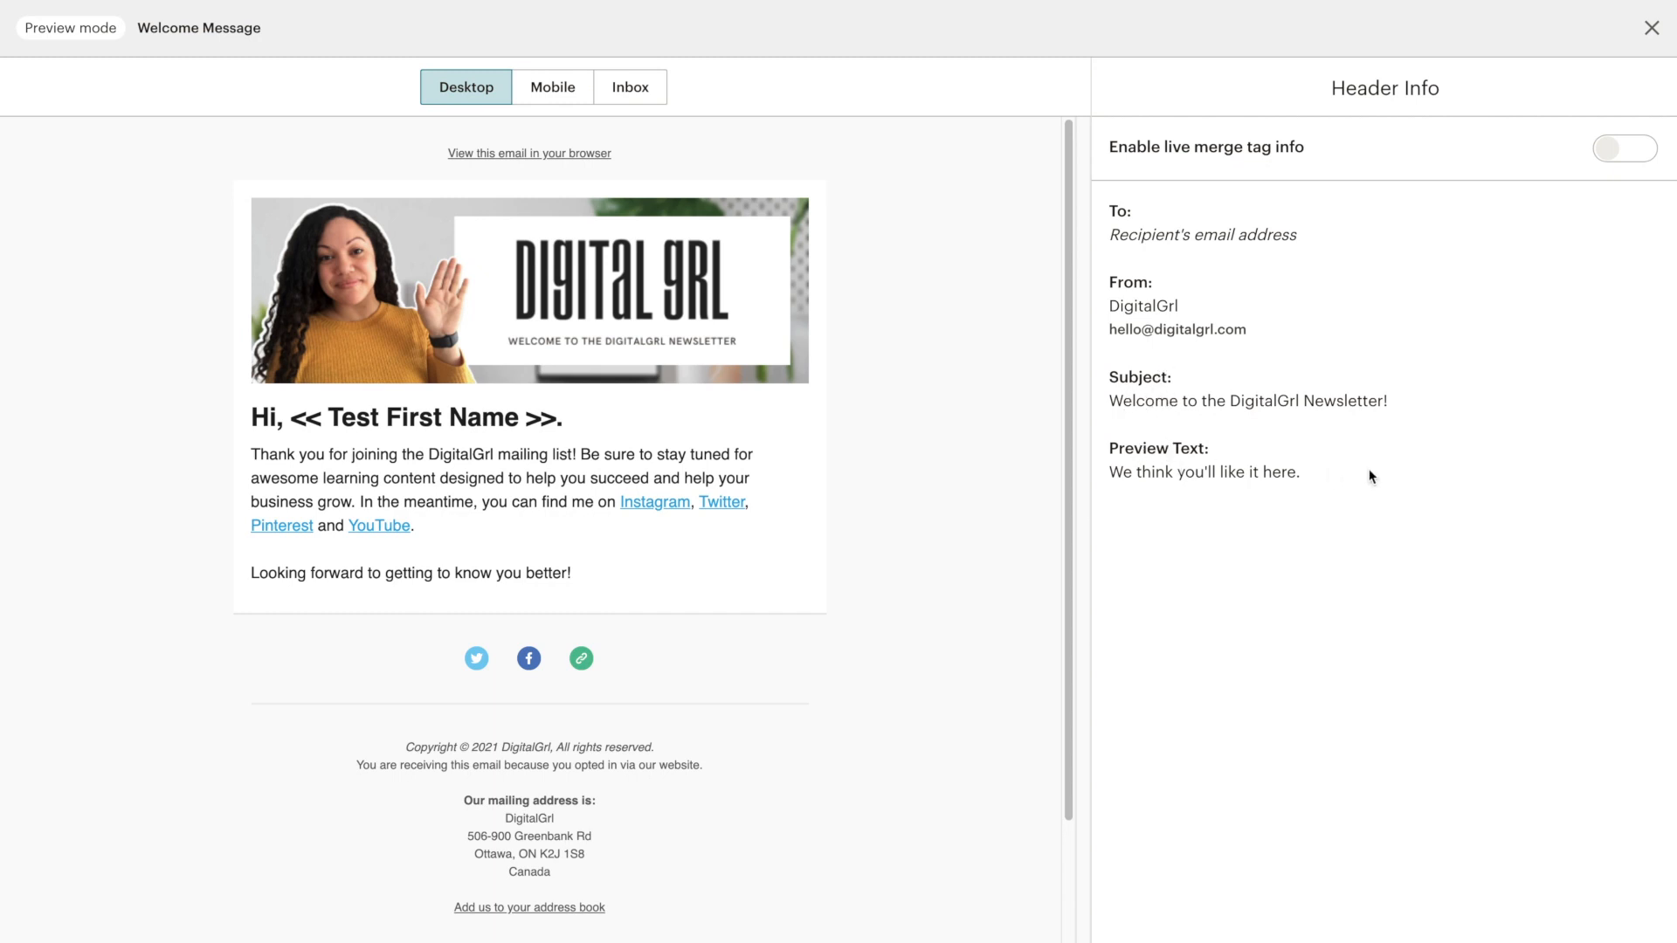
{"action": "left_click", "coordinate": [1650, 29]}
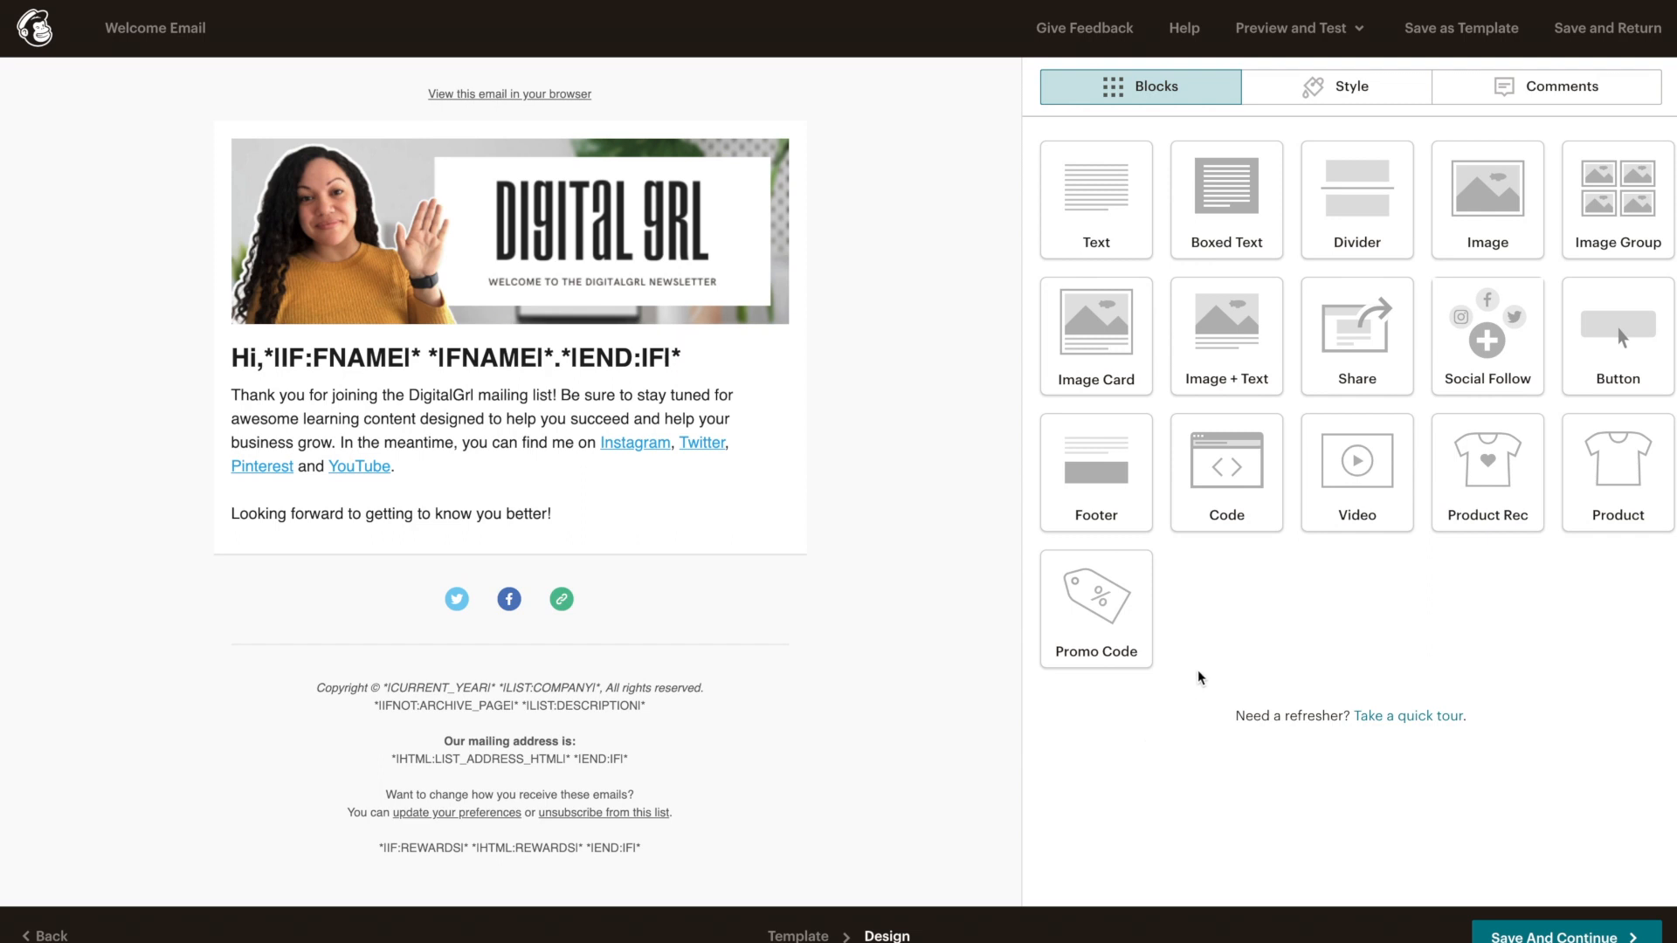
Add a button block below the welcome text and label it "Download Your FREE Content"
{"action": "left_click_drag", "start_coordinate": [1611, 339], "coordinate": [461, 542]}
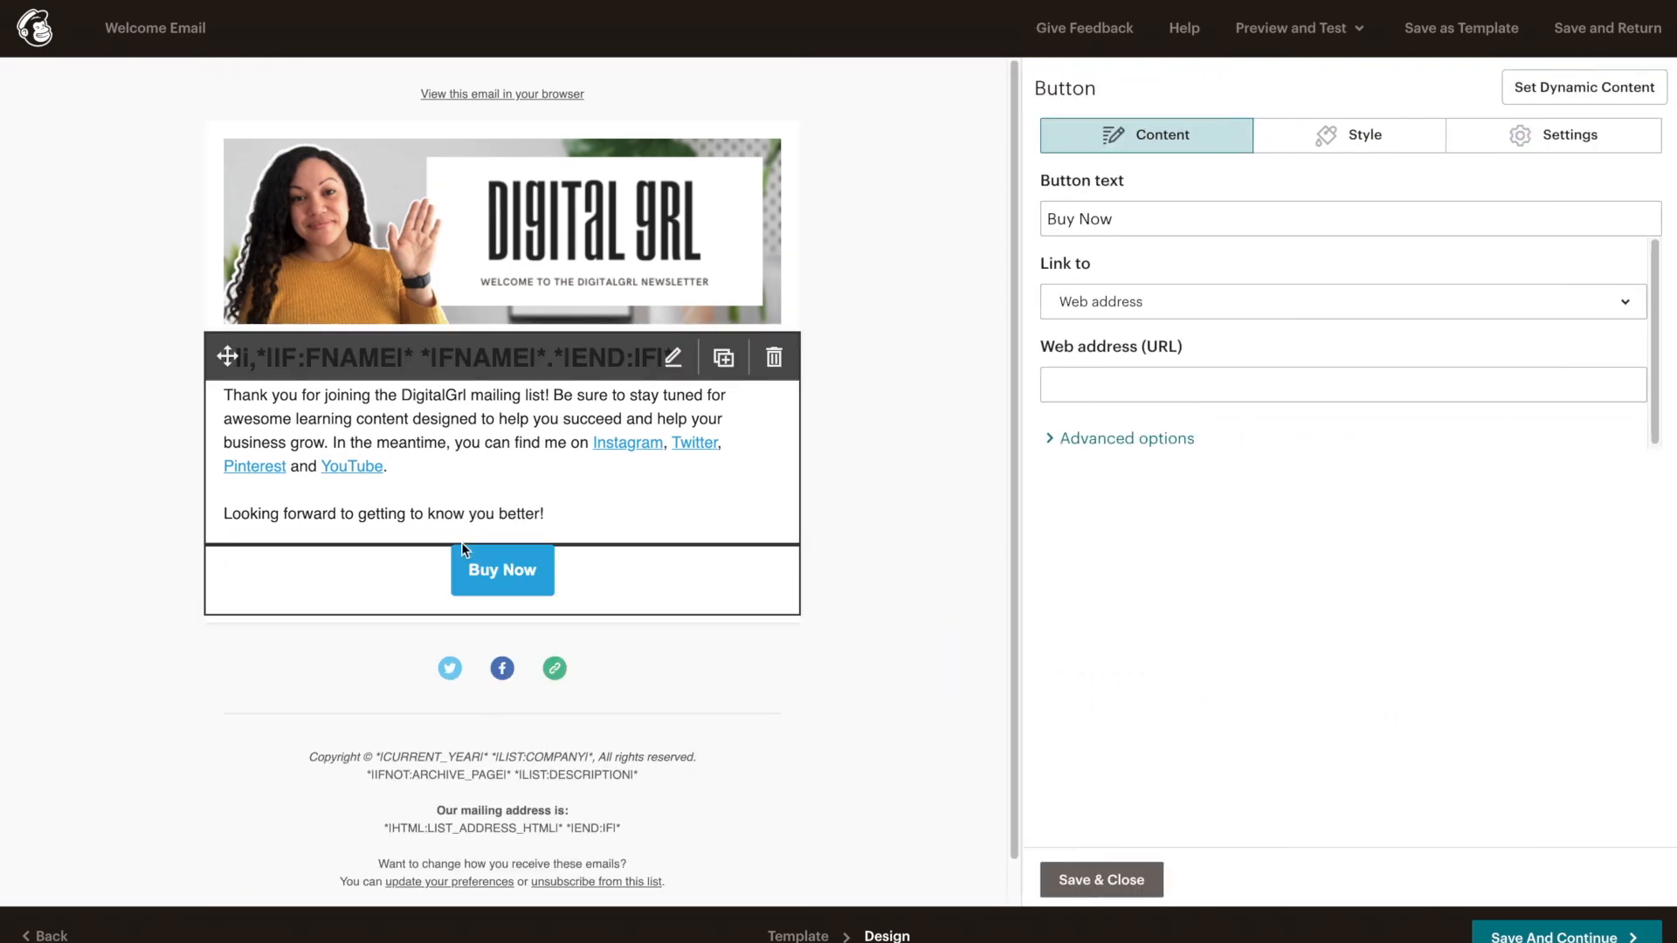
{"action": "left_click", "coordinate": [1151, 217]}
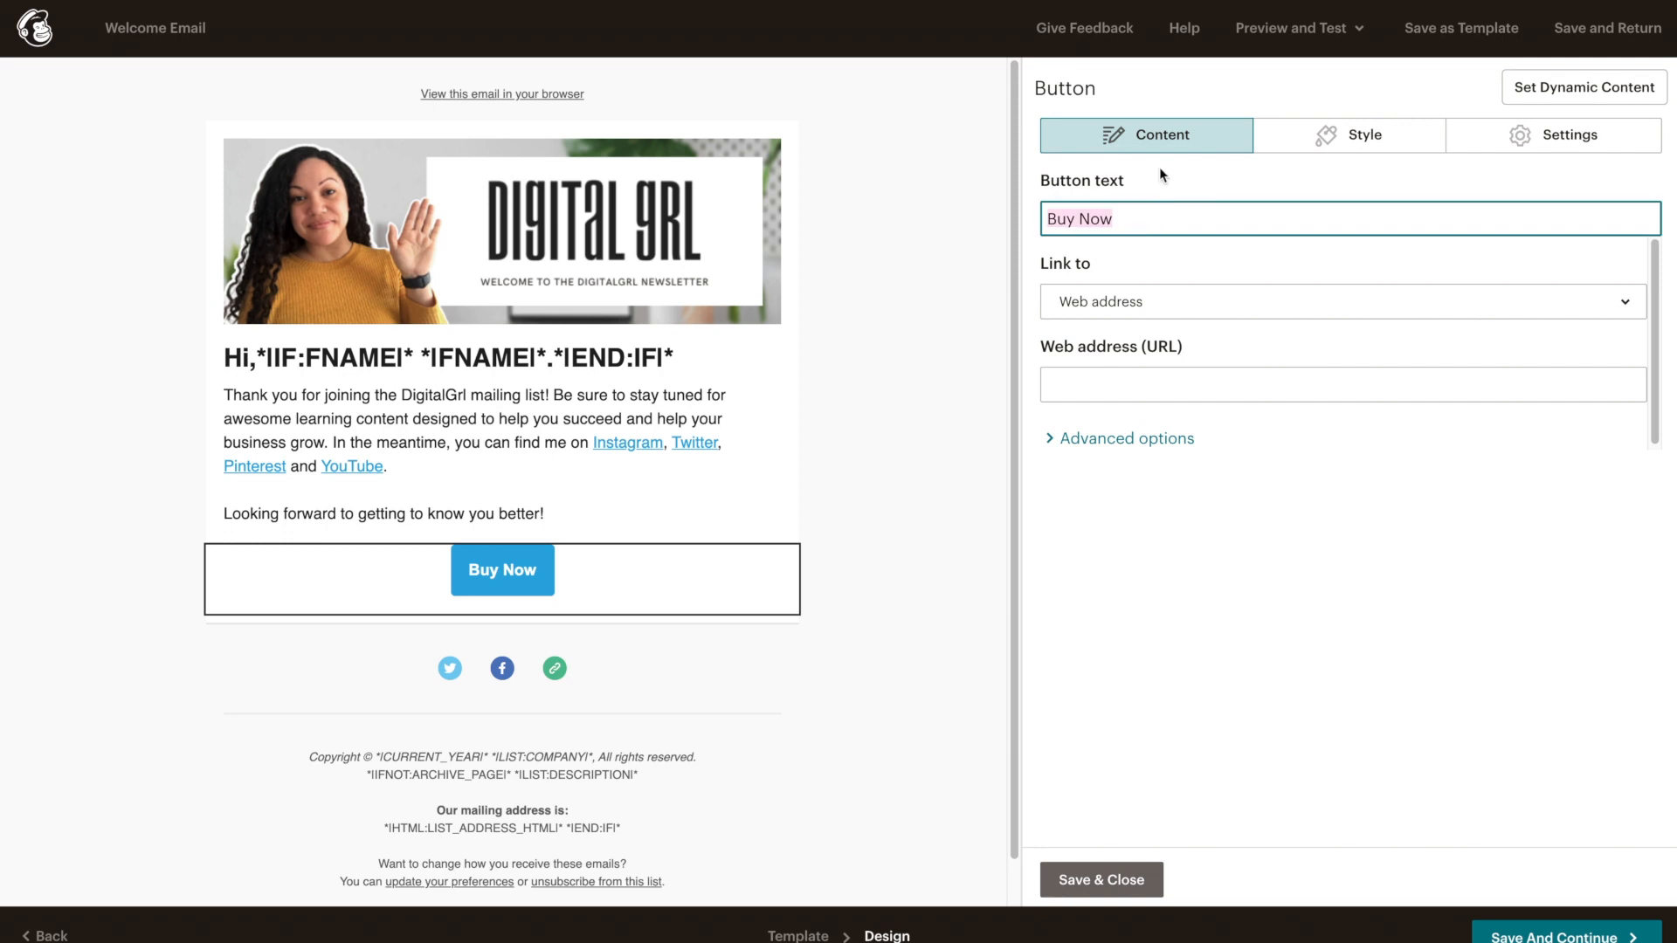
{"action": "type", "text": "Down"}
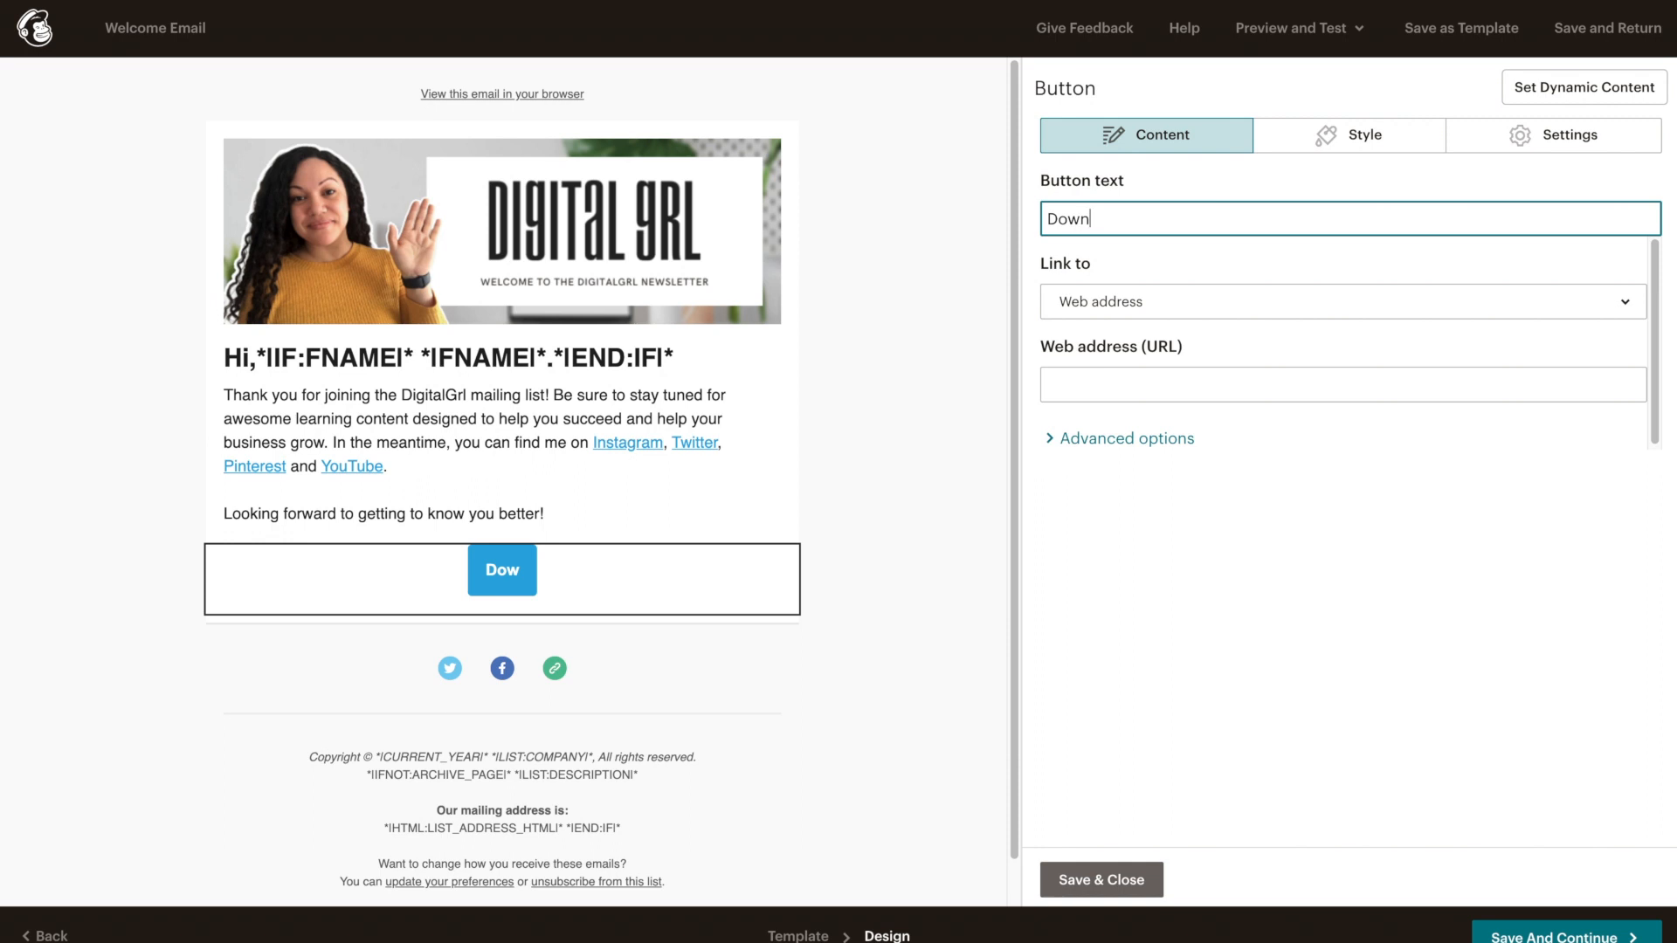
{"action": "type", "text": "load Your FREE "}
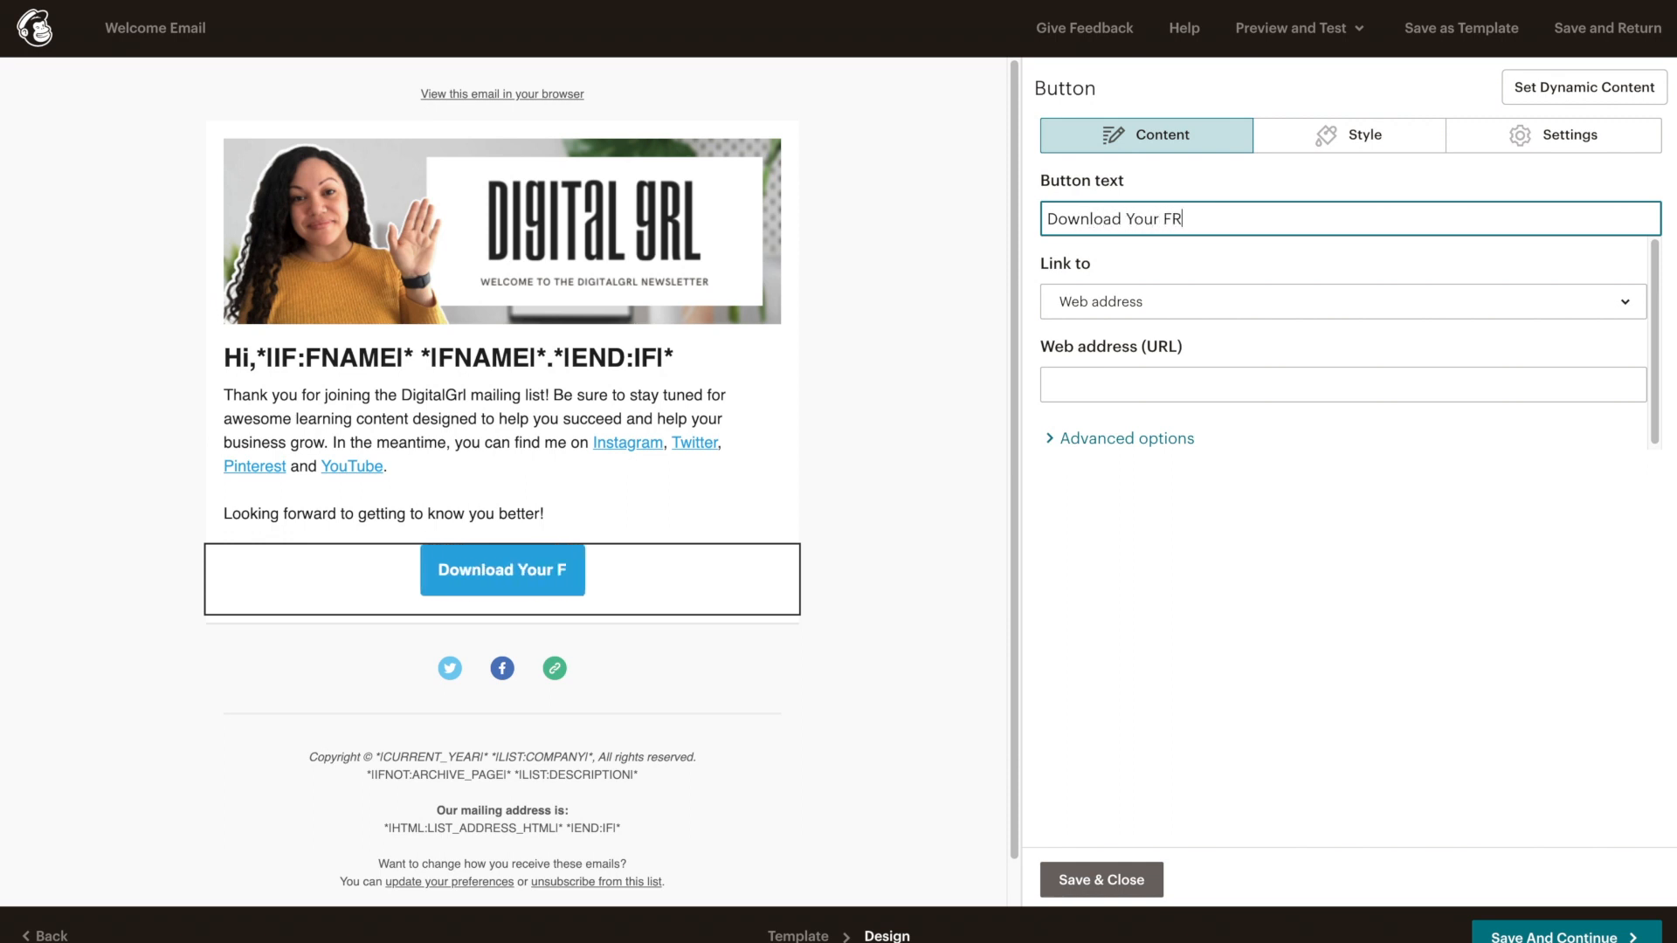
{"action": "type", "text": "Content"}
{"action": "left_click", "coordinate": [1225, 378]}
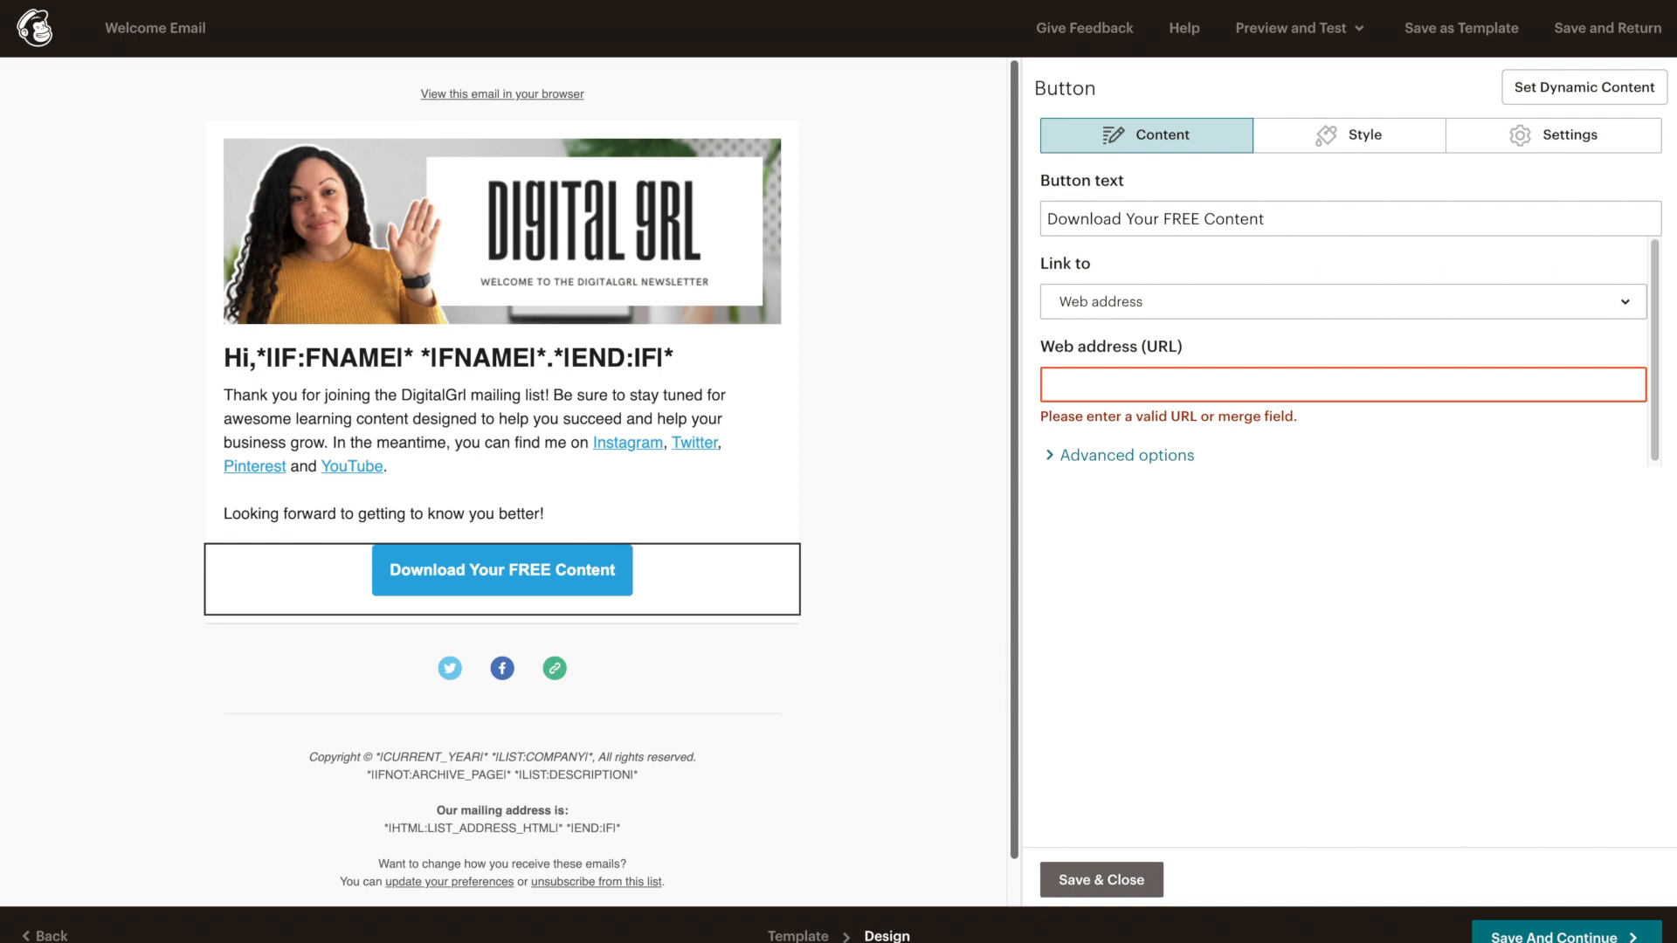
{"action": "type", "text": "https://google.com"}
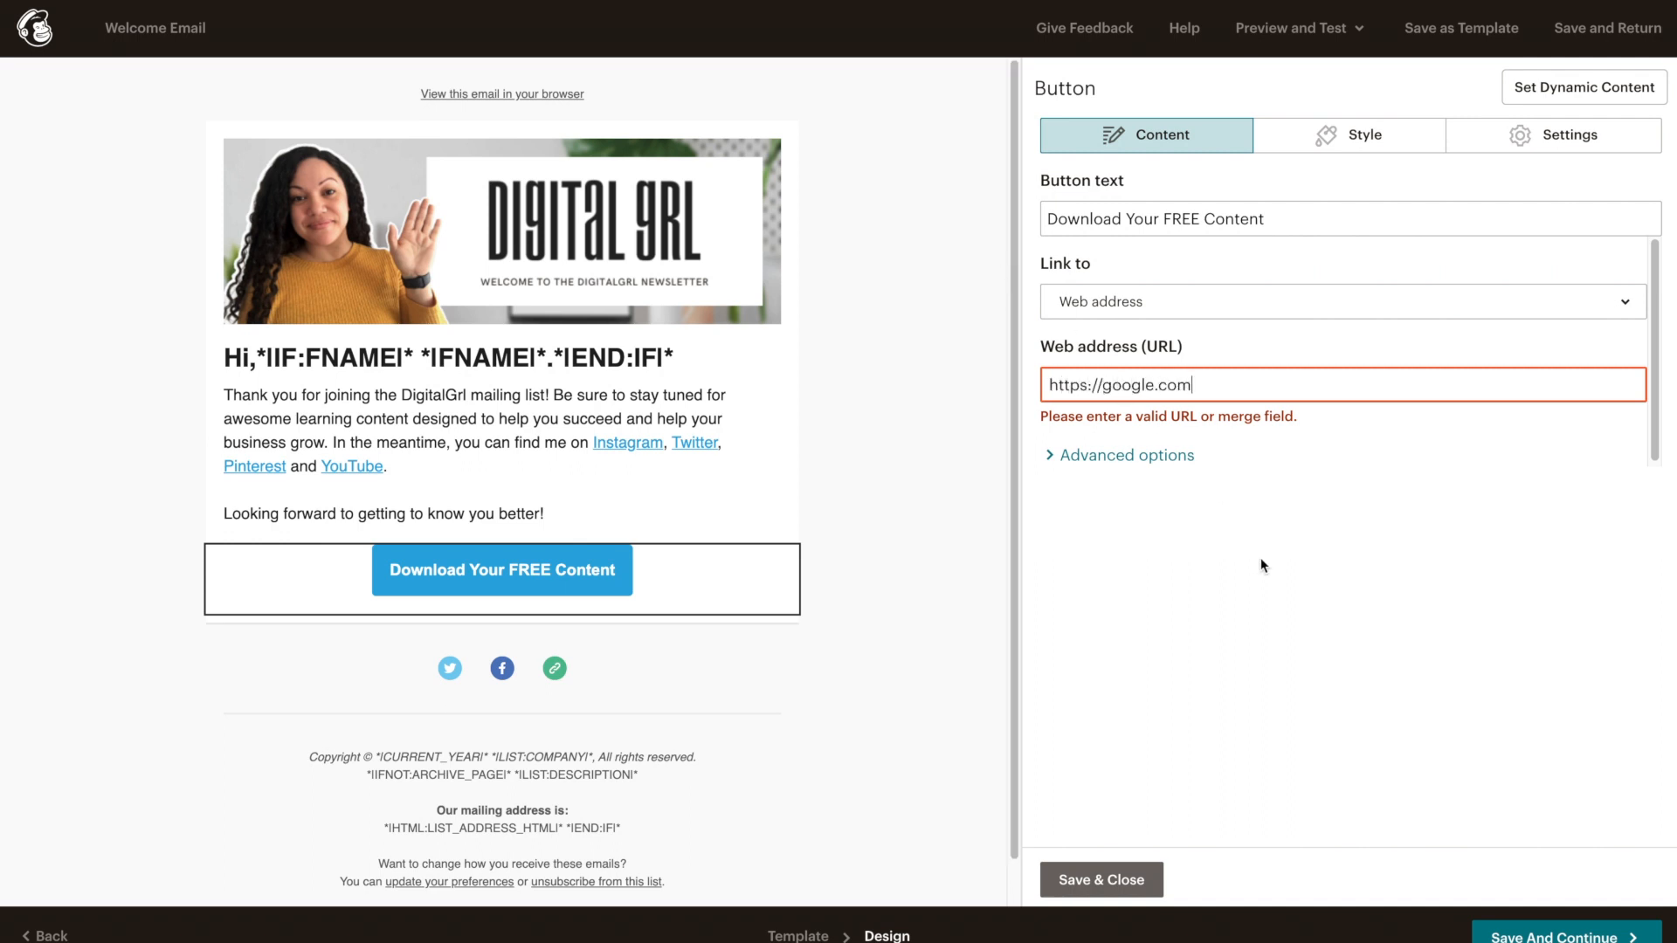
{"action": "left_click", "coordinate": [1262, 589]}
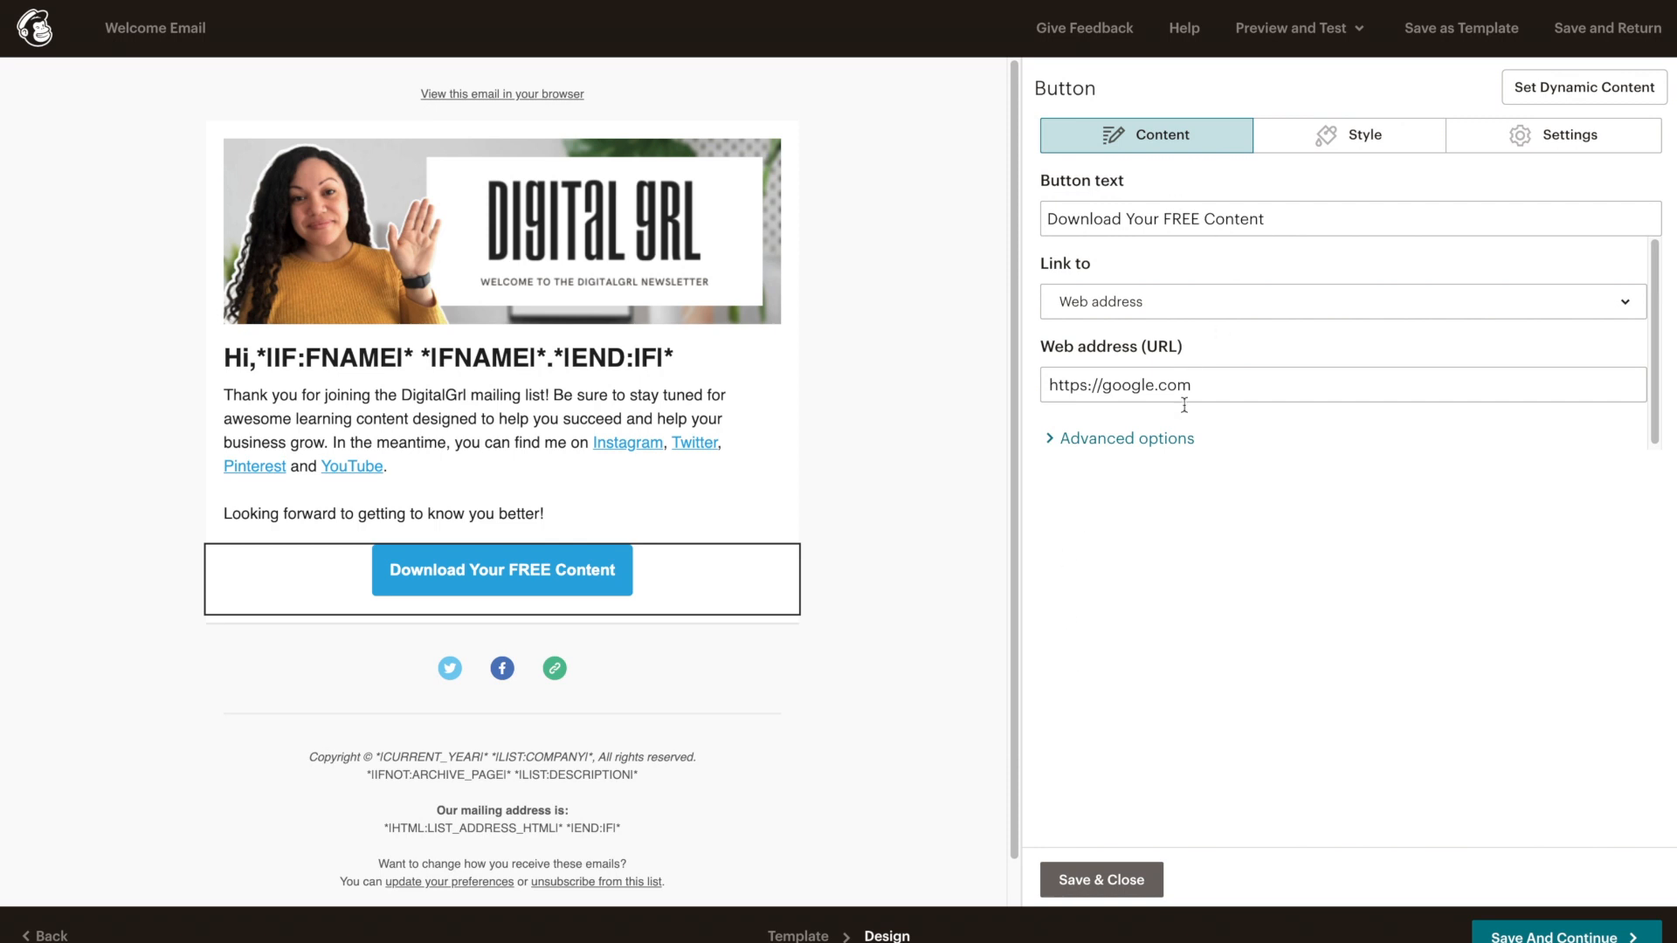
{"action": "left_click", "coordinate": [1125, 882]}
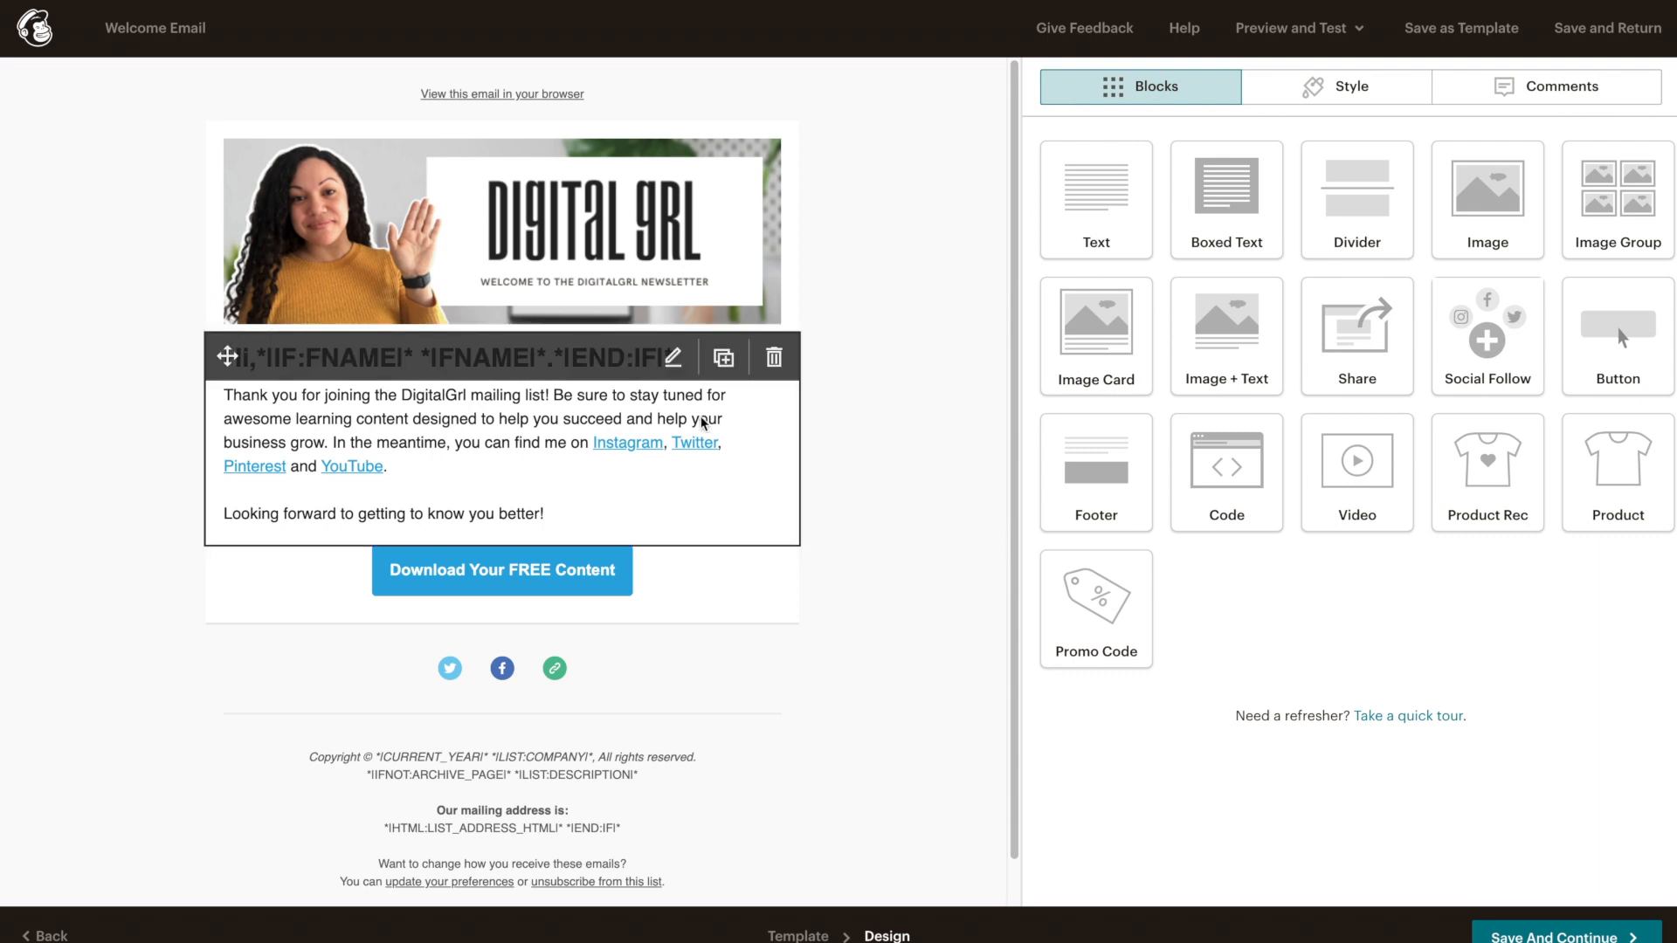
Copy the closing line "Looking forward to getting to know you better!", remove it from the welcome text block and save the block
{"action": "left_click", "coordinate": [460, 455]}
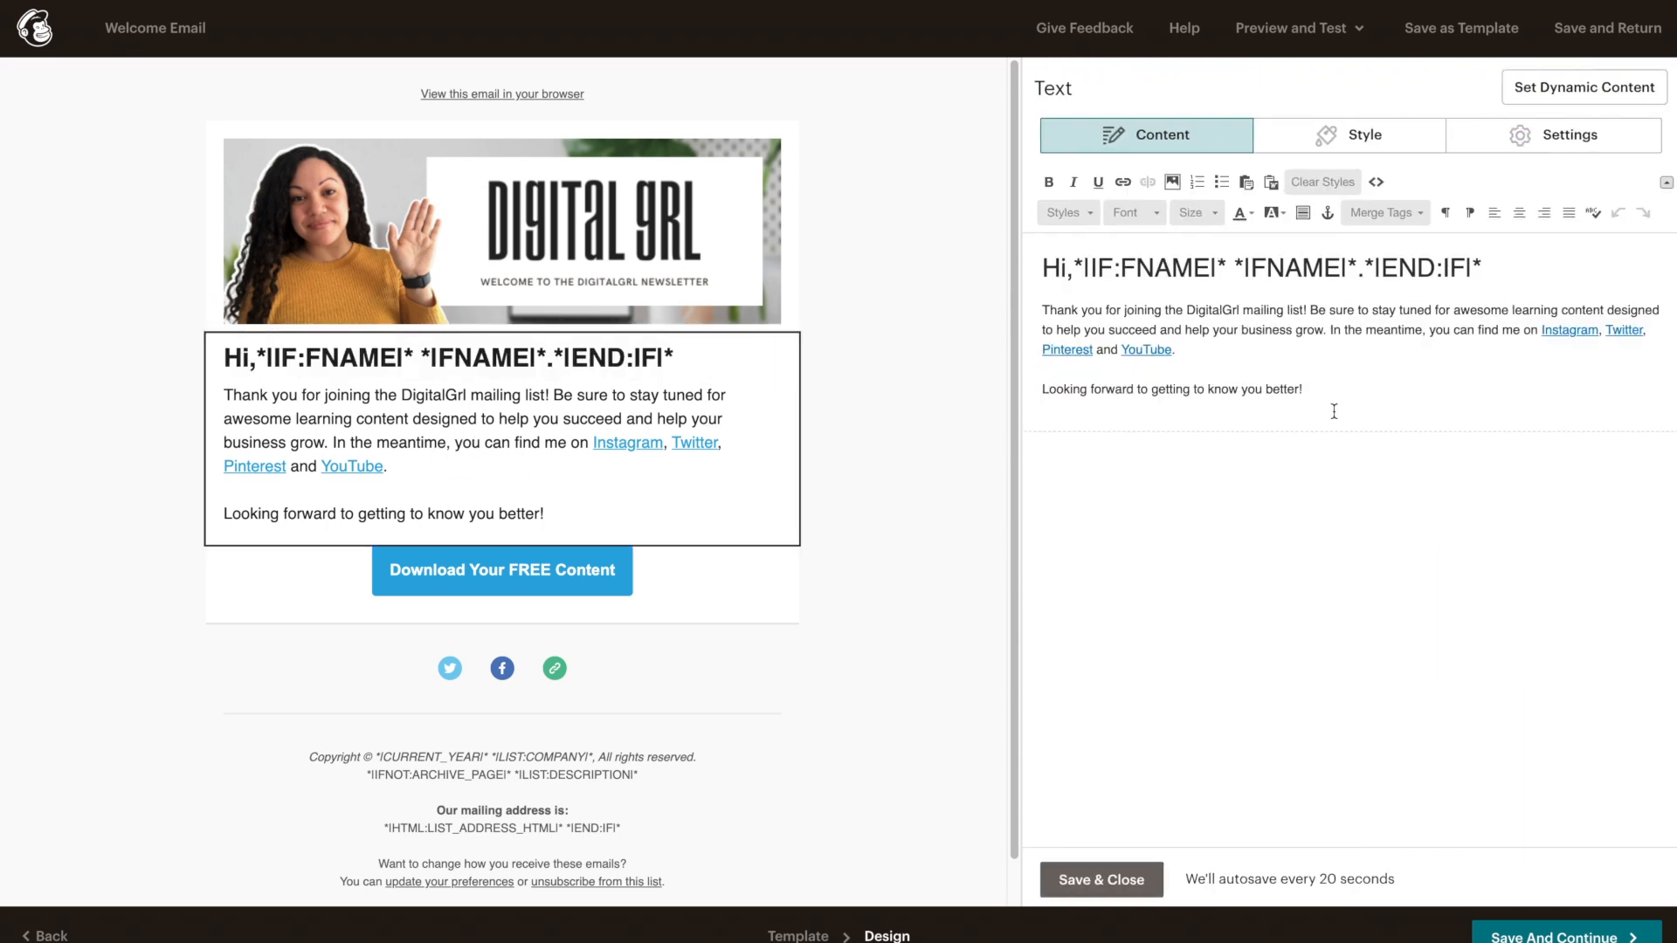
{"action": "left_click_drag", "start_coordinate": [1319, 389], "coordinate": [1036, 390]}
{"action": "key", "text": "ctrl+c"}
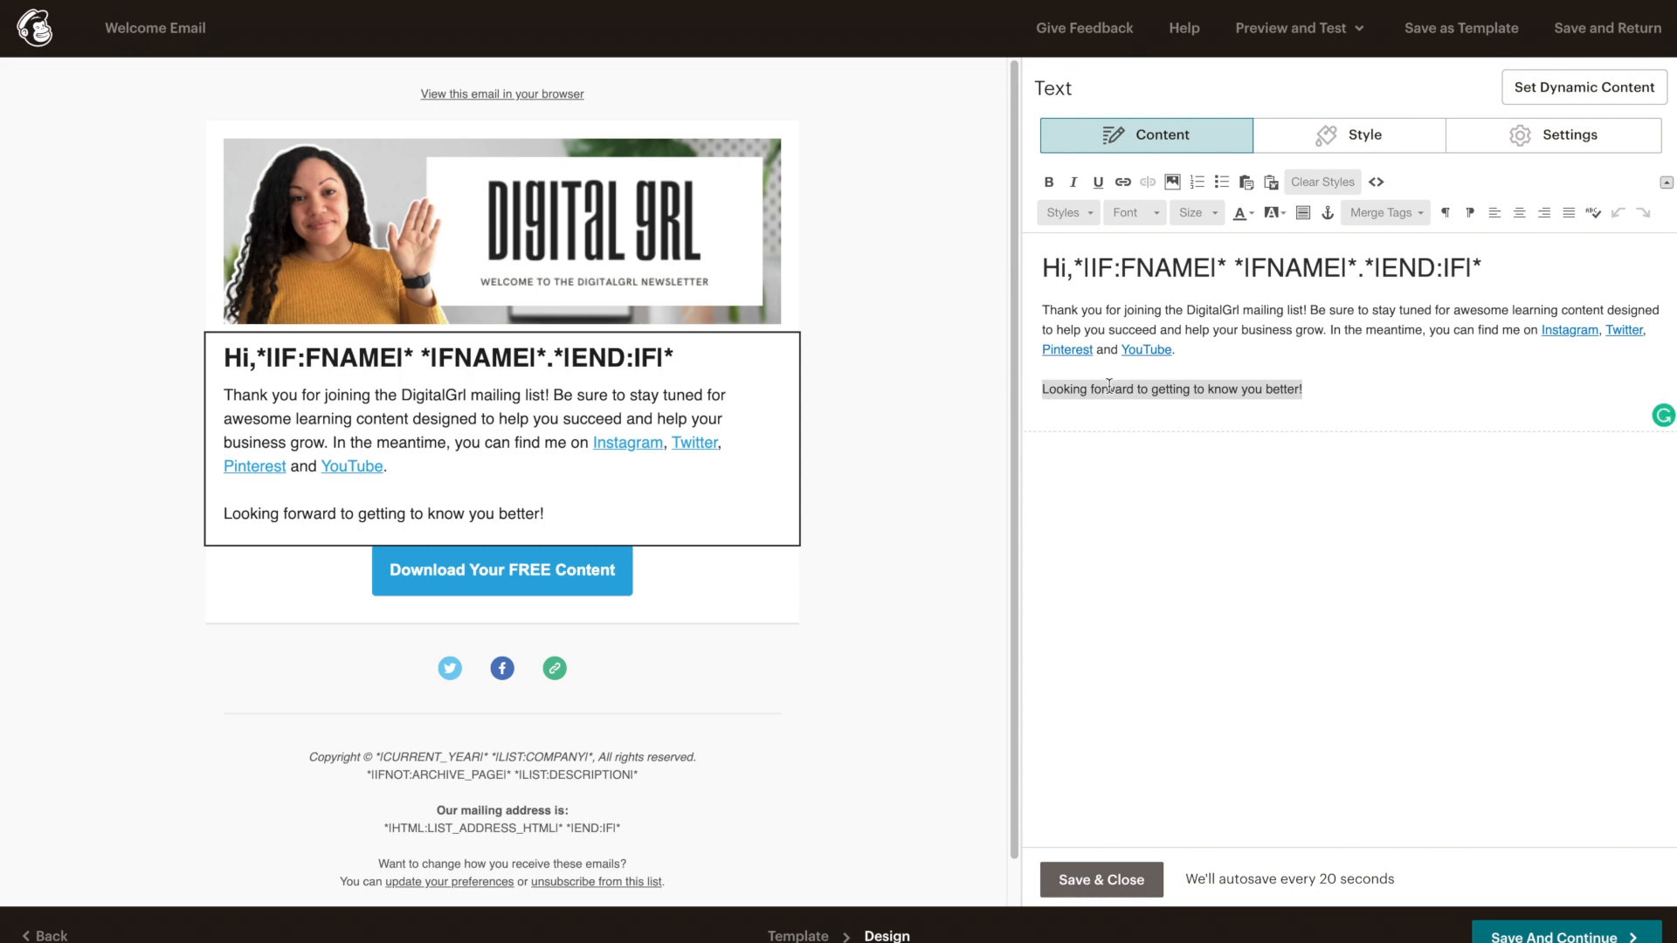
{"action": "key", "text": "BackSpace"}
{"action": "key", "text": "BackSpace"}
{"action": "key", "text": "BackSpace"}
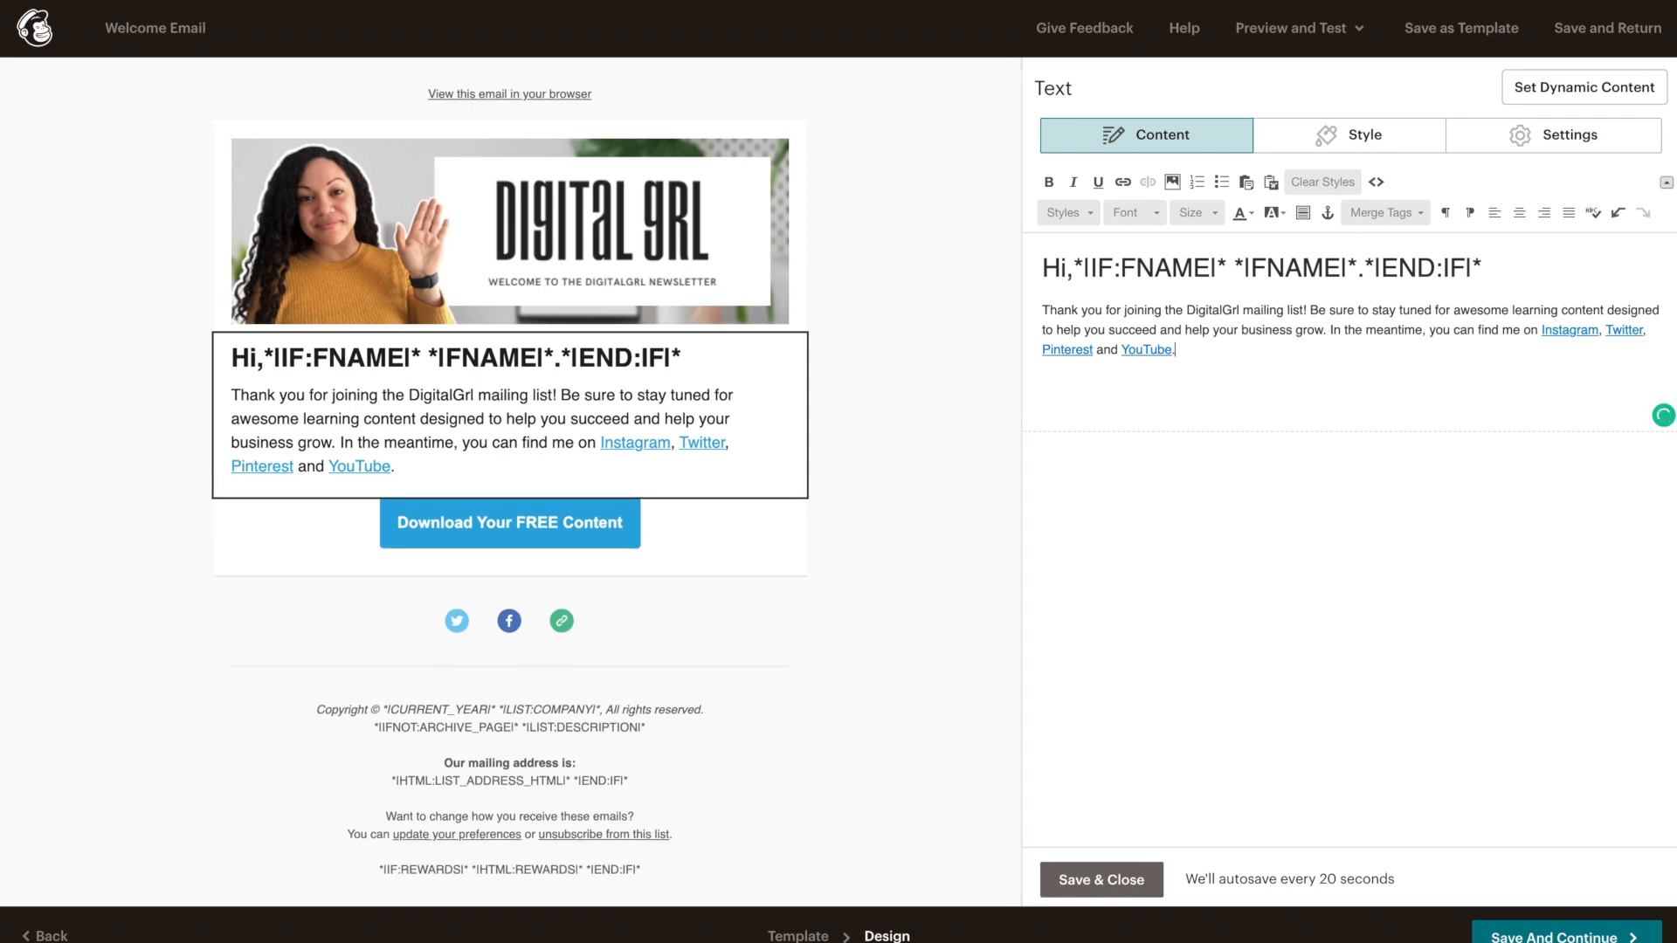
{"action": "left_click", "coordinate": [1102, 878]}
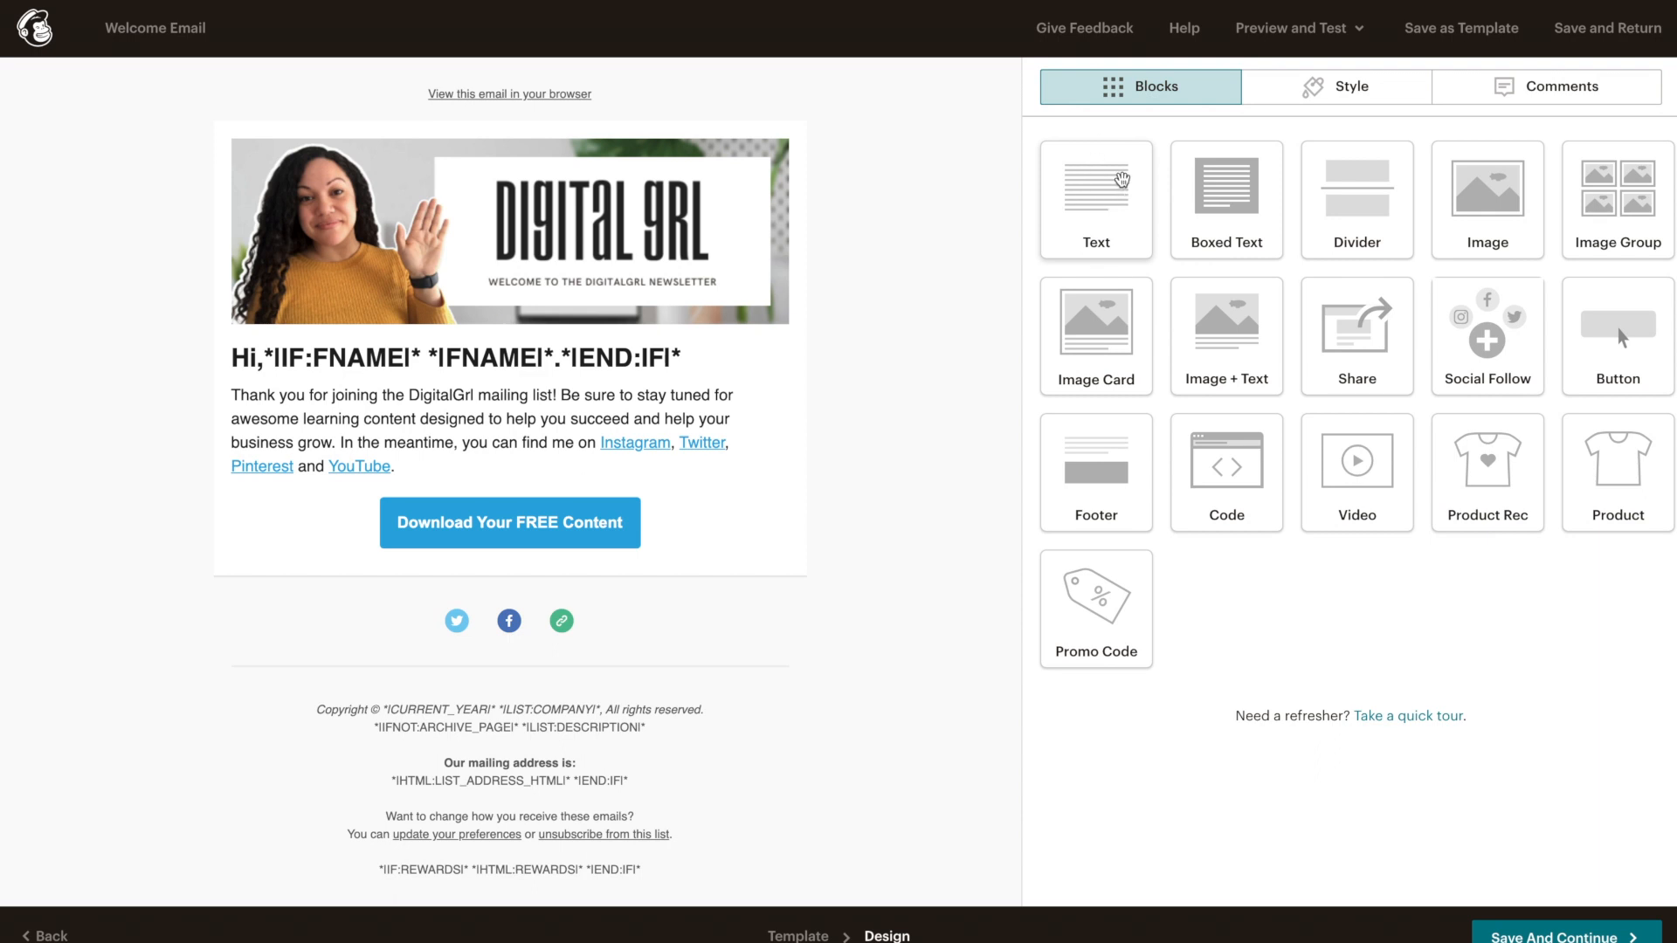
Add a text block below the download button, replace its placeholder with the copied closing line and save it
{"action": "left_click", "coordinate": [1118, 177]}
{"action": "left_click_drag", "start_coordinate": [1118, 178], "coordinate": [627, 572]}
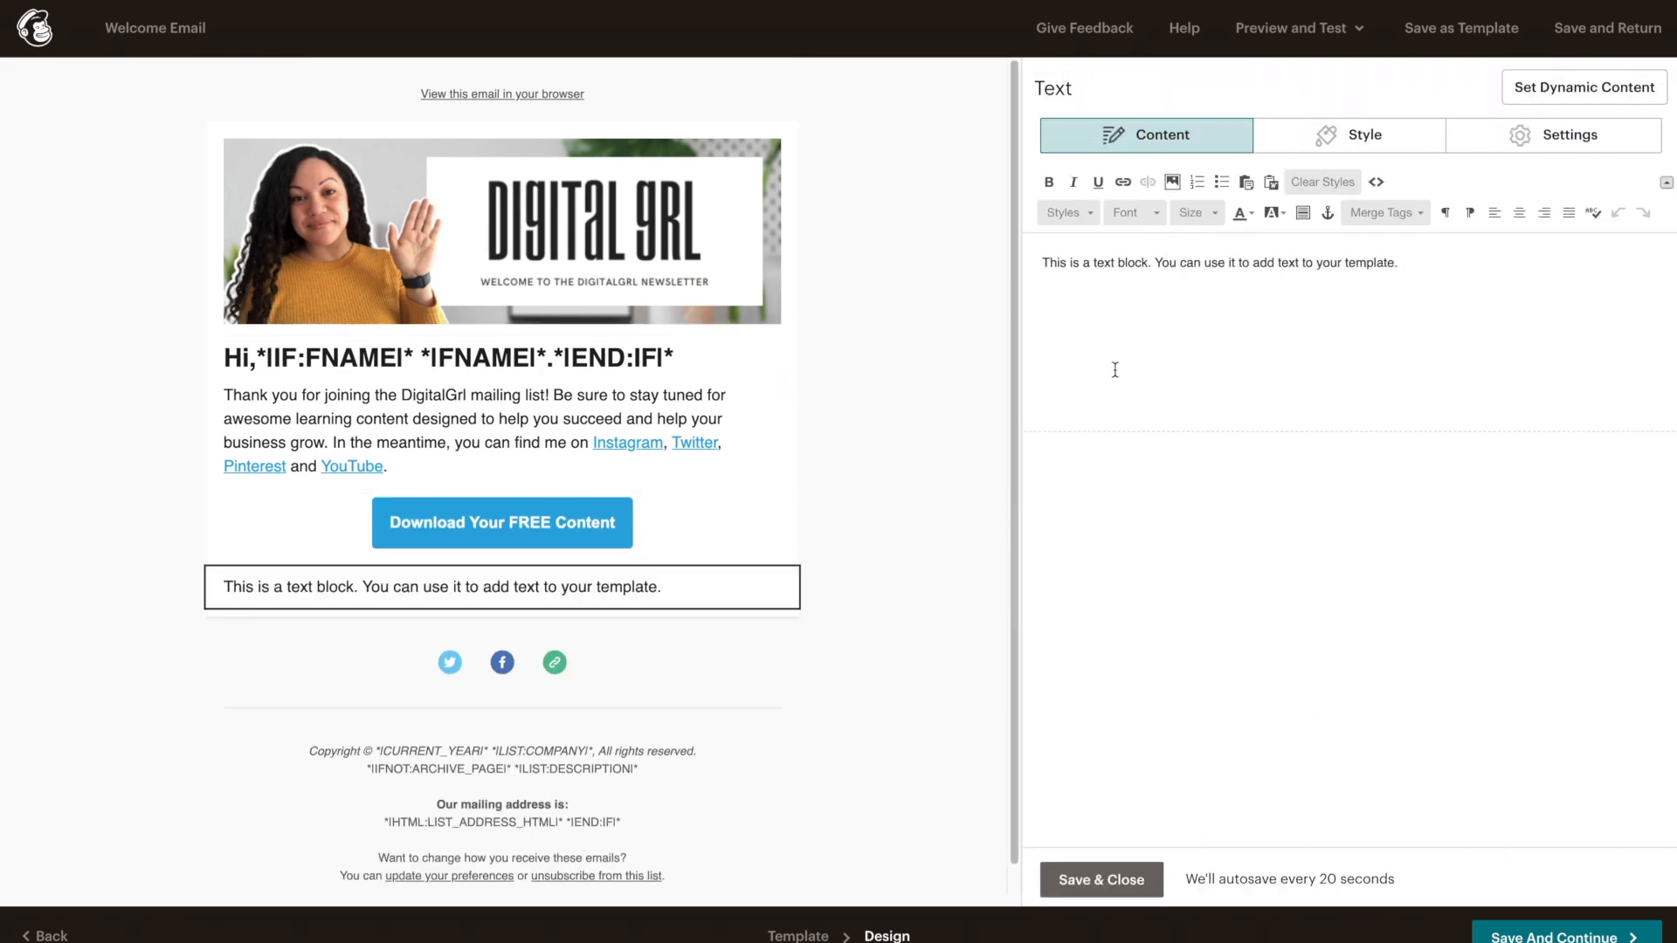
{"action": "left_click", "coordinate": [1093, 250]}
{"action": "key", "text": "ctrl+a"}
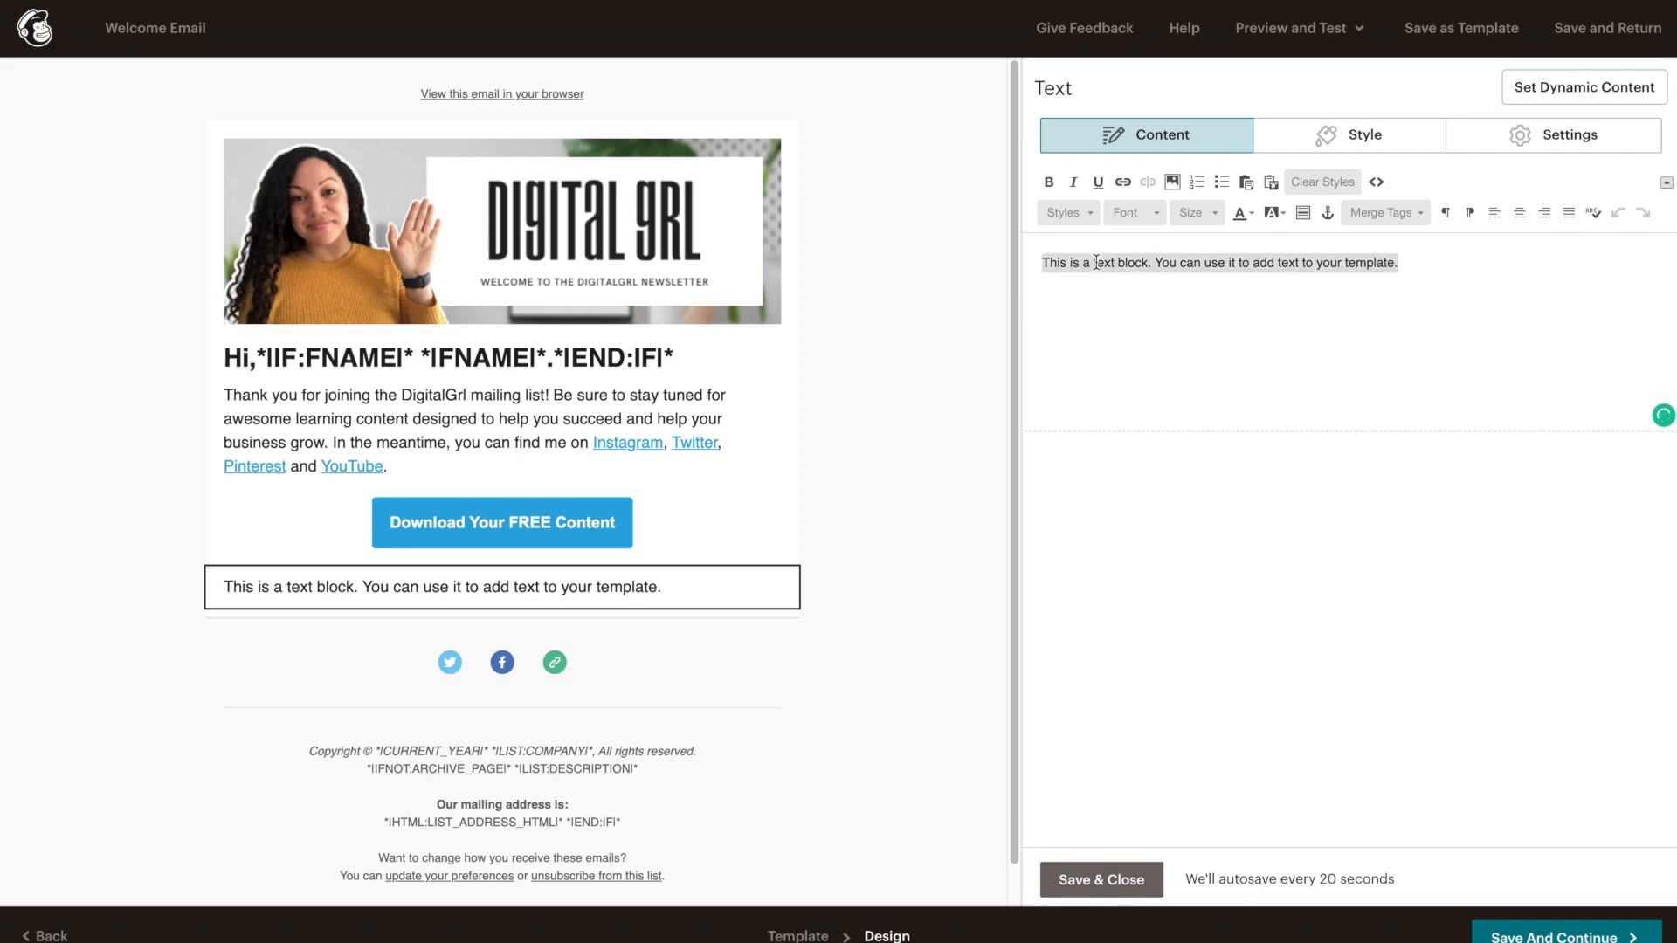
{"action": "key", "text": "ctrl+v"}
{"action": "left_click", "coordinate": [1098, 880]}
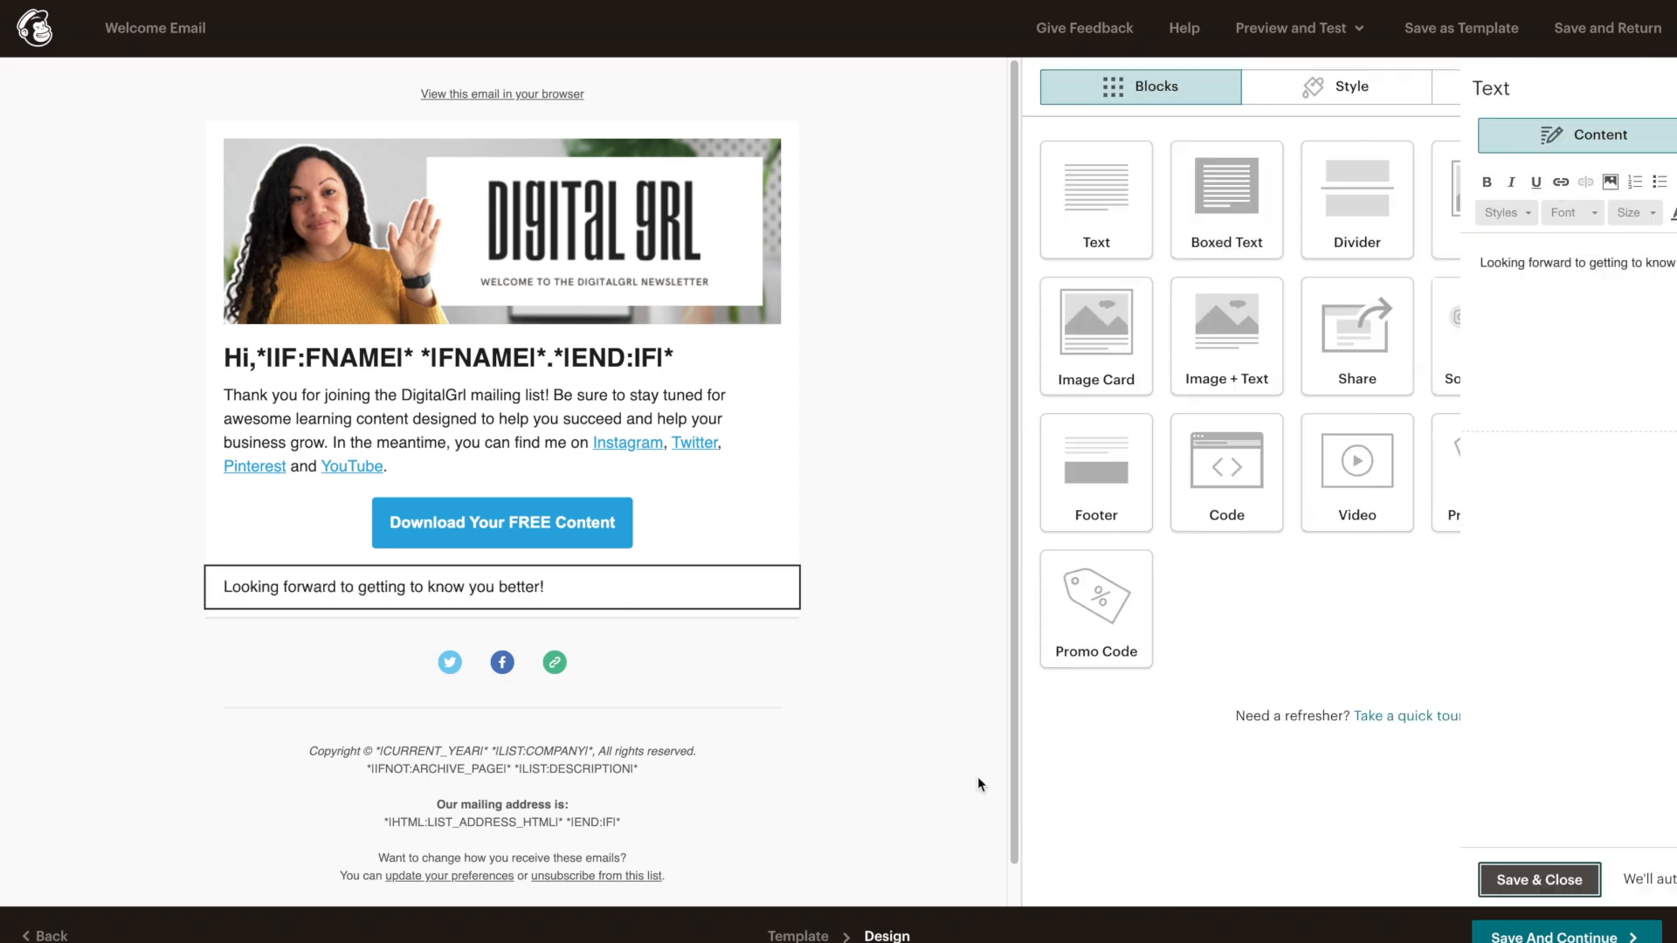
Below the welcome paragraph, add "As promised, here is your free content. Simply click on the button below to download the PDF file." and save
{"action": "left_click", "coordinate": [493, 454]}
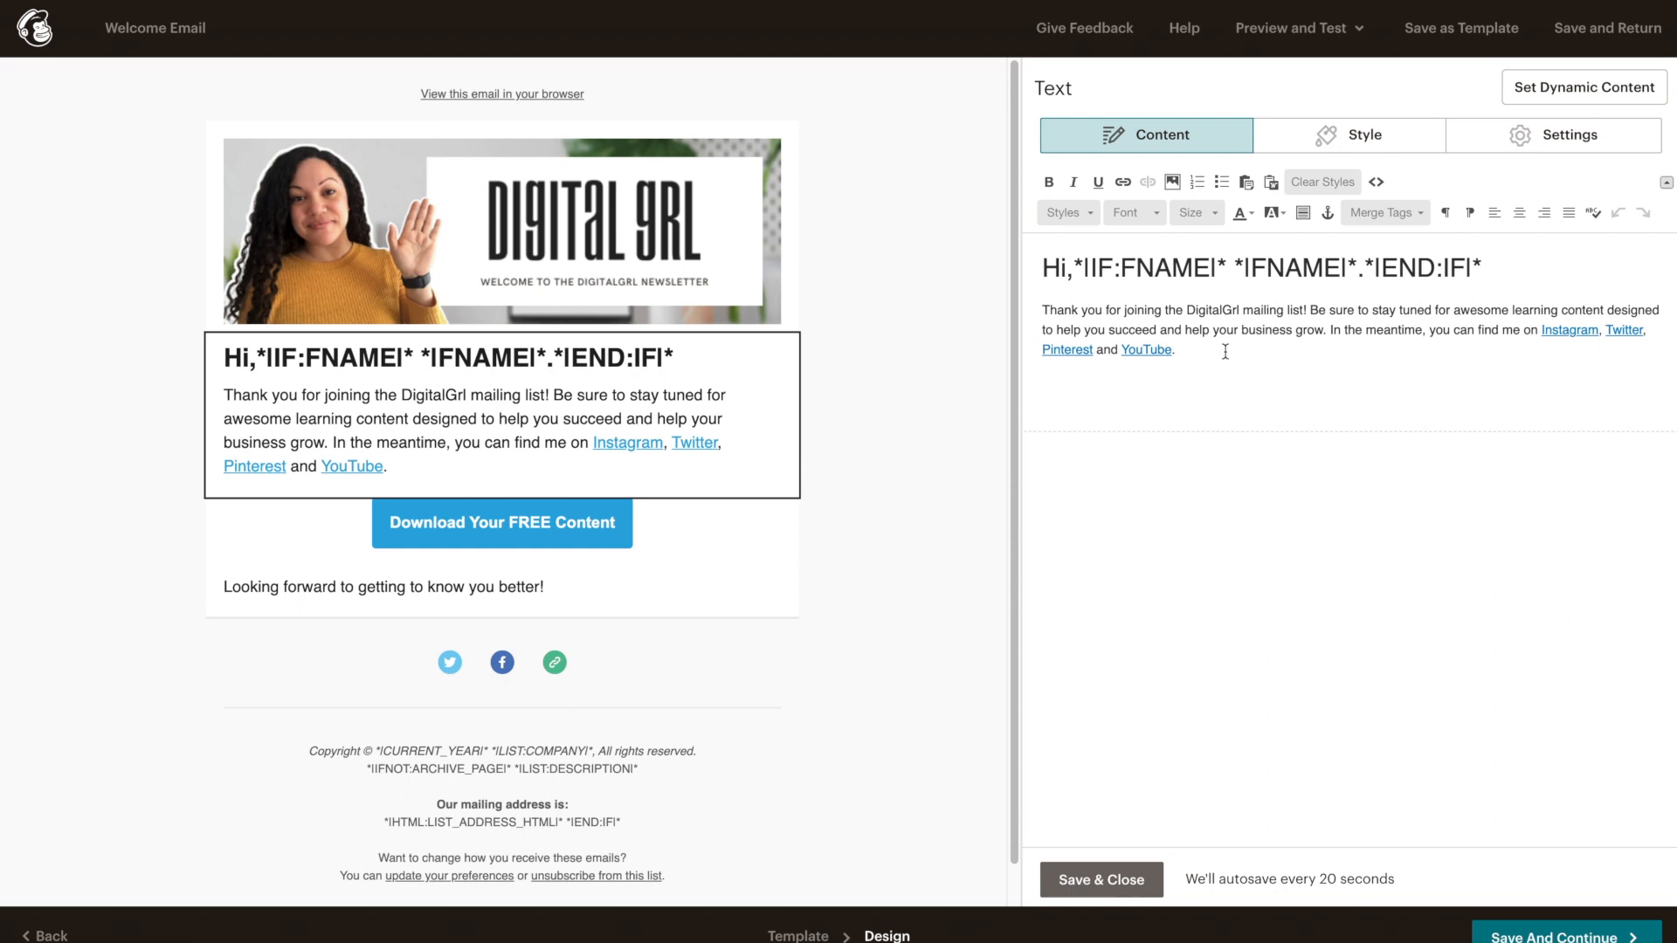
{"action": "key", "text": "Return"}
{"action": "type", "text": "A"}
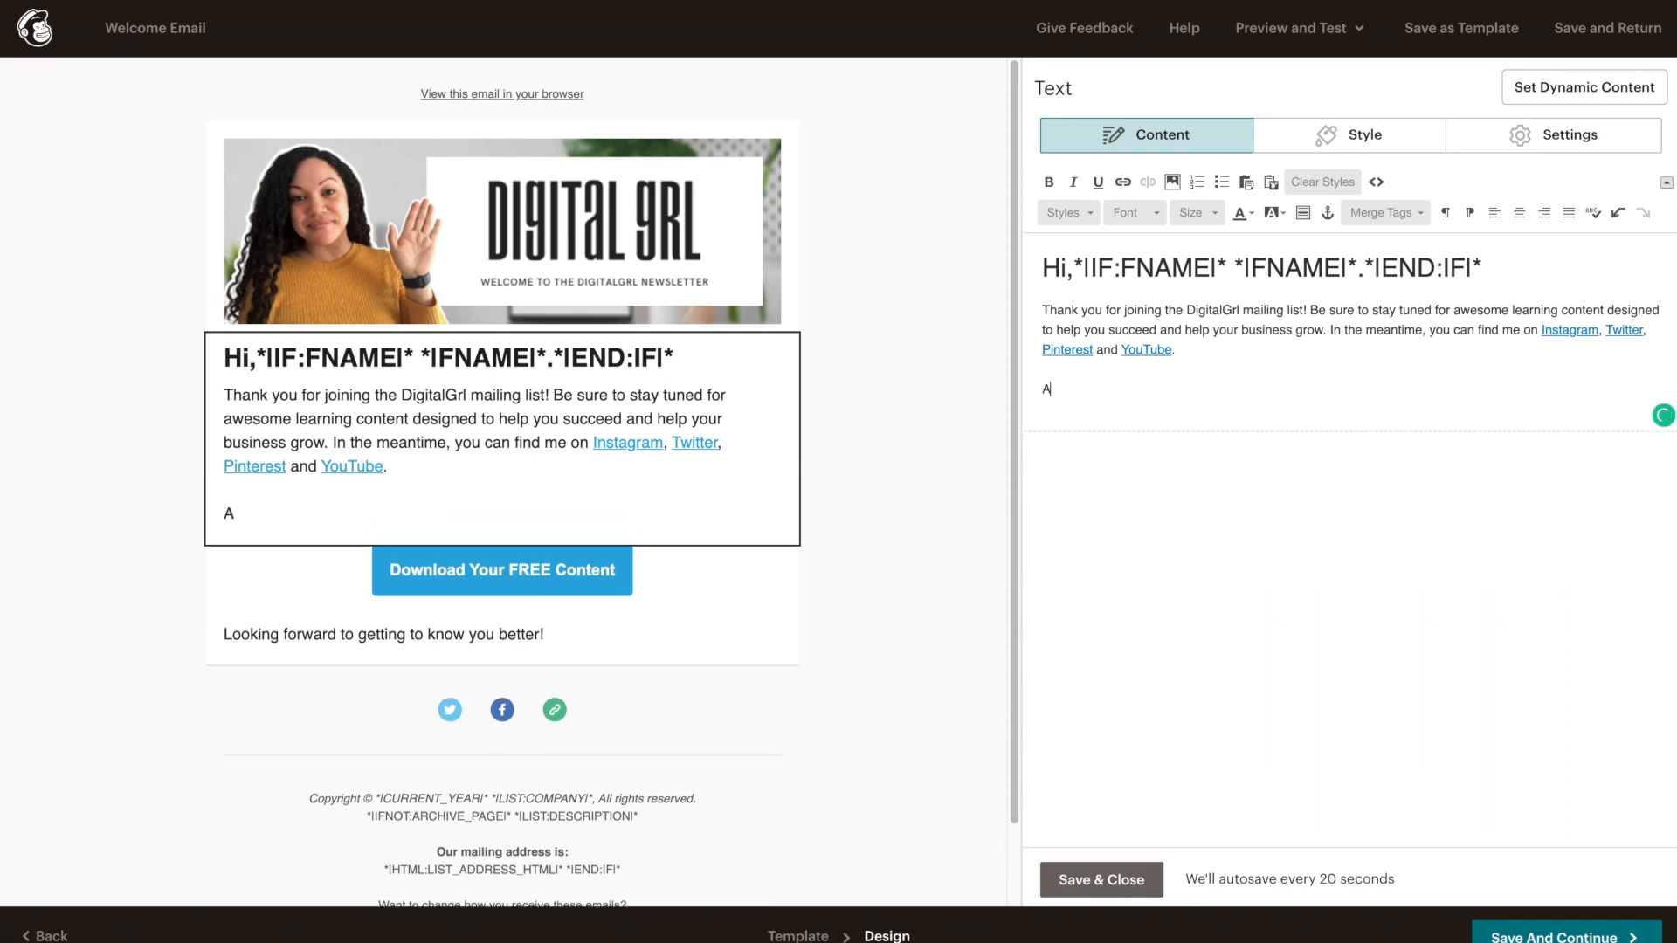
{"action": "type", "text": "s promised, here"}
{"action": "key", "text": "BackSpace"}
{"action": "key", "text": "BackSpace"}
{"action": "key", "text": "BackSpace"}
{"action": "key", "text": "BackSpace"}
{"action": "type", "text": "he"}
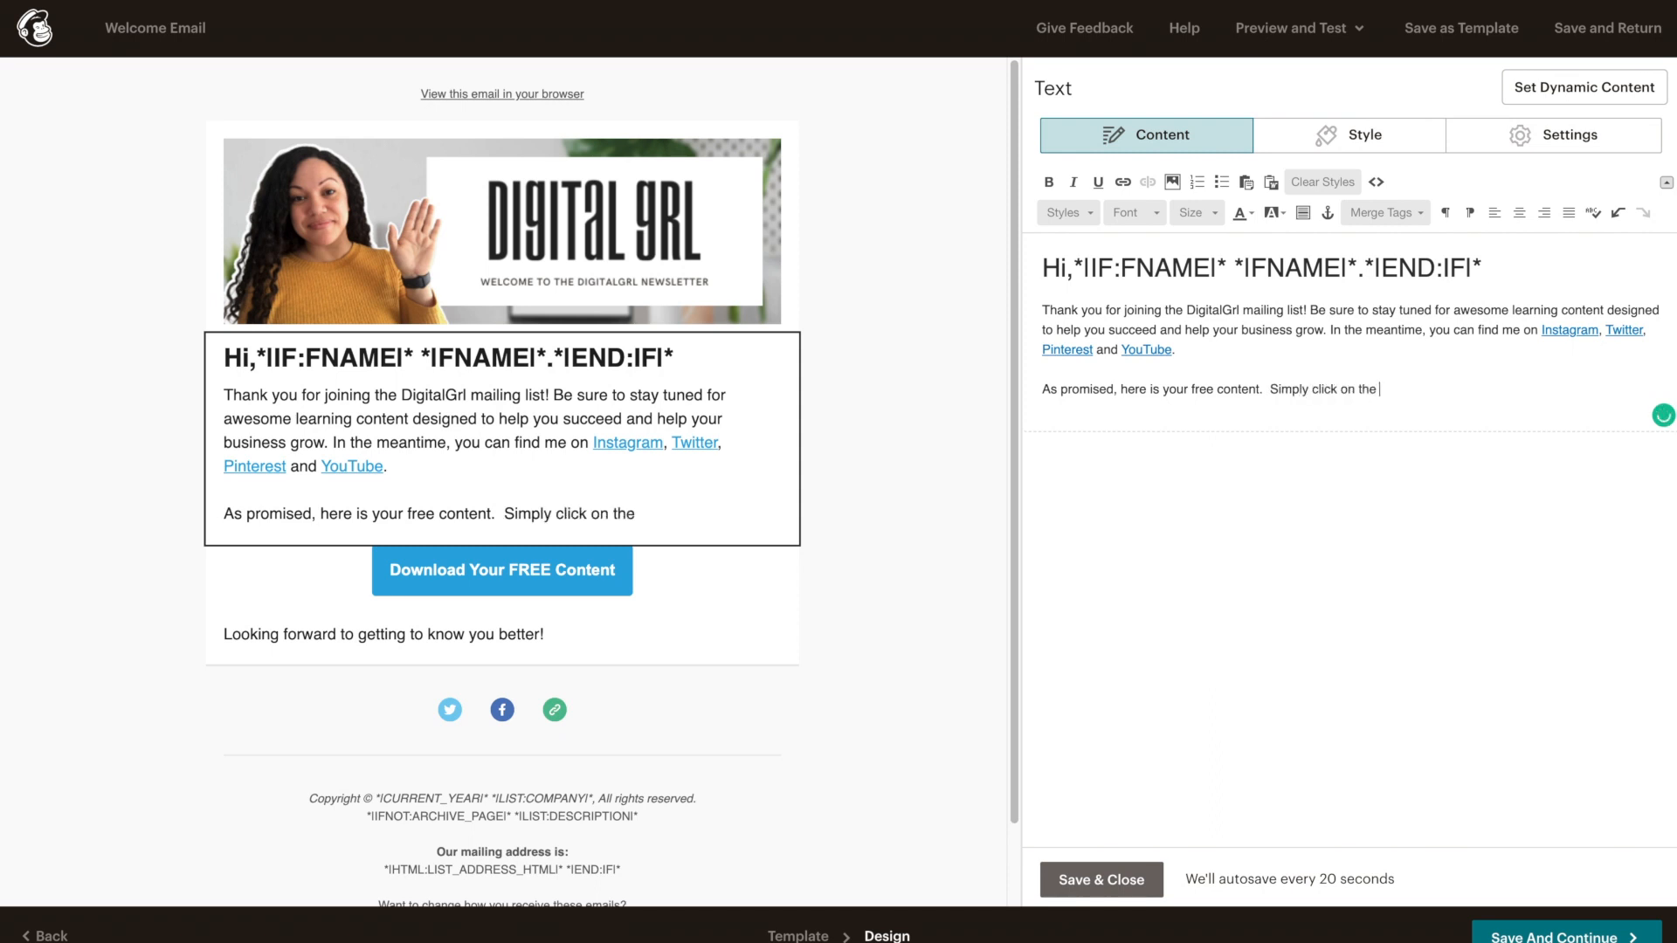
{"action": "type", "text": "re is you r free content.  Simply click on the button below to download the PDF file."}
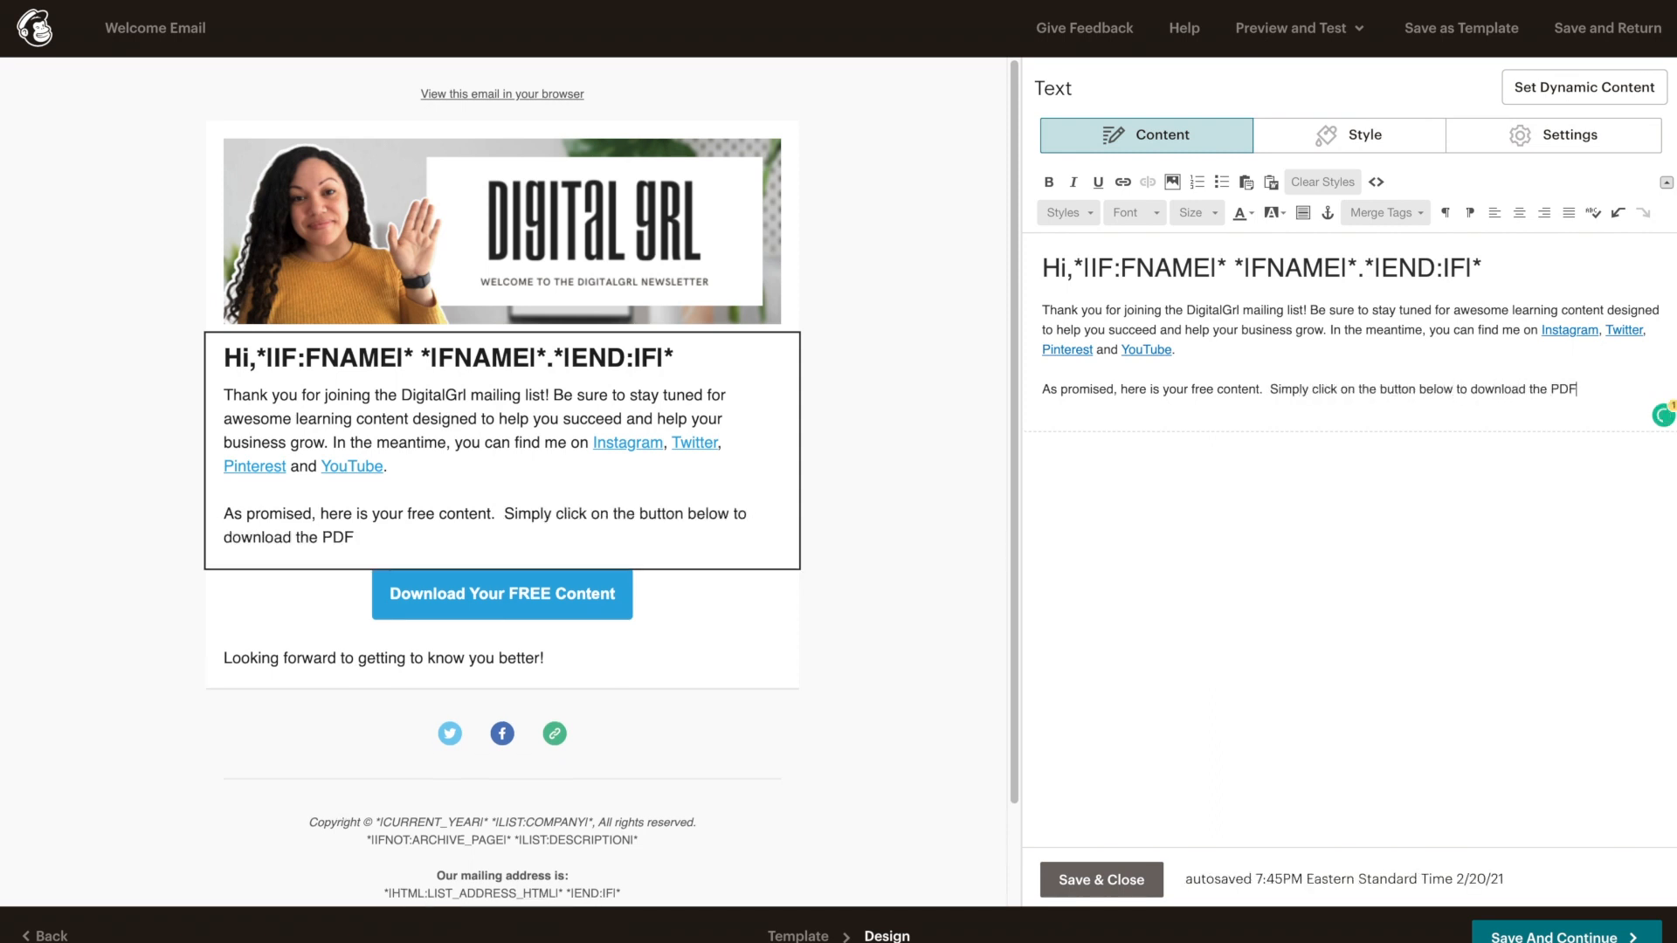
{"action": "left_click", "coordinate": [1102, 878]}
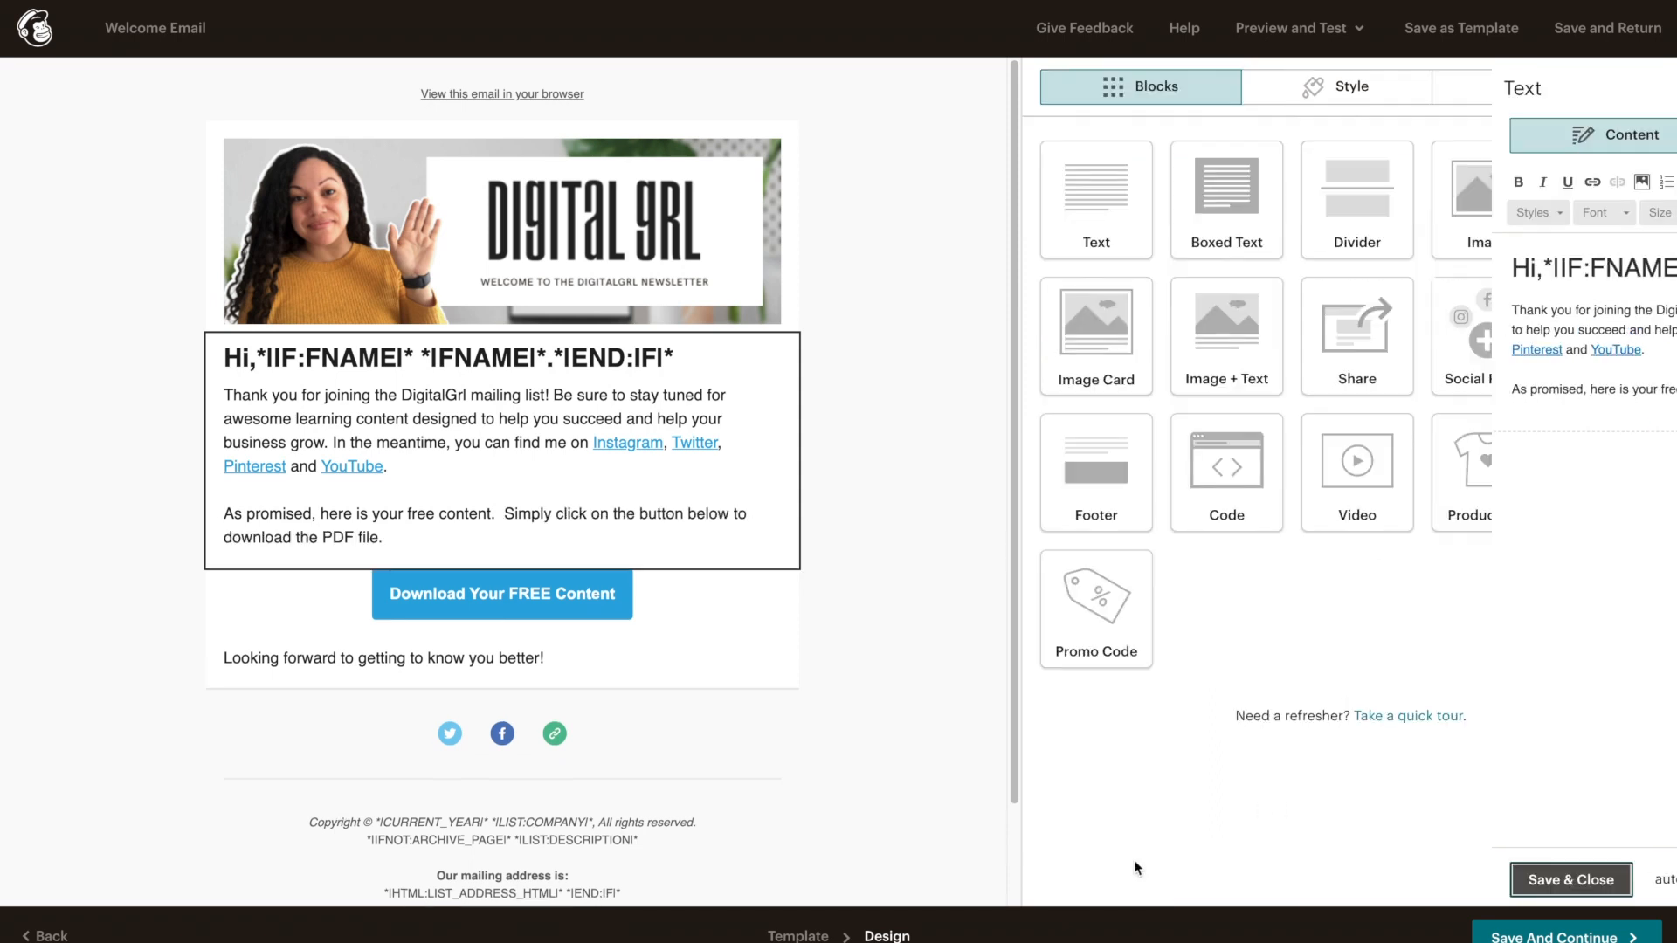
Restyle the download button with the black #222222 background and reduce its rounded corners to the minimum
{"action": "mouse_move", "coordinate": [615, 596]}
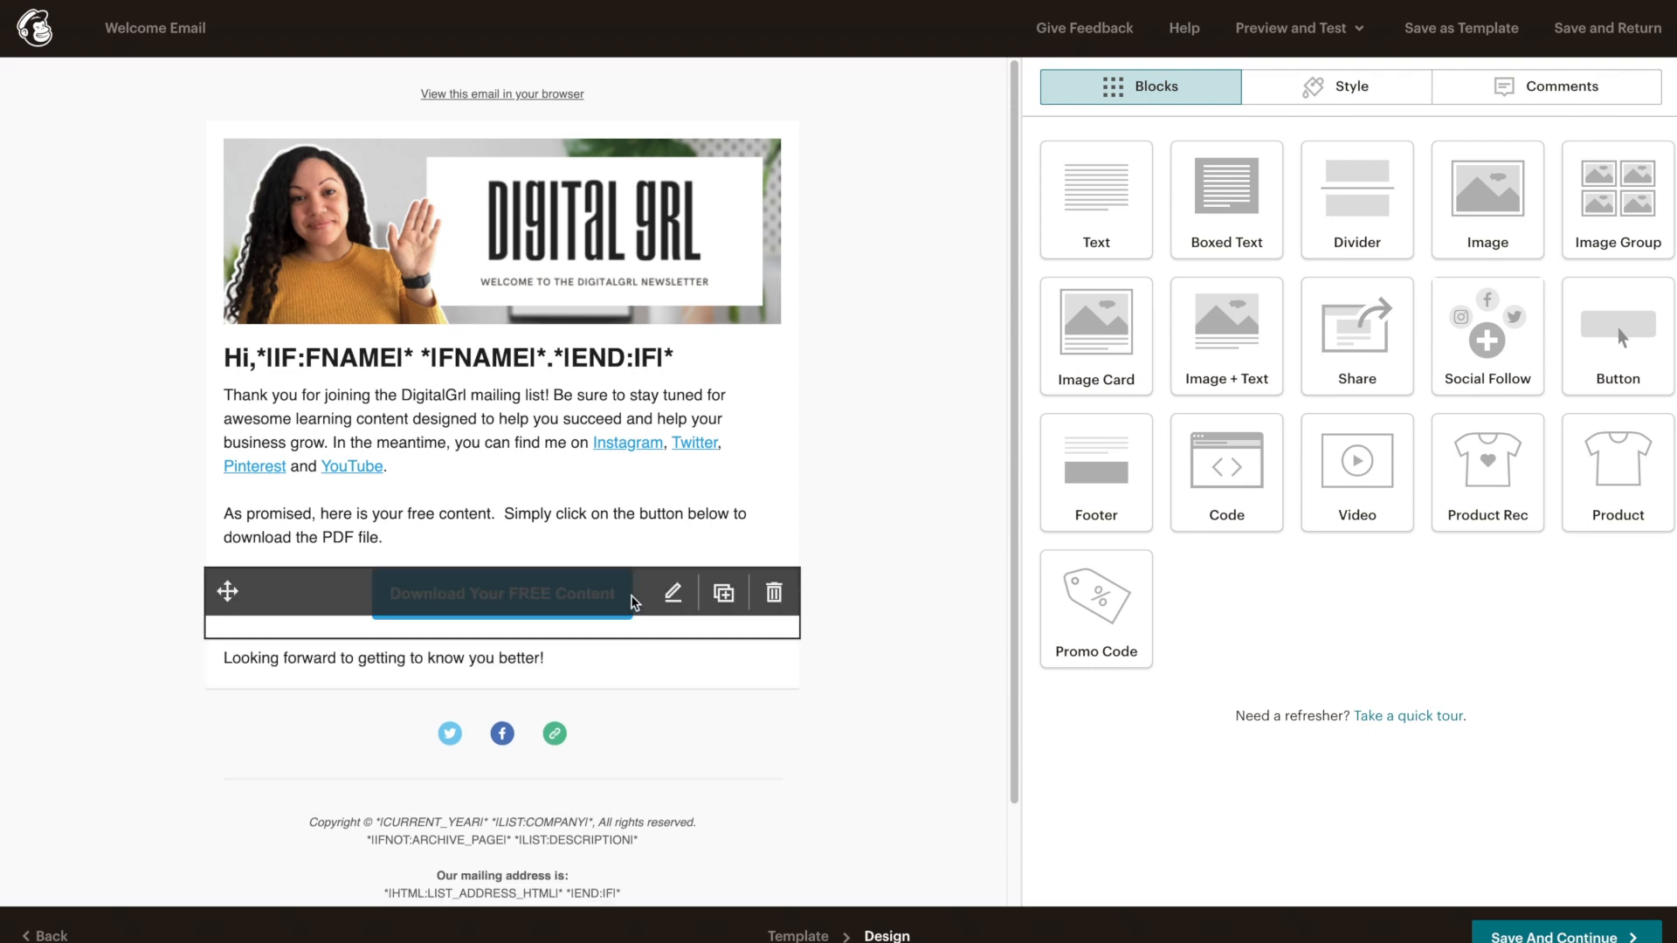
{"action": "left_click", "coordinate": [673, 596]}
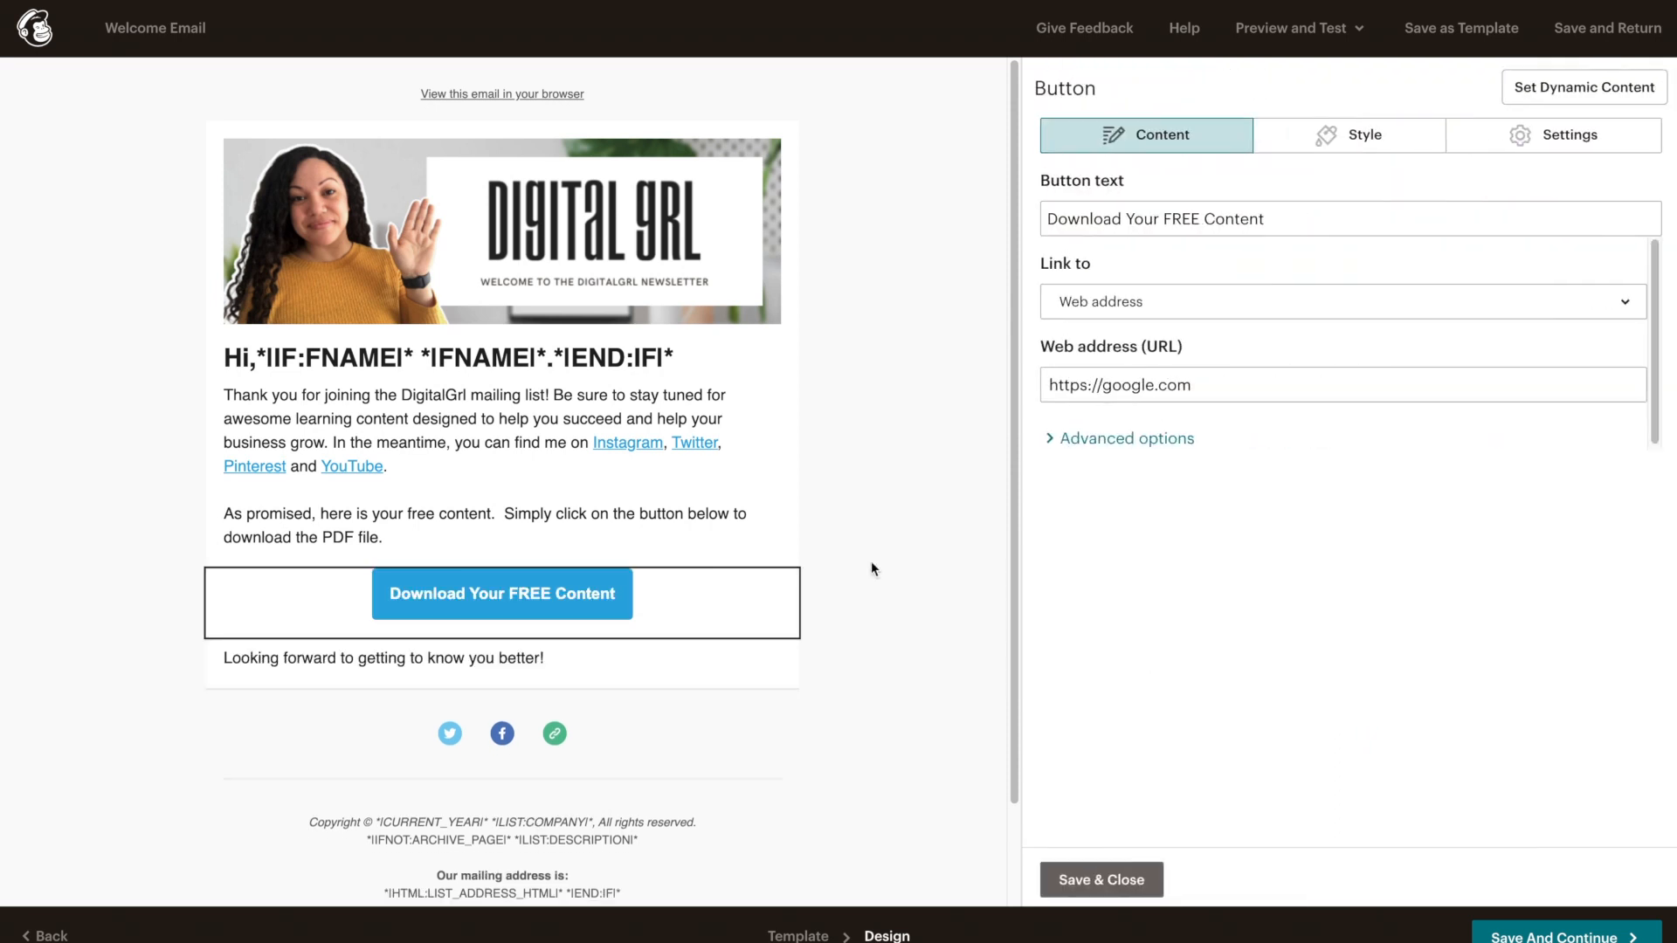
{"action": "left_click", "coordinate": [1356, 140]}
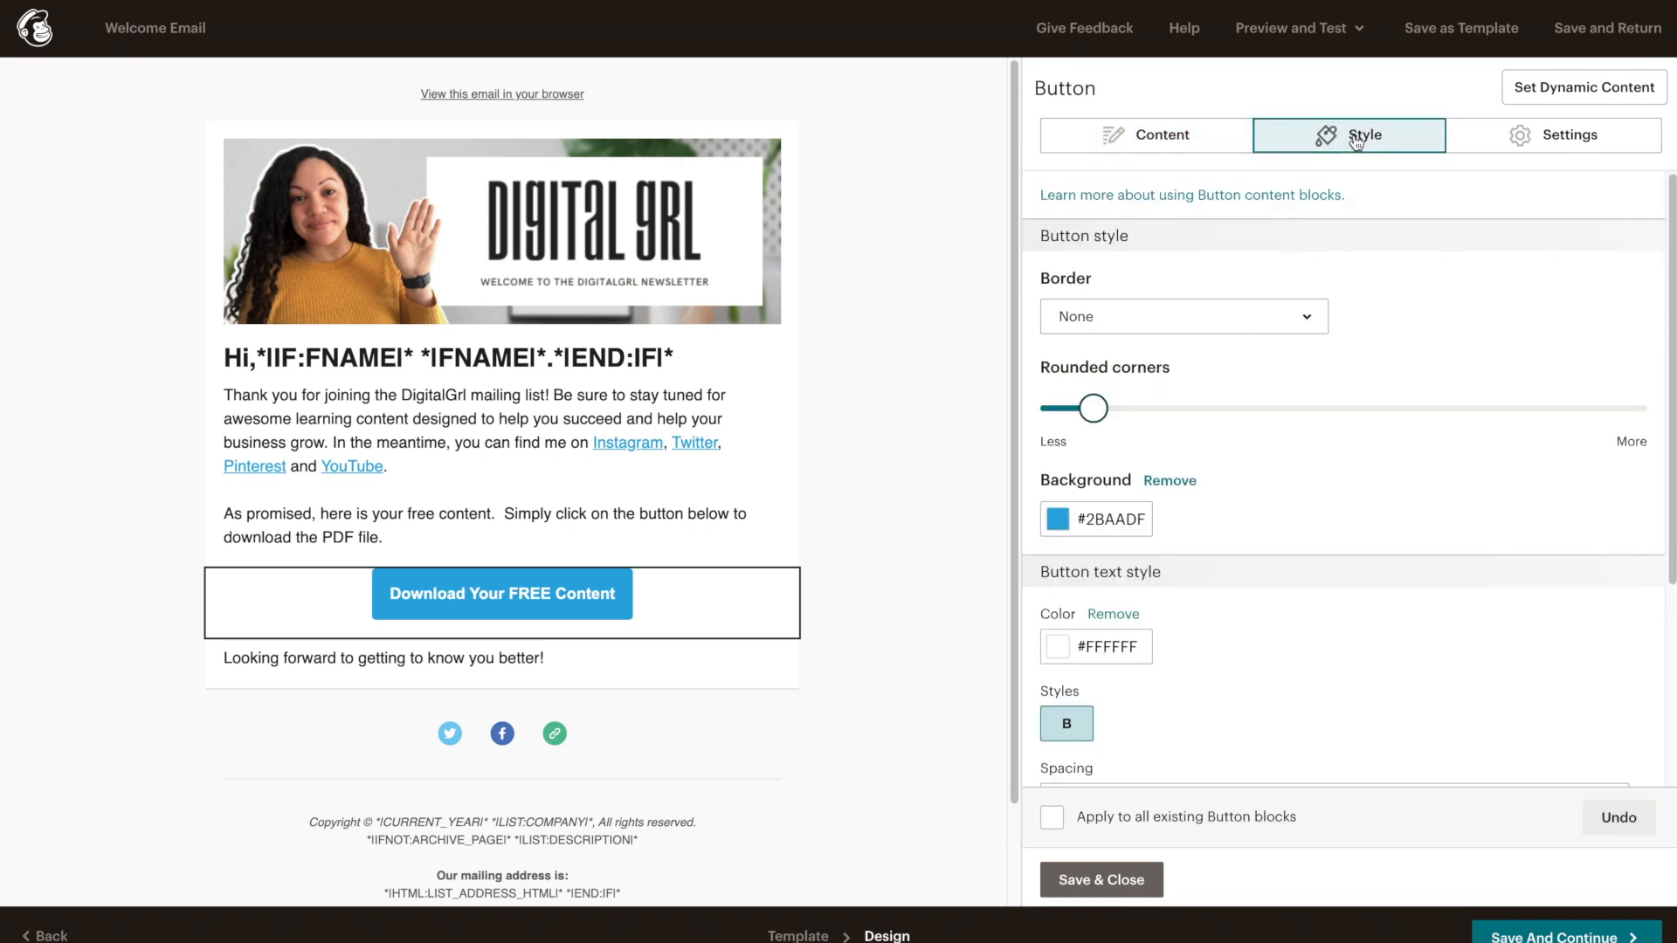
{"action": "mouse_move", "coordinate": [1093, 407]}
{"action": "left_mouse_down"}
{"action": "mouse_move", "coordinate": [1042, 409]}
{"action": "mouse_move", "coordinate": [1165, 408]}
{"action": "mouse_move", "coordinate": [1094, 409]}
{"action": "left_mouse_up"}
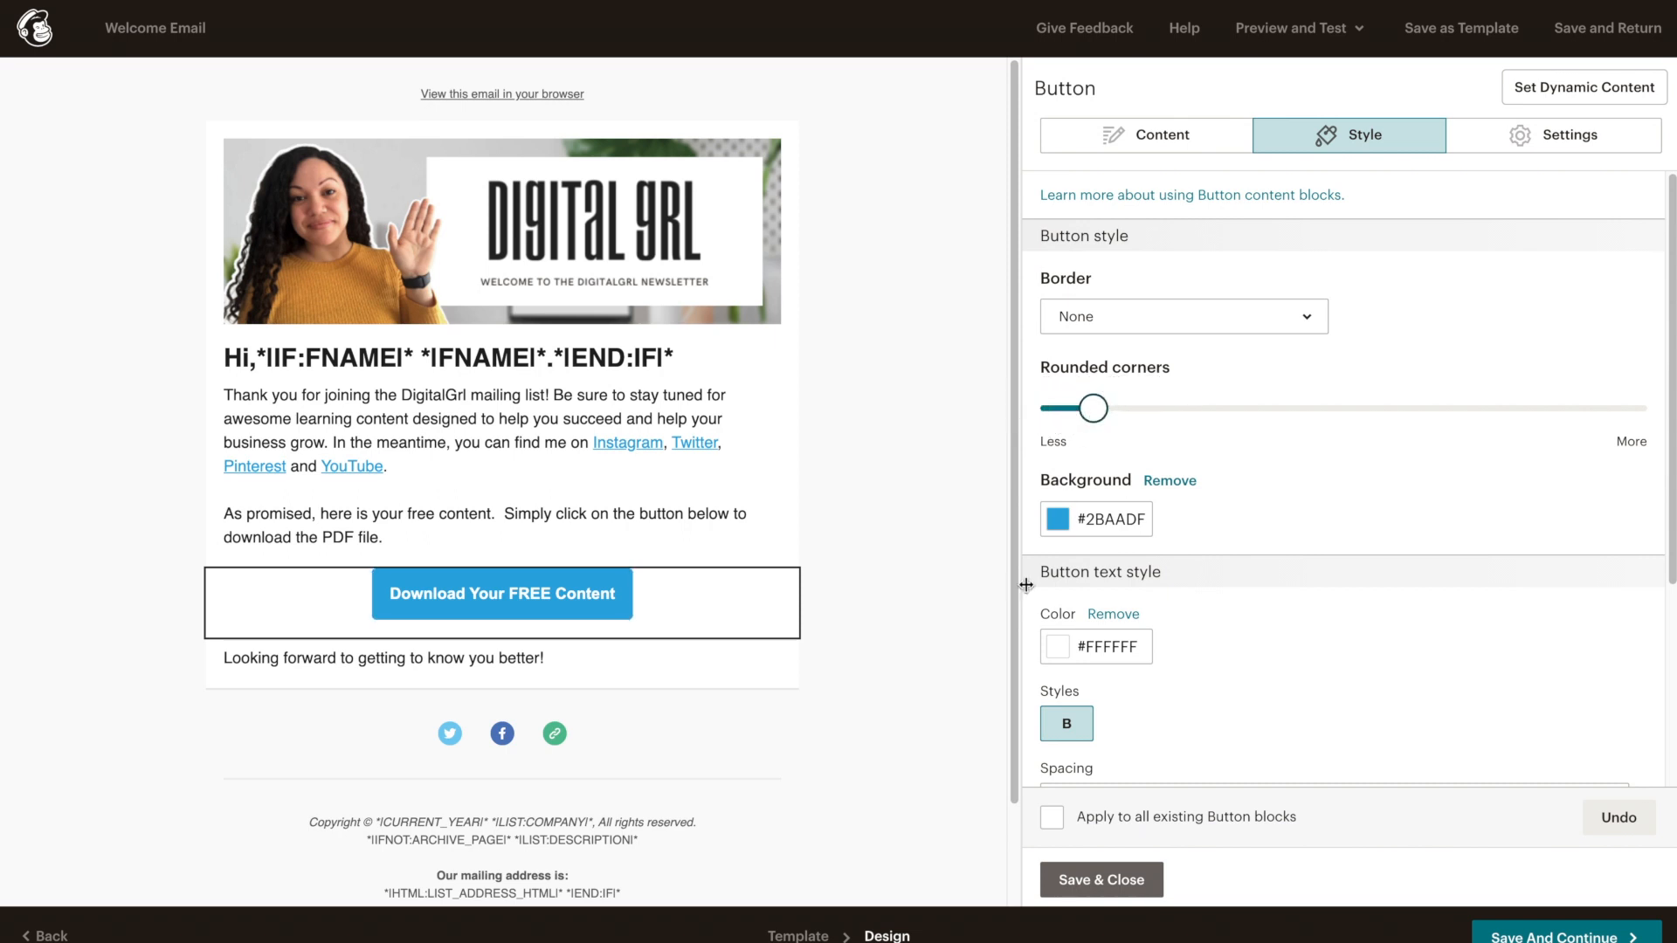
{"action": "left_click", "coordinate": [1056, 519]}
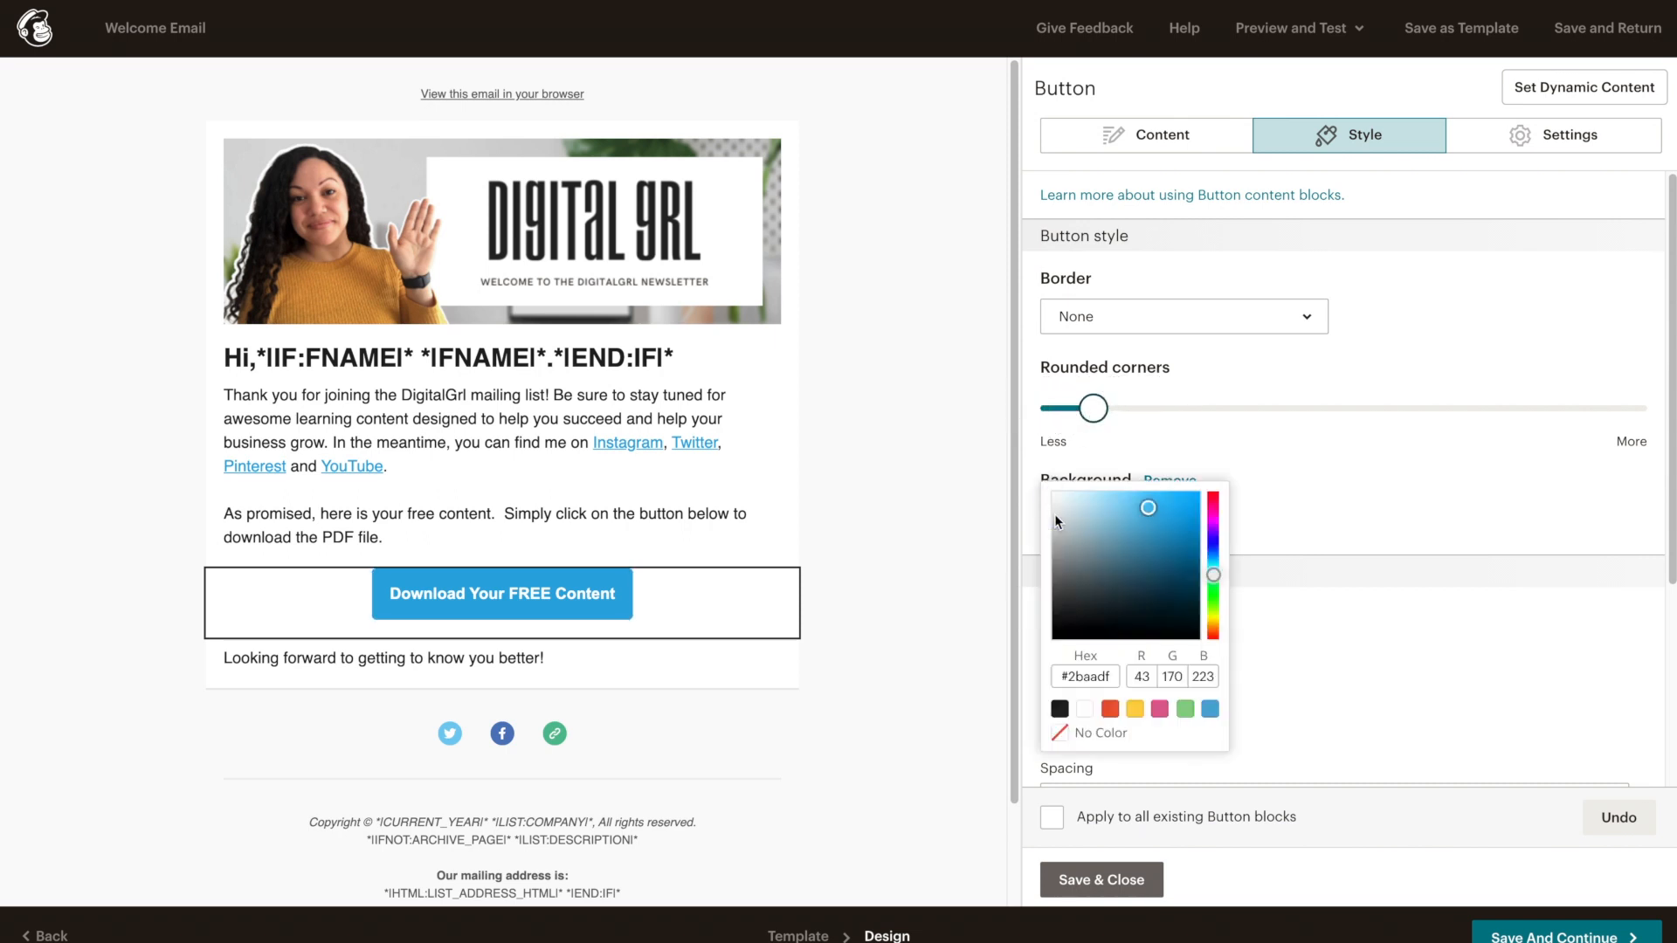
{"action": "left_click", "coordinate": [1059, 709]}
{"action": "left_click", "coordinate": [1351, 531]}
{"action": "left_click_drag", "start_coordinate": [1090, 411], "coordinate": [1010, 406]}
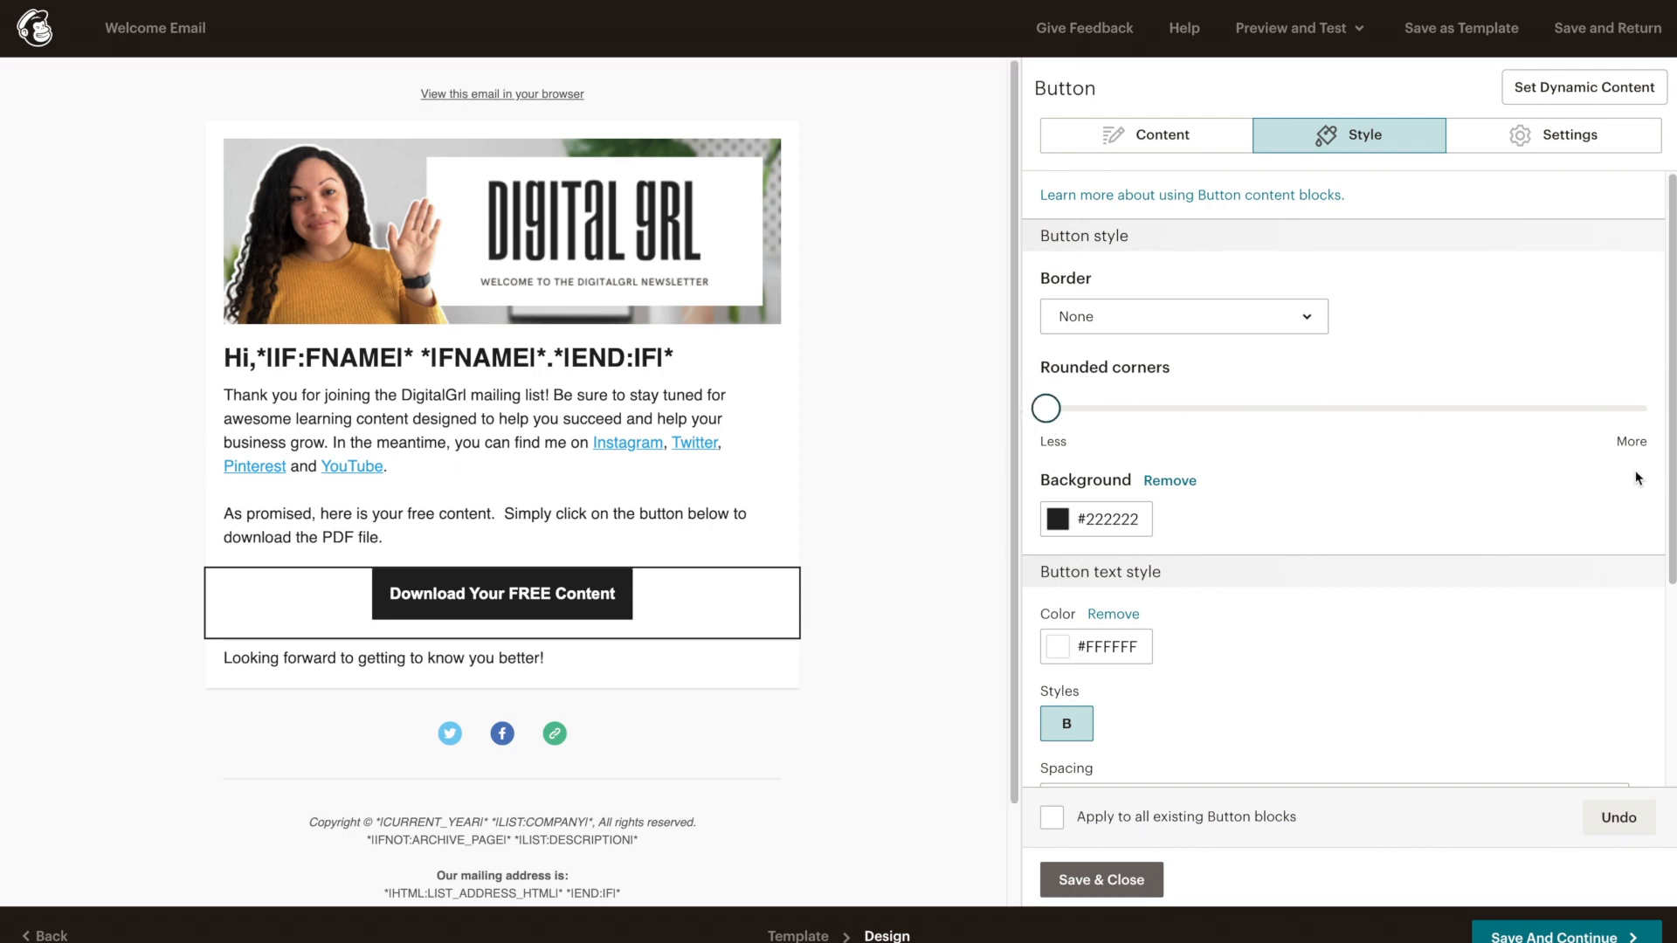
Try an 18px text size on the download button and return it to 16px
{"action": "left_click_drag", "start_coordinate": [1670, 485], "coordinate": [1653, 790]}
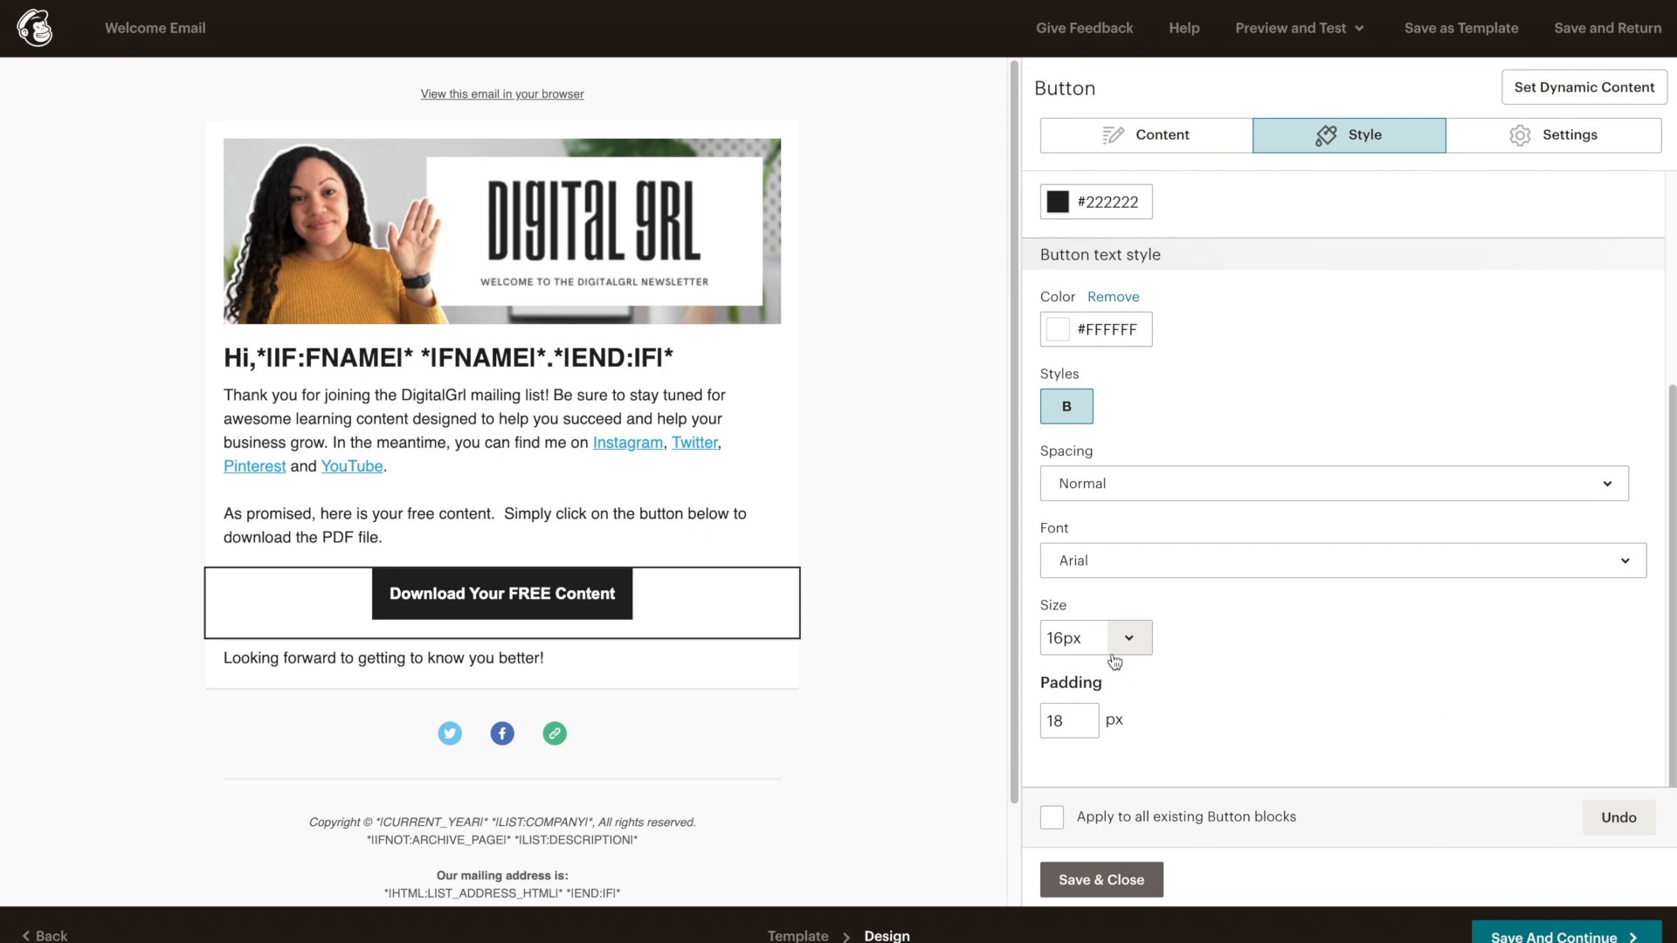
{"action": "left_click", "coordinate": [1126, 640]}
{"action": "left_click", "coordinate": [1096, 506]}
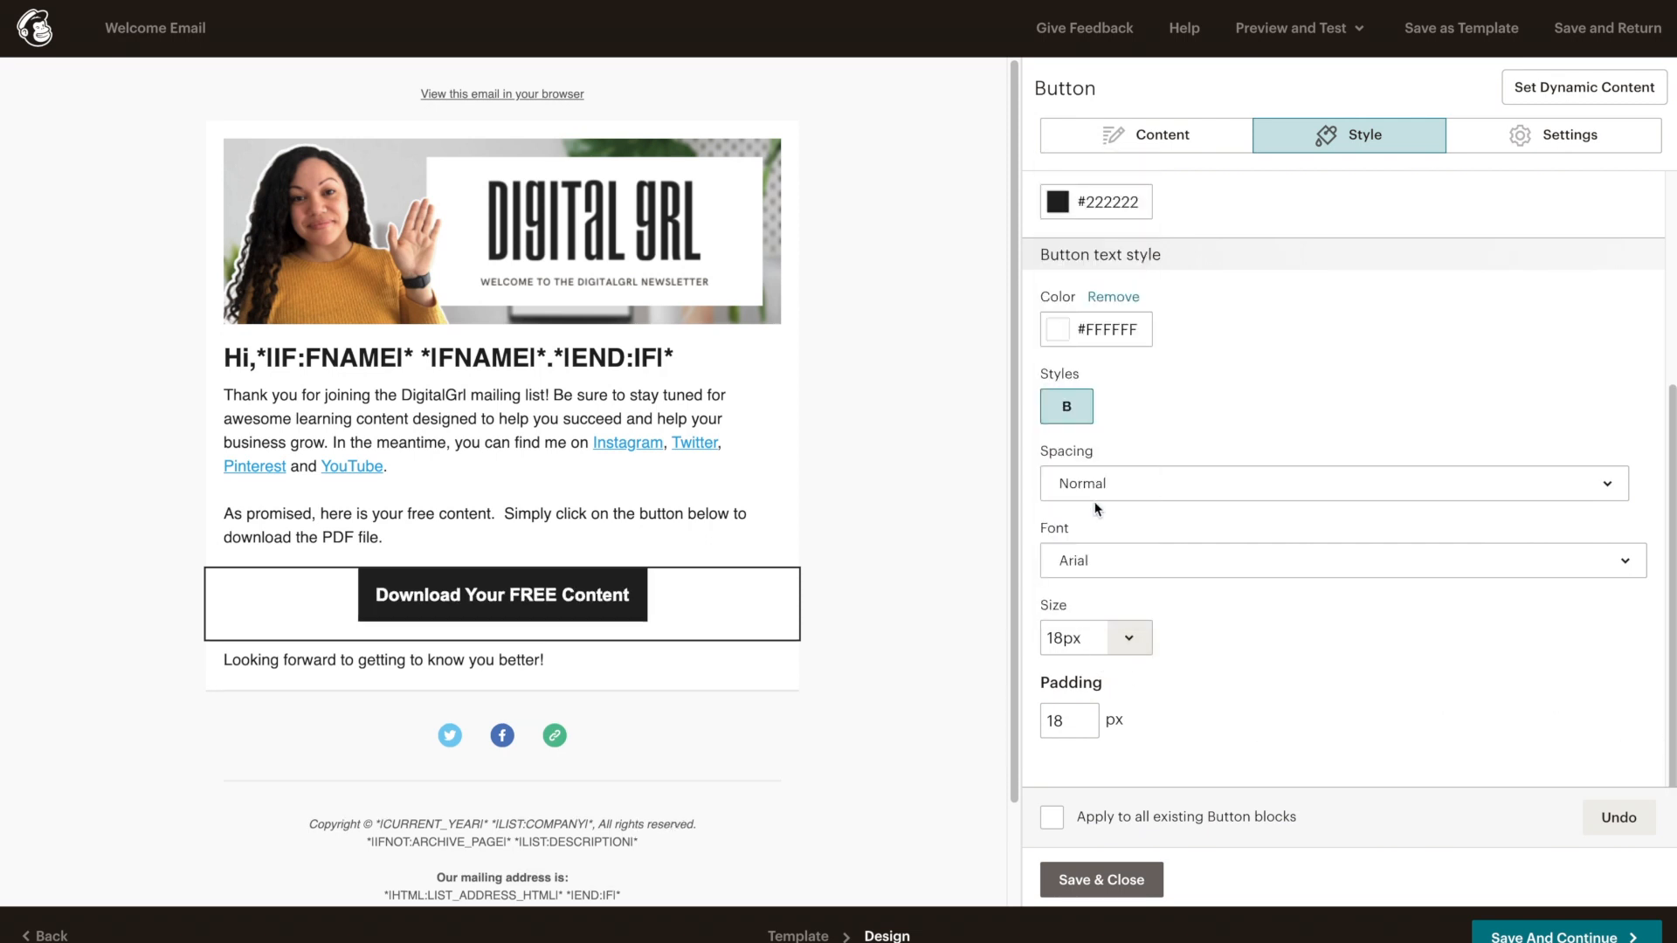
{"action": "left_click", "coordinate": [1144, 629]}
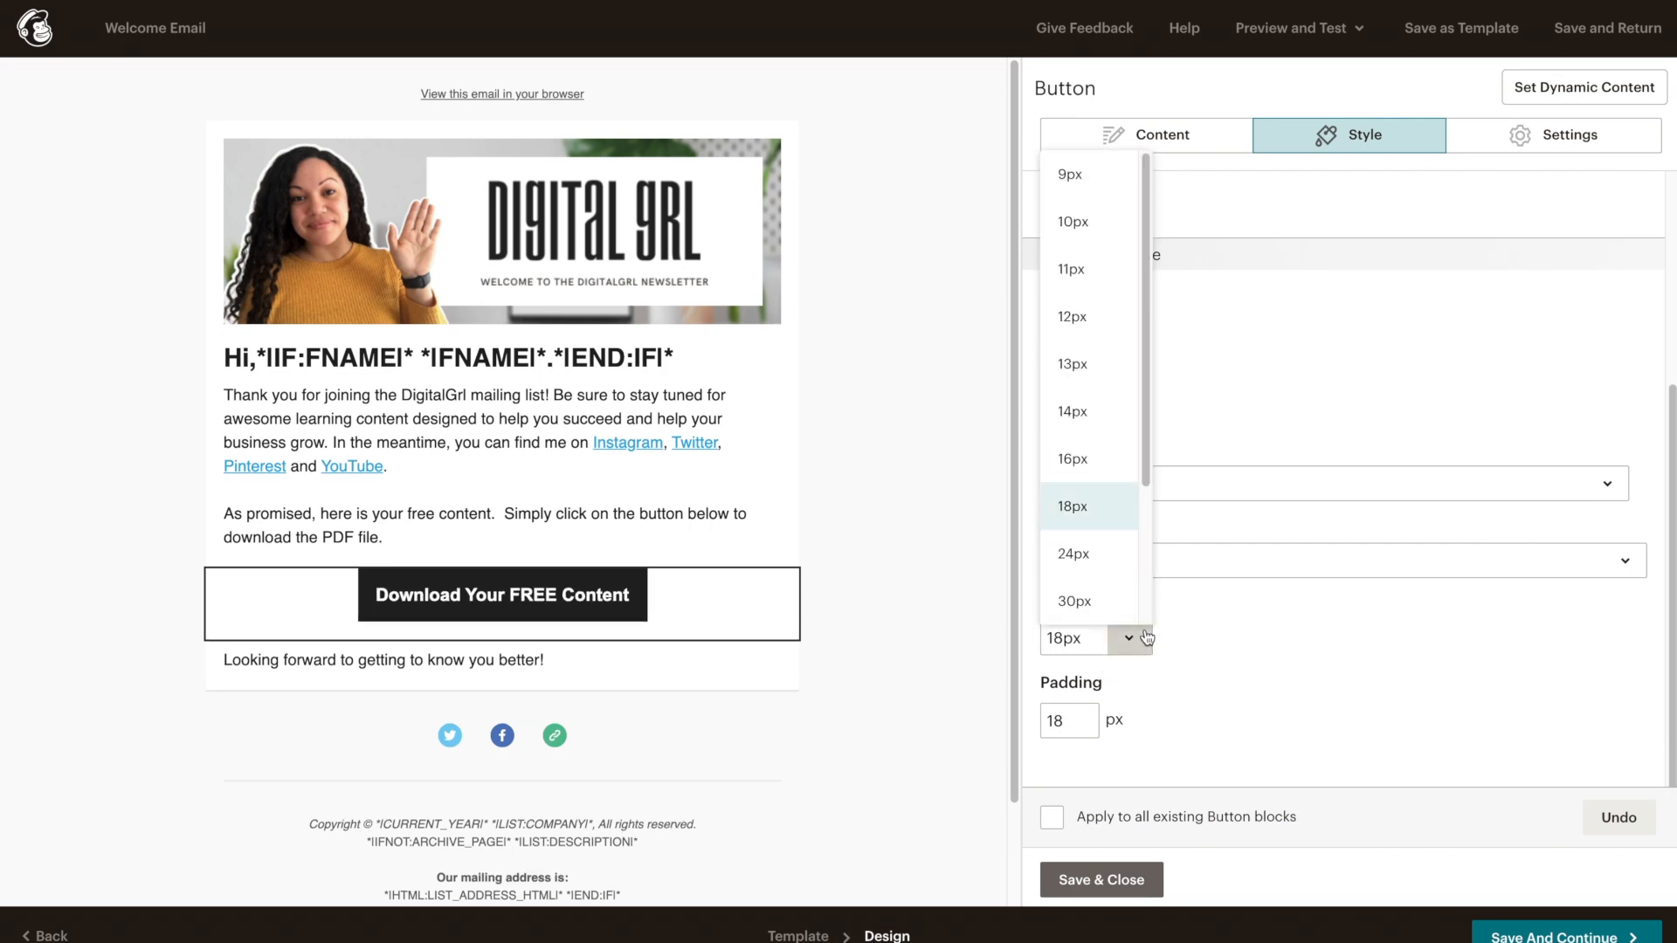
{"action": "left_click", "coordinate": [1074, 476]}
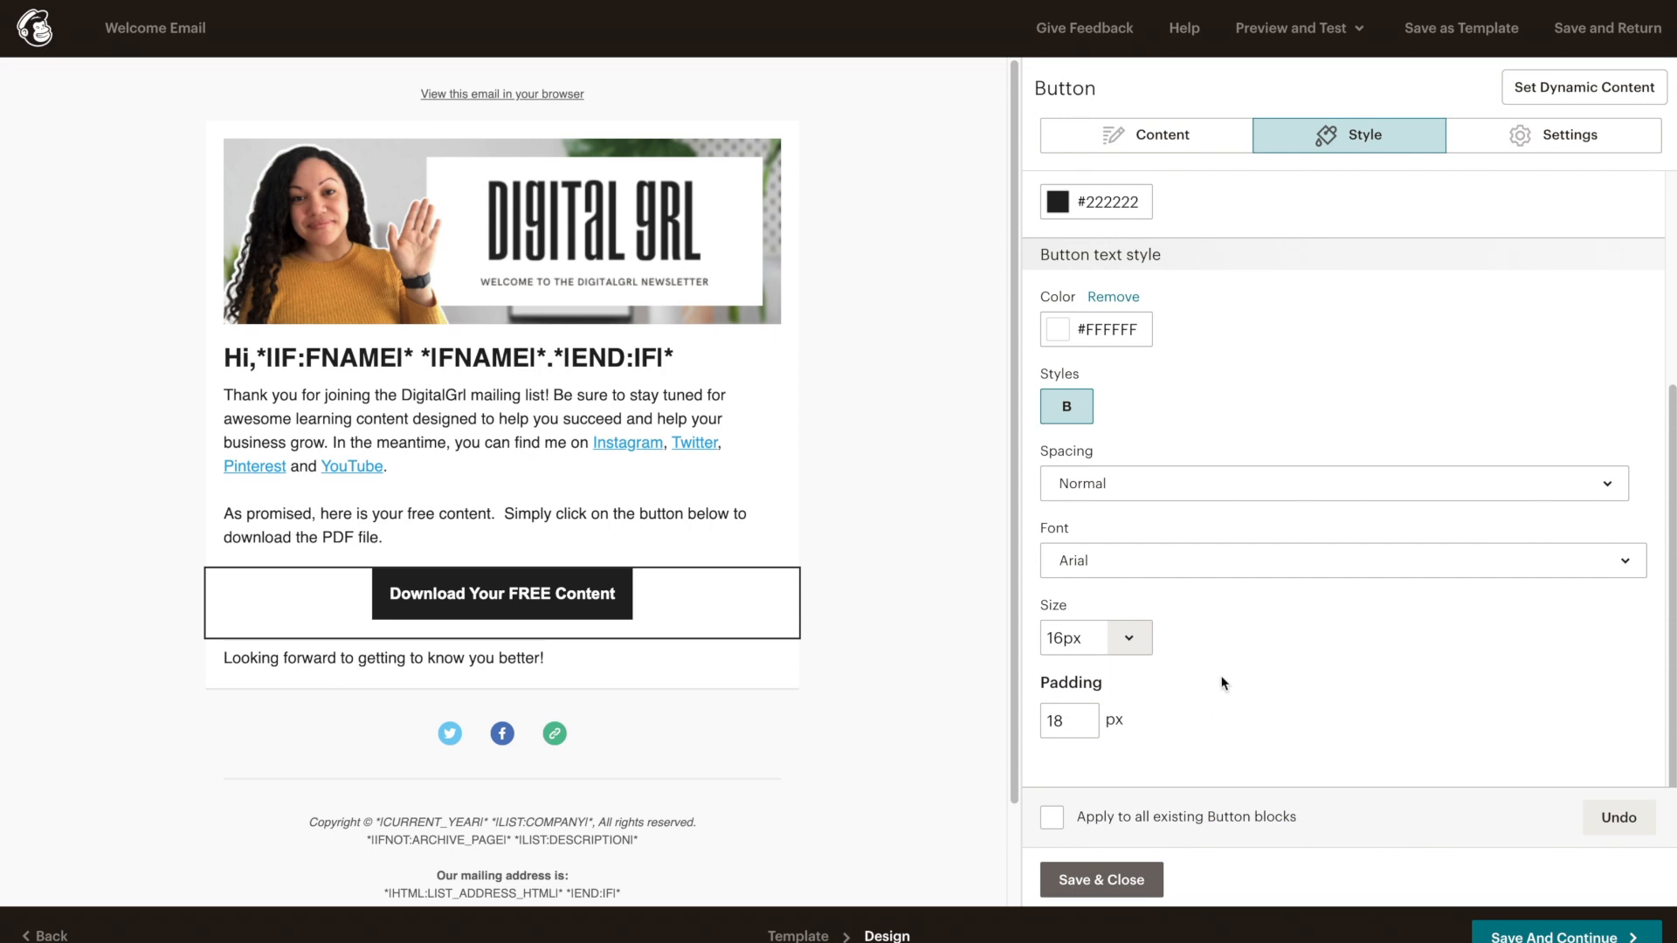
Apply the button style to all existing Button blocks and save the block
{"action": "left_click", "coordinate": [1053, 819]}
{"action": "scroll", "coordinate": [1242, 376], "scroll_direction": "up", "scroll_amount": 3}
{"action": "scroll", "coordinate": [1242, 375], "scroll_direction": "down", "scroll_amount": 3}
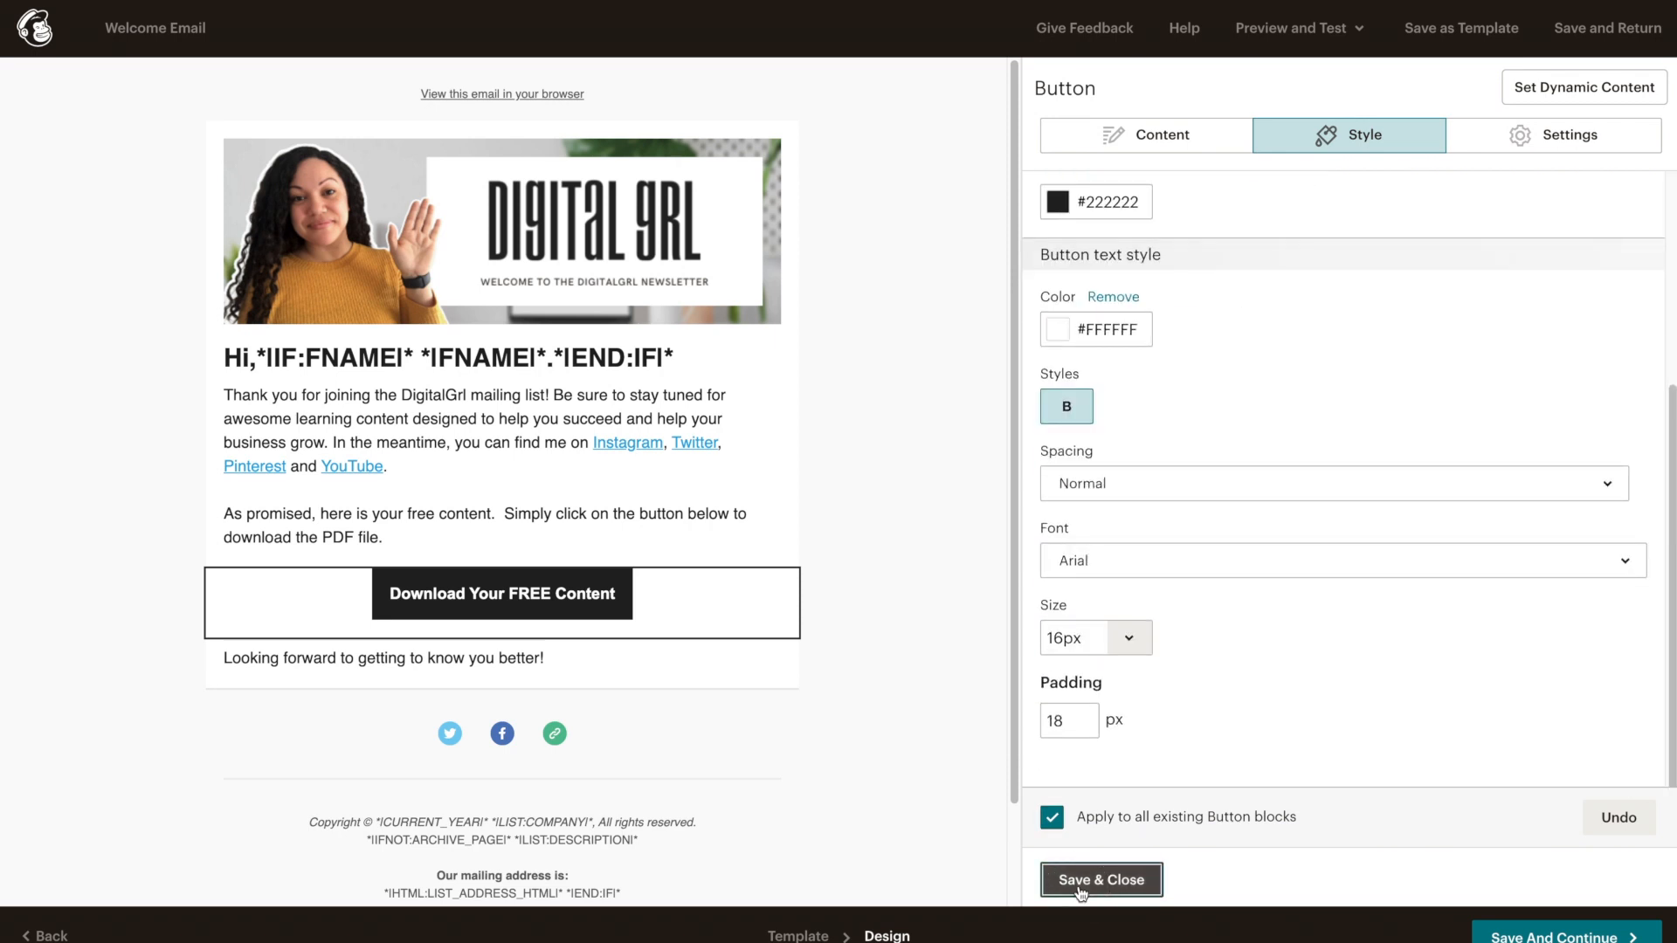
{"action": "left_click", "coordinate": [1080, 888]}
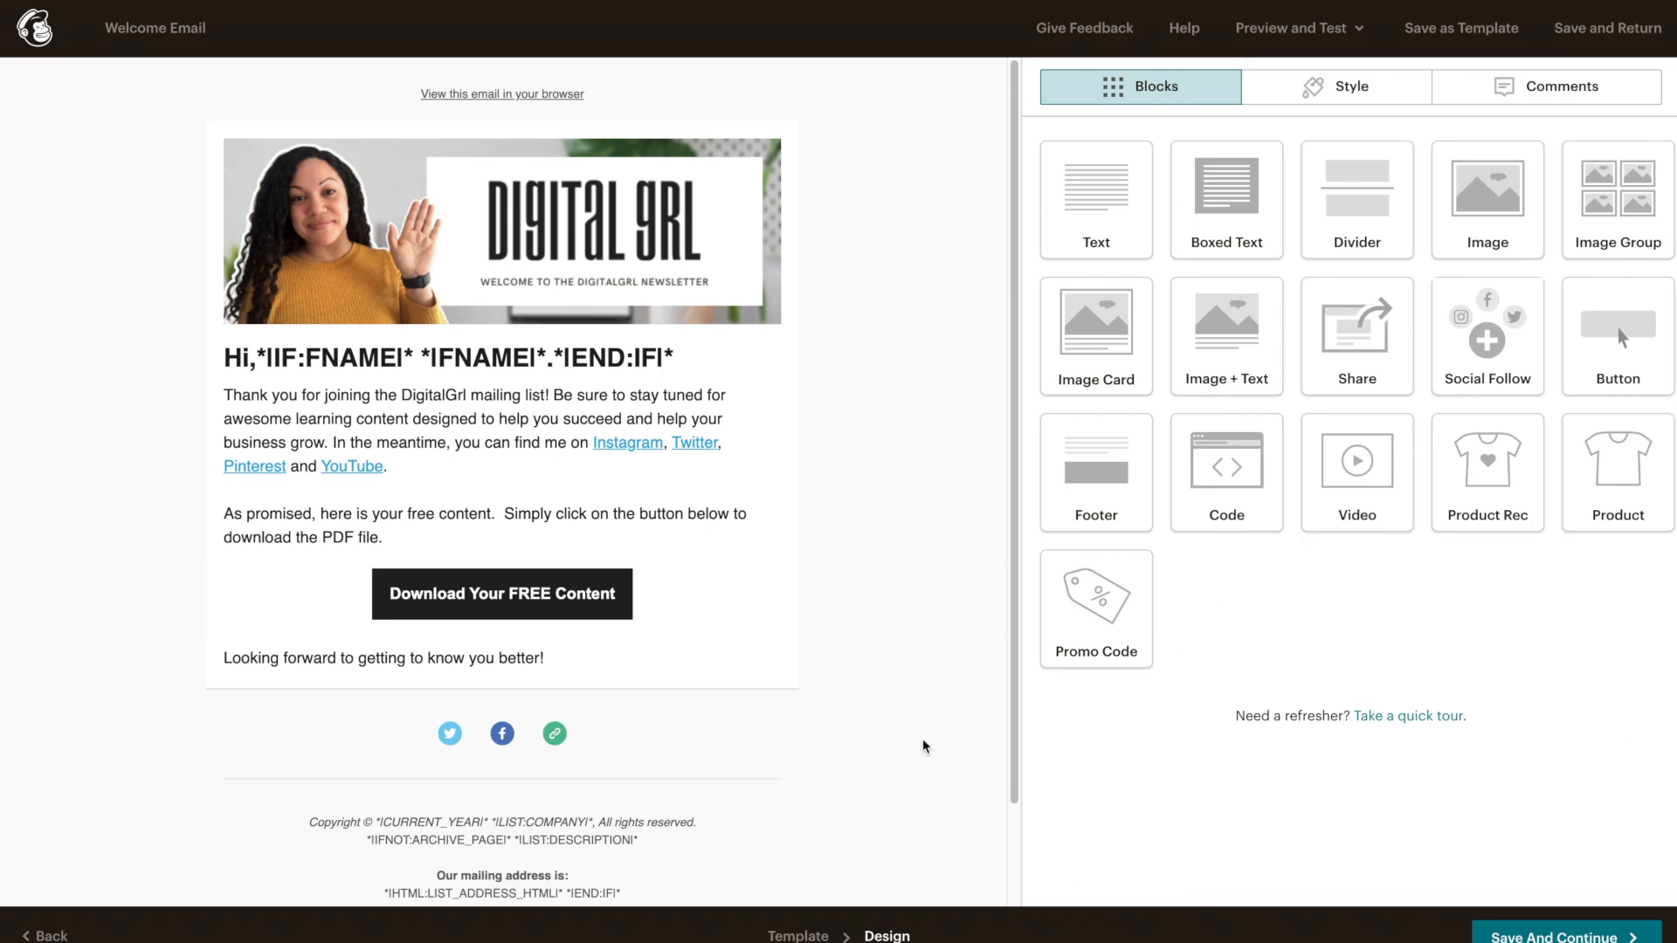
Reopen the download button's block and set its alignment to Left
{"action": "mouse_move", "coordinate": [693, 595]}
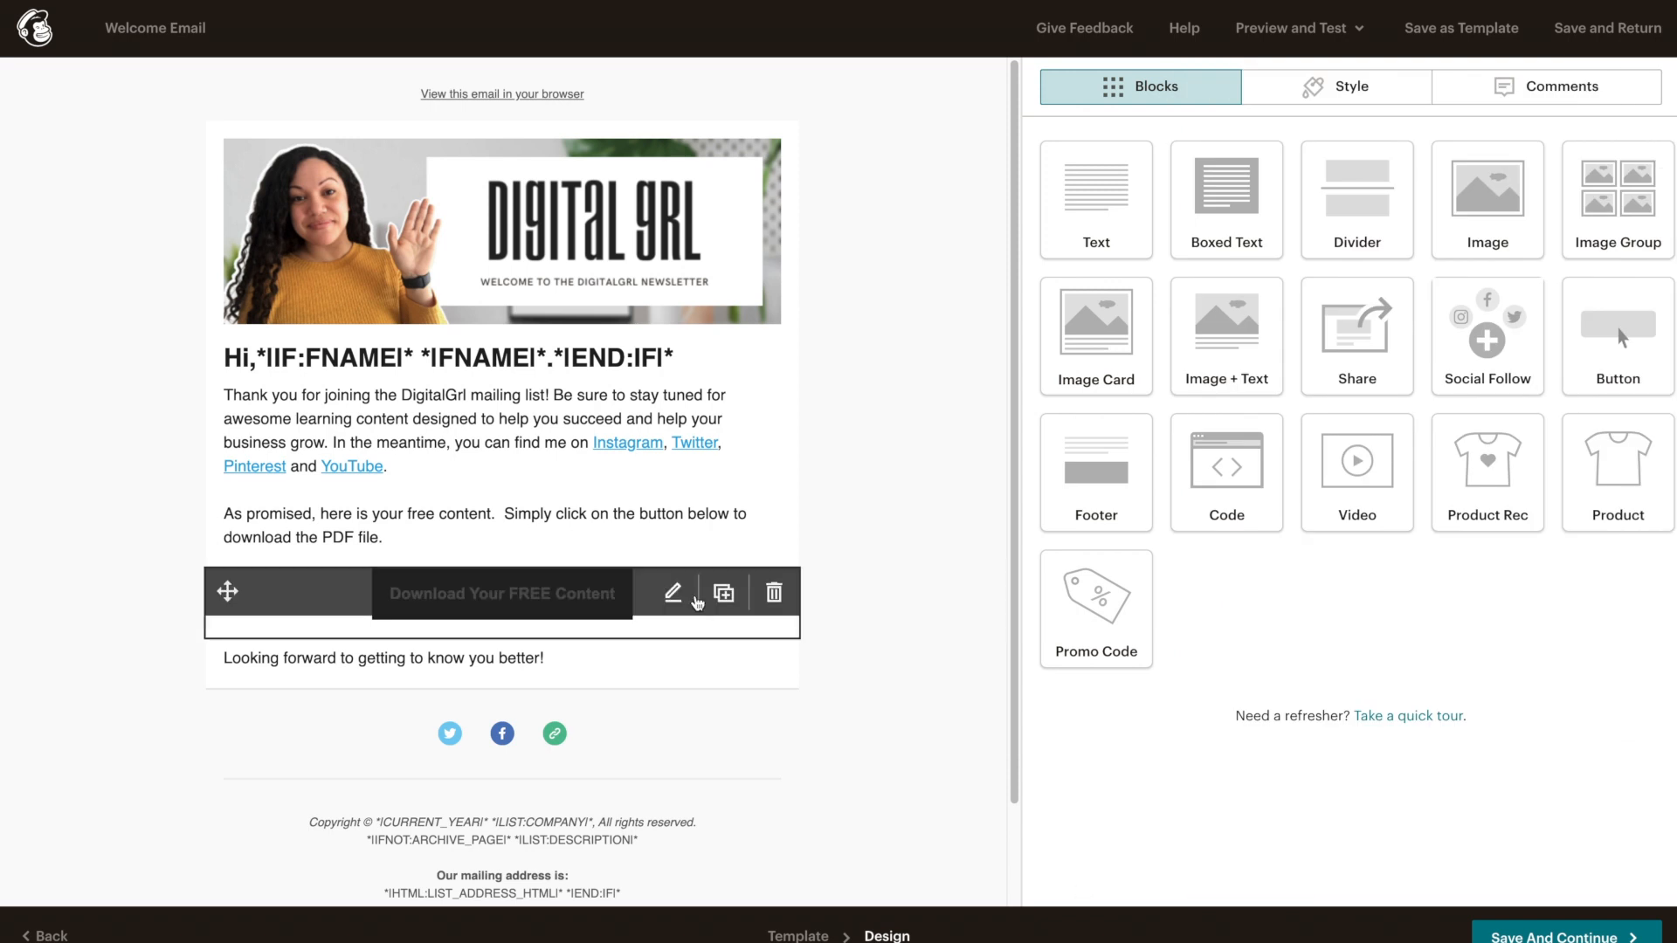
{"action": "left_click", "coordinate": [677, 596]}
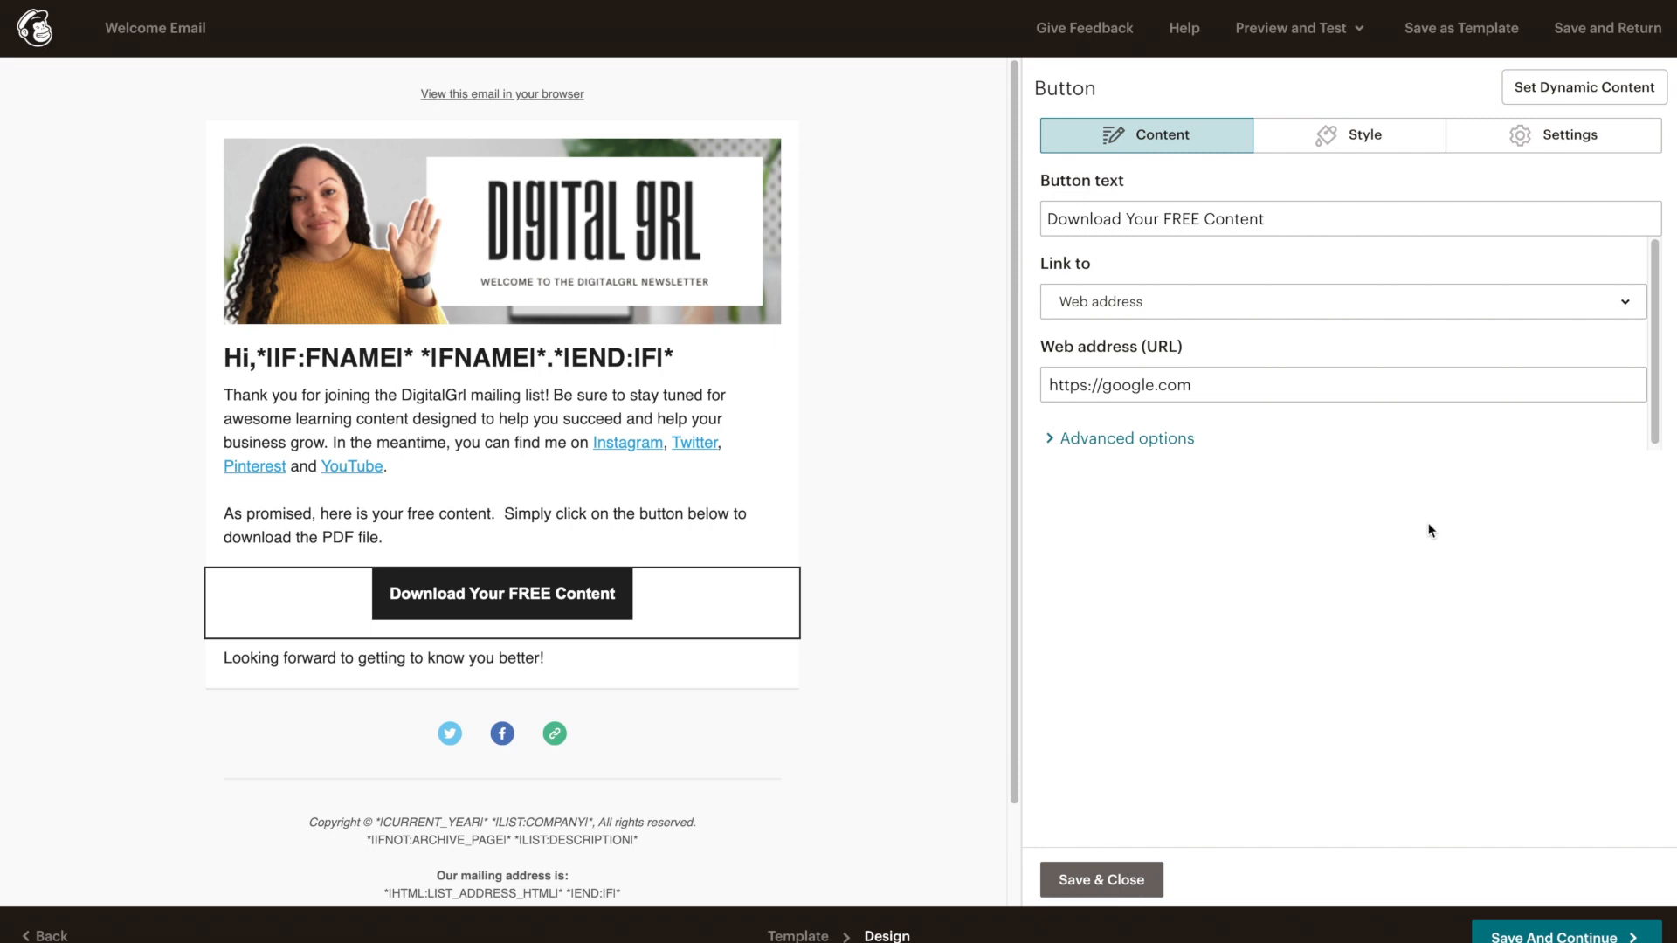
{"action": "left_click", "coordinate": [1551, 147]}
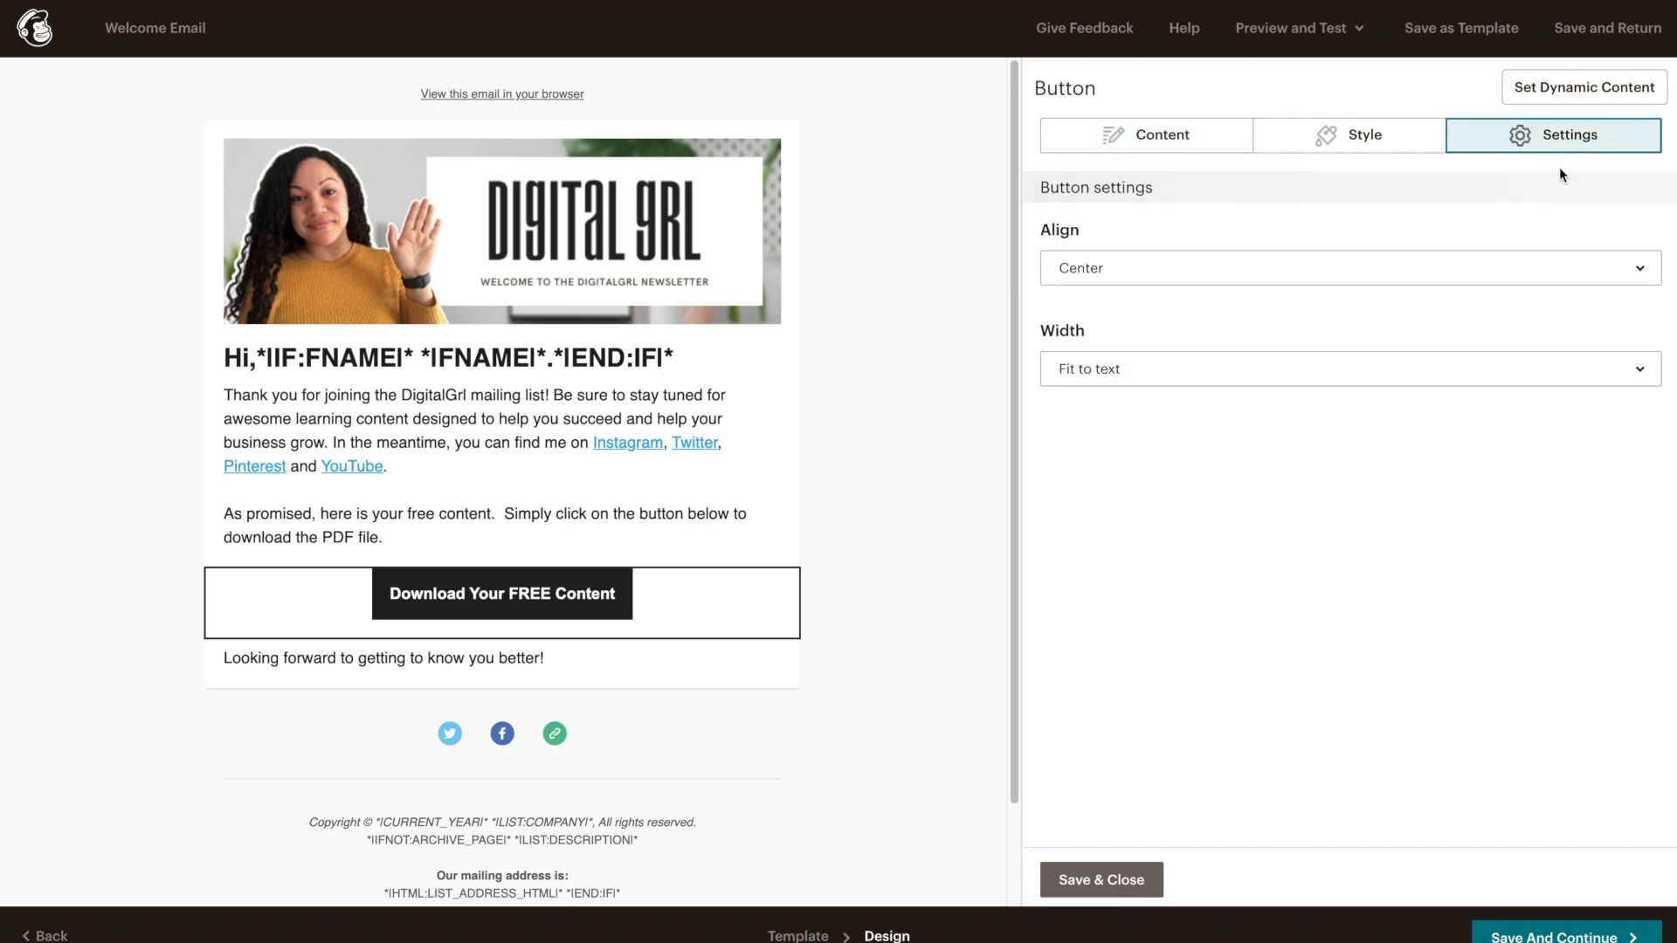
{"action": "left_click", "coordinate": [1337, 253]}
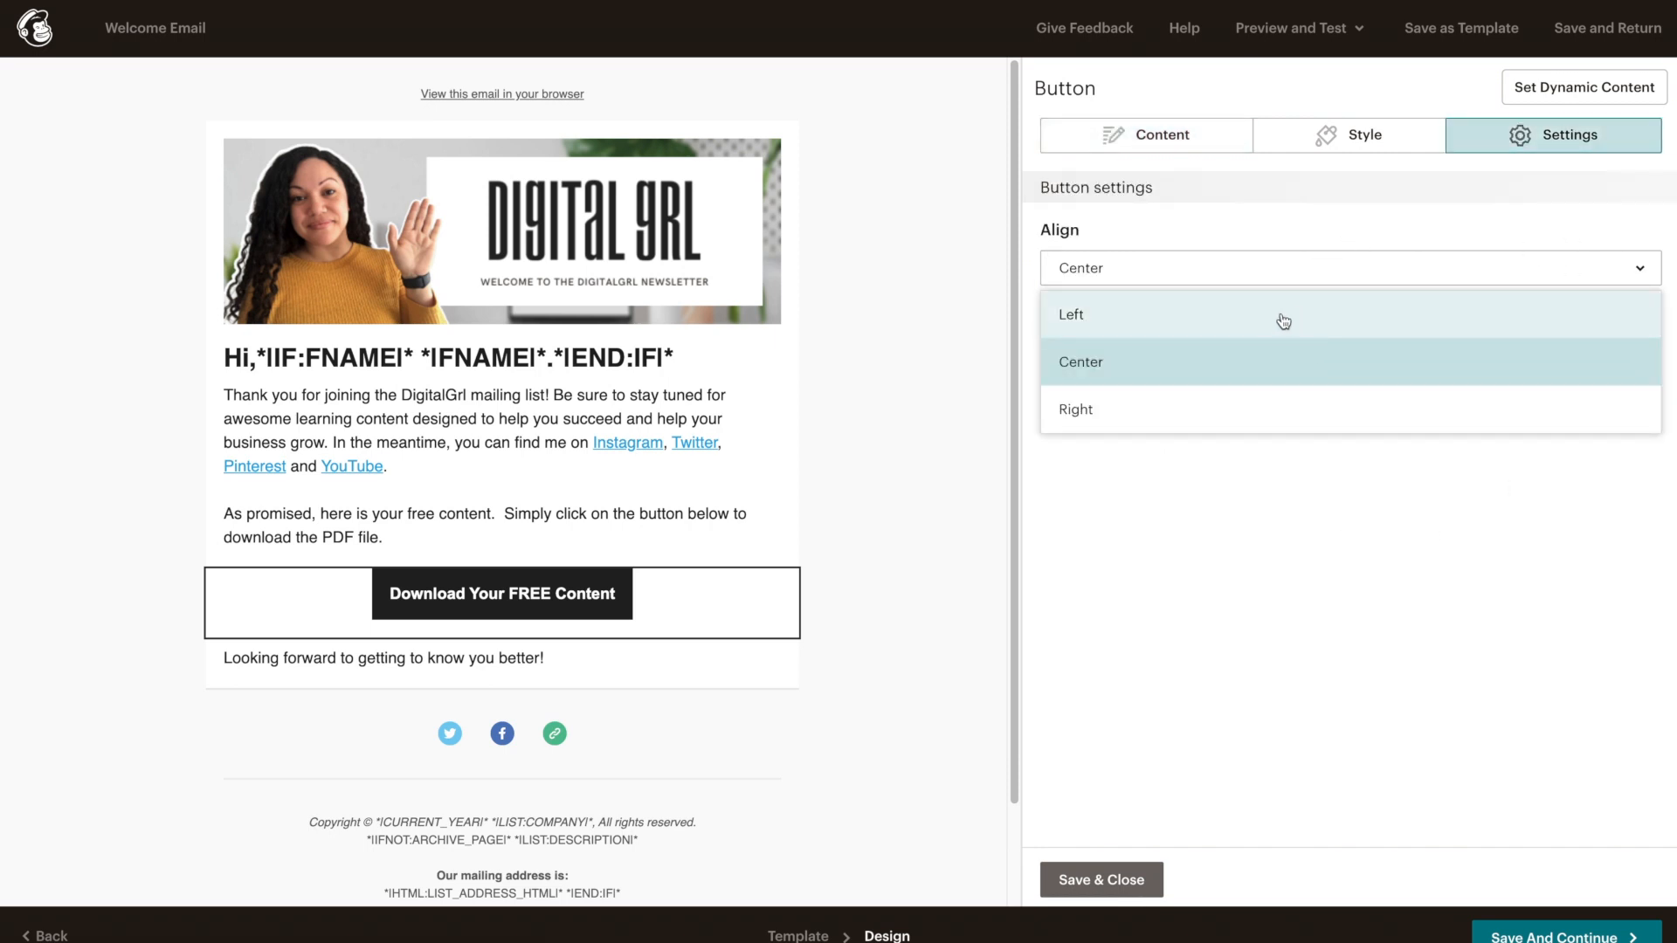
{"action": "left_click", "coordinate": [1284, 318]}
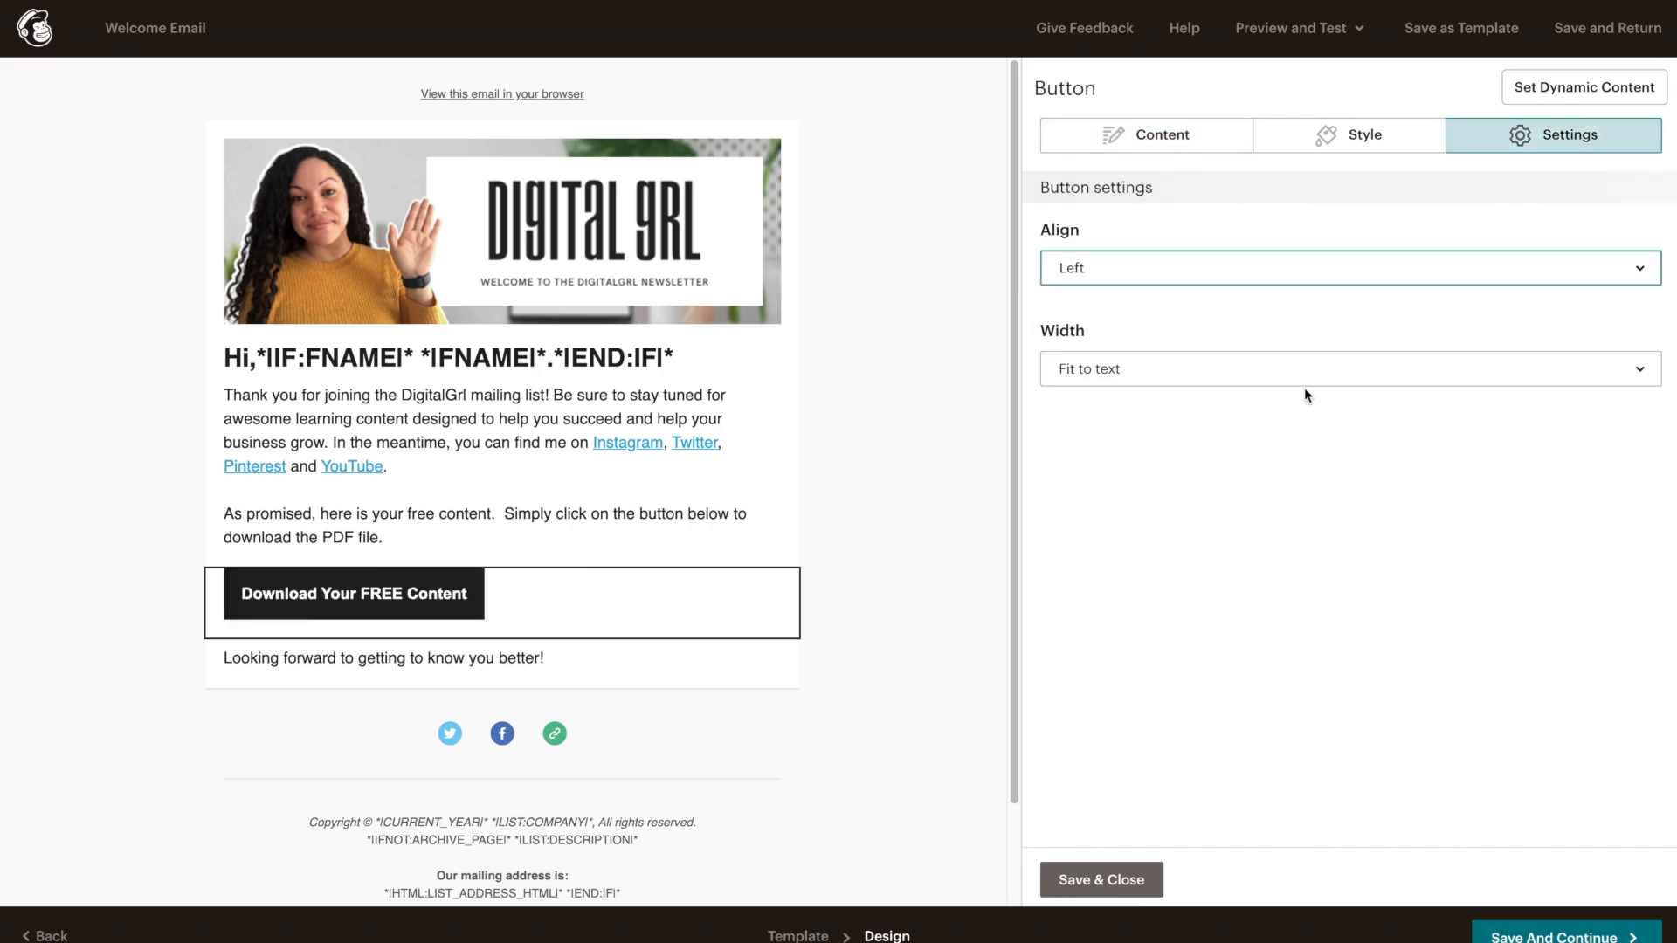
Try the Full width option on the download button, restore Fit to text and save the block
{"action": "left_click", "coordinate": [1145, 370]}
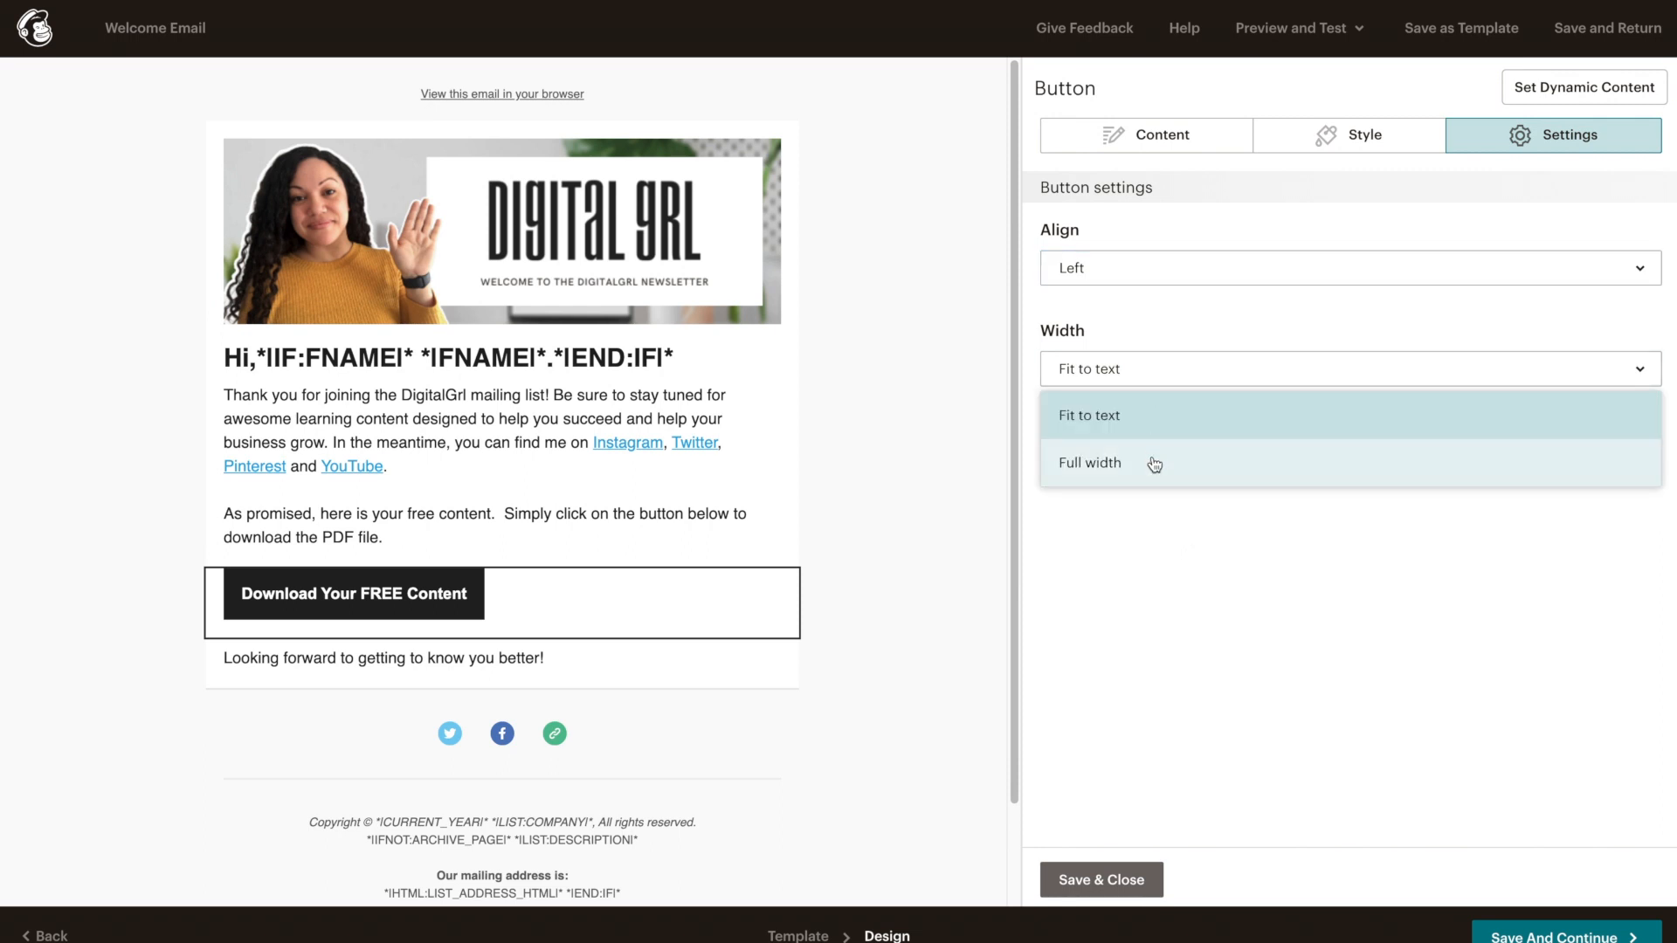
{"action": "left_click", "coordinate": [1153, 463]}
{"action": "left_click", "coordinate": [1114, 374]}
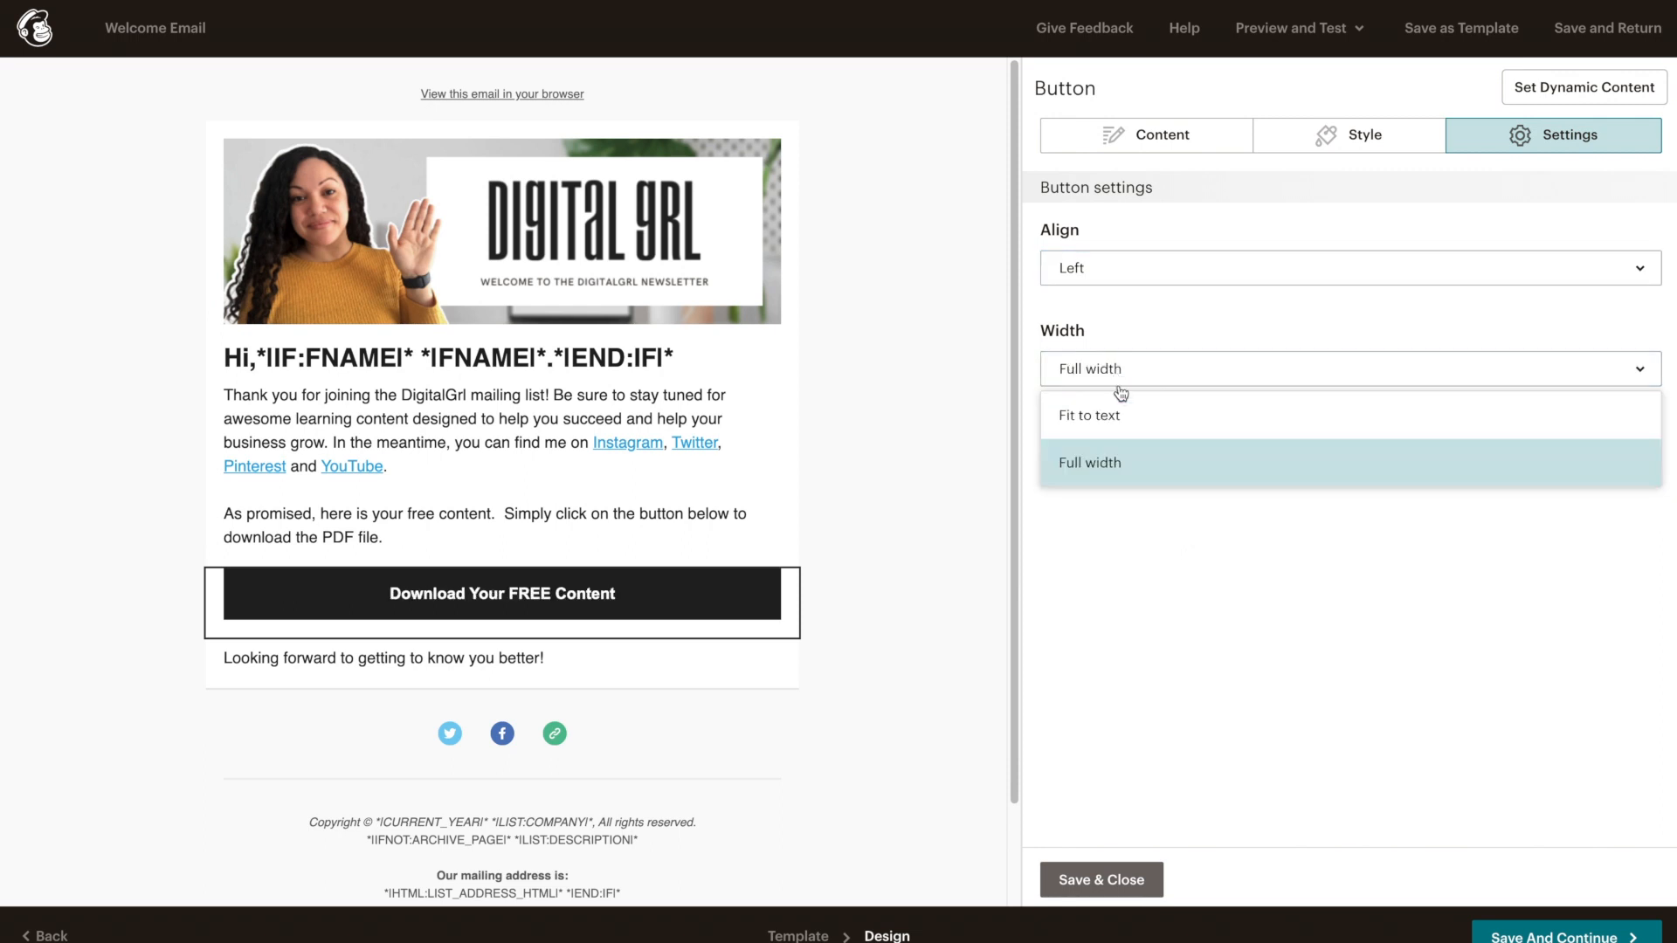
{"action": "left_click", "coordinate": [1119, 414]}
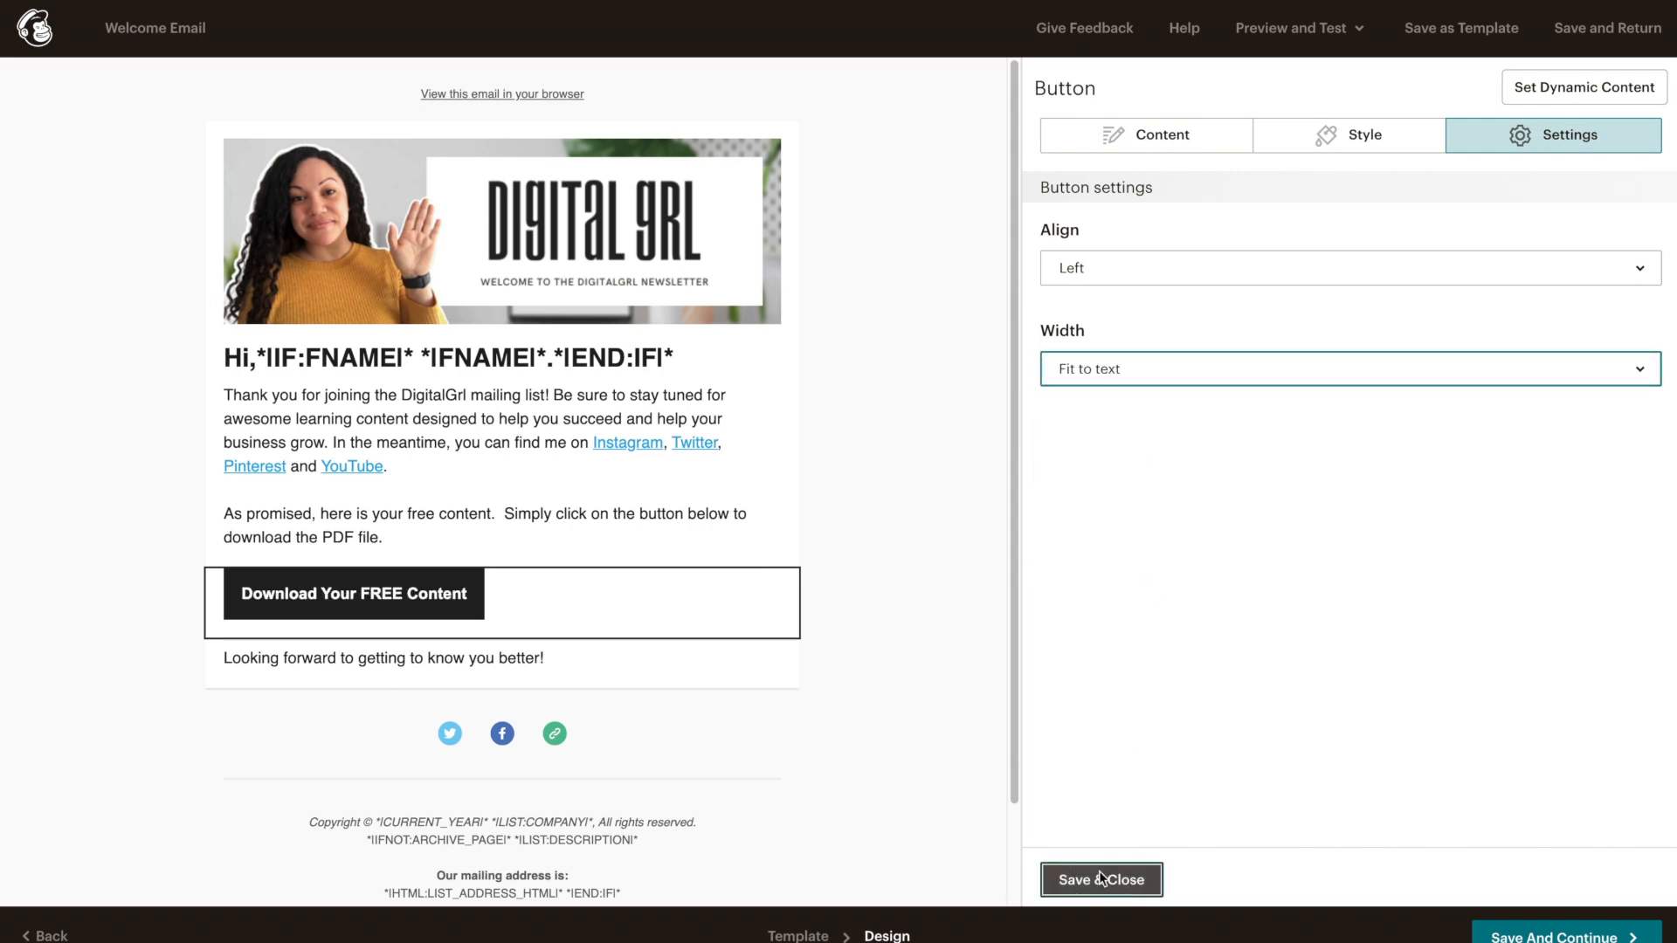
{"action": "left_click", "coordinate": [1129, 877]}
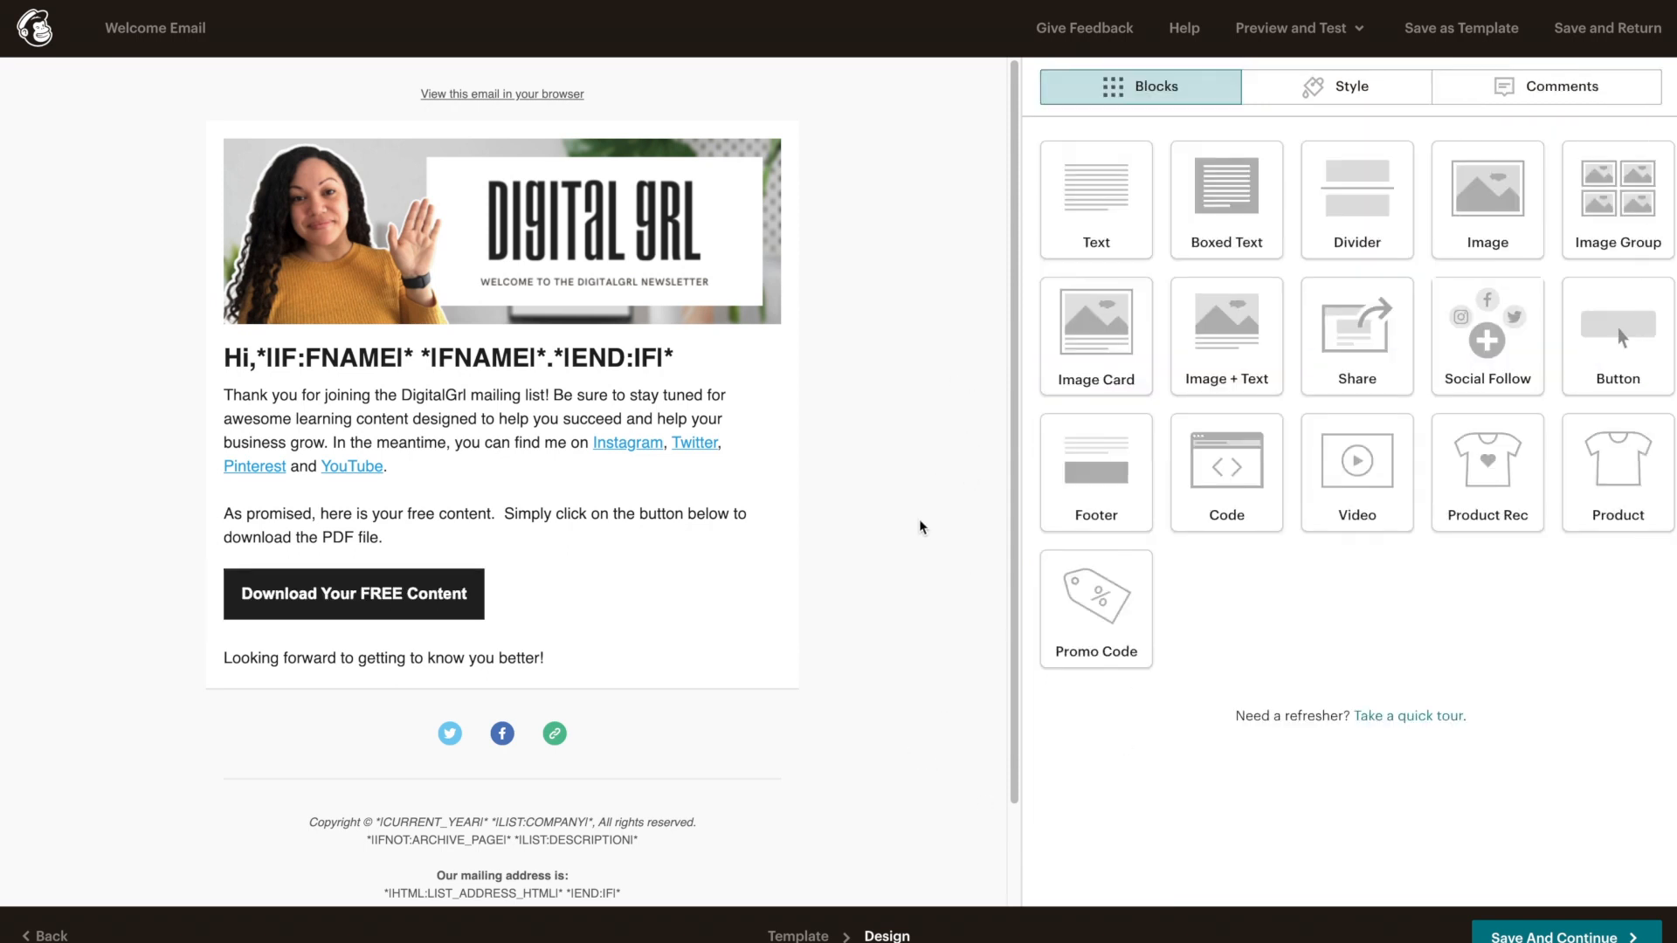
Edit the Social Follow block below the closing line and set its layout to a horizontal row of large icons
{"action": "mouse_move", "coordinate": [497, 700]}
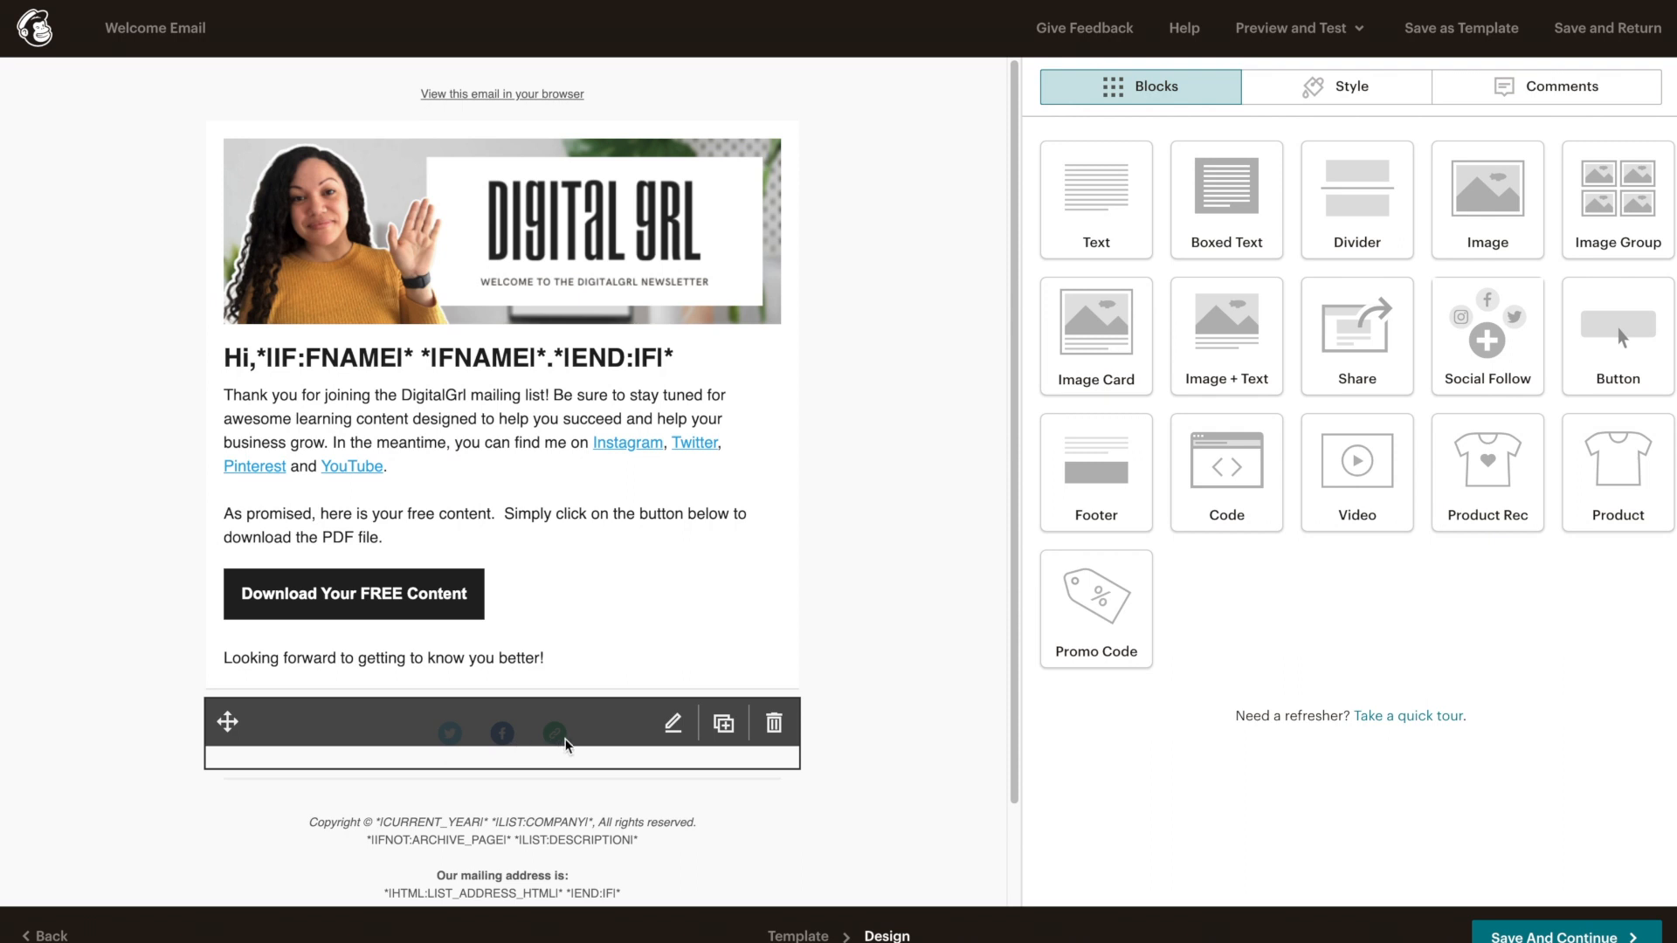
{"action": "left_click", "coordinate": [670, 724]}
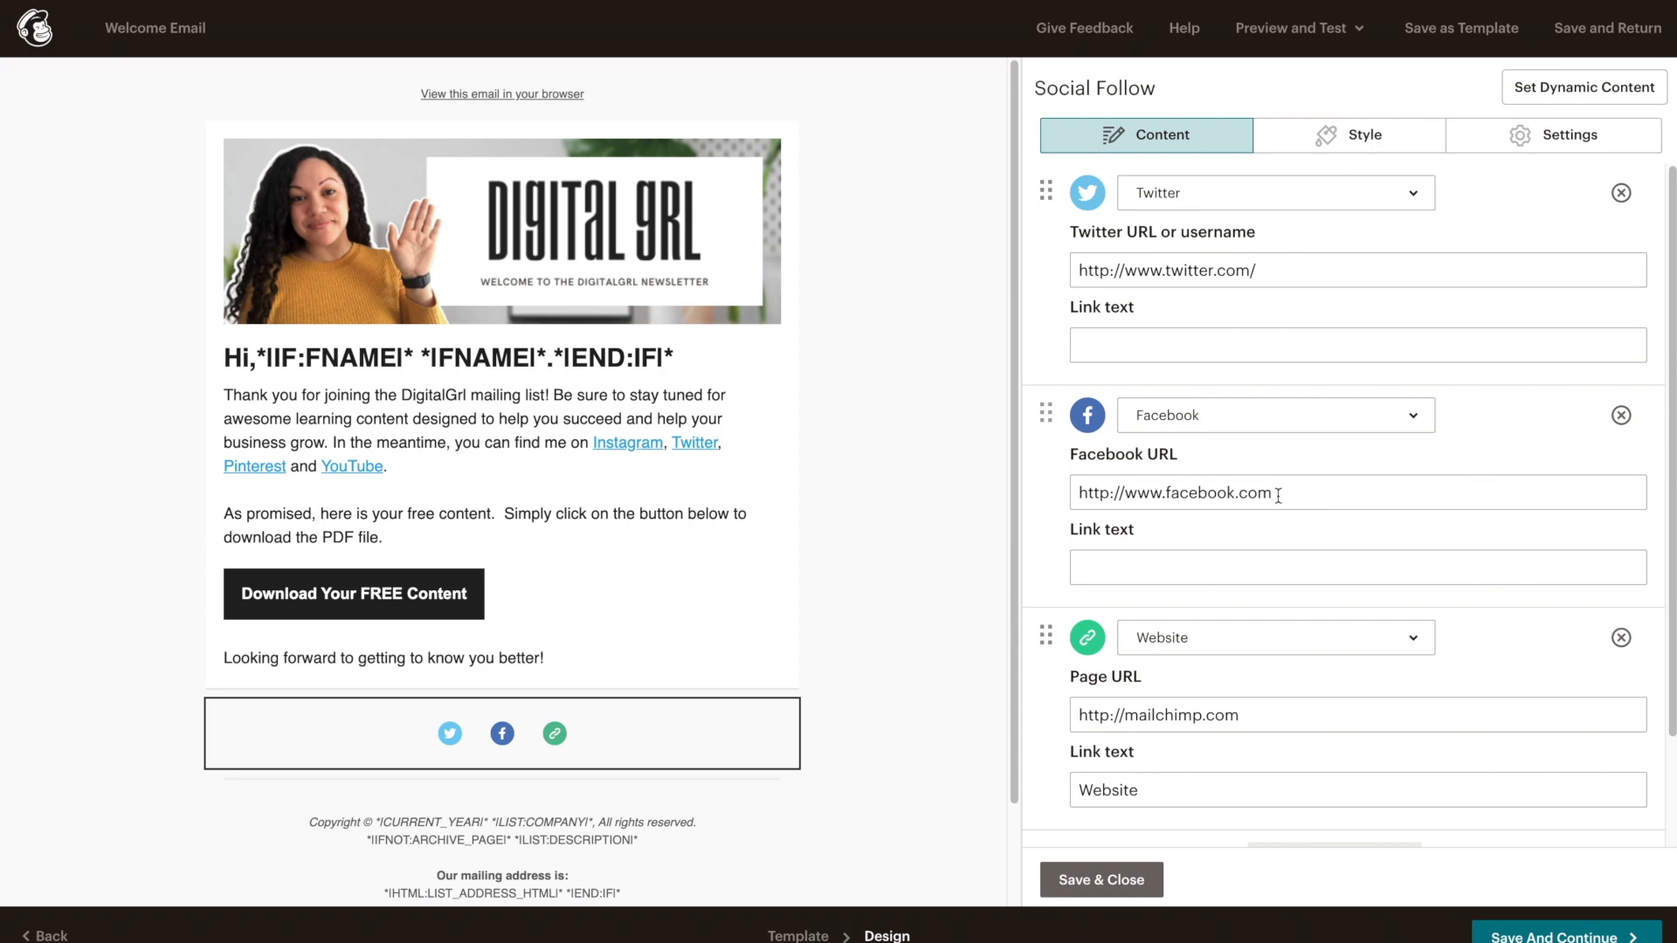
{"action": "left_click", "coordinate": [1554, 140]}
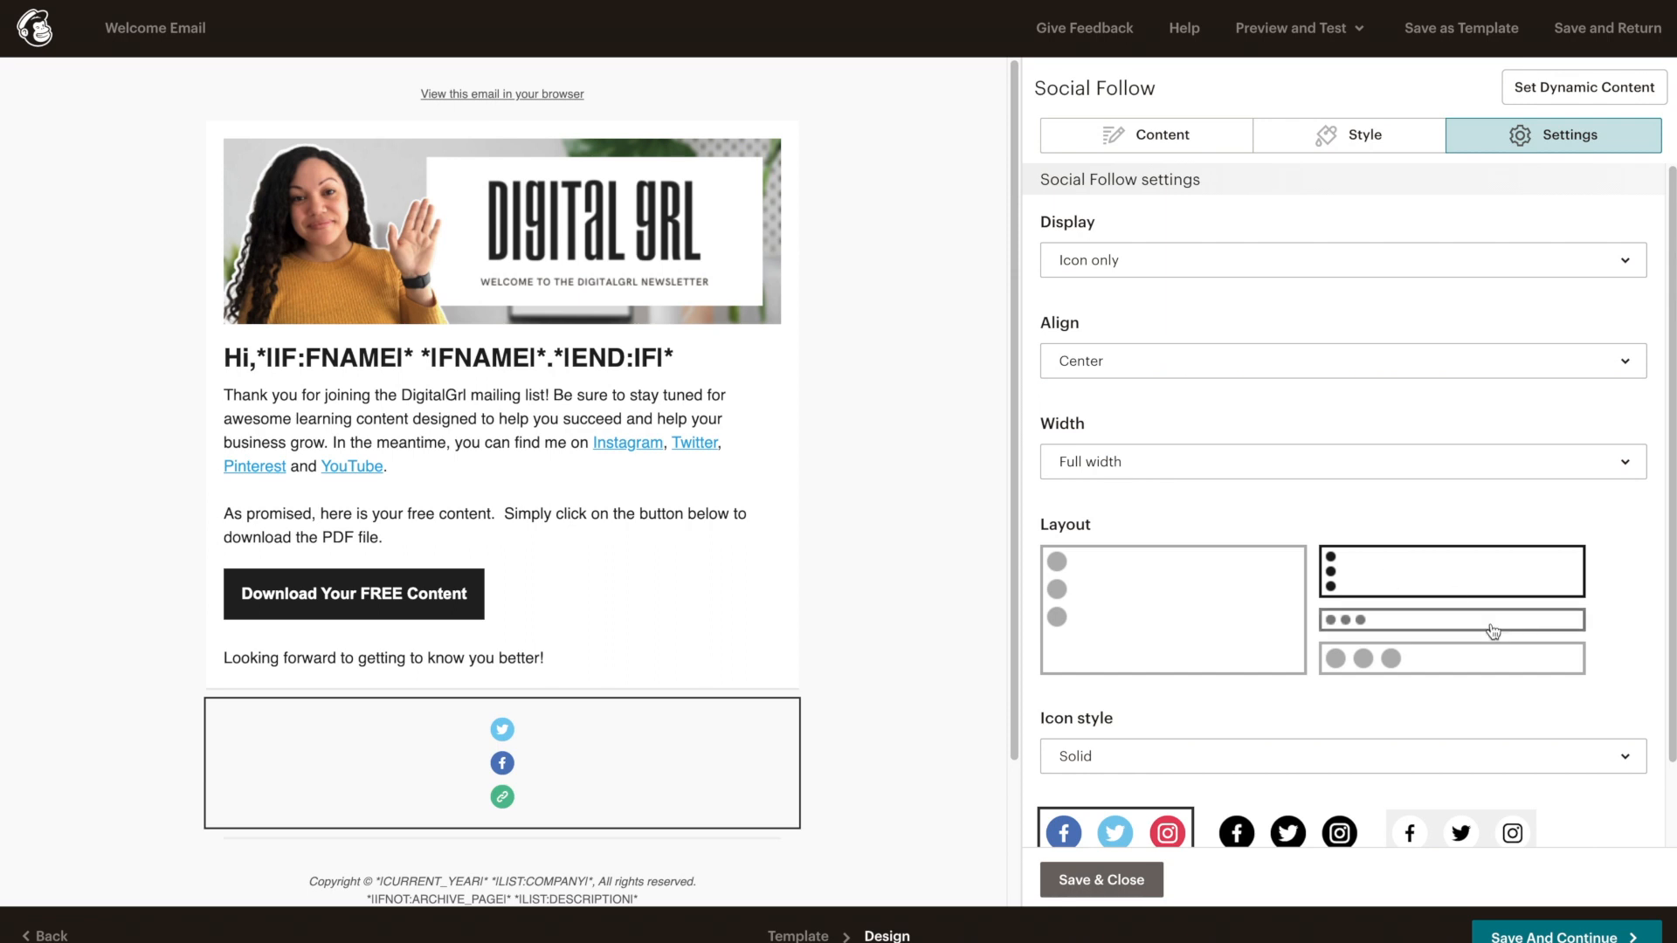
{"action": "left_click", "coordinate": [1393, 660]}
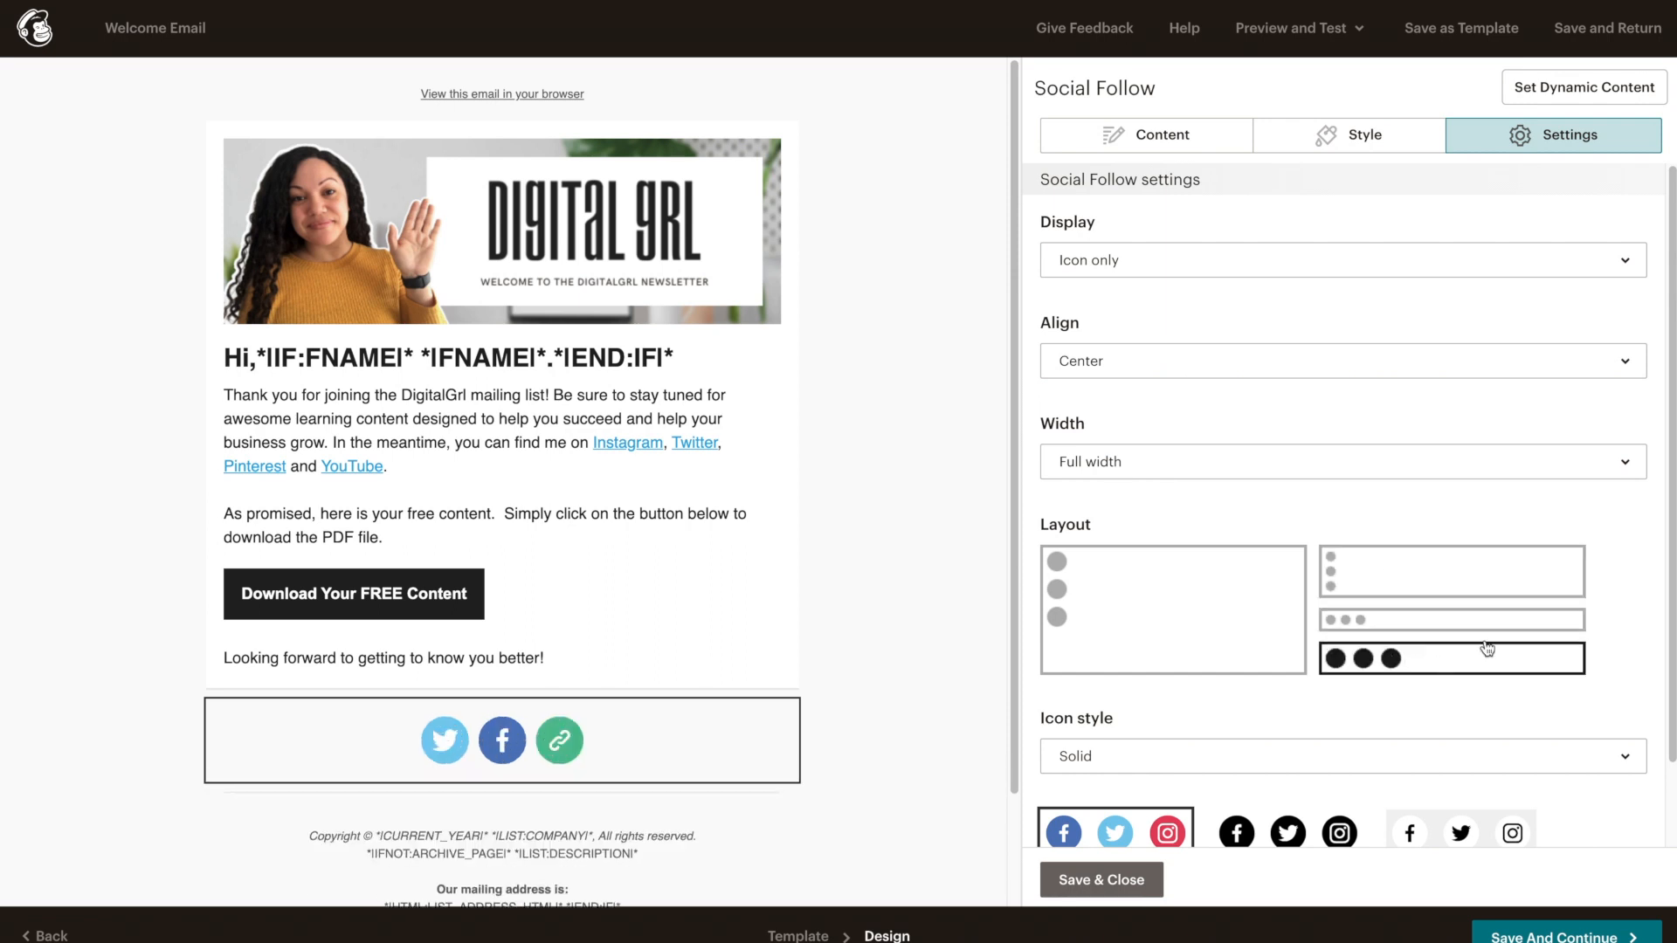
Try displaying both icon and text in the Social Follow block and restore Icon only
{"action": "left_click", "coordinate": [1180, 260]}
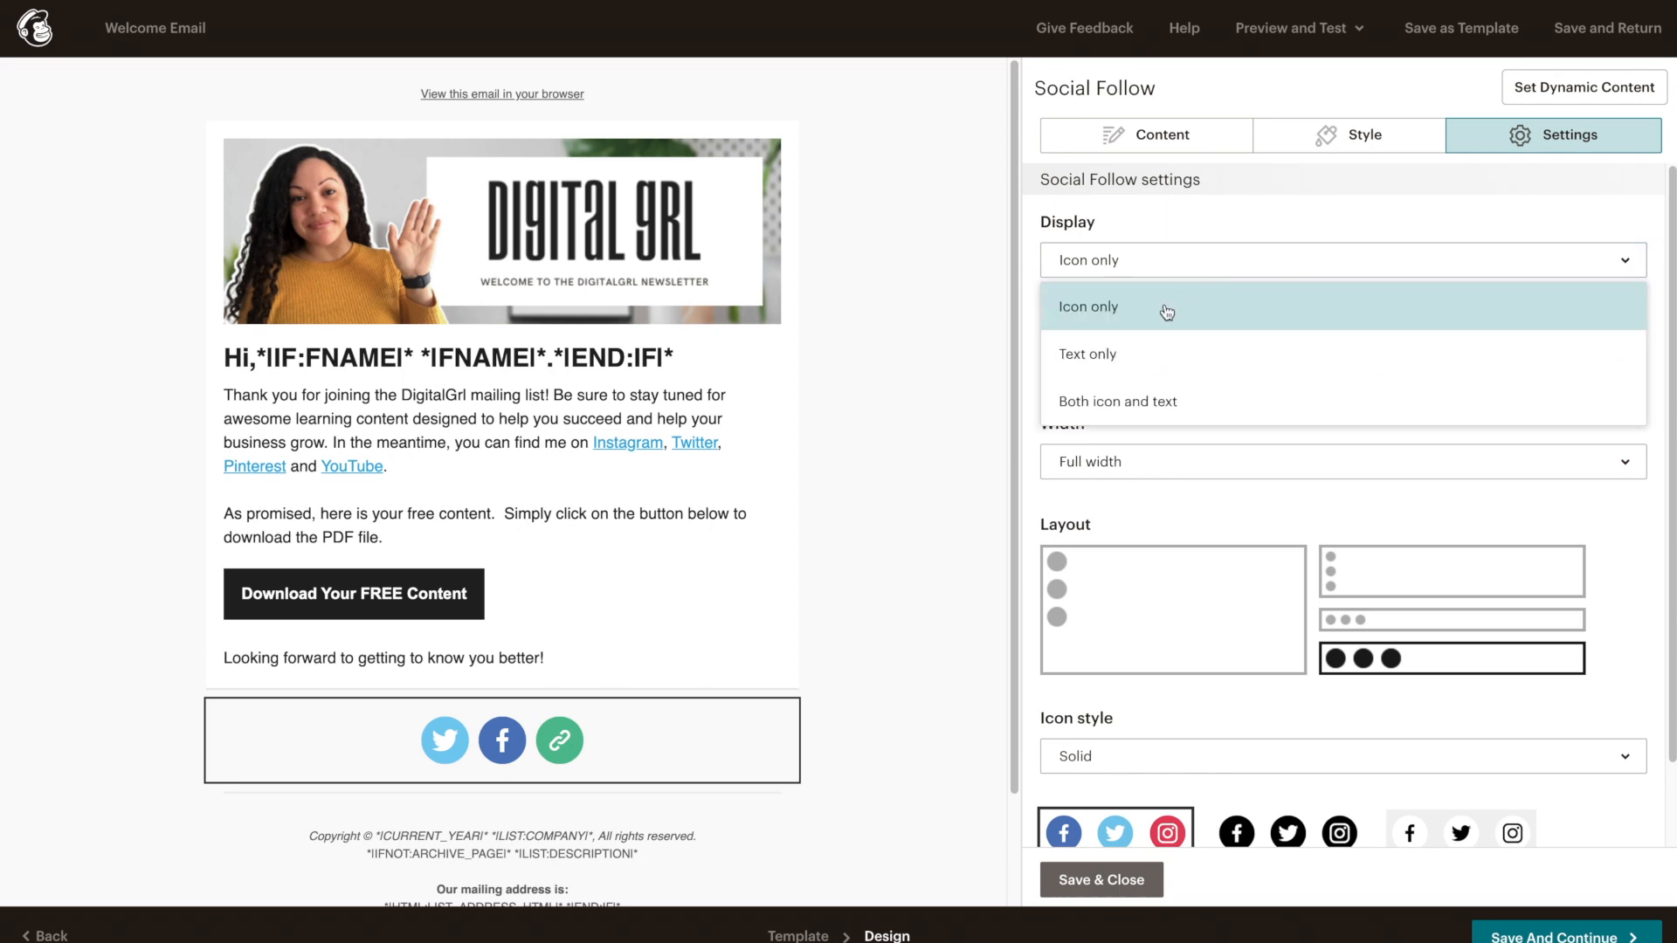
{"action": "left_click", "coordinate": [1213, 403]}
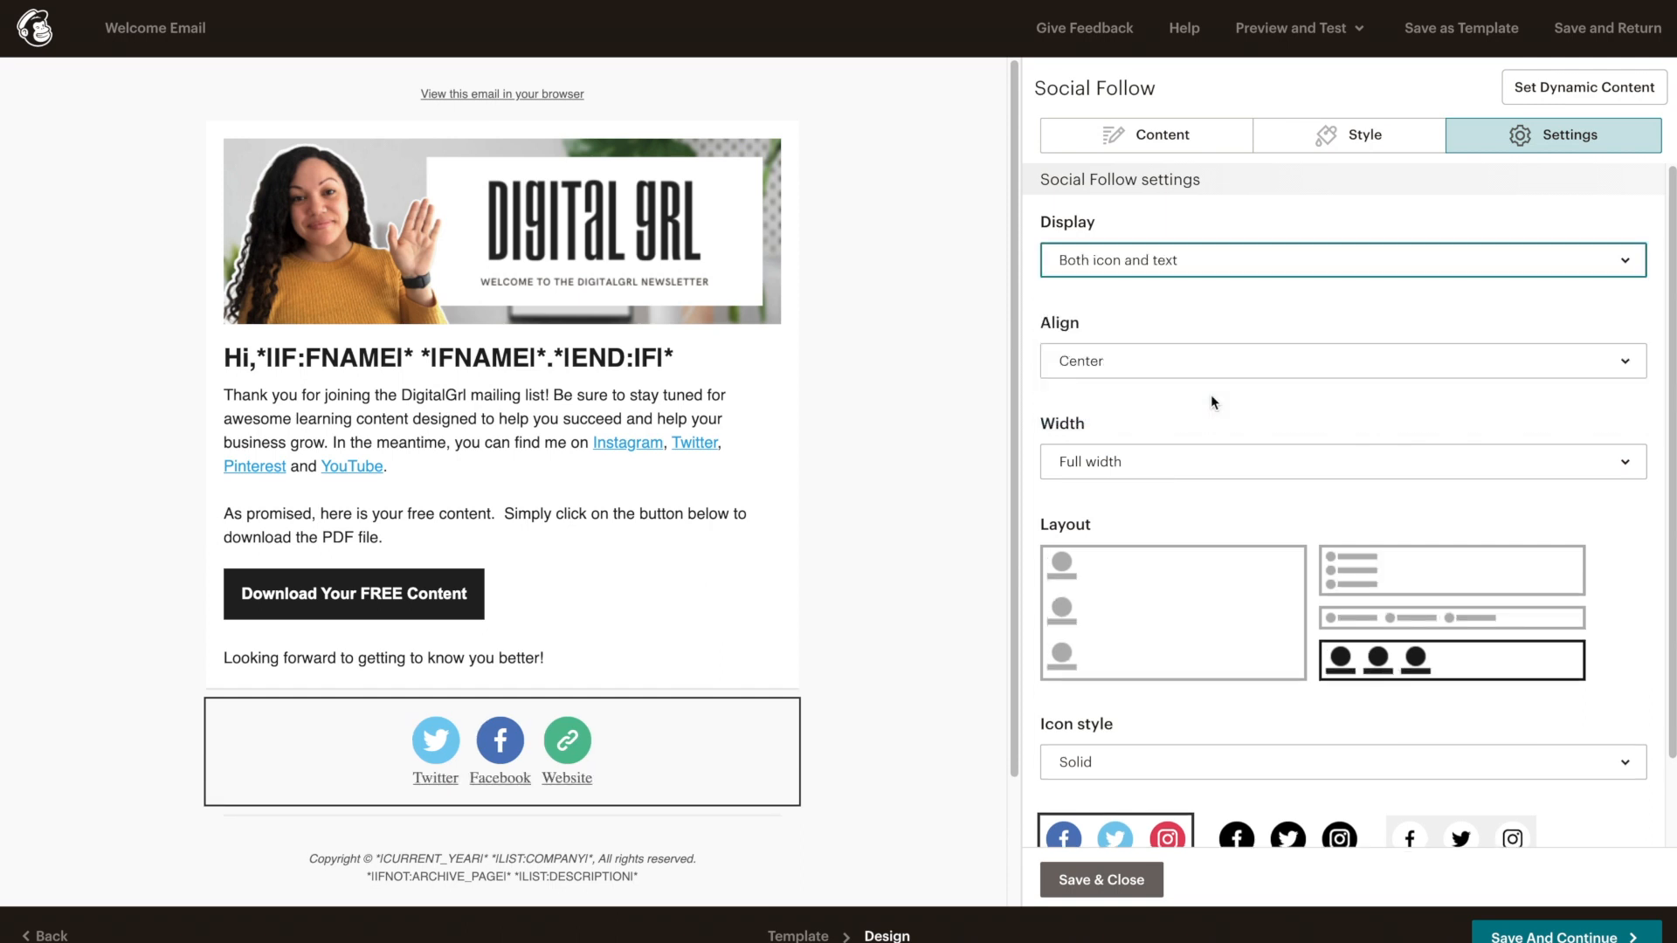
{"action": "left_click", "coordinate": [1206, 269]}
{"action": "left_click", "coordinate": [1205, 305]}
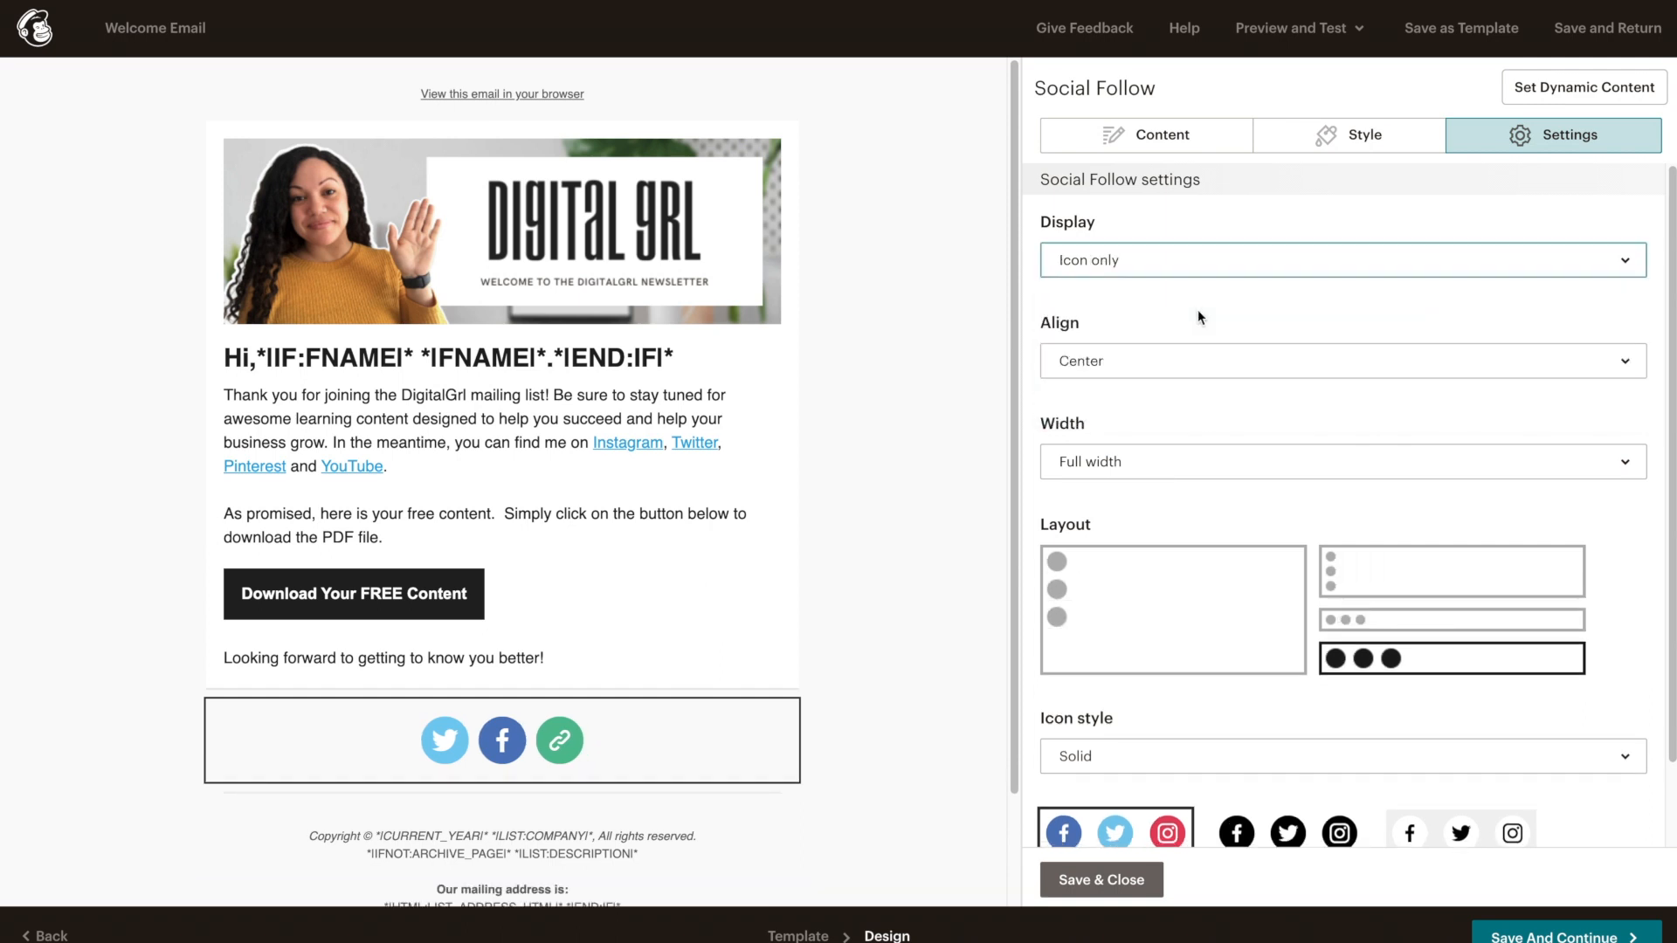
Try the Outlined icon style on the social icons with the black, white and full-colour variants
{"action": "scroll", "coordinate": [1672, 566], "scroll_direction": "down", "scroll_amount": 1}
{"action": "scroll", "coordinate": [1672, 566], "scroll_direction": "down", "scroll_amount": 1}
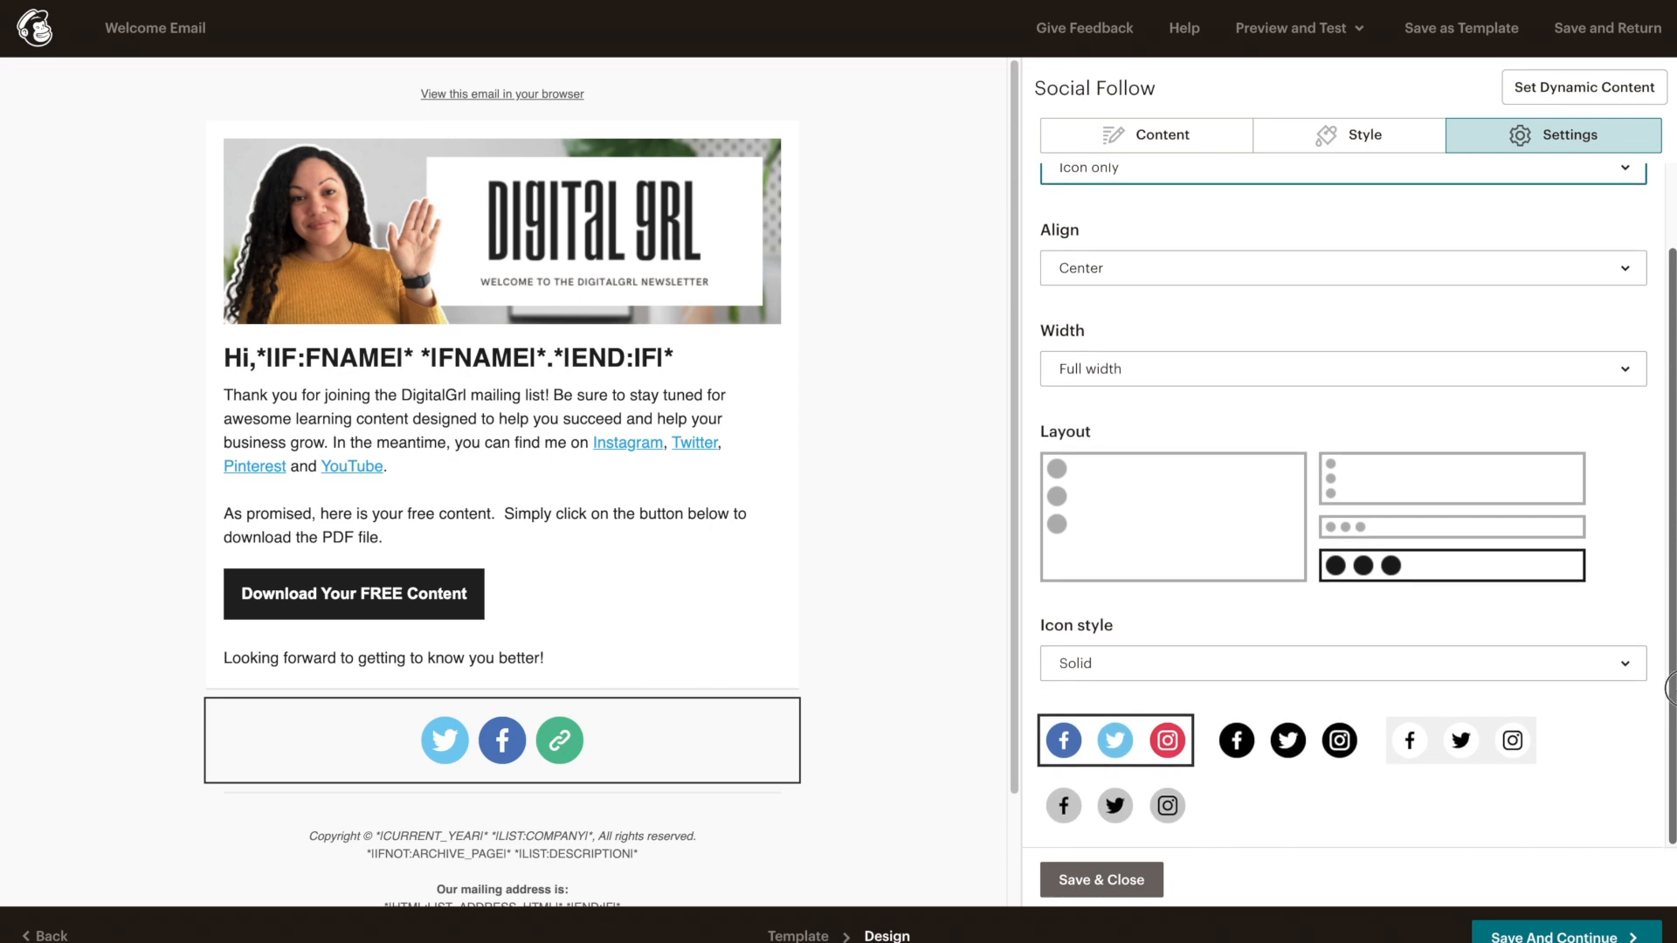
{"action": "left_click", "coordinate": [1562, 668]}
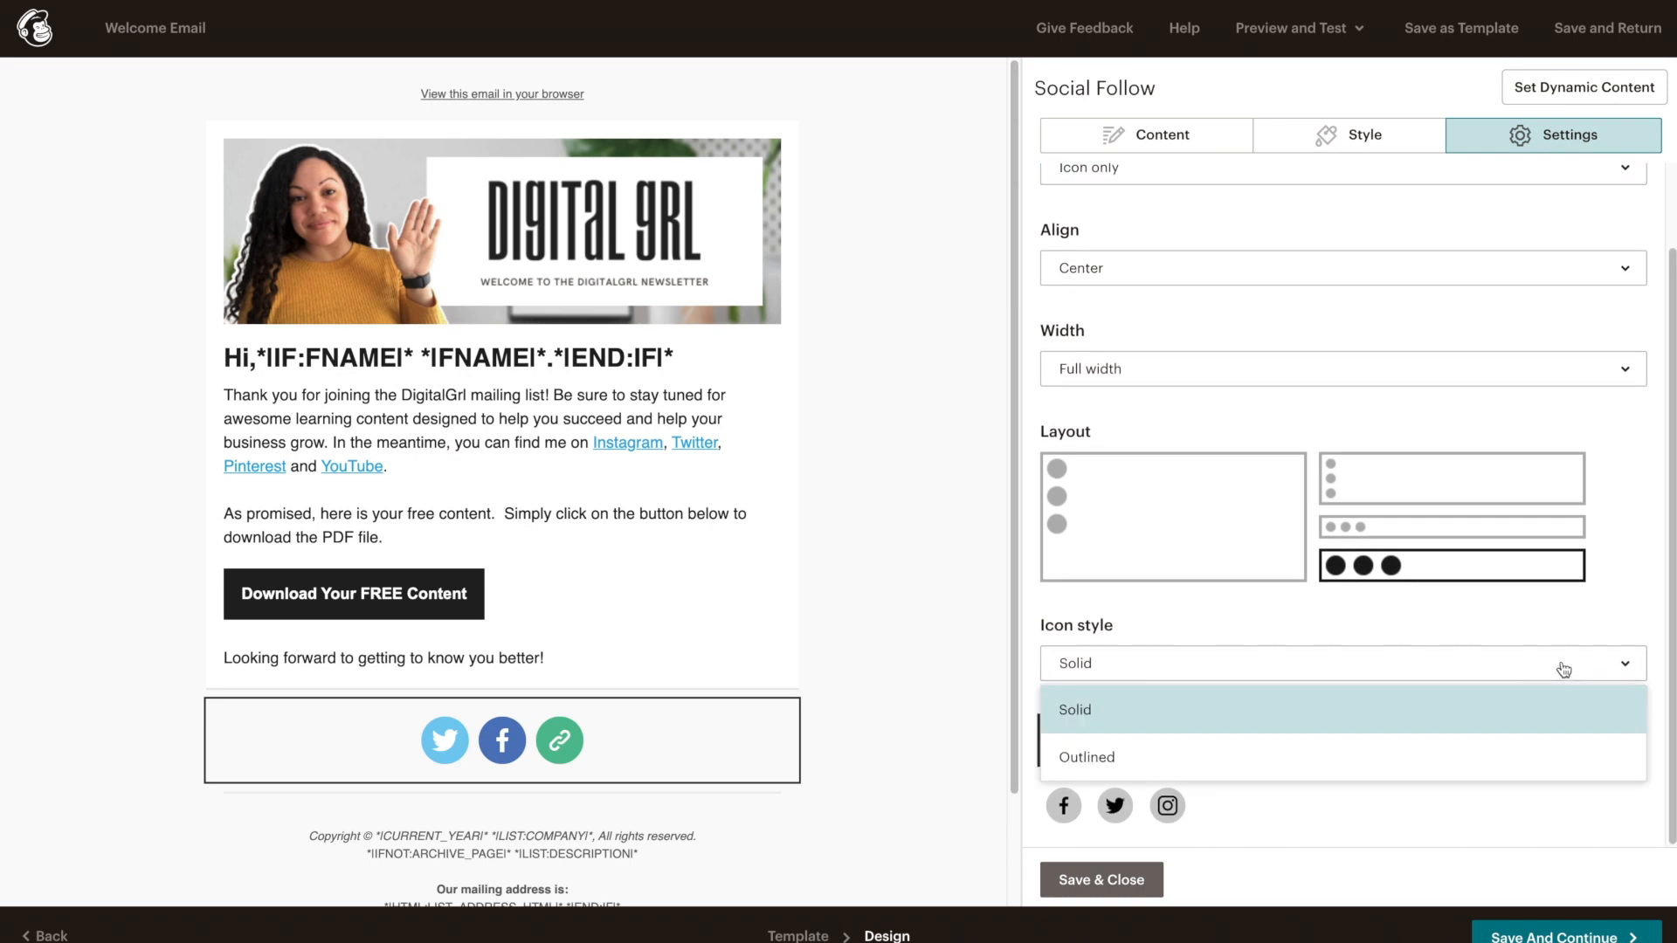
{"action": "left_click", "coordinate": [1554, 751]}
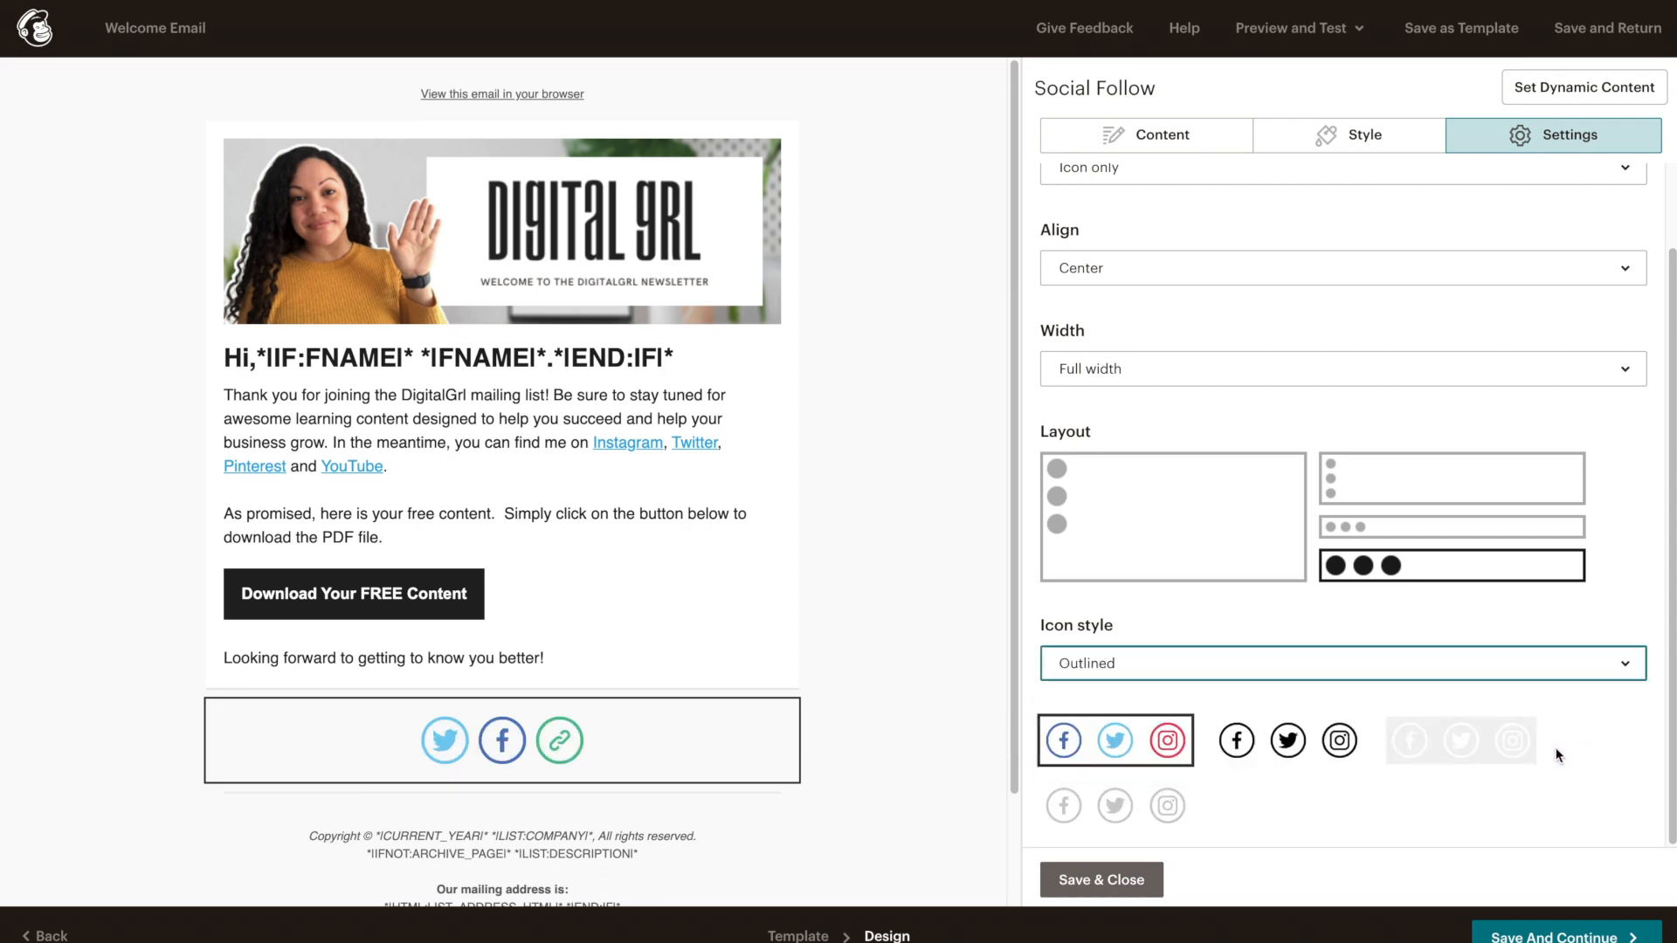
{"action": "left_click", "coordinate": [1291, 744]}
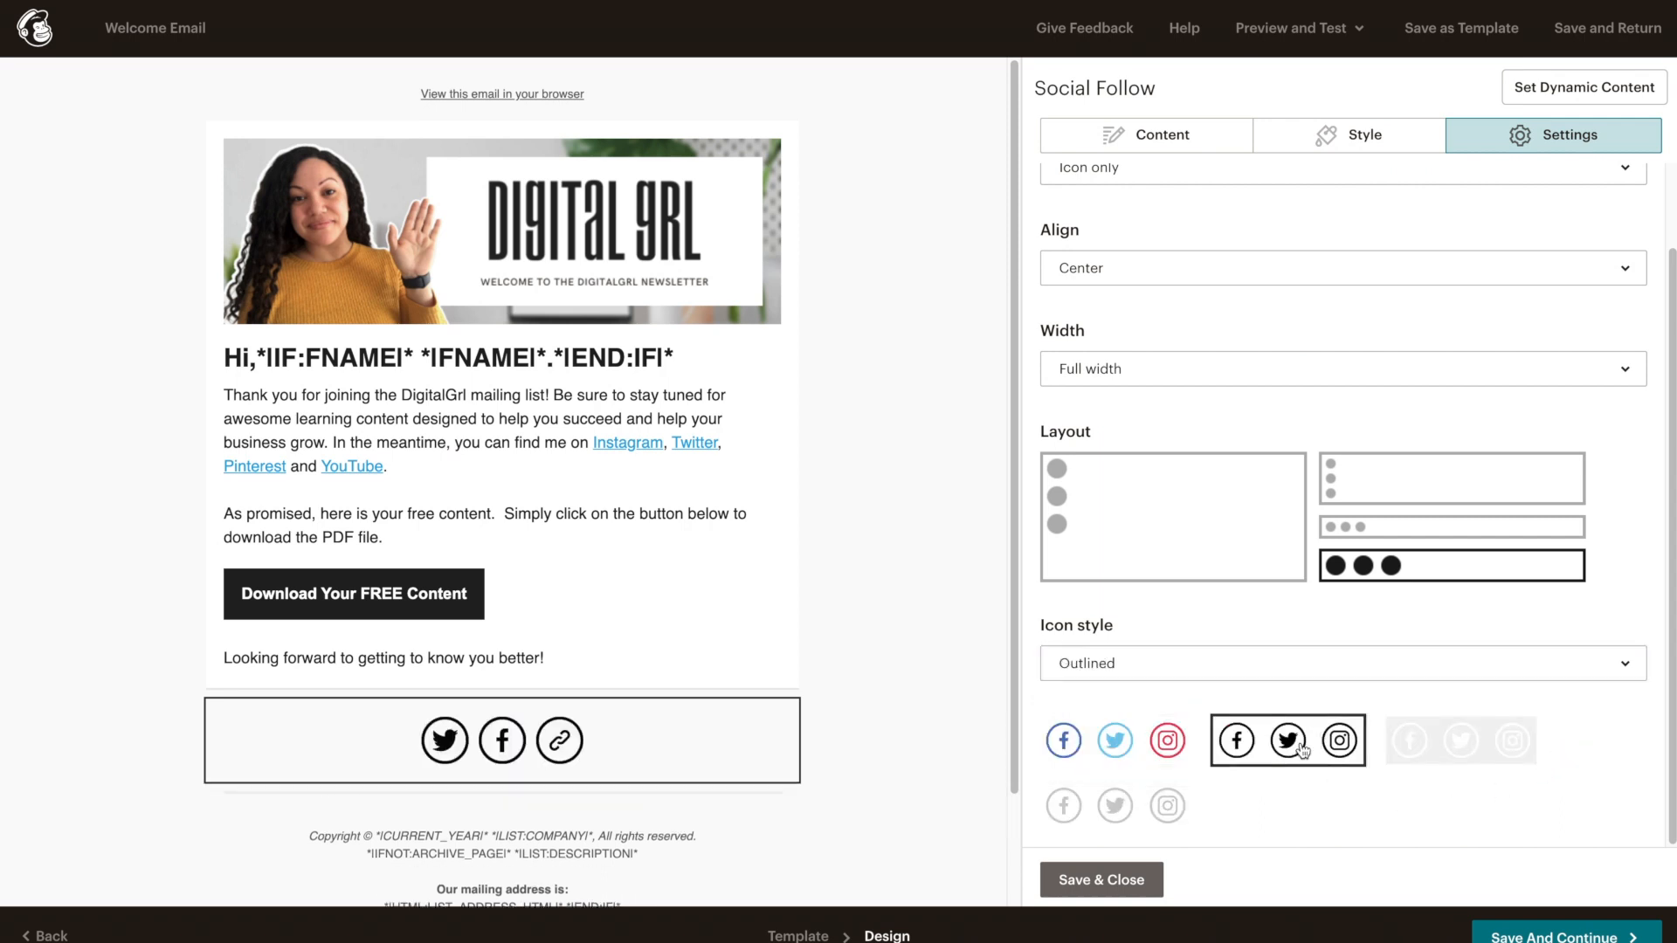
{"action": "left_click", "coordinate": [1446, 743]}
{"action": "left_click", "coordinate": [1122, 751]}
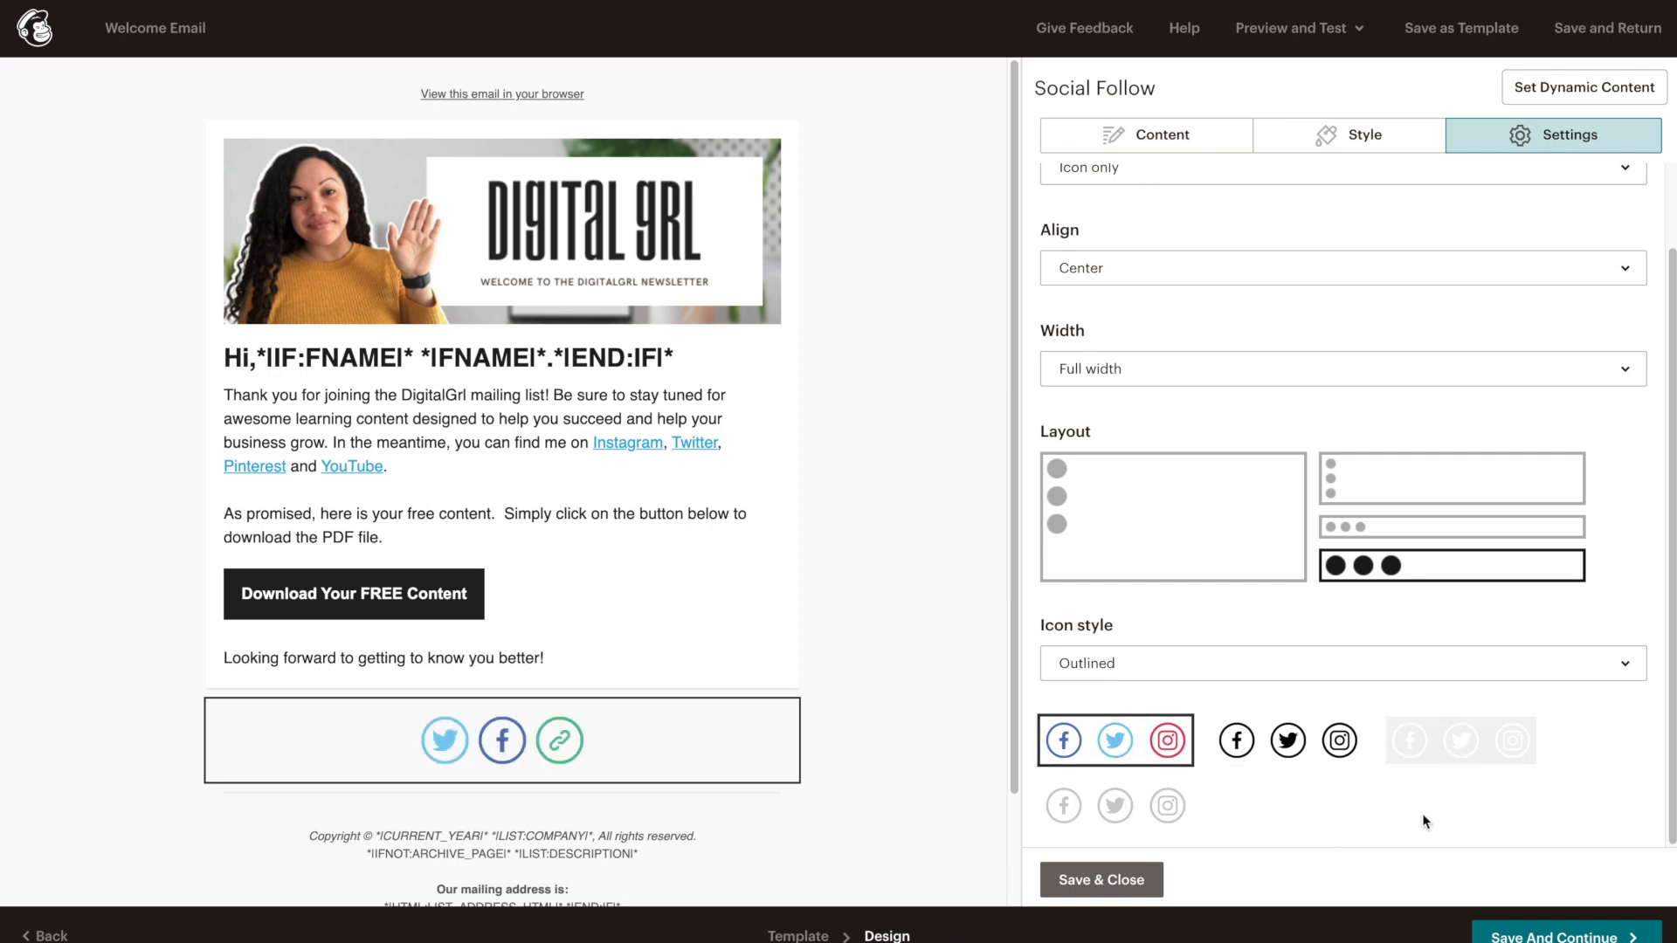
Set the social icons to the black variant with the Solid icon style
{"action": "left_click", "coordinate": [1298, 753]}
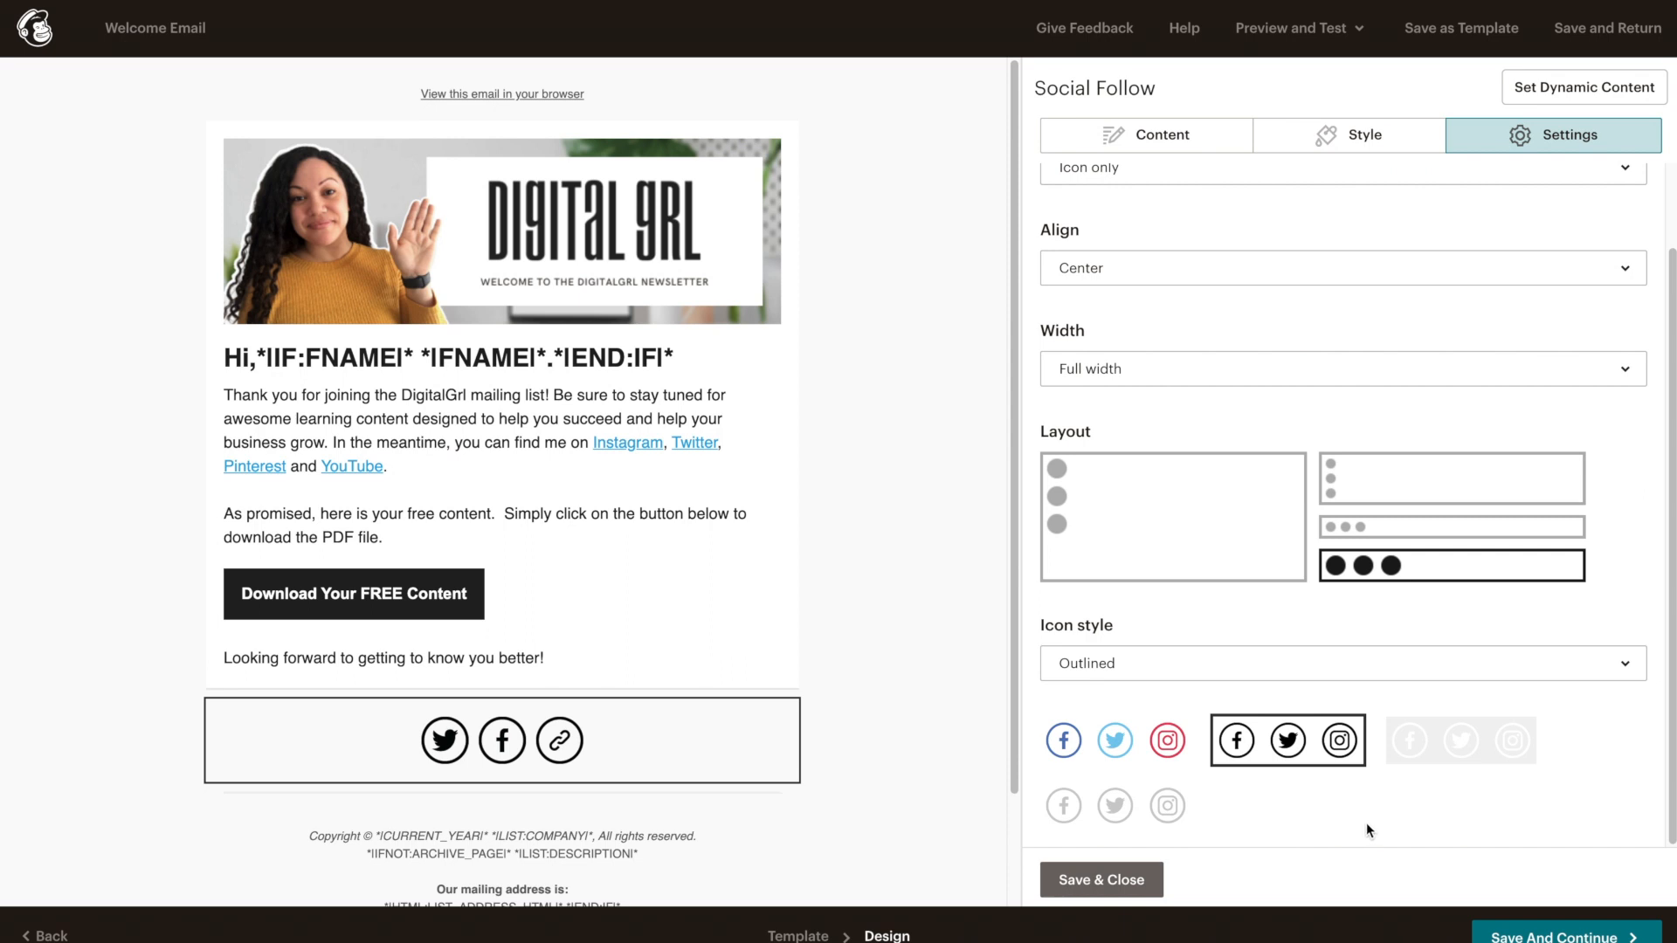
{"action": "left_click", "coordinate": [1297, 672]}
{"action": "left_click", "coordinate": [1276, 700]}
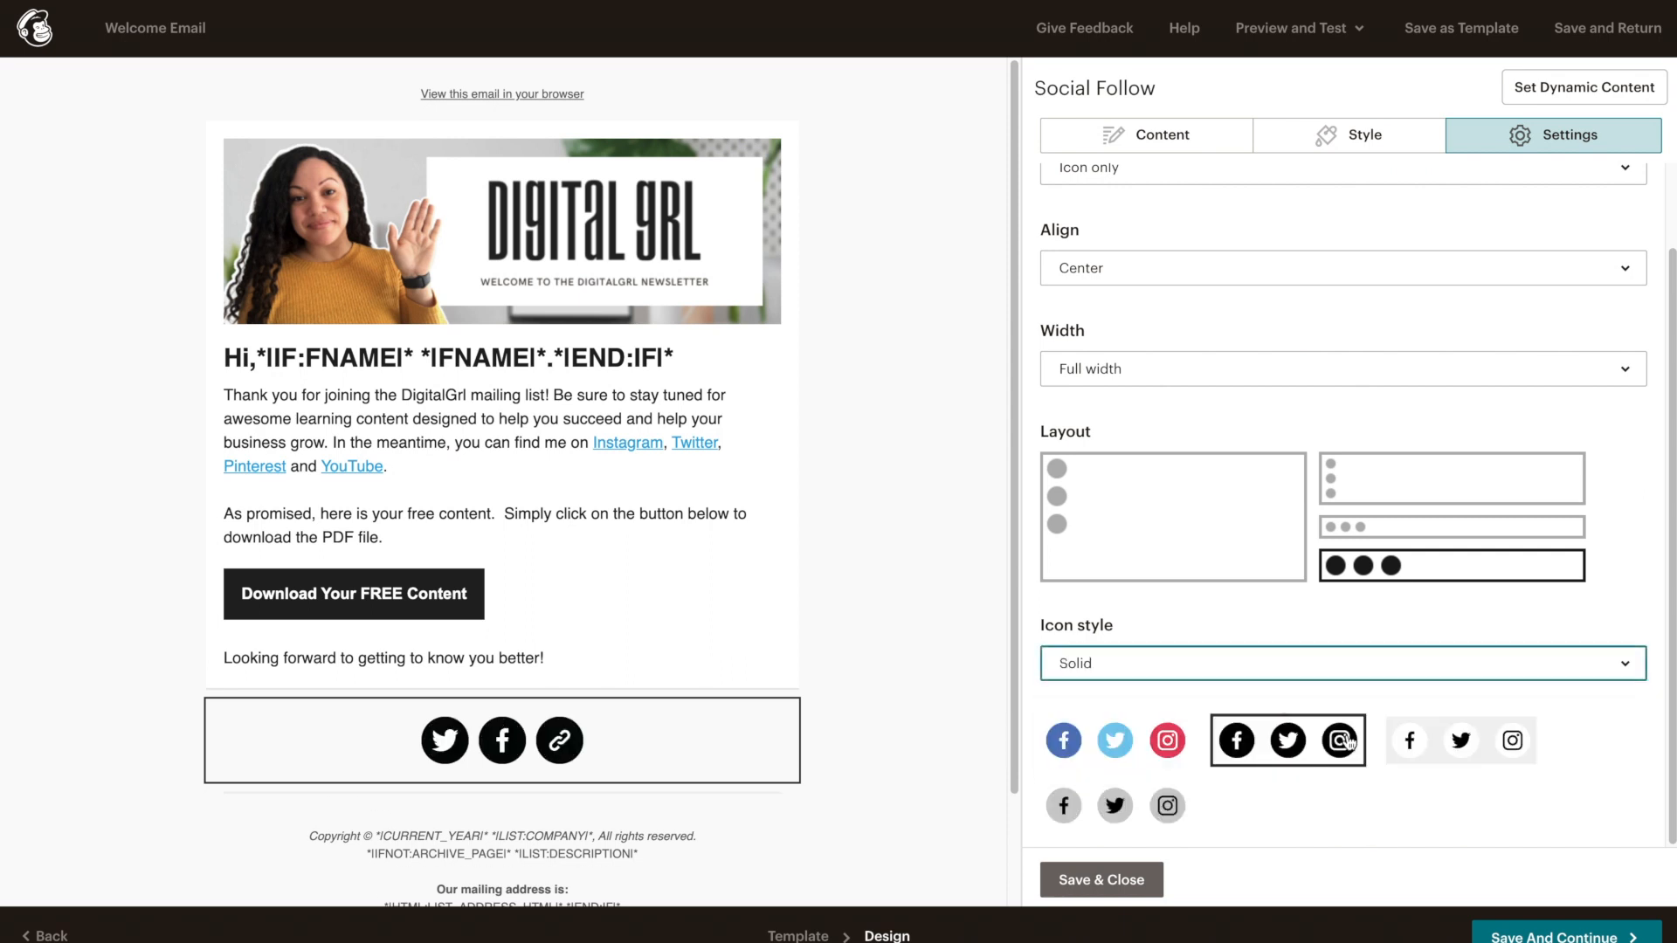
Set the Social Follow layout to a horizontal row of small icons and save the block
{"action": "left_click", "coordinate": [1377, 527]}
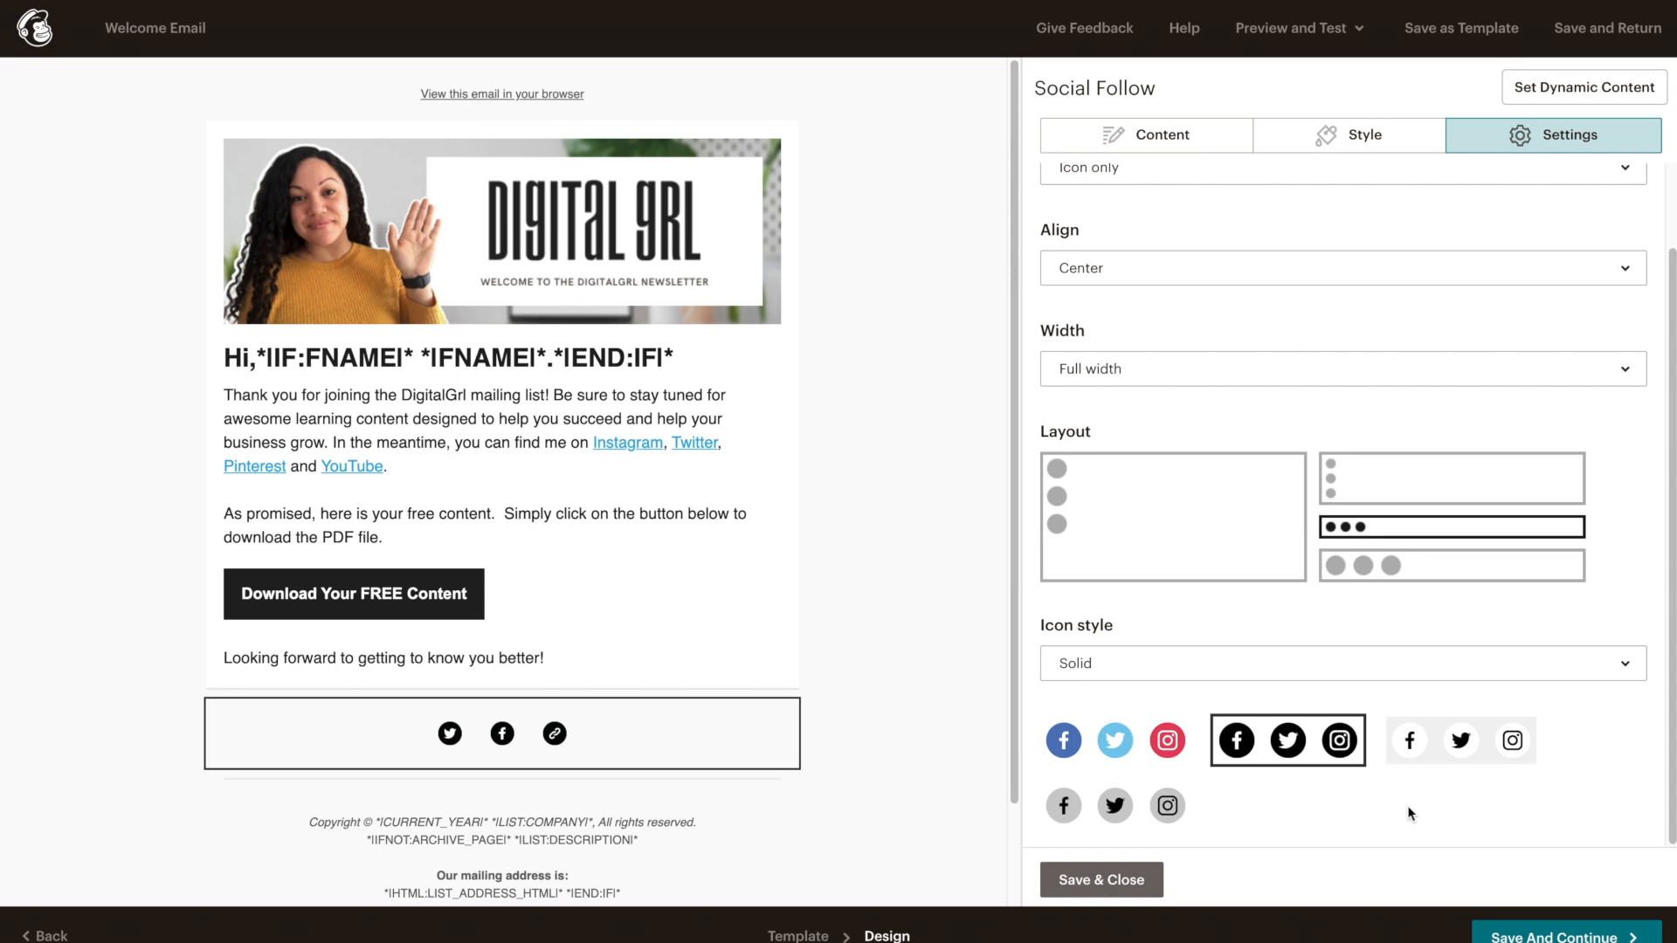
{"action": "left_click", "coordinate": [1099, 882]}
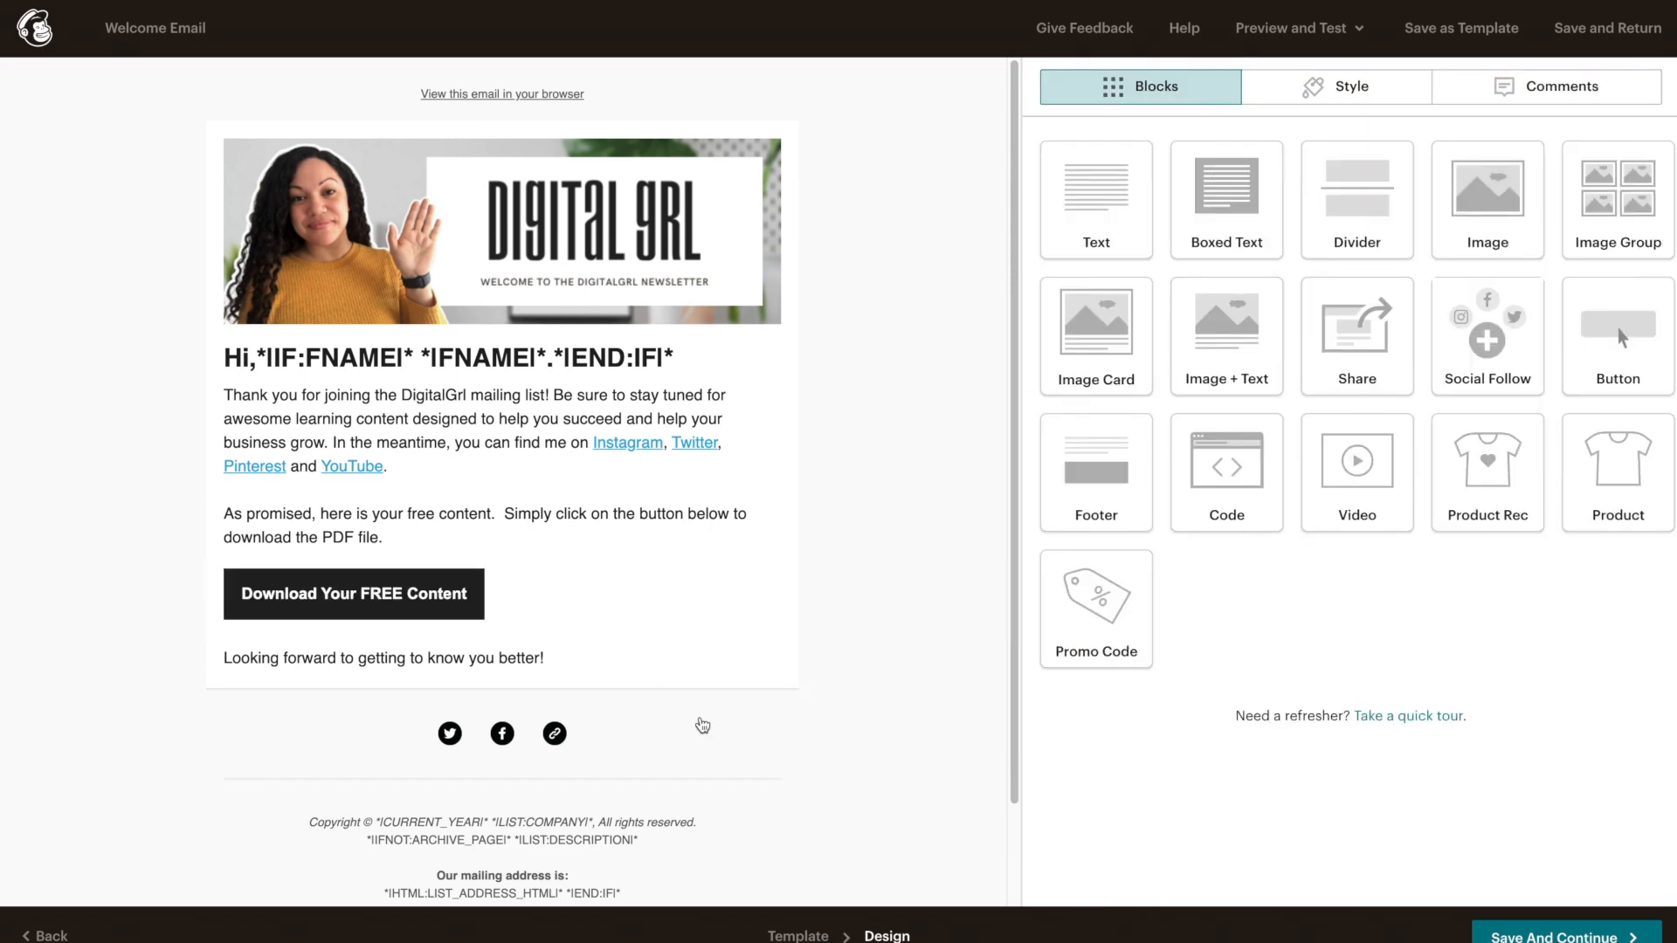
{"action": "left_click", "coordinate": [703, 725]}
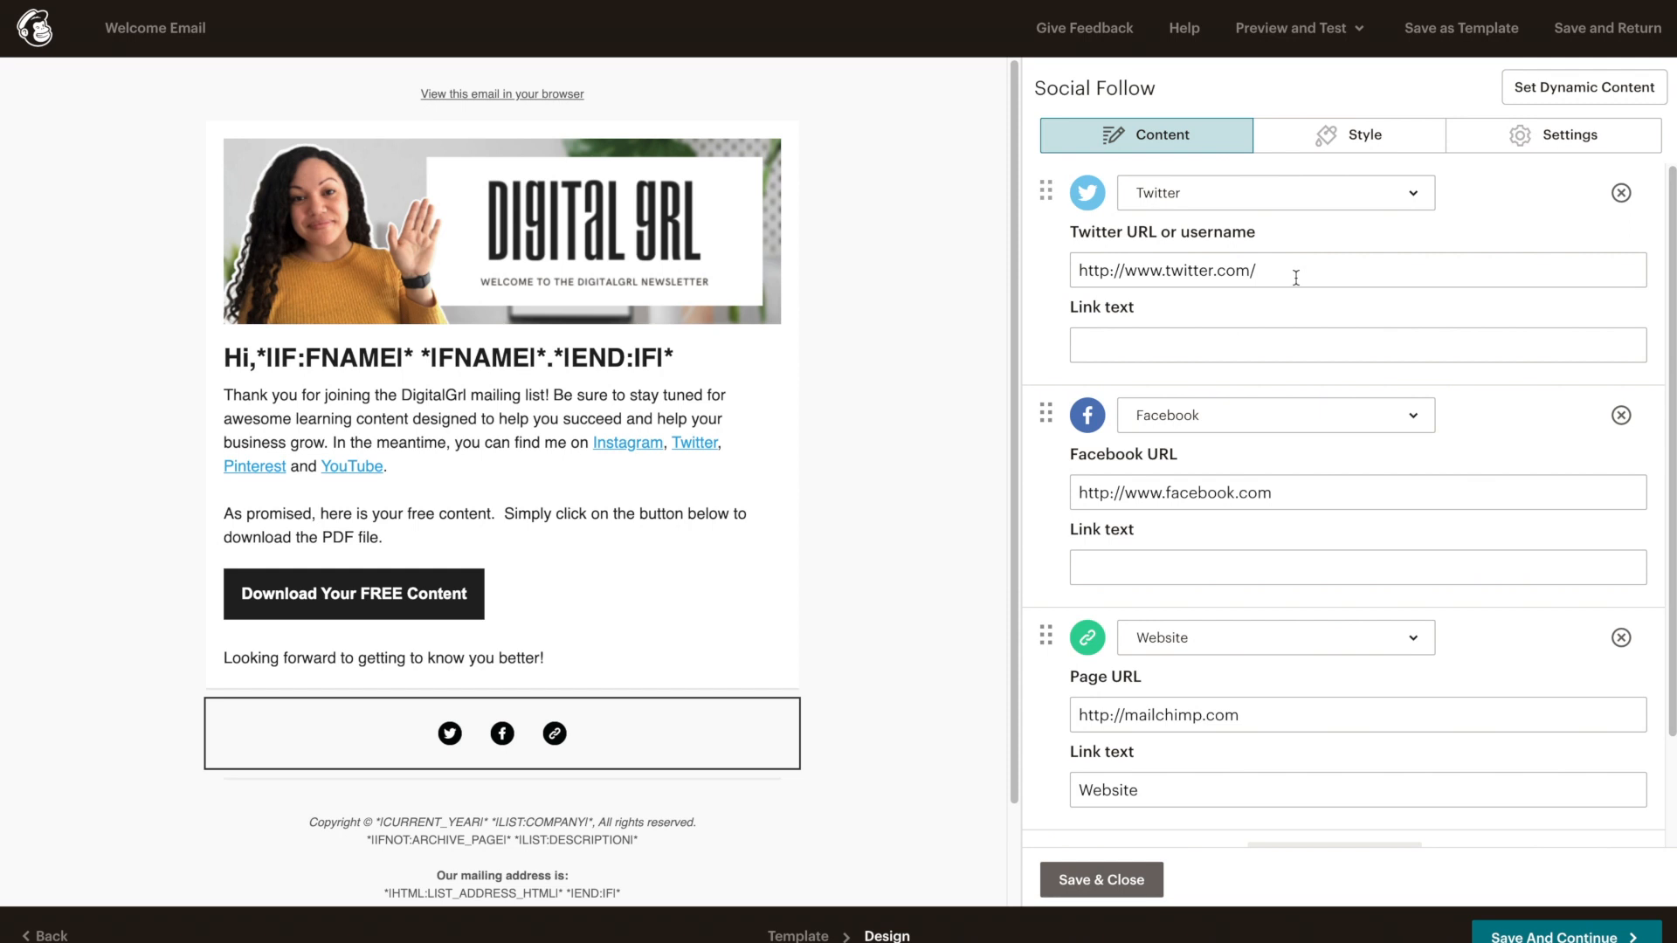
{"action": "left_click_drag", "start_coordinate": [1275, 272], "coordinate": [1080, 271]}
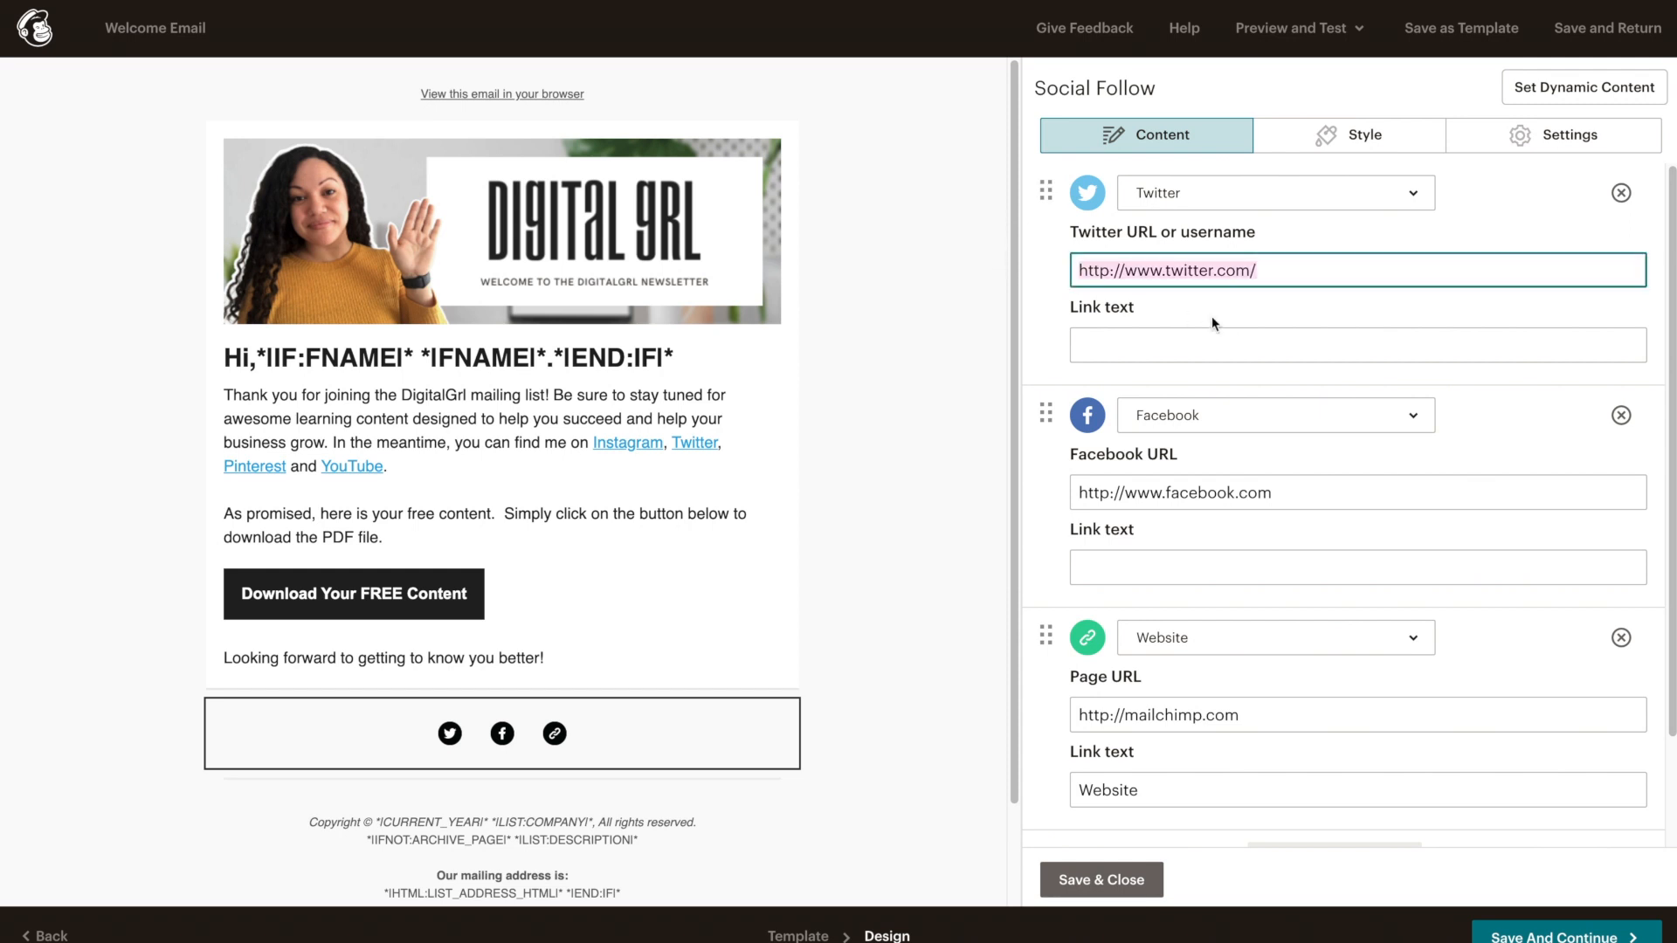
{"action": "type", "text": "https://twitter.com/digitalgrlcom"}
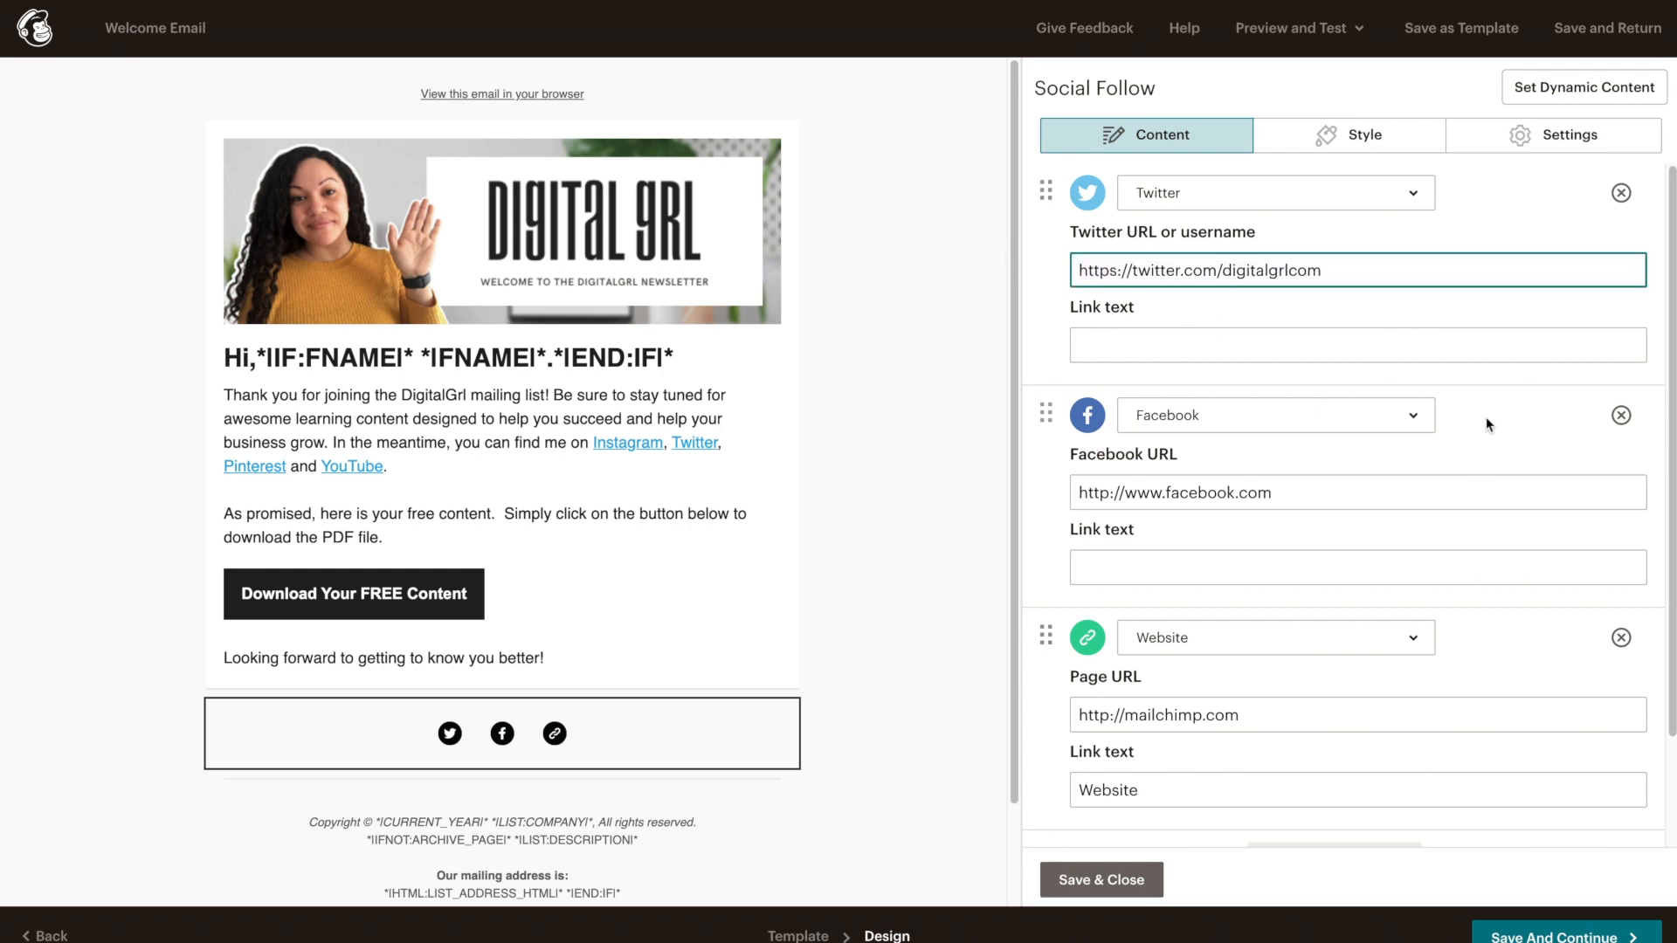
{"action": "left_click", "coordinate": [1621, 417]}
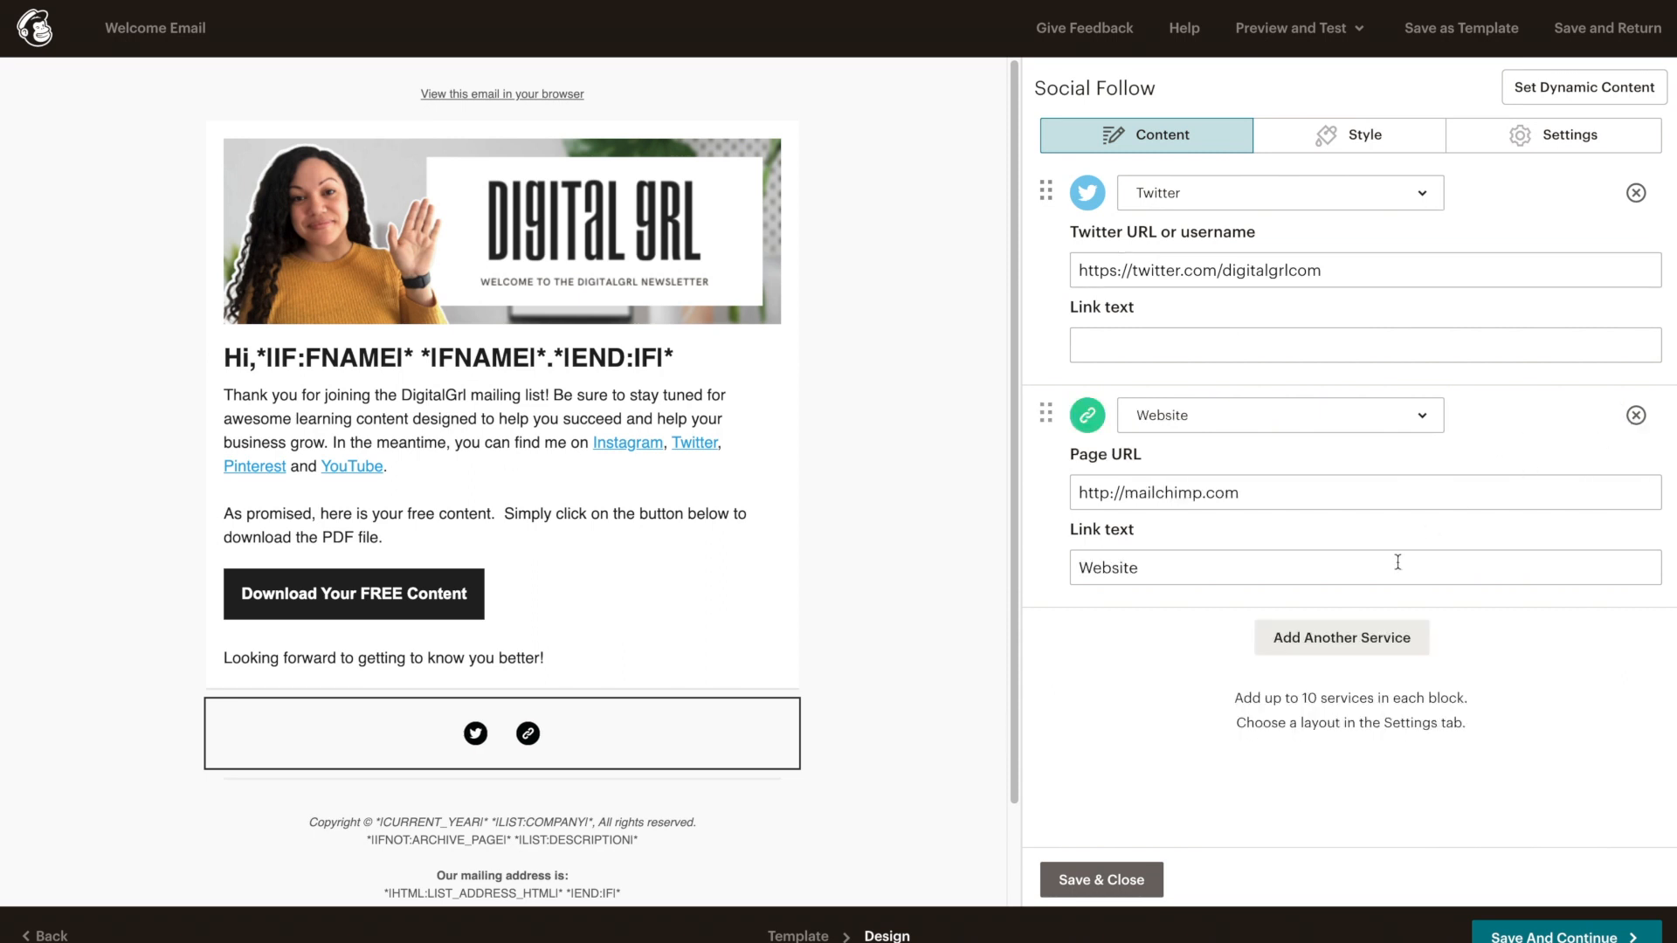
{"action": "left_click", "coordinate": [1314, 648]}
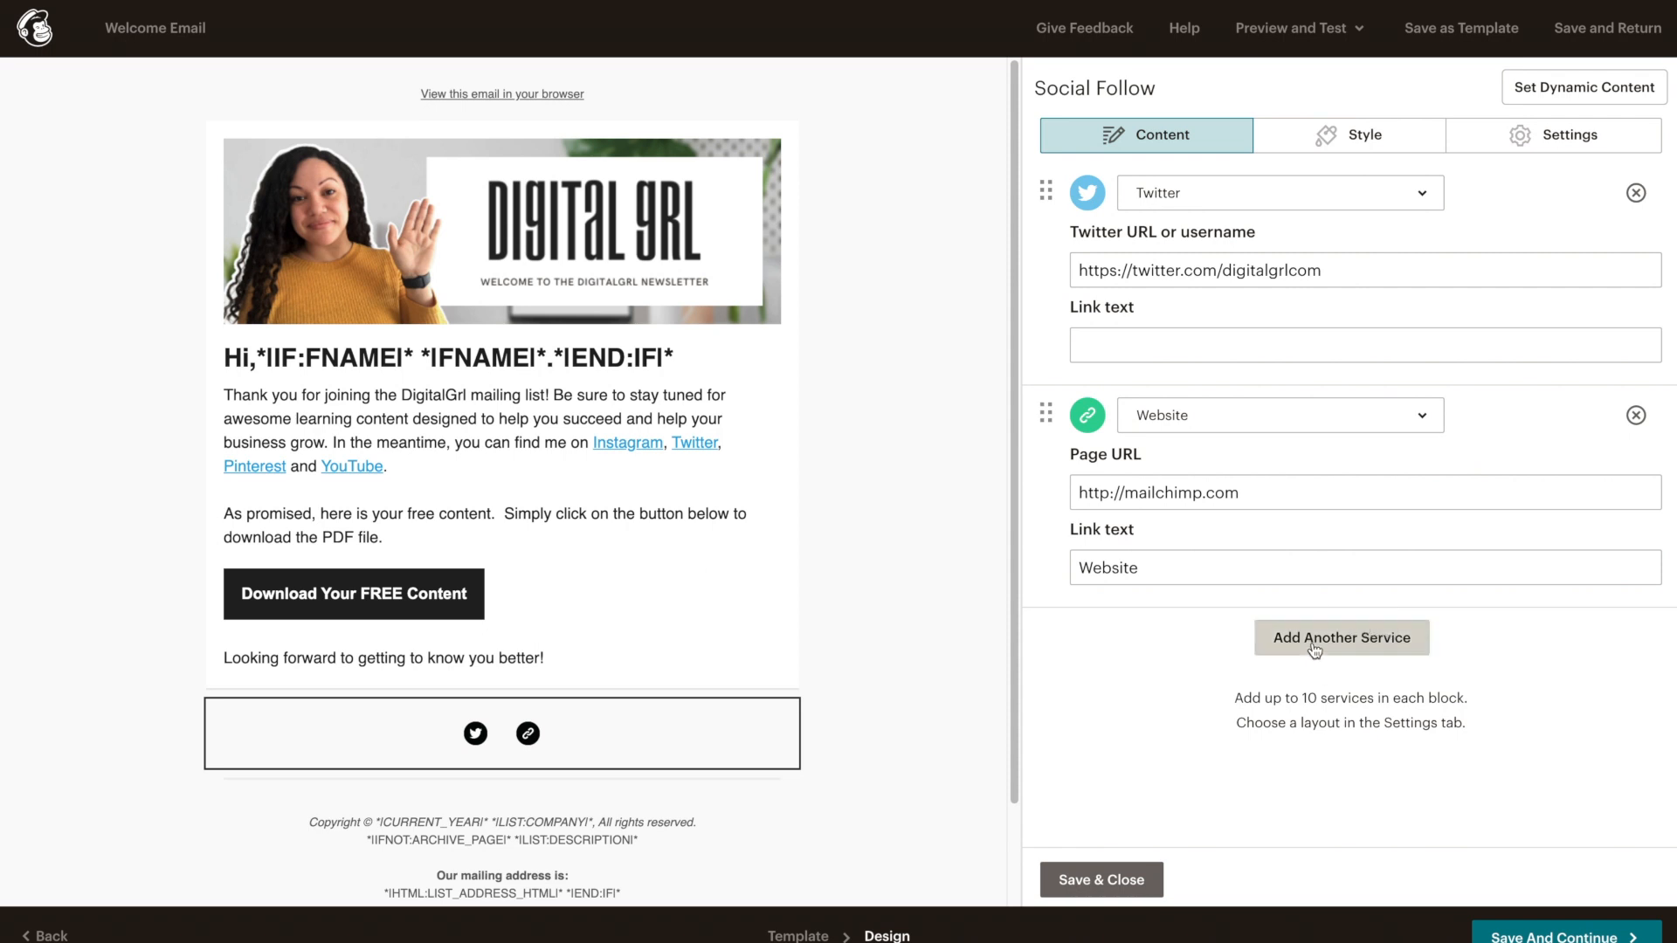
{"action": "triple_click", "coordinate": [1301, 496]}
{"action": "type", "text": "http://digitalgrl.com/"}
{"action": "left_click", "coordinate": [1276, 642]}
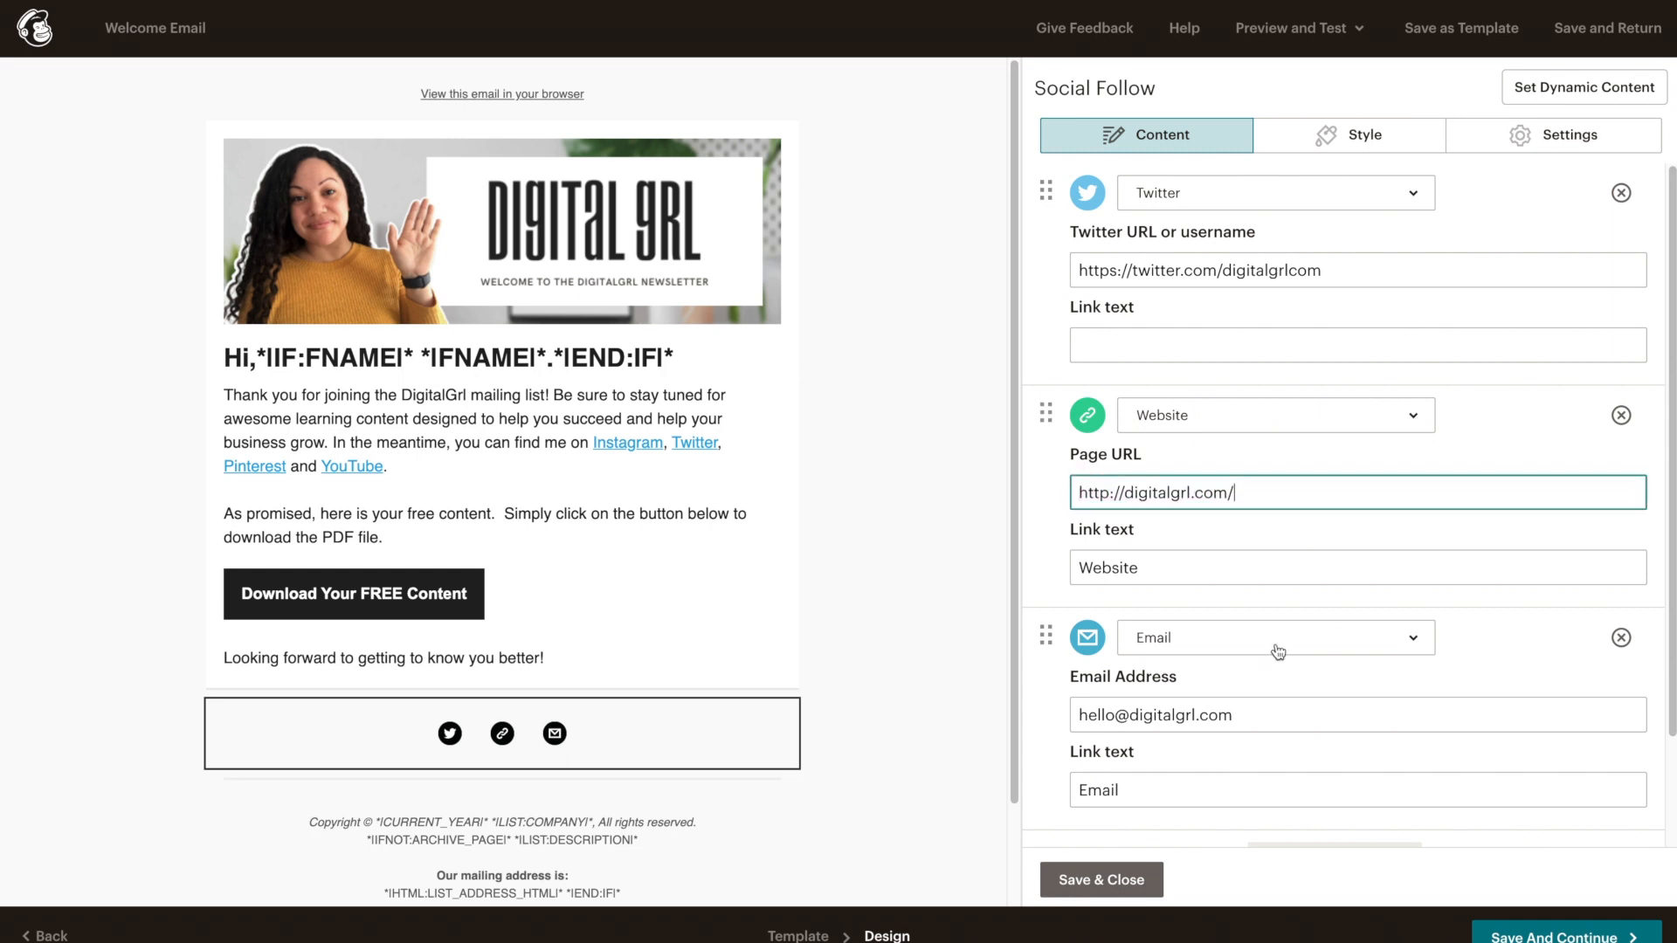
{"action": "scroll", "coordinate": [1282, 393], "scroll_direction": "up", "scroll_amount": 5}
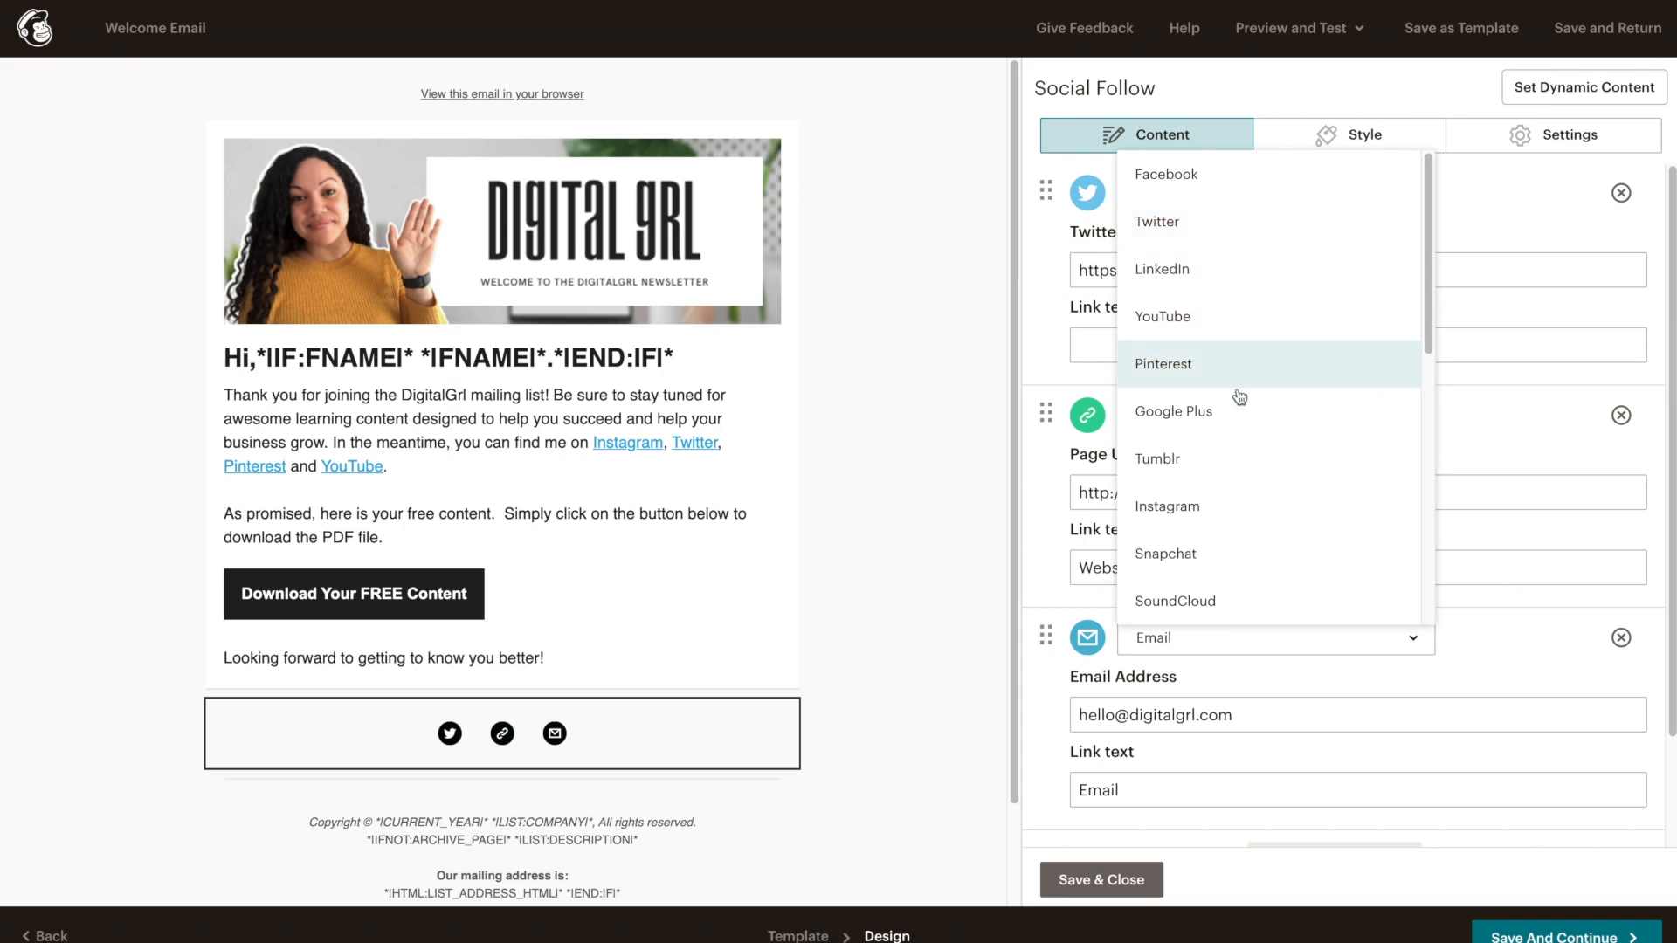
{"action": "left_click", "coordinate": [1281, 510]}
{"action": "triple_click", "coordinate": [1304, 714]}
{"action": "type", "text": "https://www.instagram.com/digitalgrl/"}
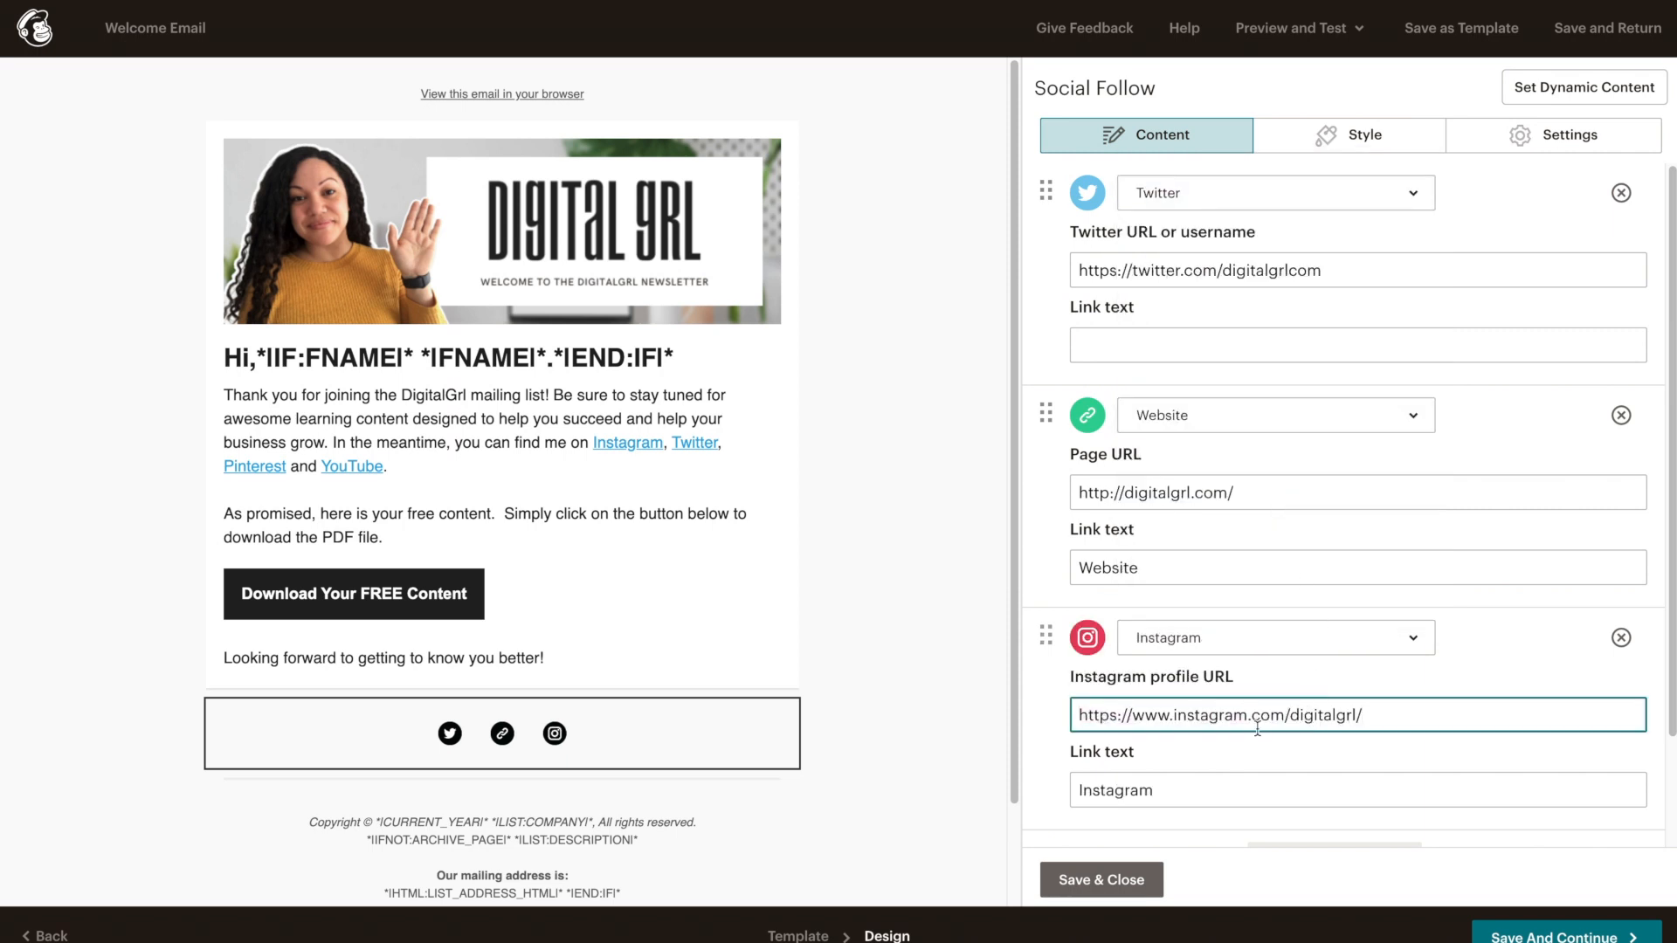
{"action": "scroll", "coordinate": [1266, 732], "scroll_direction": "down", "scroll_amount": 2}
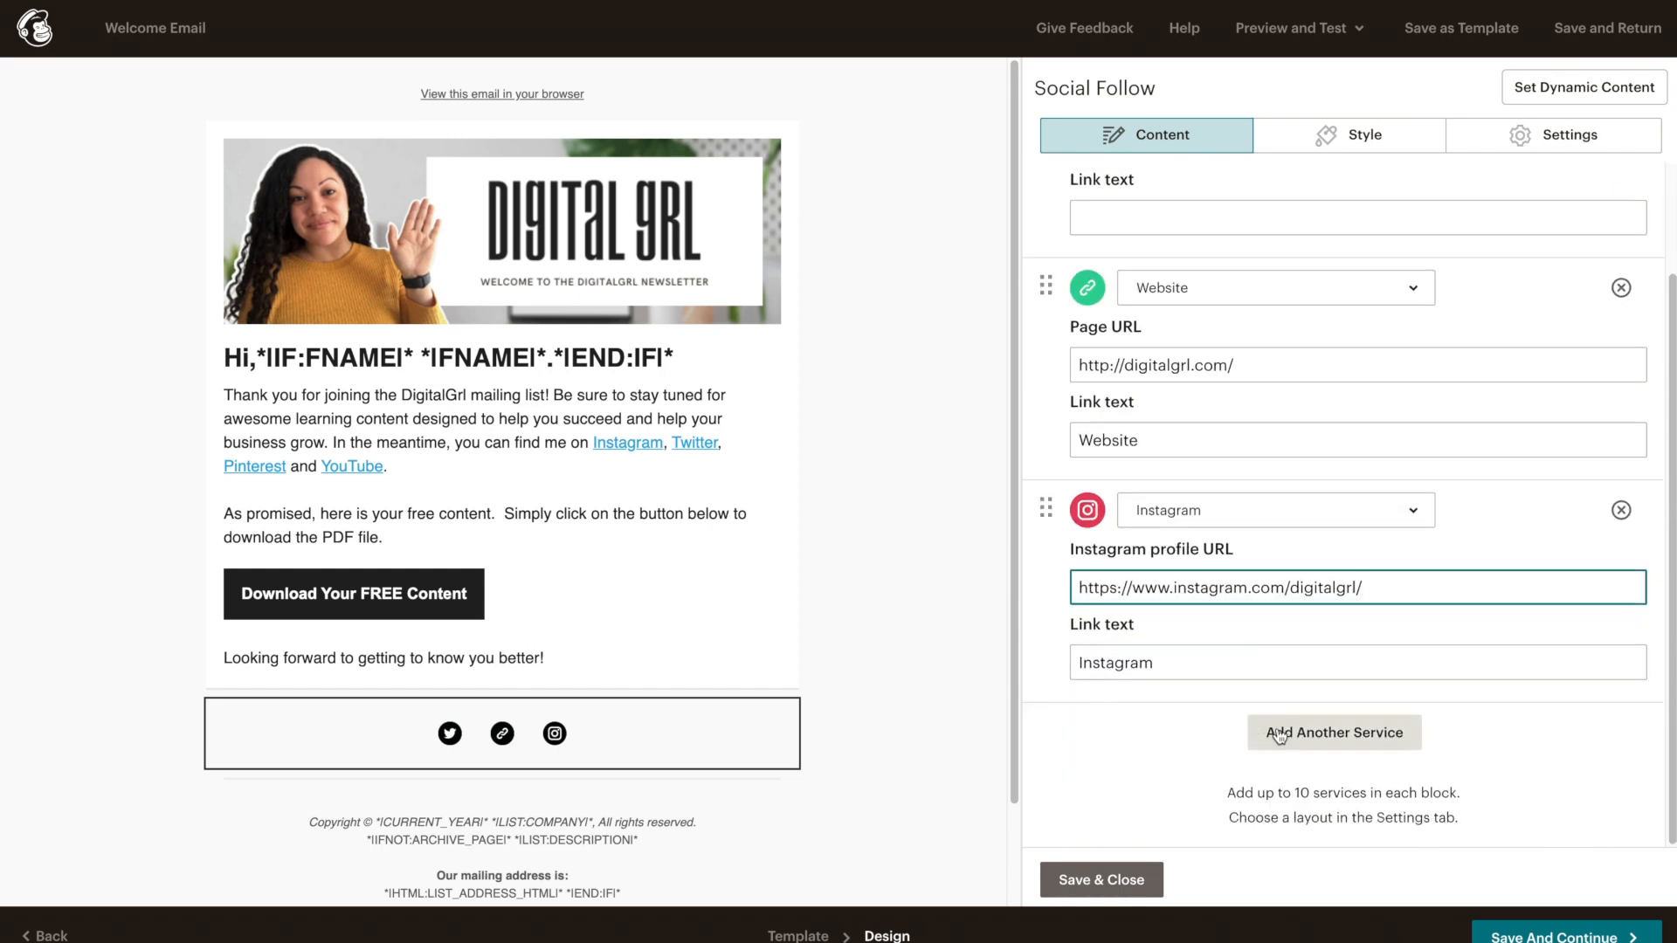
{"action": "left_click", "coordinate": [1335, 734]}
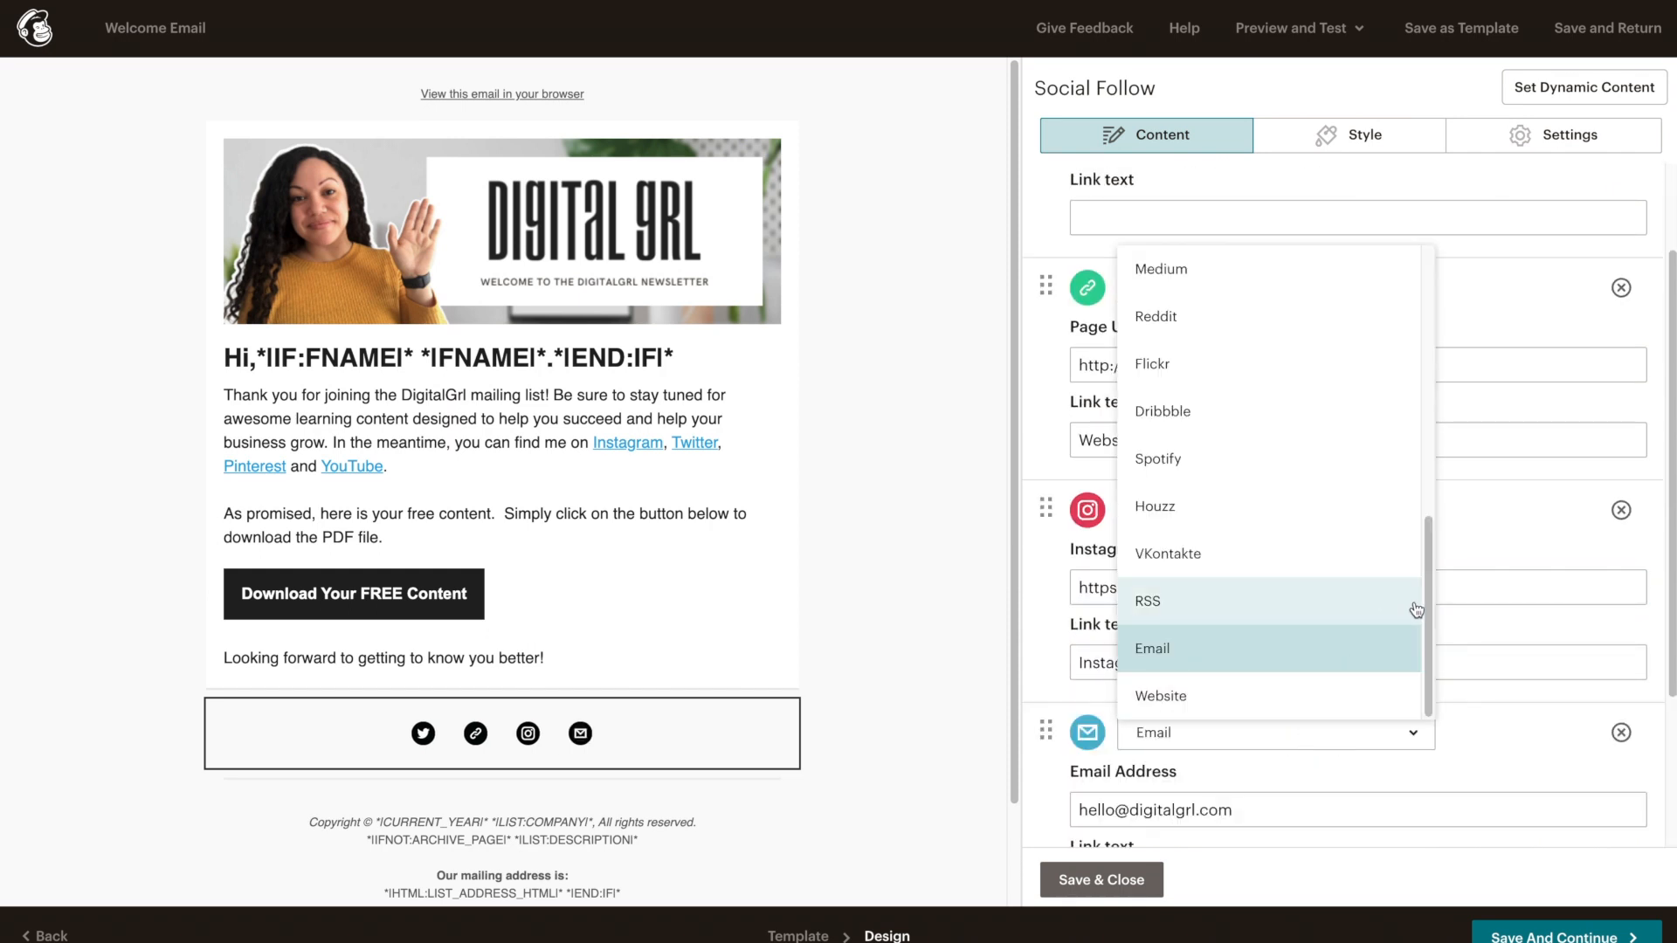
{"action": "left_click_drag", "start_coordinate": [1428, 618], "coordinate": [1441, 389]}
{"action": "left_click", "coordinate": [1273, 384]}
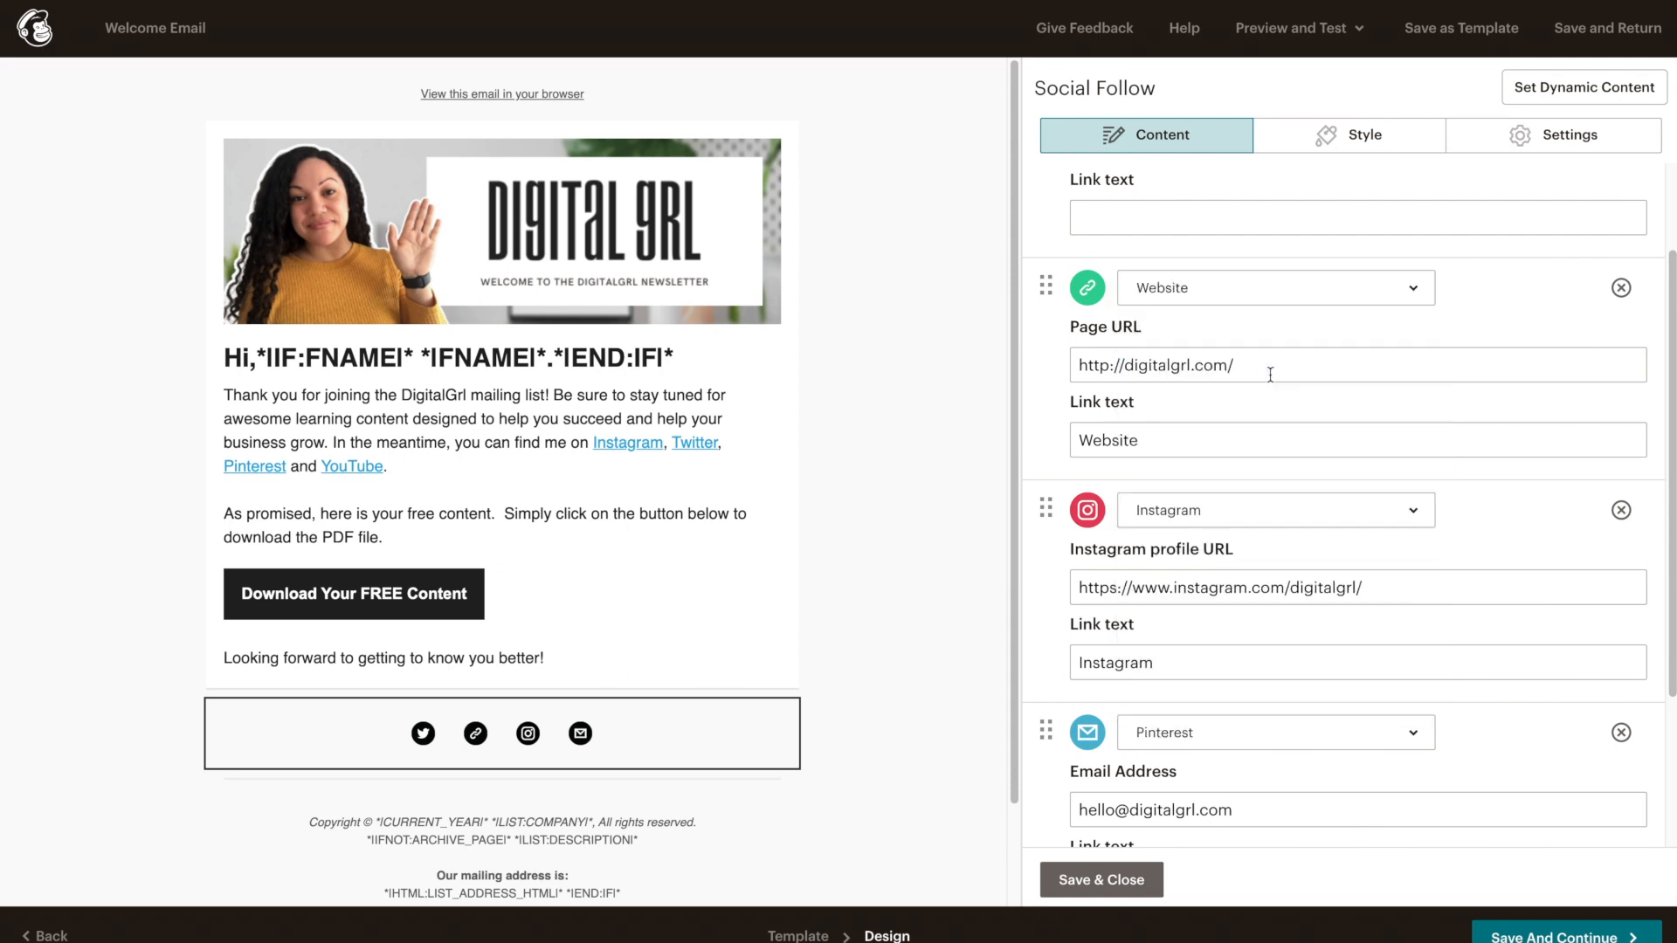
{"action": "left_click", "coordinate": [1300, 810]}
{"action": "triple_click", "coordinate": [1300, 810]}
{"action": "type", "text": "https://www.pinterest.ca/digitalgrlcom/_saved/"}
{"action": "scroll", "coordinate": [1492, 611], "scroll_direction": "down", "scroll_amount": 3}
{"action": "left_click", "coordinate": [1339, 736]}
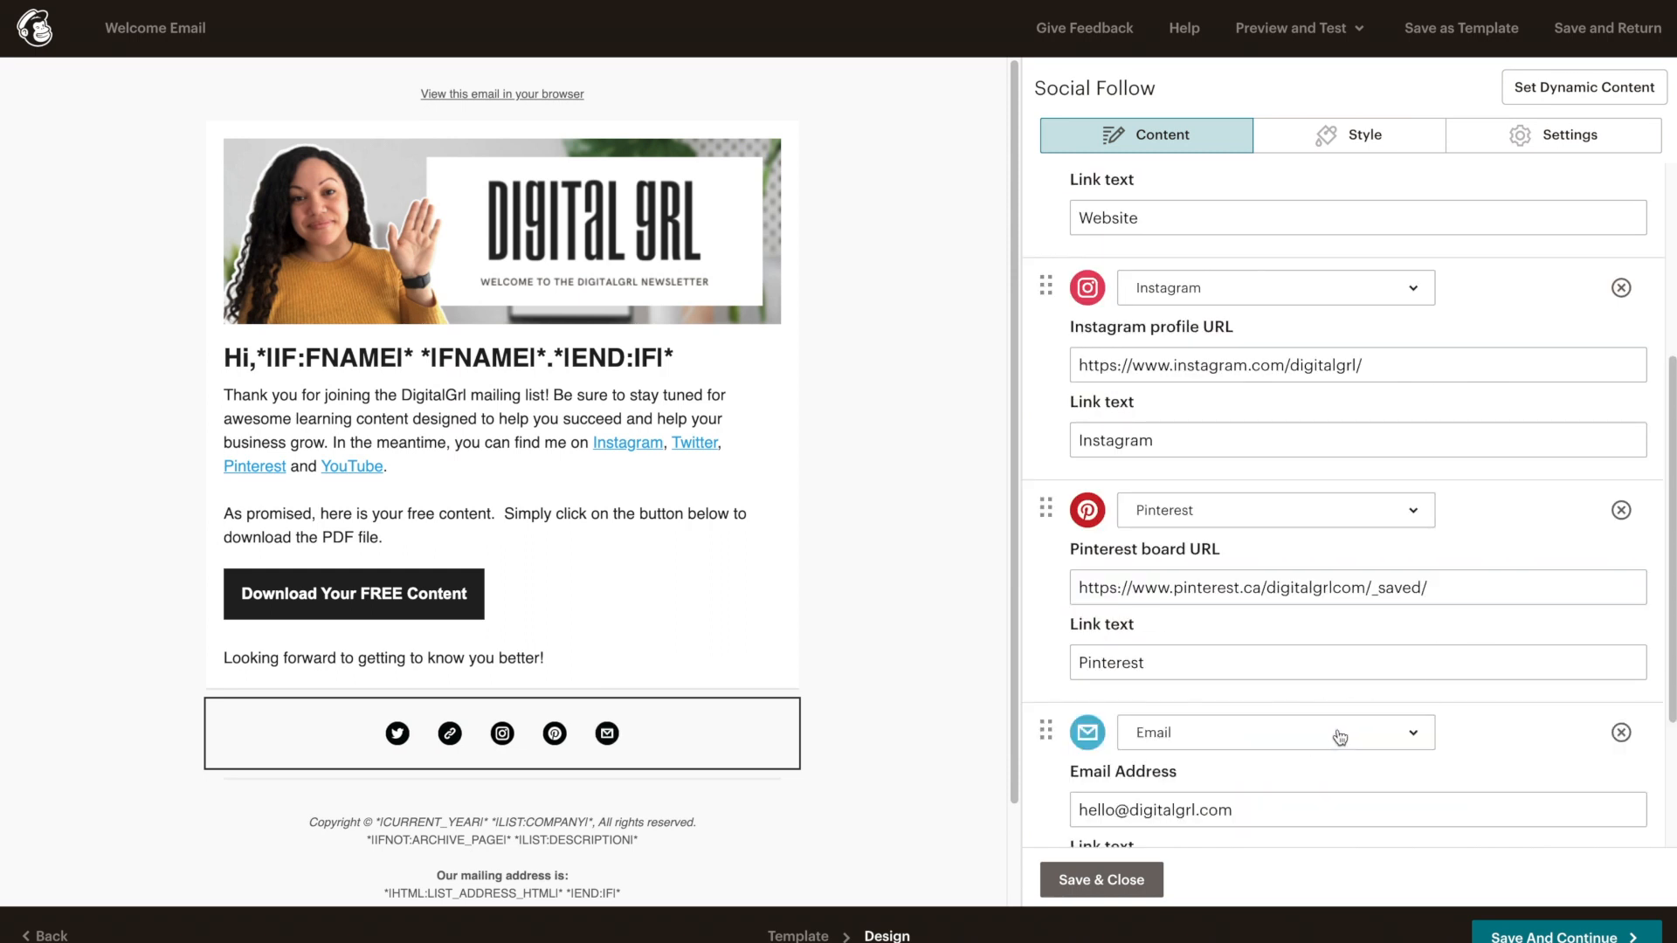
{"action": "left_click", "coordinate": [1369, 736]}
{"action": "left_click_drag", "start_coordinate": [1428, 616], "coordinate": [1423, 337]}
{"action": "left_click", "coordinate": [1280, 411]}
{"action": "left_click", "coordinate": [1244, 807]}
{"action": "key", "text": "ctrl+a"}
{"action": "type", "text": "https://www.youtube.com/channel/UCUfsBbRKcz8t99ehFQyFM7g"}
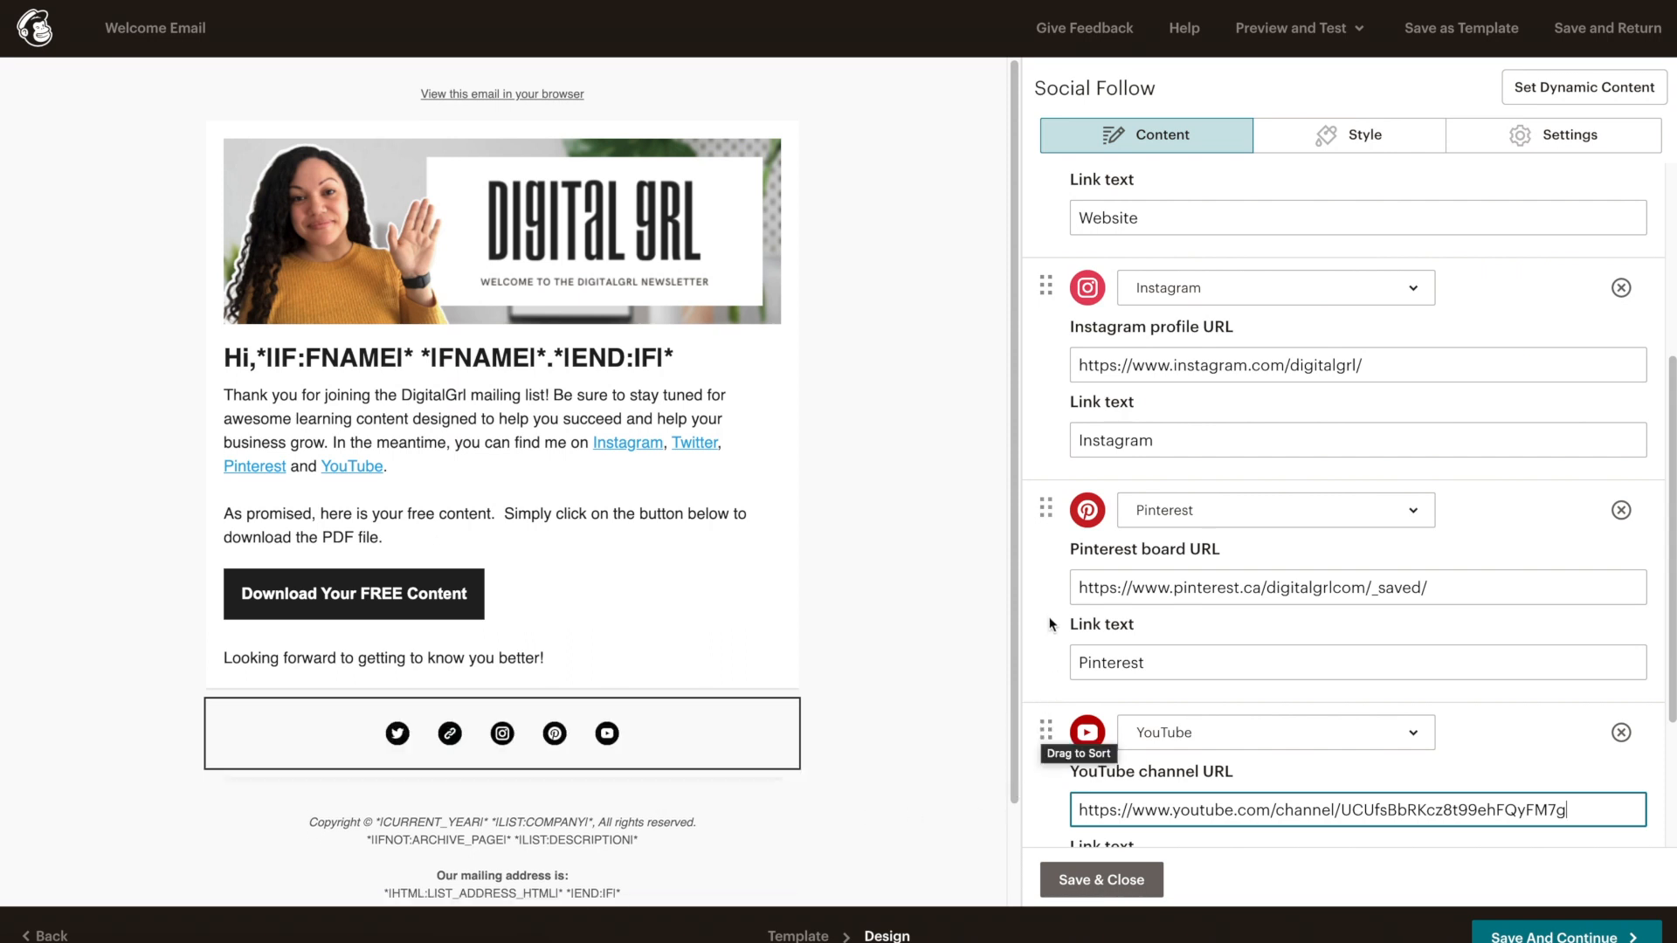
Reorder the social services to Instagram, Twitter, Pinterest, YouTube and Website, and save the Social Follow block
{"action": "scroll", "coordinate": [1057, 489], "scroll_direction": "up", "scroll_amount": 4}
{"action": "left_click_drag", "start_coordinate": [1045, 412], "coordinate": [1033, 800]}
{"action": "scroll", "coordinate": [1280, 354], "scroll_direction": "up", "scroll_amount": 2}
{"action": "scroll", "coordinate": [1279, 354], "scroll_direction": "up", "scroll_amount": 3}
{"action": "left_click_drag", "start_coordinate": [1044, 415], "coordinate": [1056, 177]}
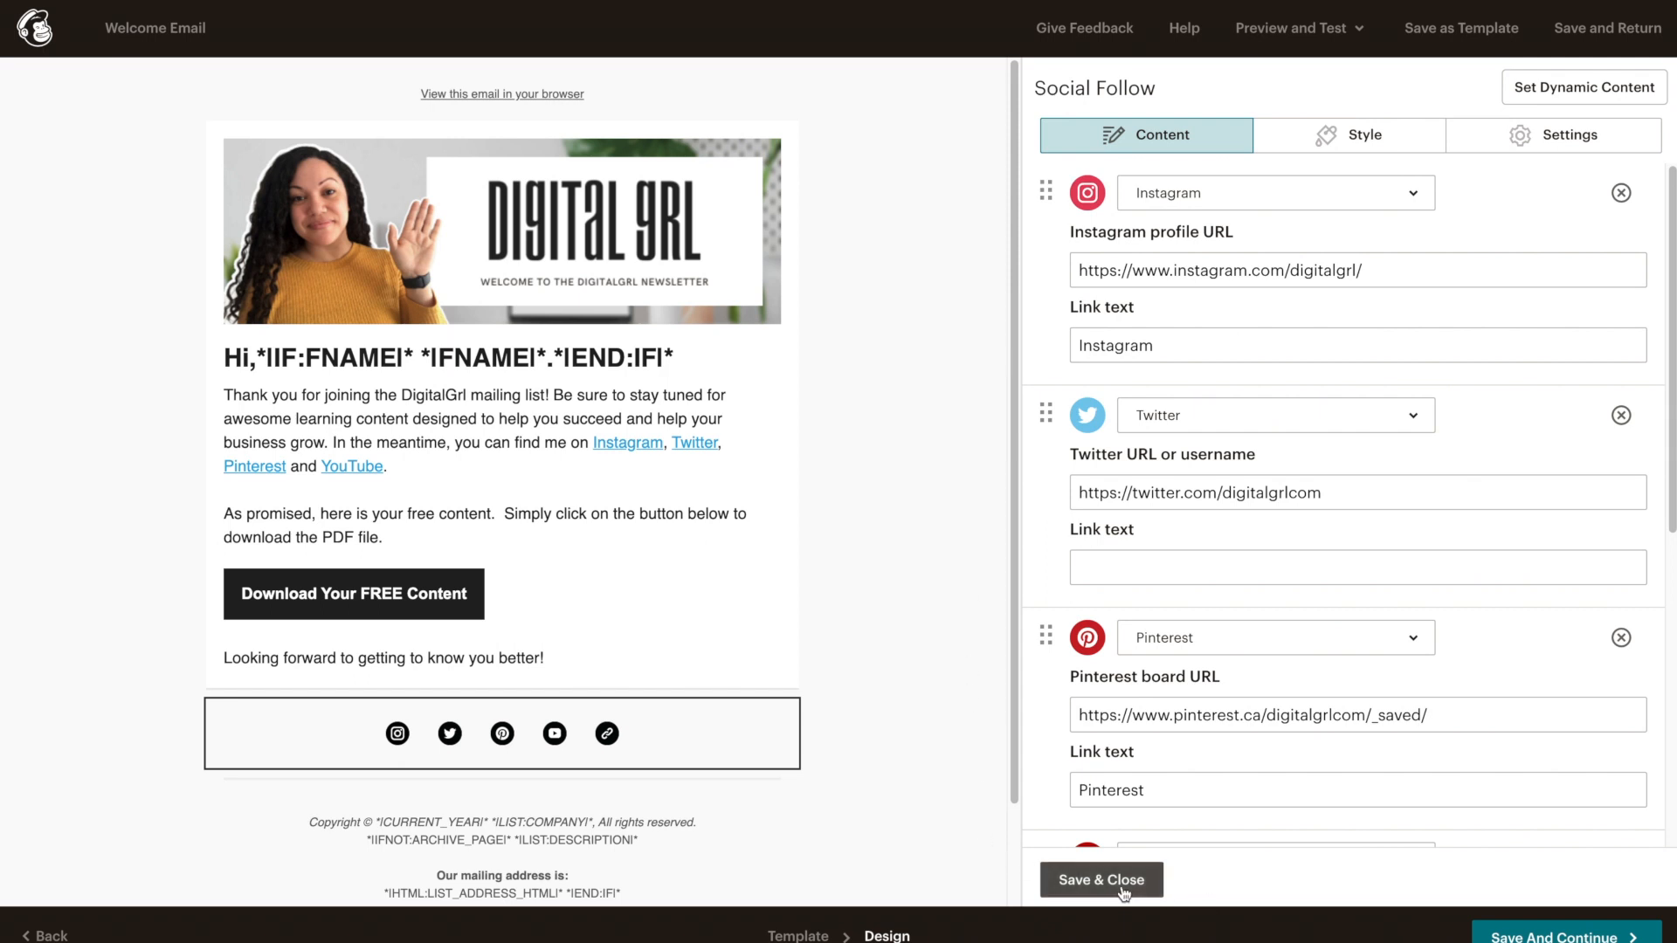
{"action": "left_click", "coordinate": [1124, 882]}
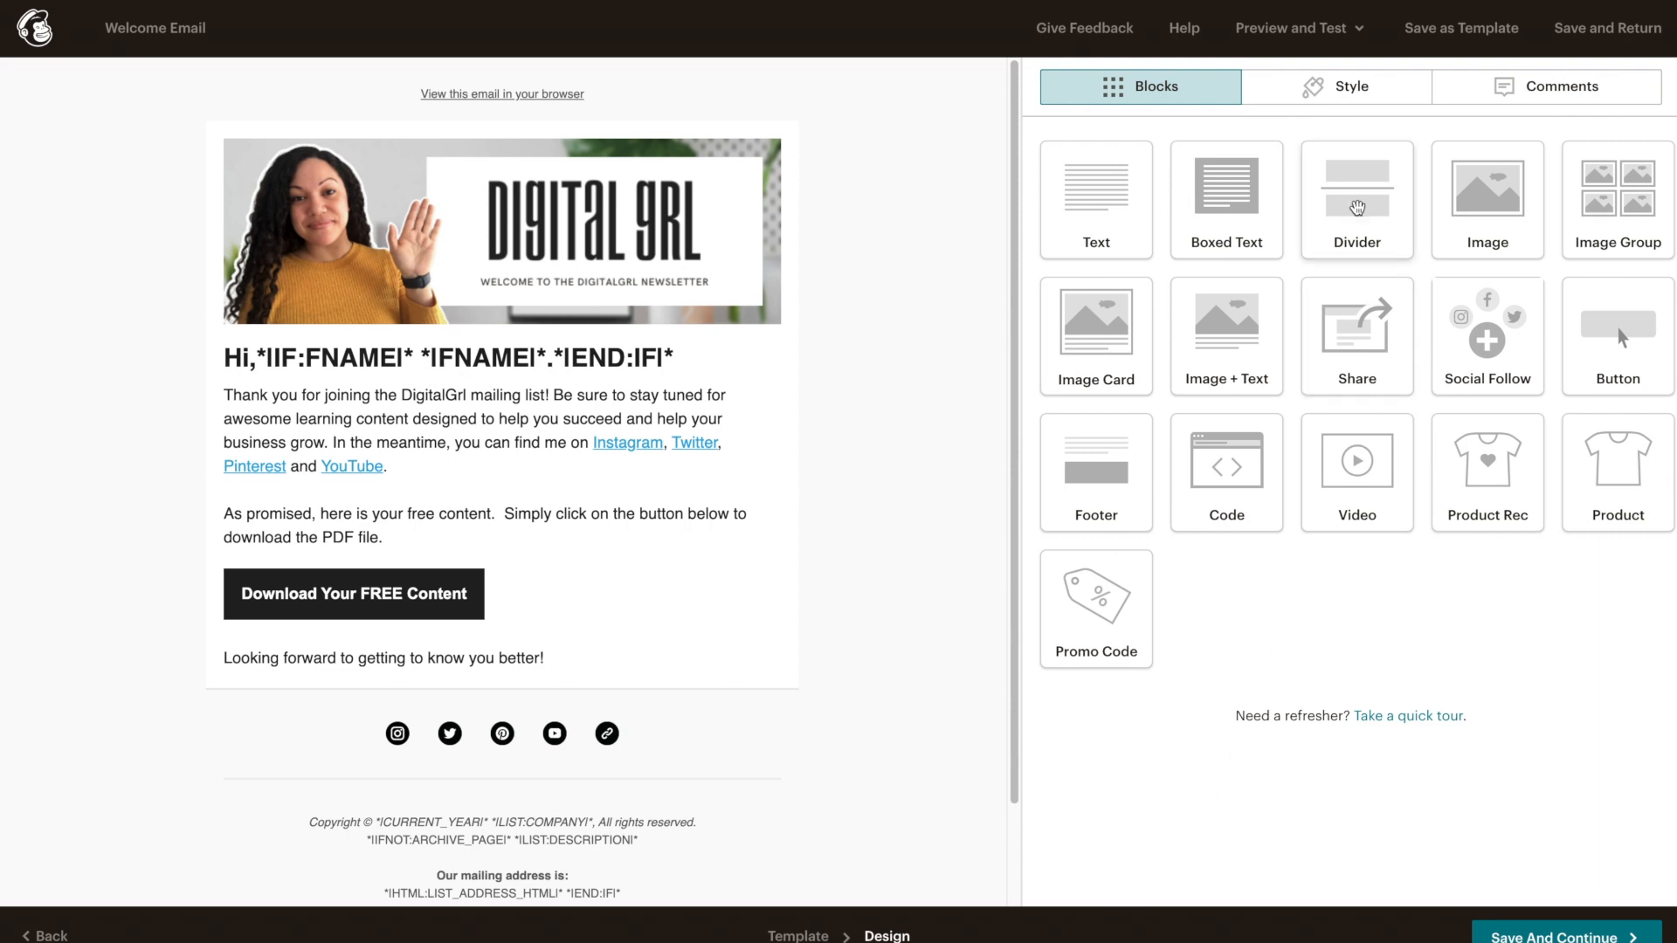
Preview the welcome email in the desktop and mobile views, and return to the design editor
{"action": "left_click", "coordinate": [1312, 31]}
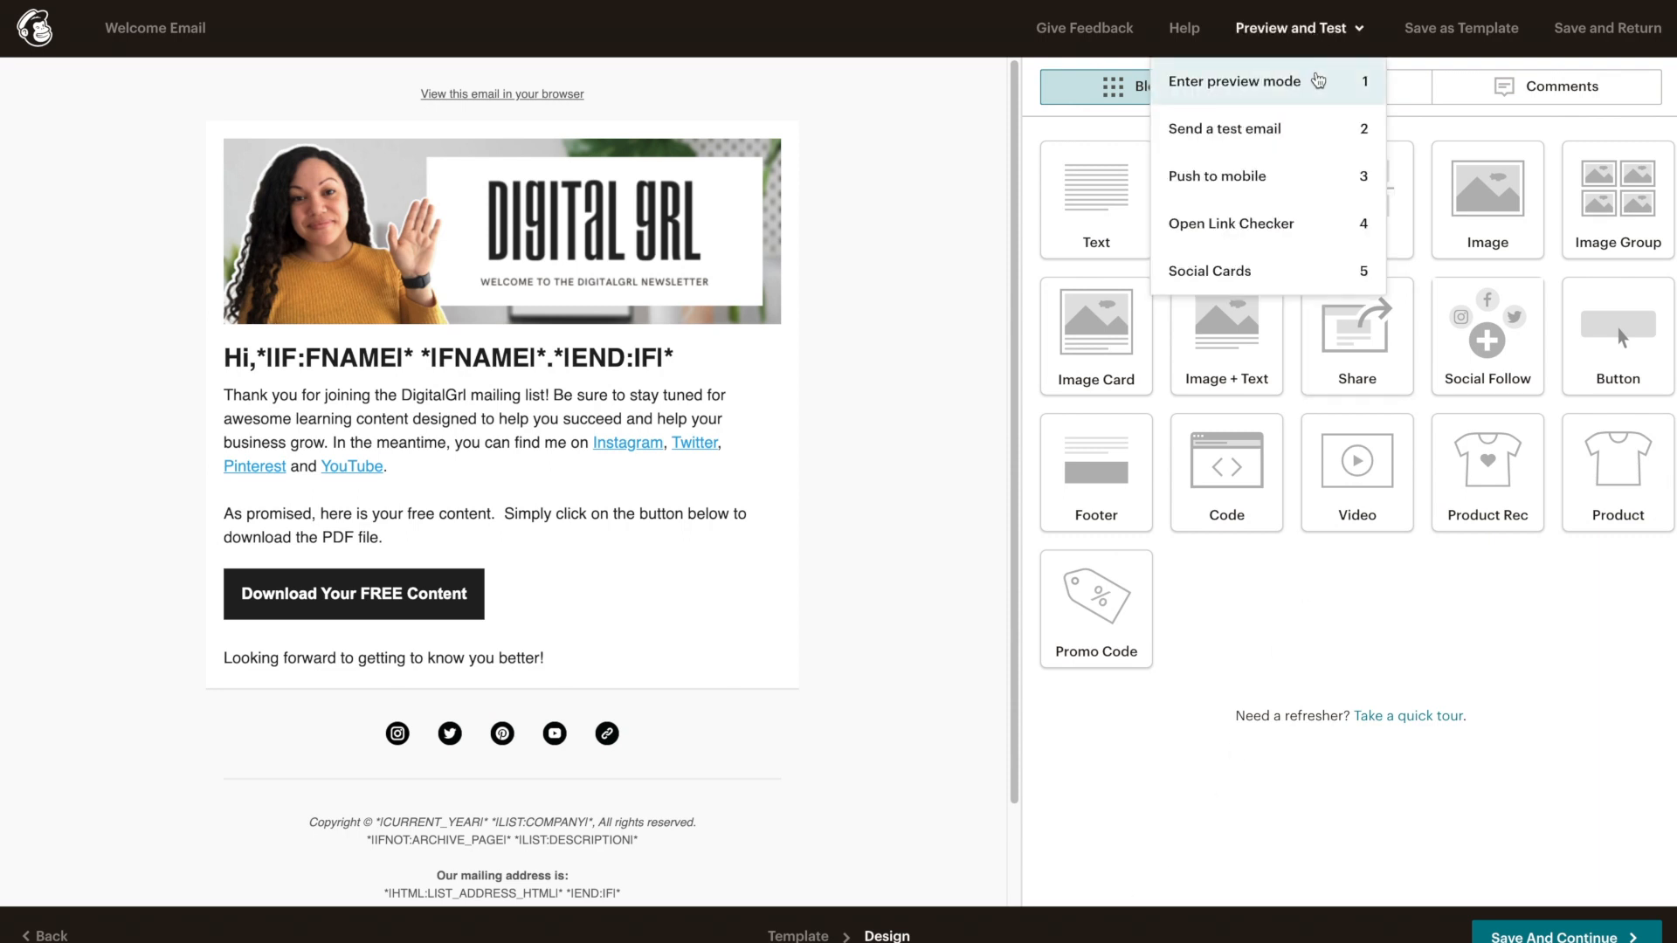
{"action": "left_click", "coordinate": [1318, 81]}
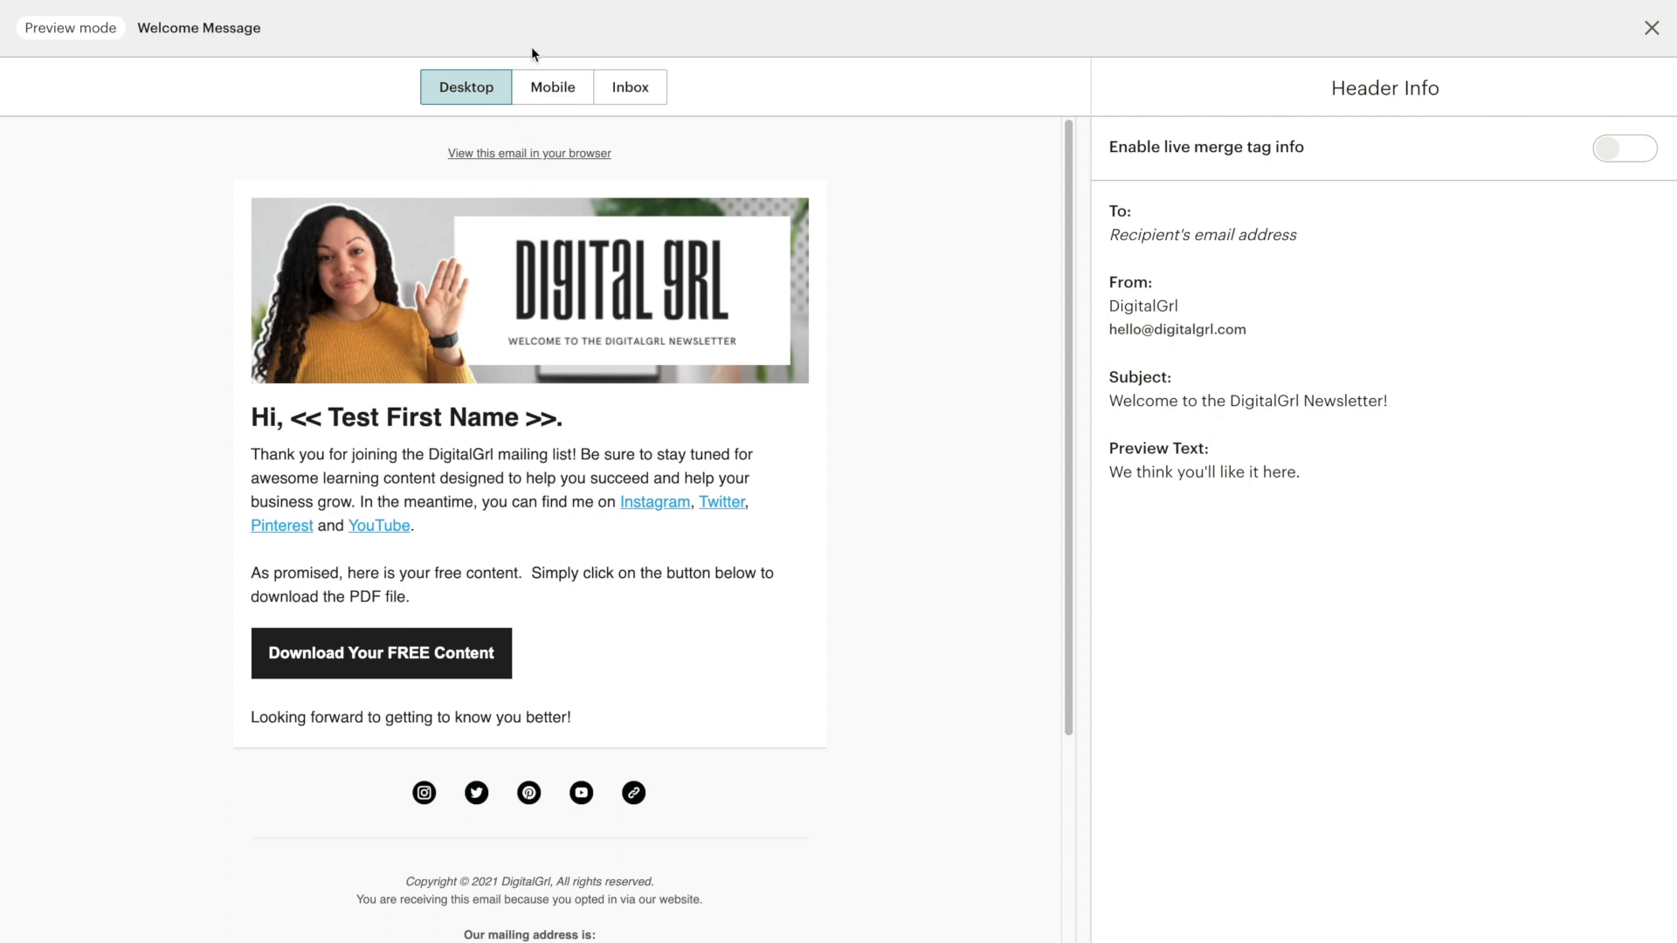
{"action": "left_click", "coordinate": [537, 93]}
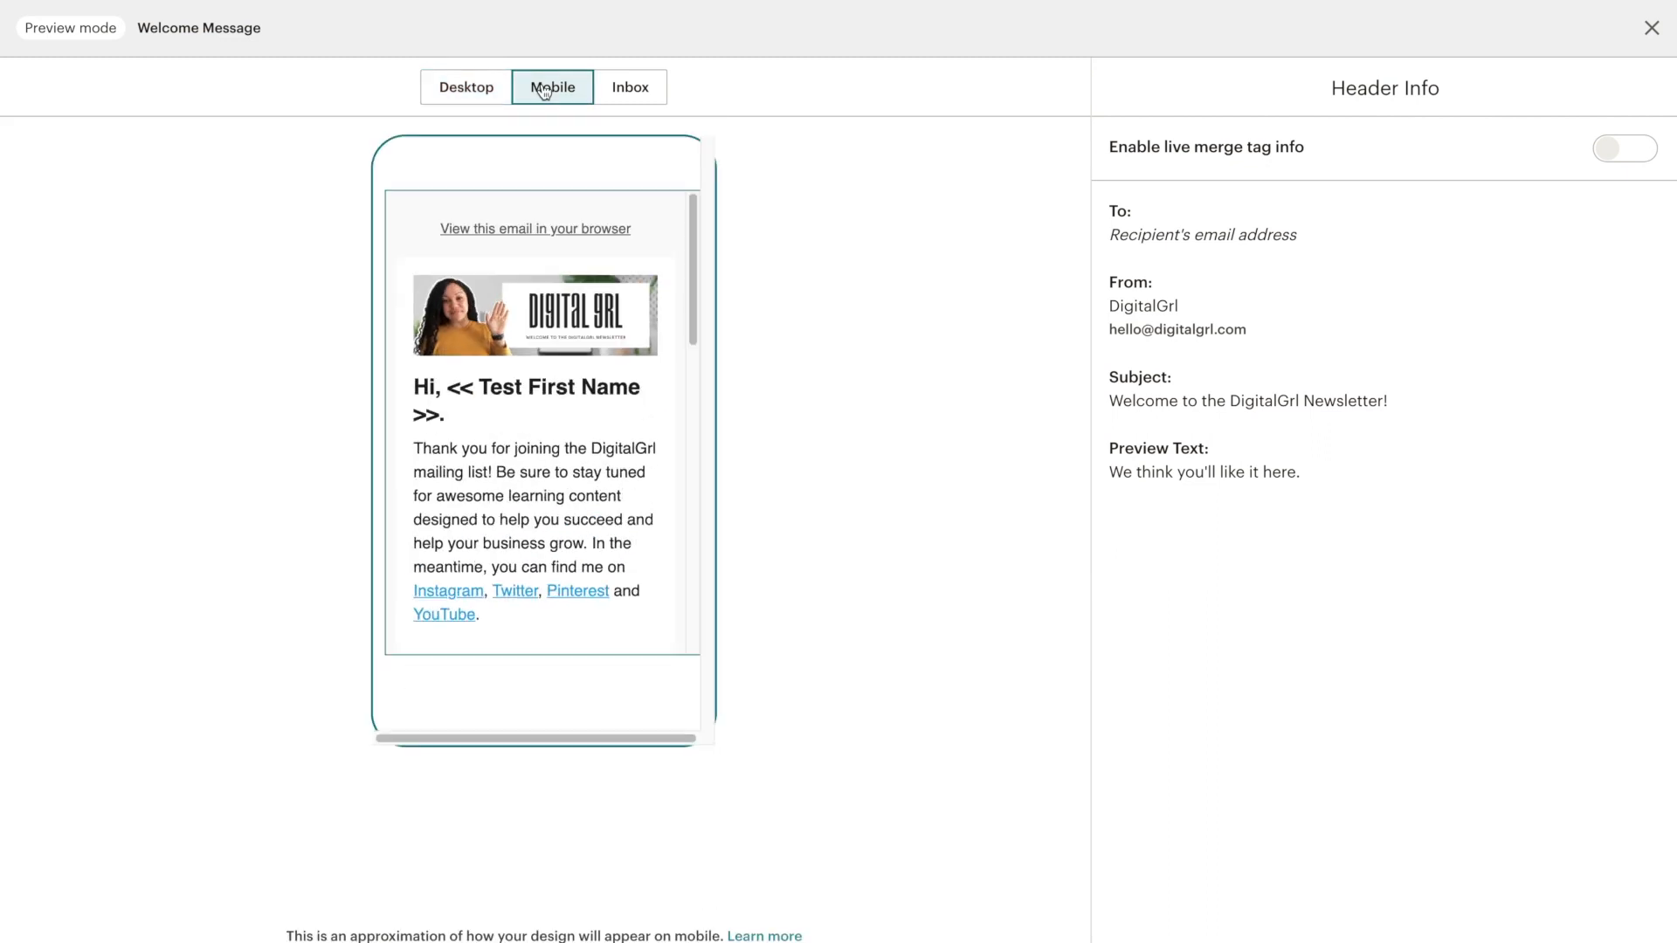
{"action": "mouse_move", "coordinate": [692, 229]}
{"action": "left_mouse_down"}
{"action": "mouse_move", "coordinate": [689, 337]}
{"action": "mouse_move", "coordinate": [689, 220]}
{"action": "left_mouse_up"}
{"action": "left_click", "coordinate": [1650, 28]}
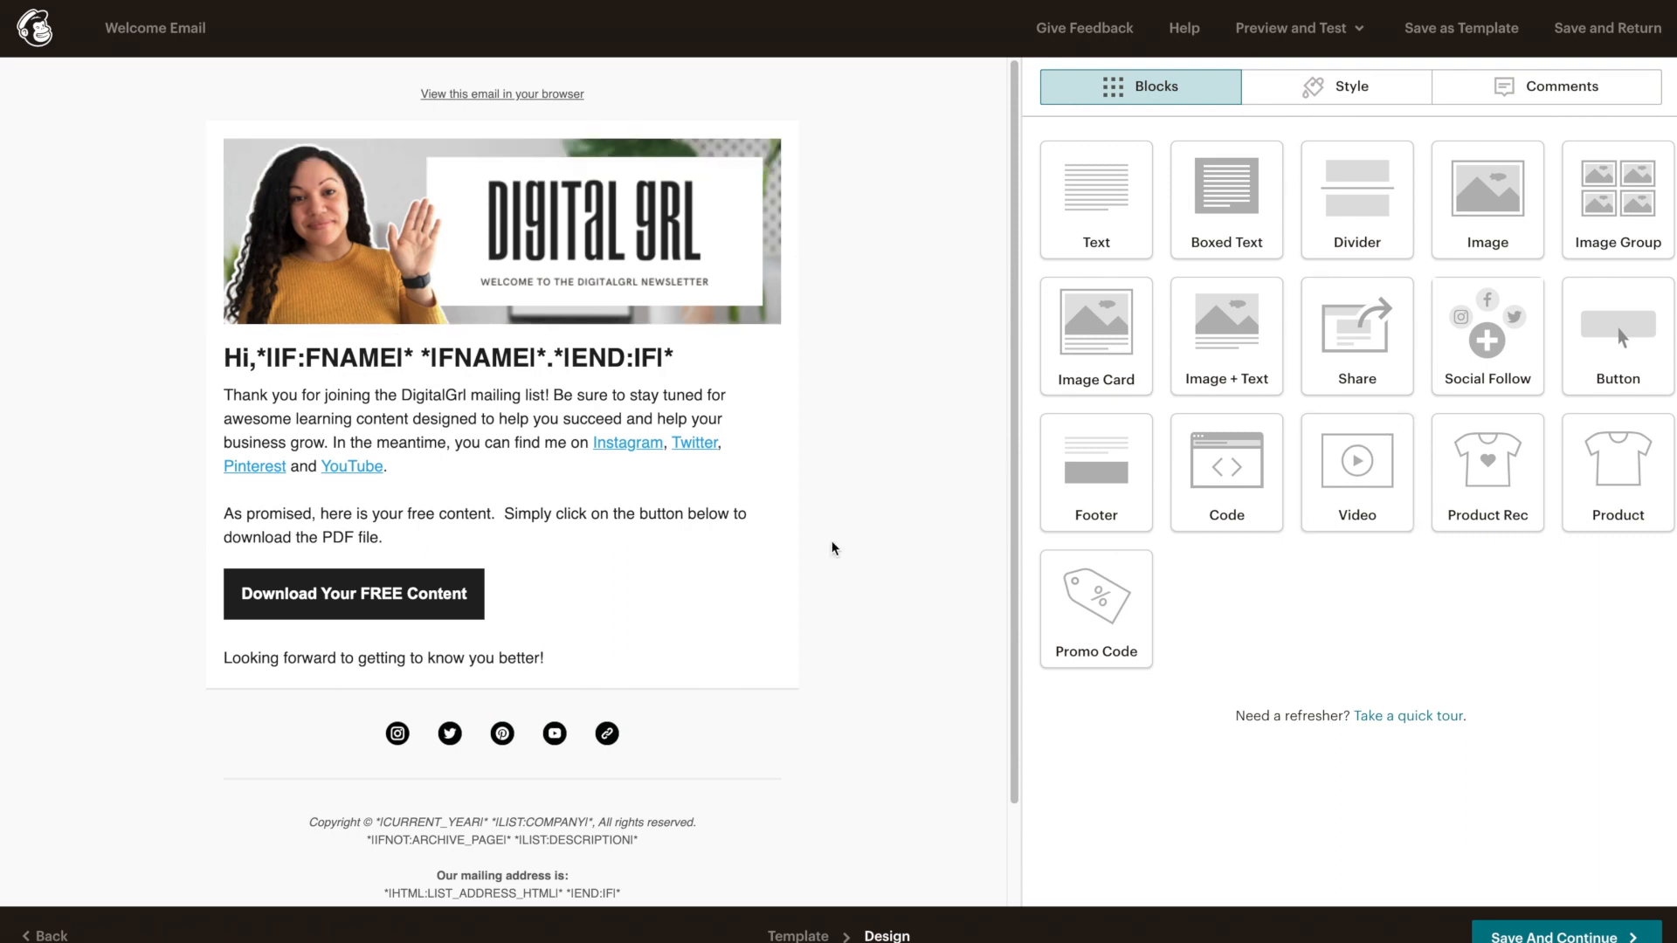
Examine the options for sending a test email, including the optional instructions and personal message, and leave without sending
{"action": "left_click", "coordinate": [1316, 28]}
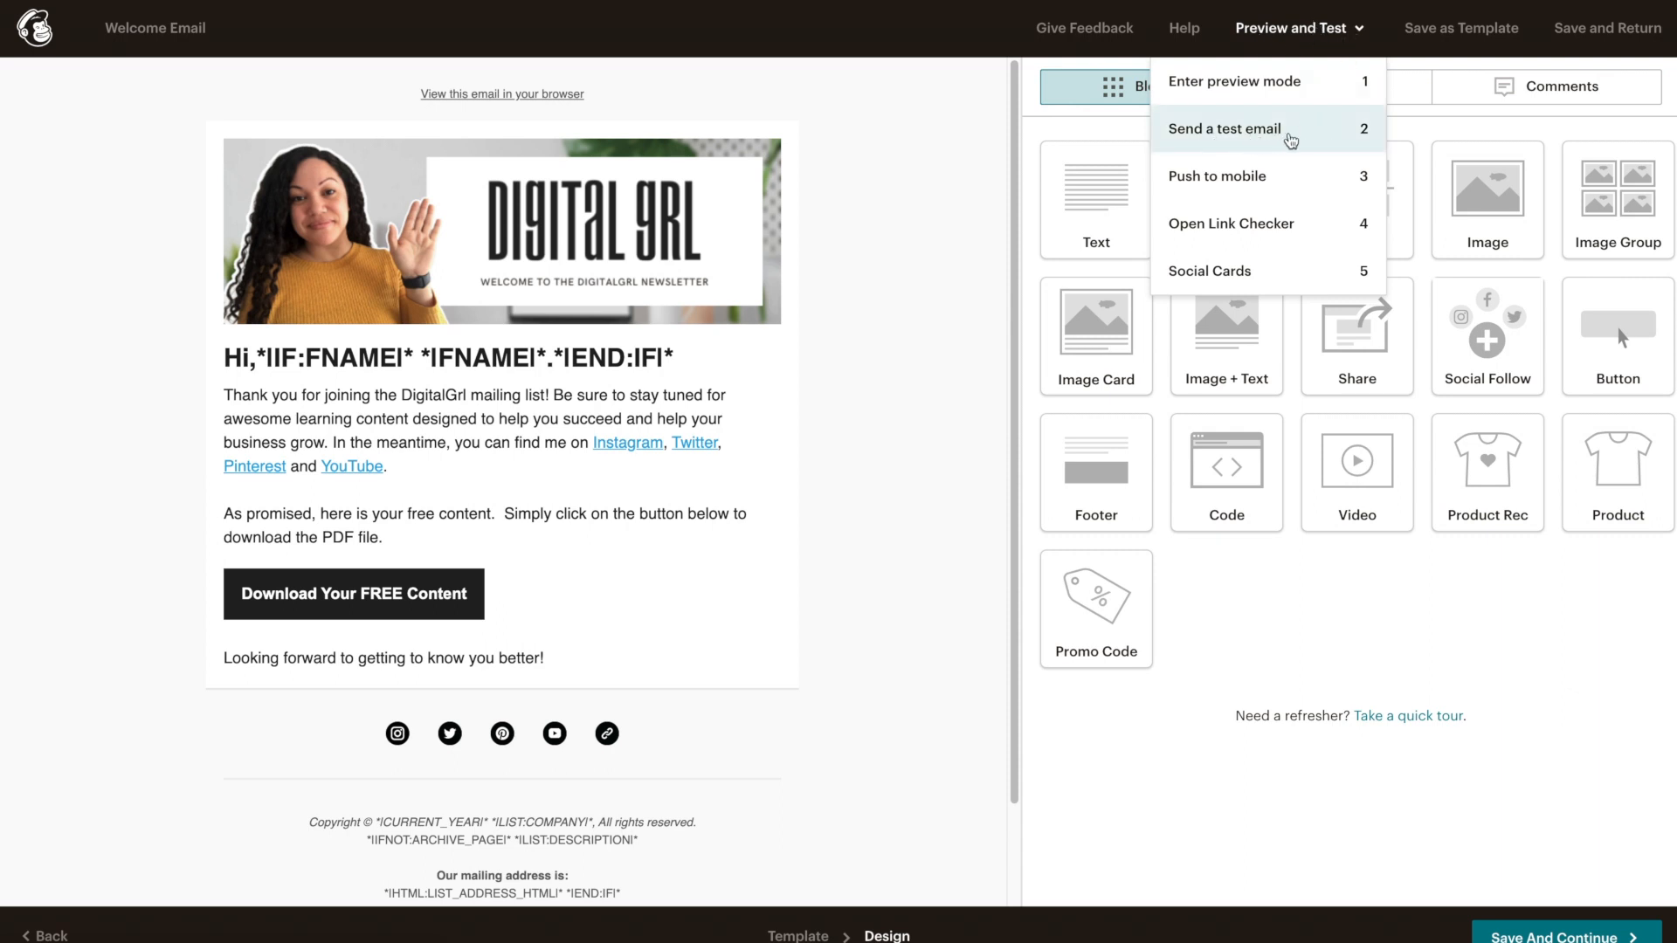
{"action": "left_click", "coordinate": [1291, 132]}
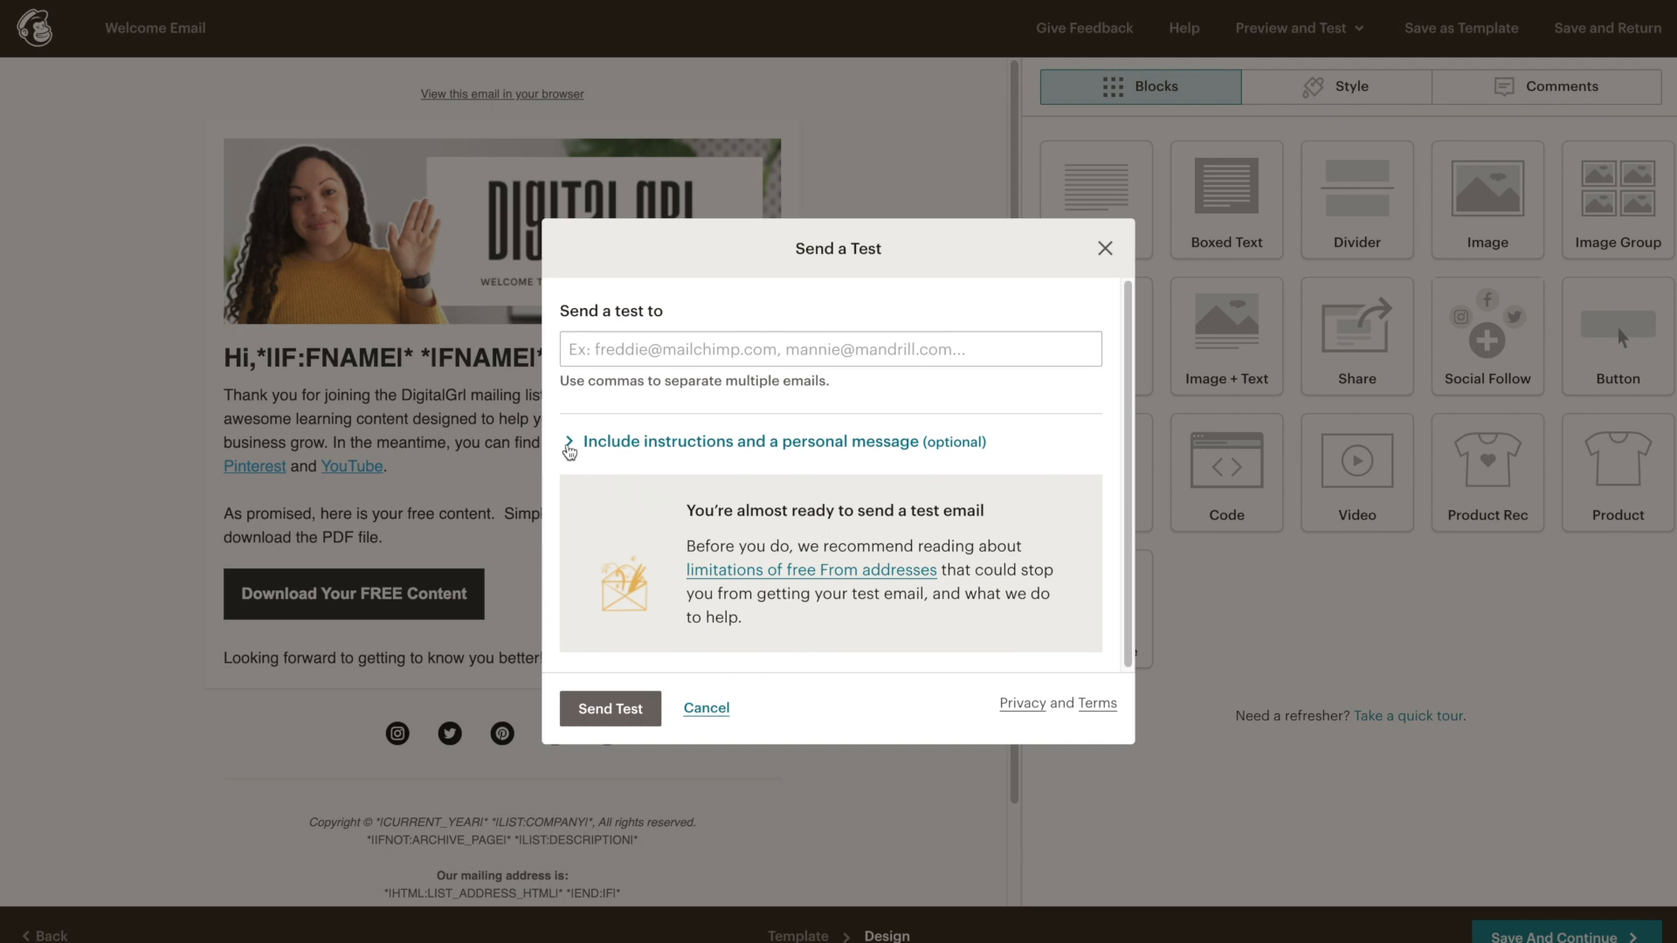
{"action": "left_click", "coordinate": [569, 443]}
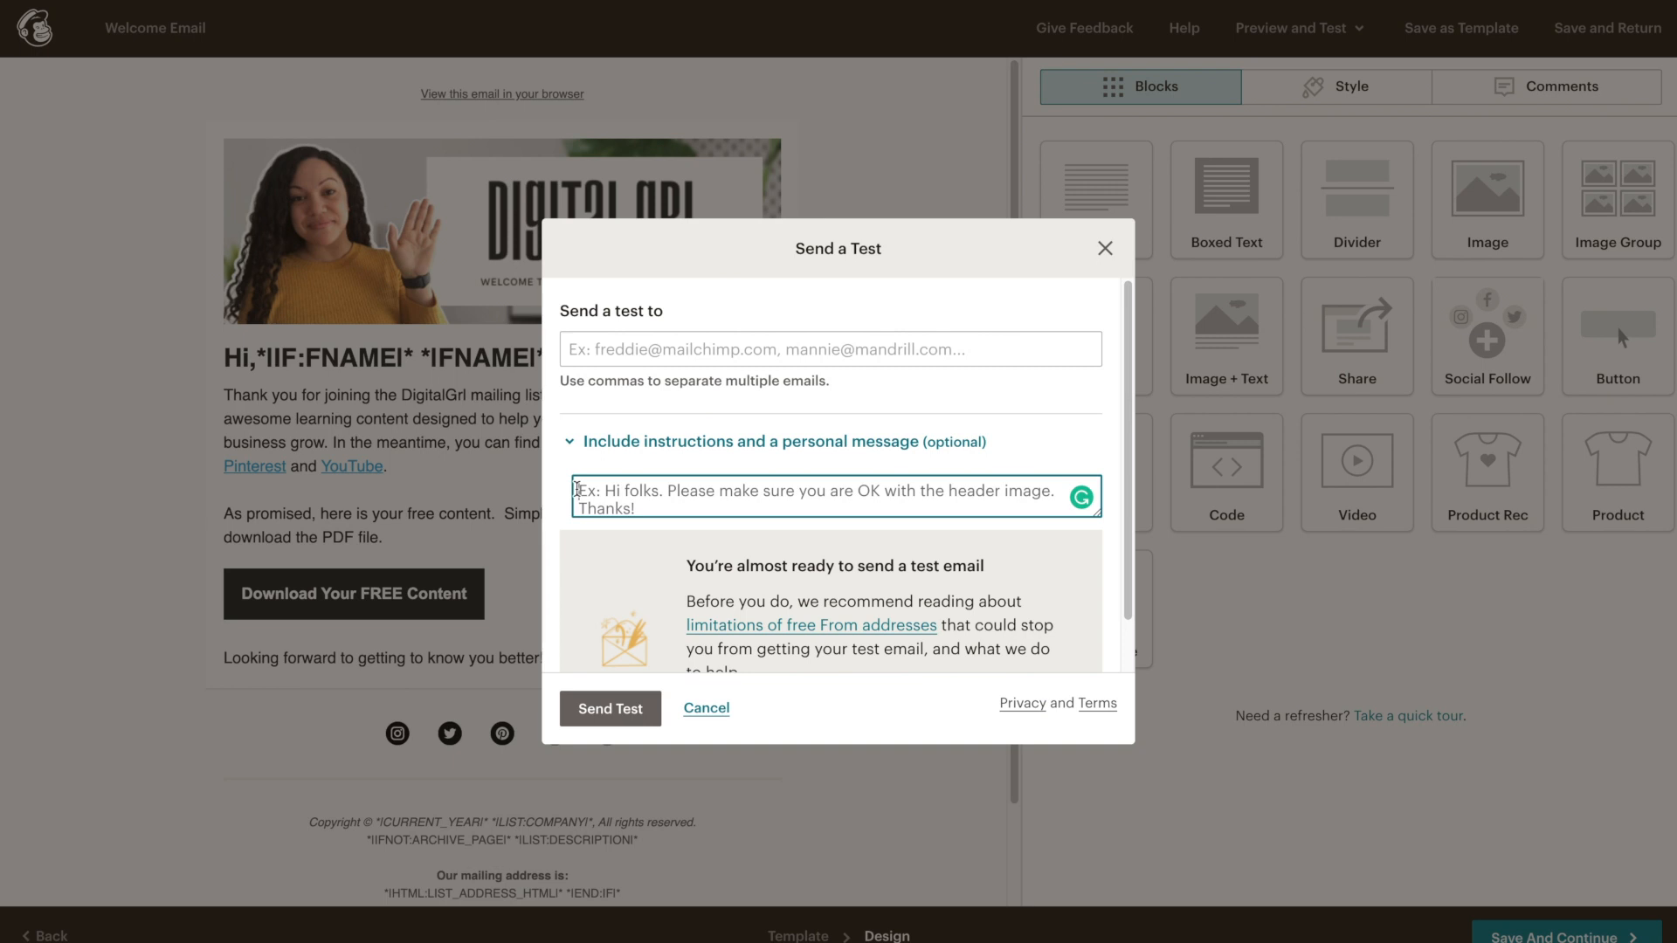
{"action": "left_click", "coordinate": [707, 709]}
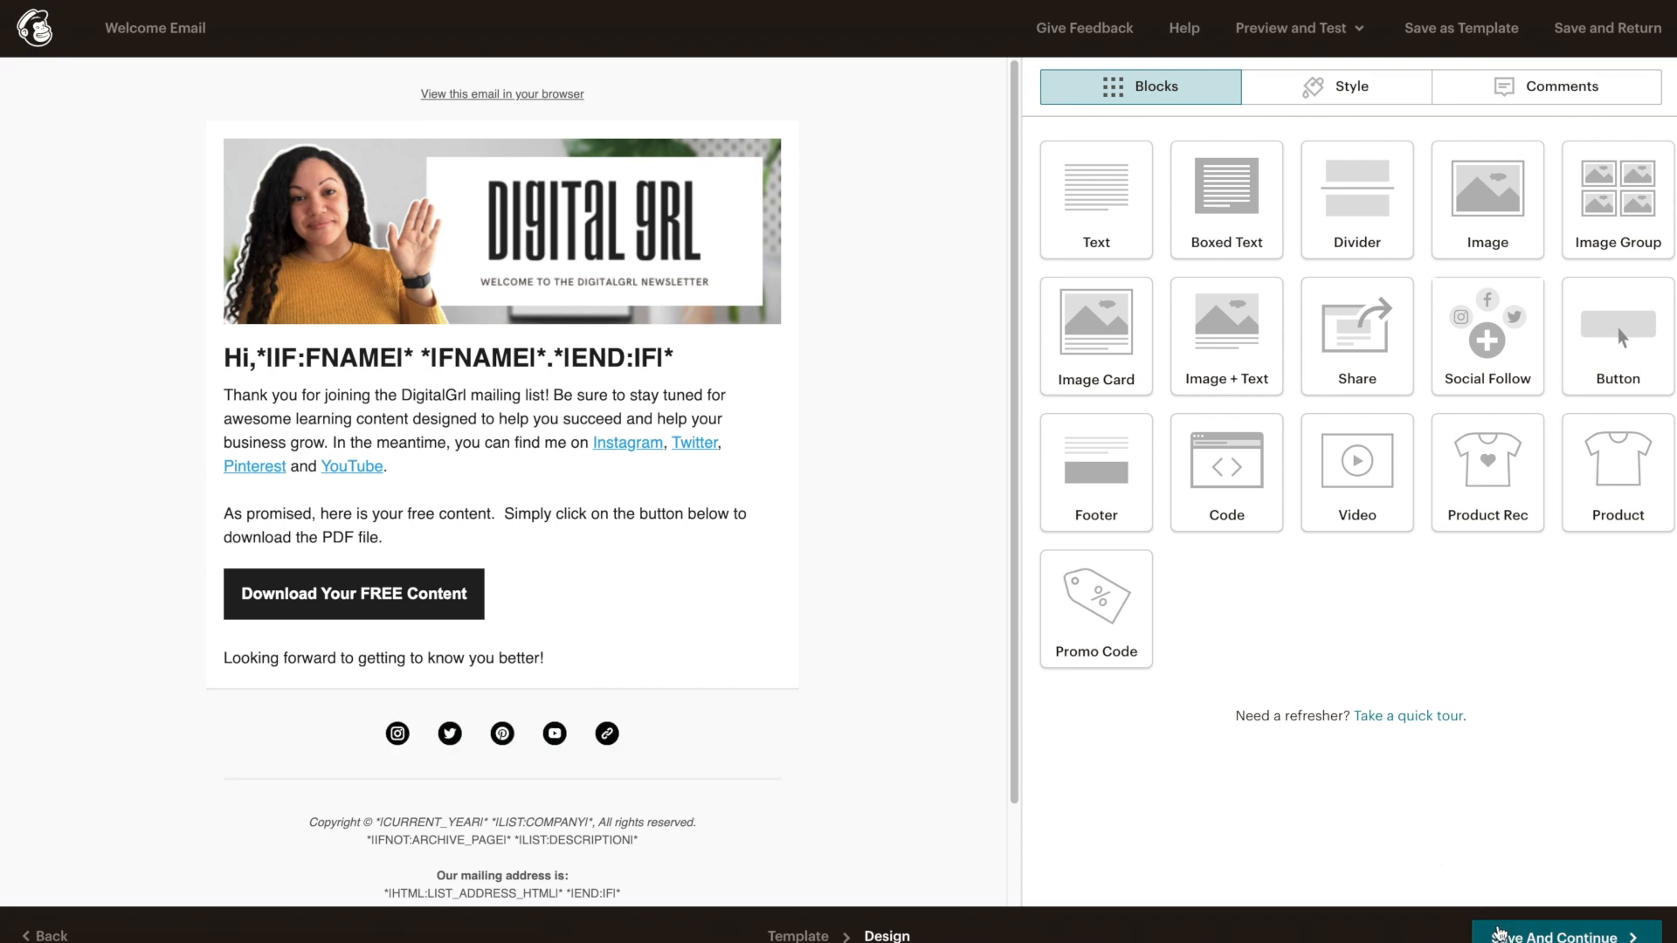
Save the email design and start the Welcome Email automation for the DigitalGrl audience
{"action": "left_click", "coordinate": [1497, 933]}
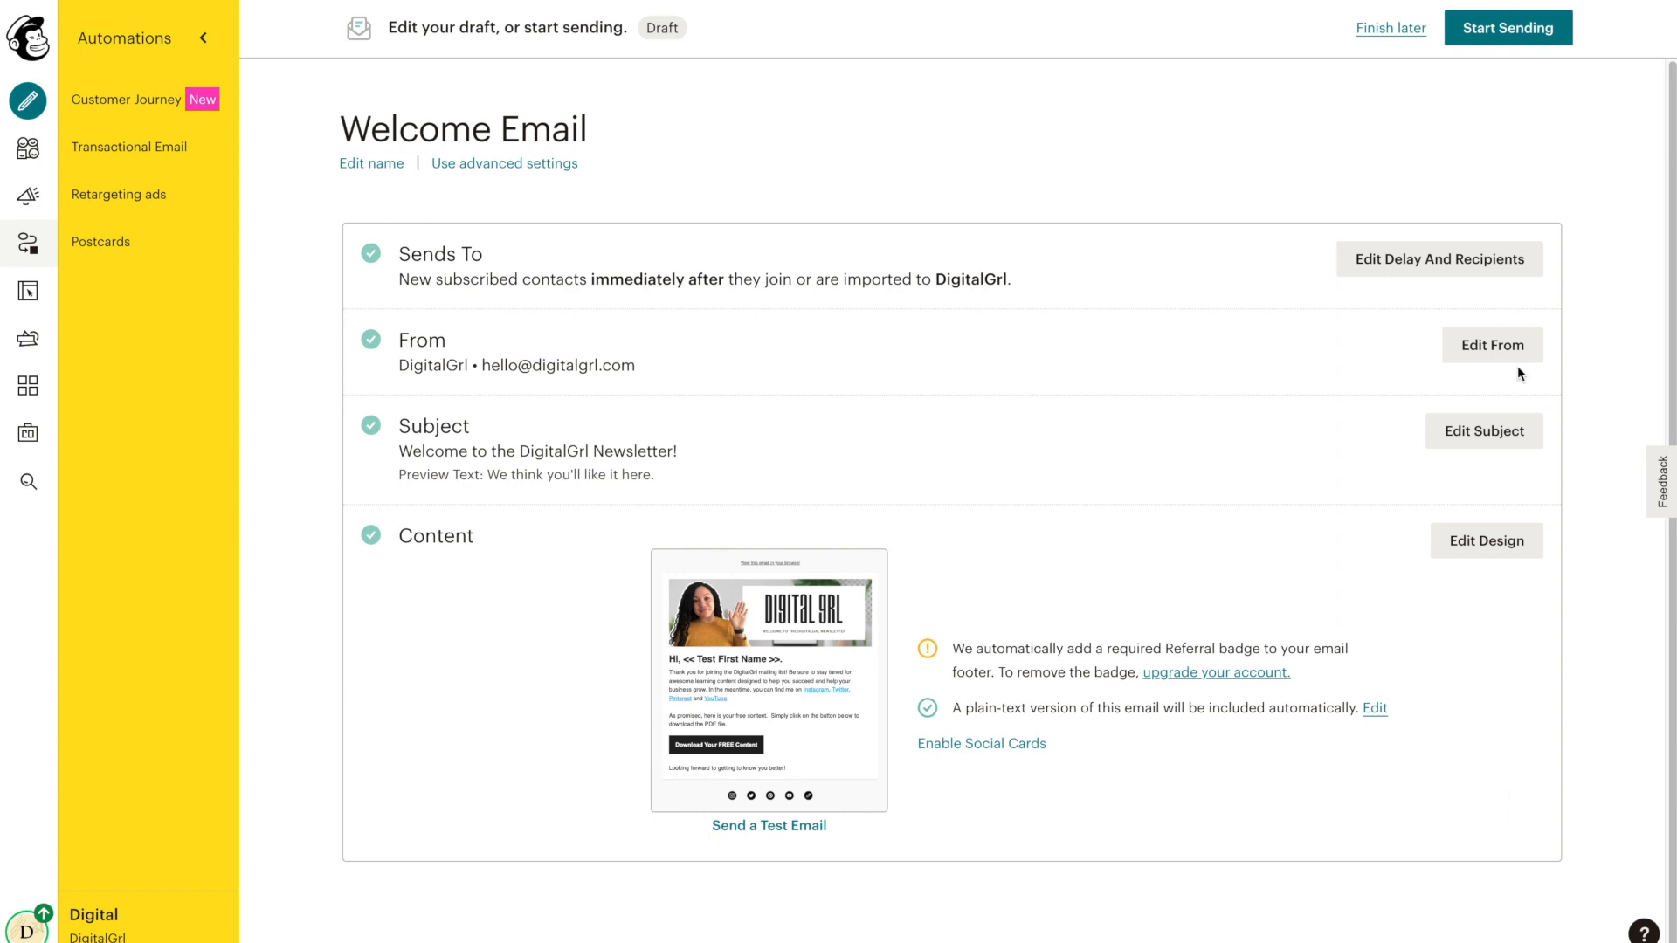
{"action": "left_click", "coordinate": [1505, 42]}
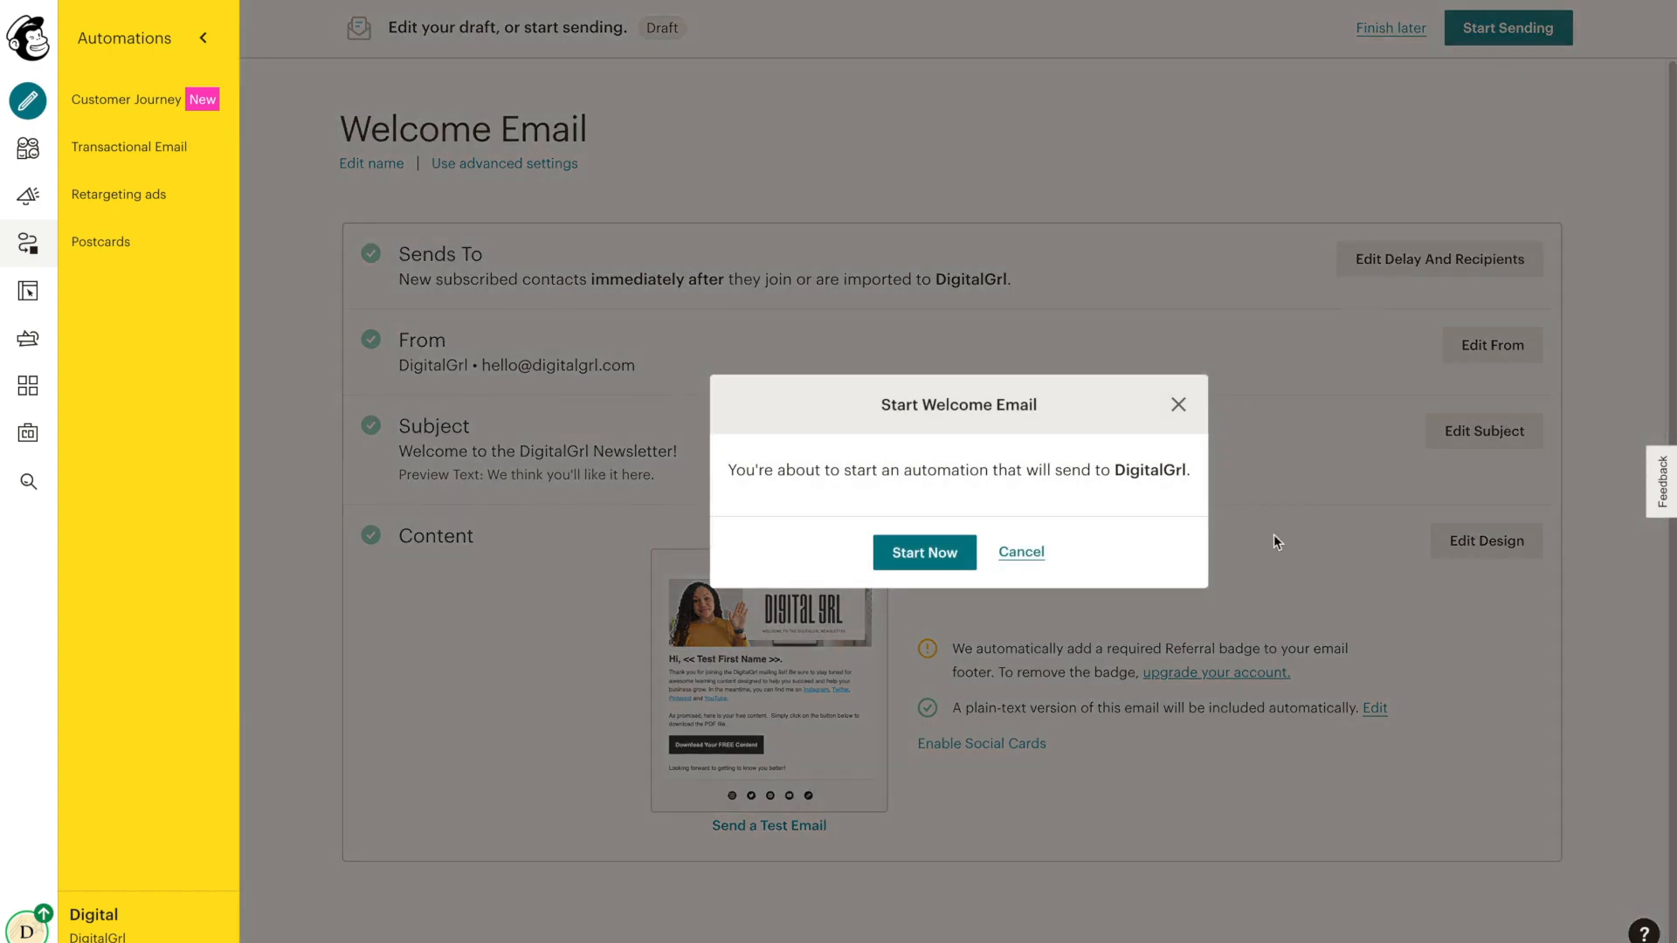
{"action": "left_click", "coordinate": [884, 563]}
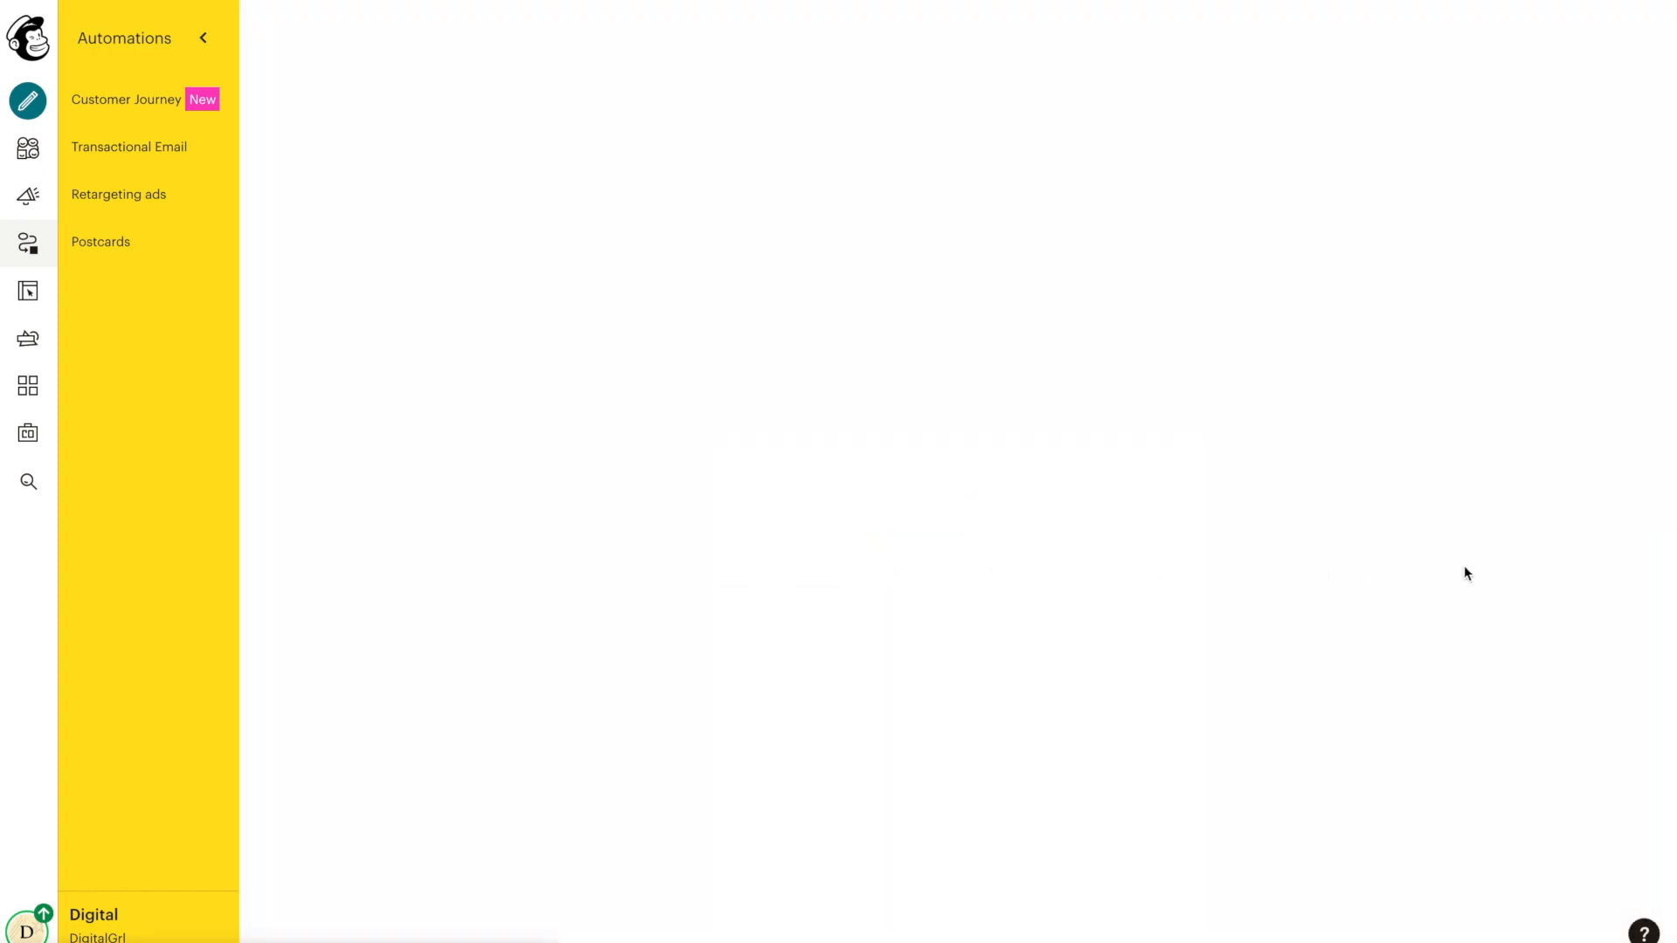